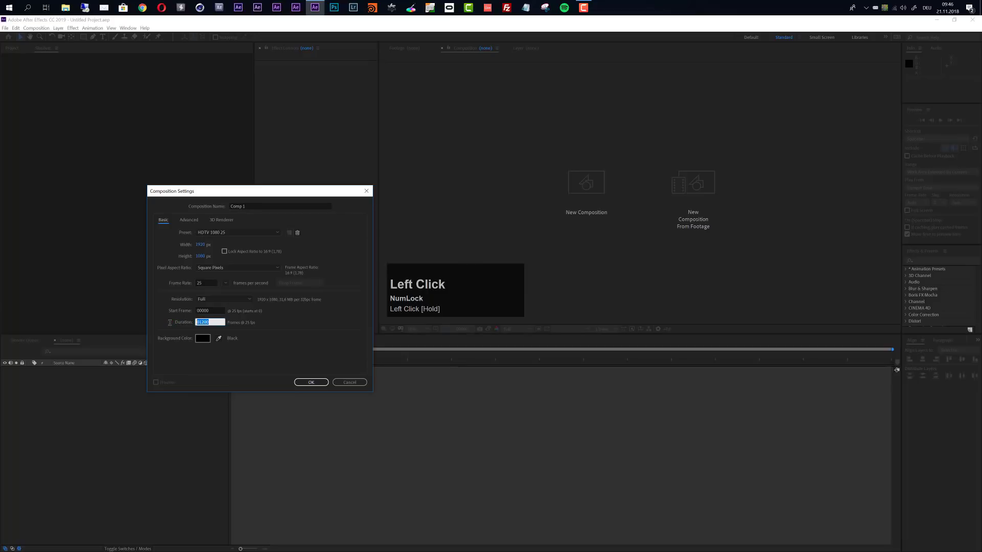
# - Set the new composition's duration to 250 frames and create the composition
pyautogui.write('250')
pyautogui.press('Return')
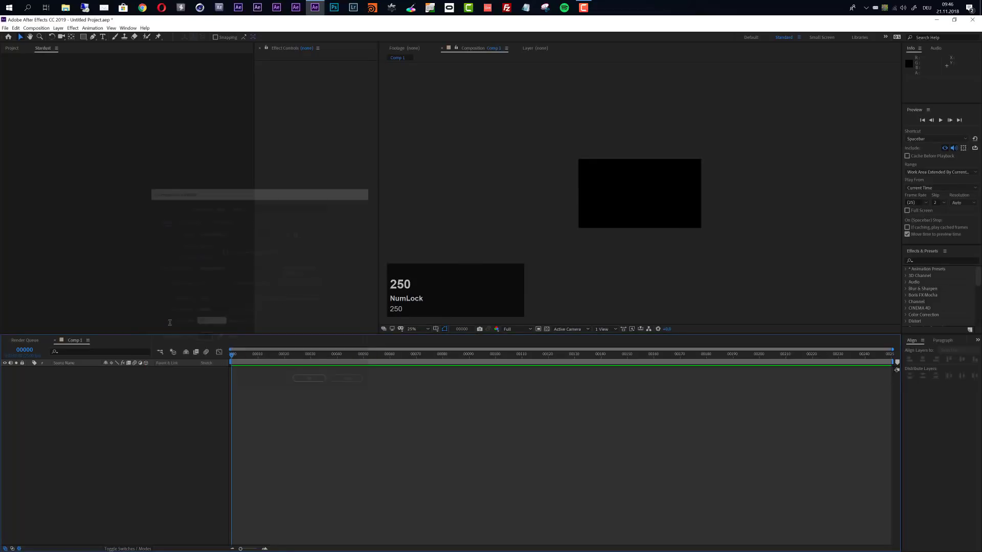
pyautogui.scroll(2, 601, 202)
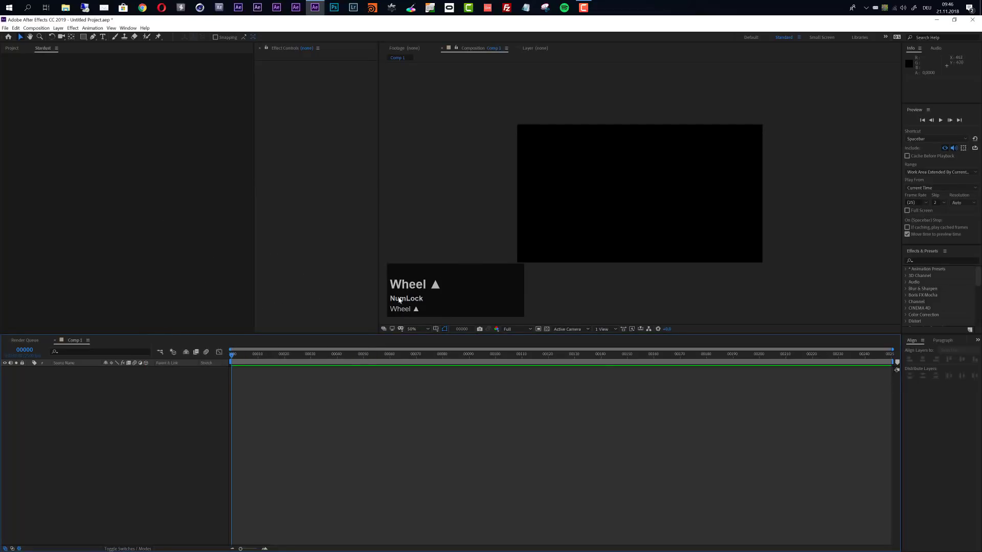
# - Create a new solid layer named Stardust in the composition
pyautogui.click(324, 418)
pyautogui.hotkey('ctrl', 'y')
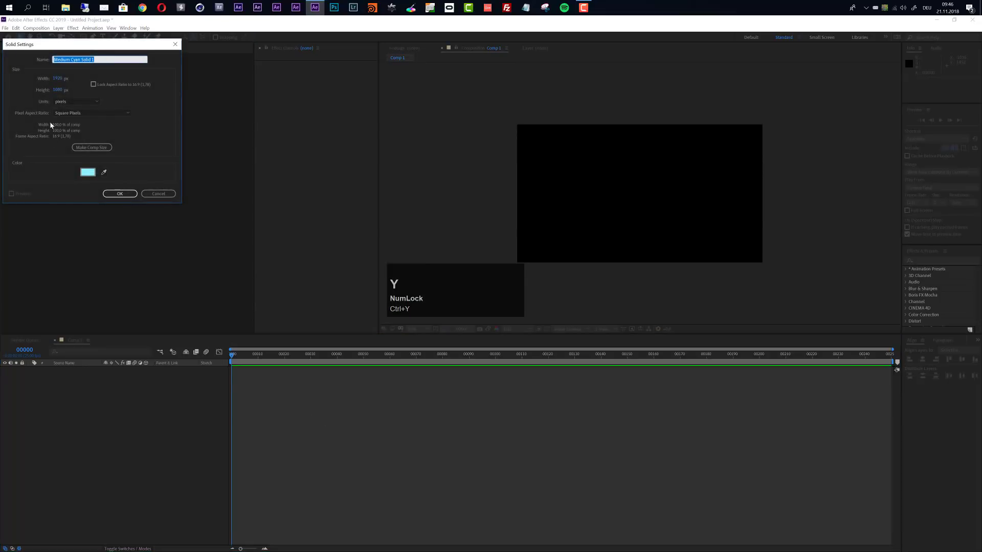
pyautogui.moveTo(97, 58); pyautogui.dragTo(22, 63)
pyautogui.write('Stardust')
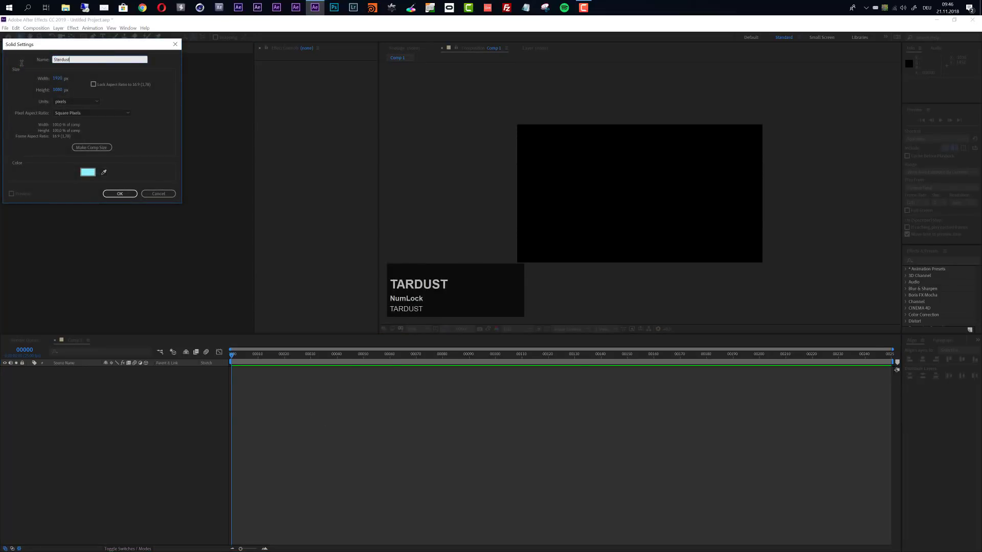
pyautogui.press('Return')
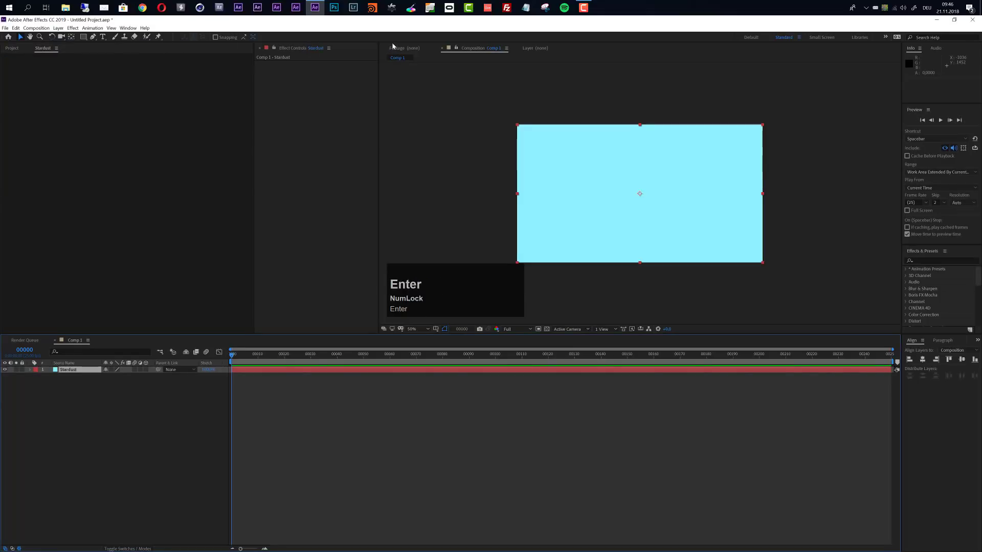
# - Apply the Stardust effect to the Stardust solid and move the current time to frame 38
pyautogui.click(918, 261)
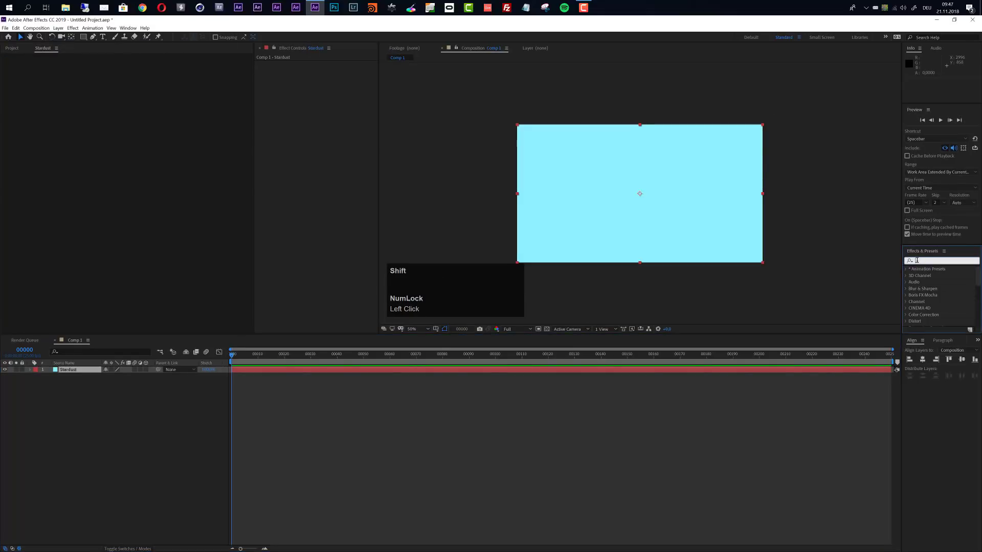
pyautogui.write('St')
pyautogui.press('BackSpace')
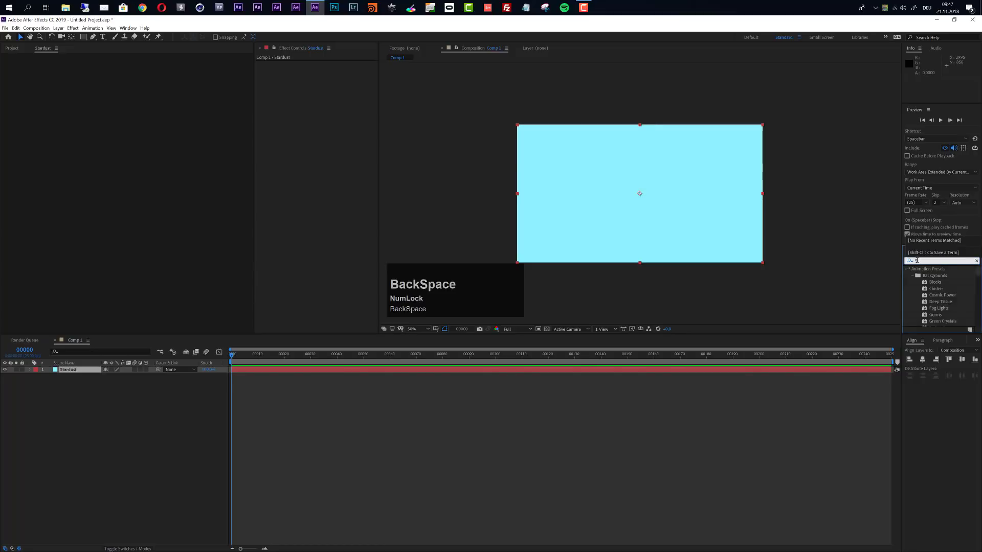
pyautogui.write('tardust')
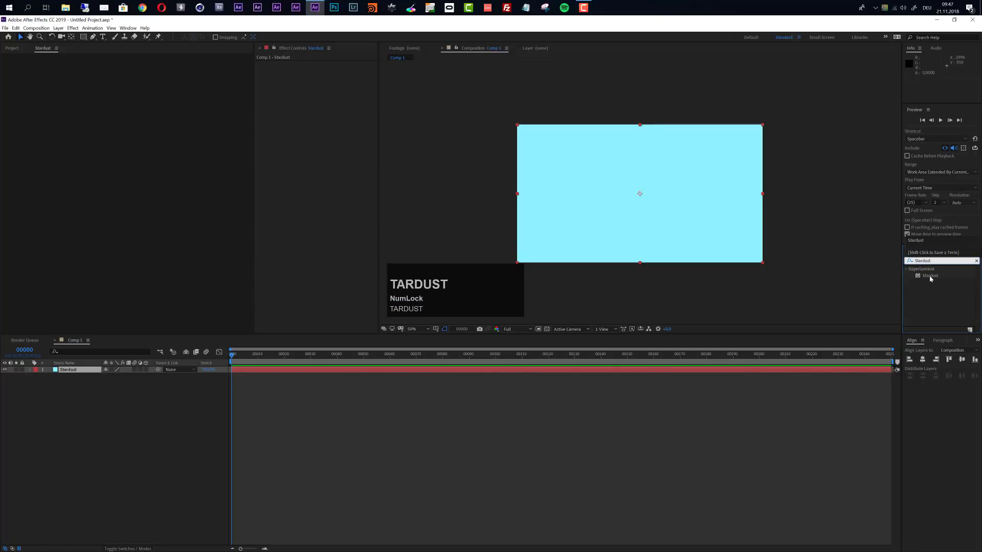
pyautogui.moveTo(930, 277); pyautogui.dragTo(381, 373)
pyautogui.click(244, 356)
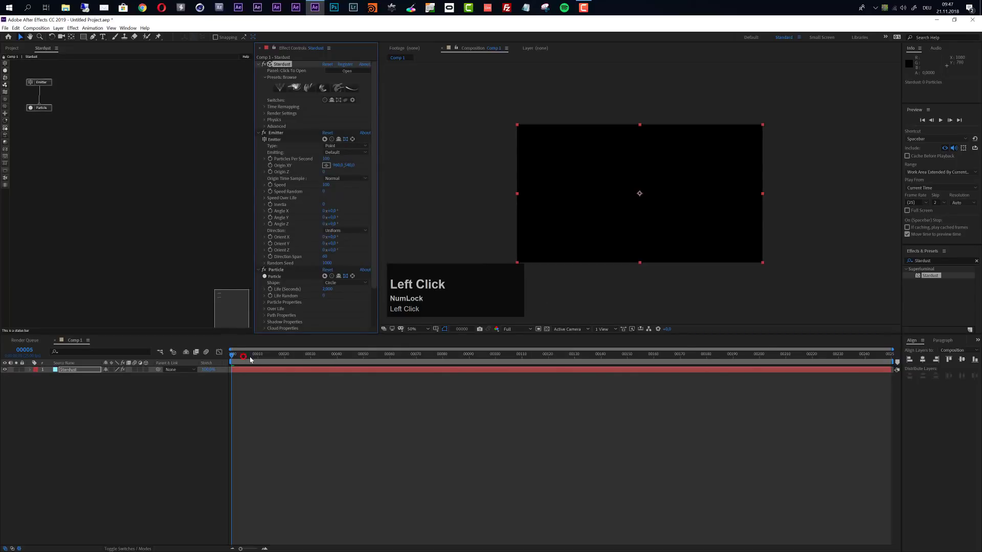
pyautogui.moveTo(250, 359); pyautogui.dragTo(332, 358)
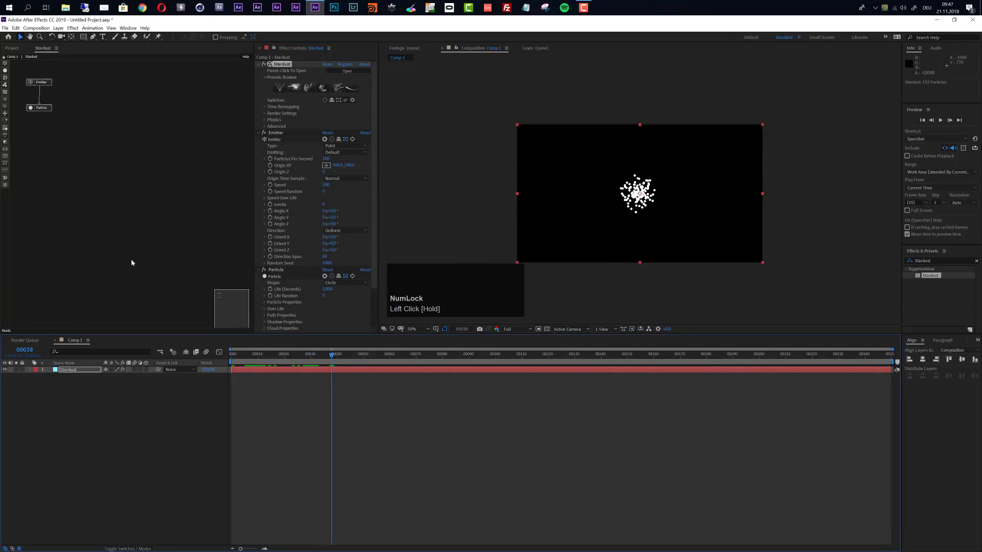
# - Add a new camera layer with the default camera settings
pyautogui.click(53, 28)
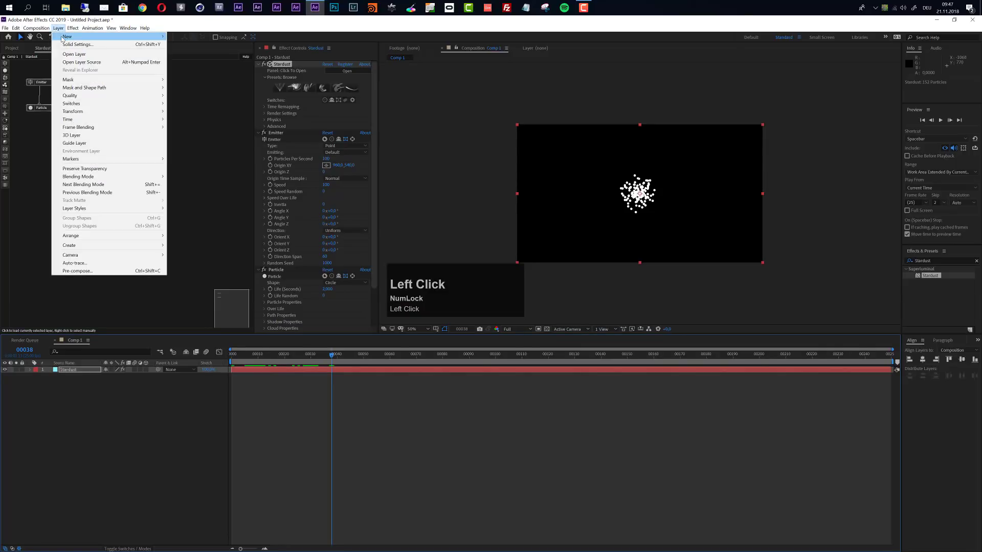
pyautogui.moveTo(64, 37)
pyautogui.click(205, 61)
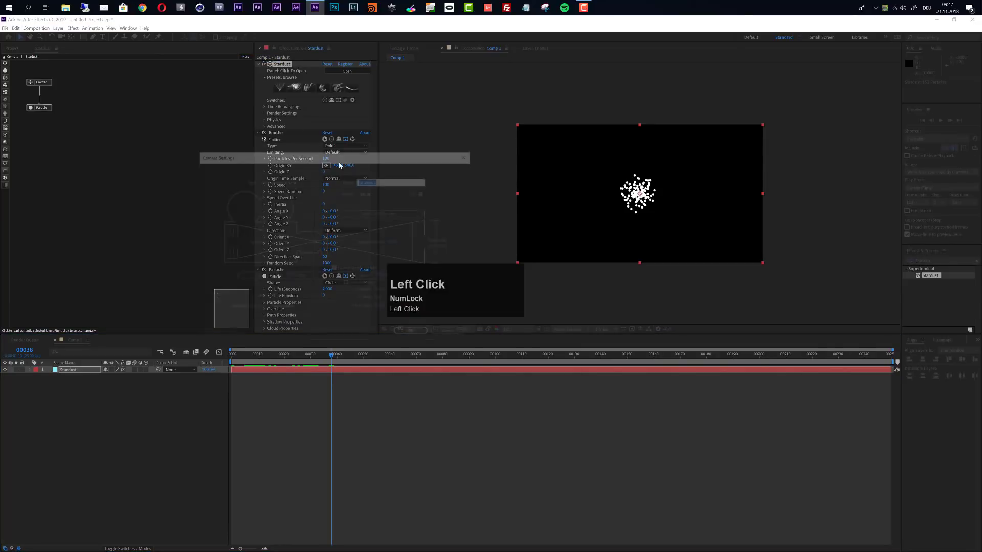
pyautogui.moveTo(367, 160); pyautogui.dragTo(294, 162)
pyautogui.click(339, 335)
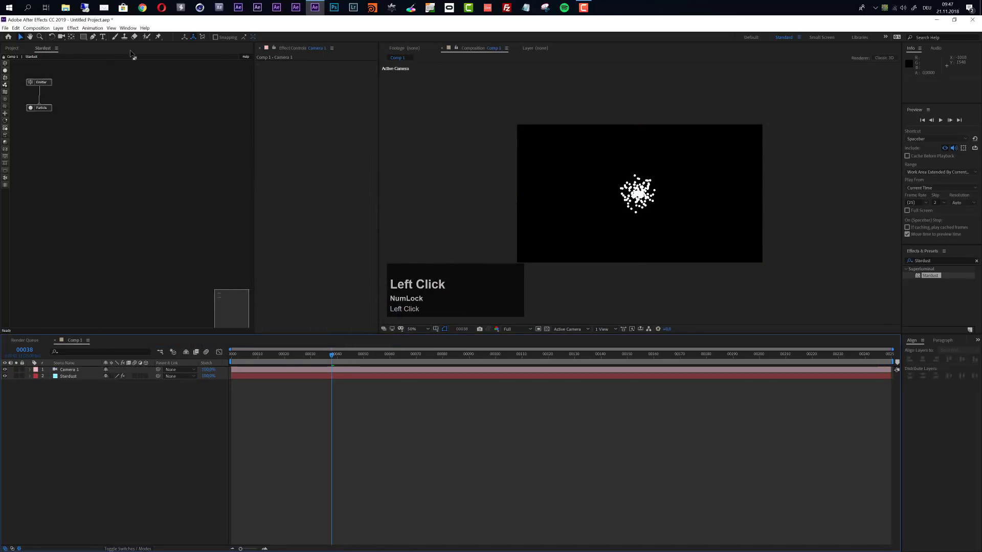
# - Add a new Point light with its intensity set to 100%
pyautogui.click(57, 28)
pyautogui.moveTo(75, 39)
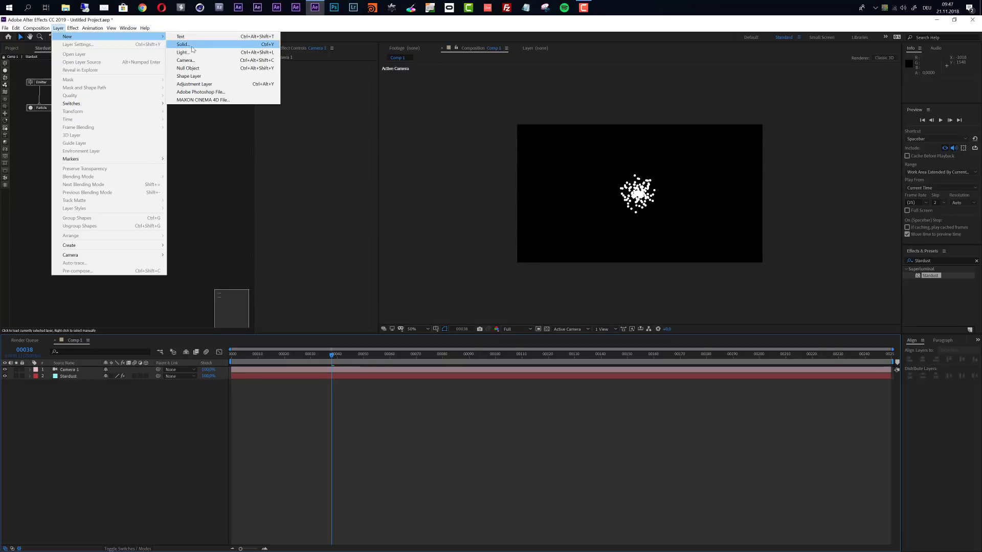
pyautogui.click(192, 52)
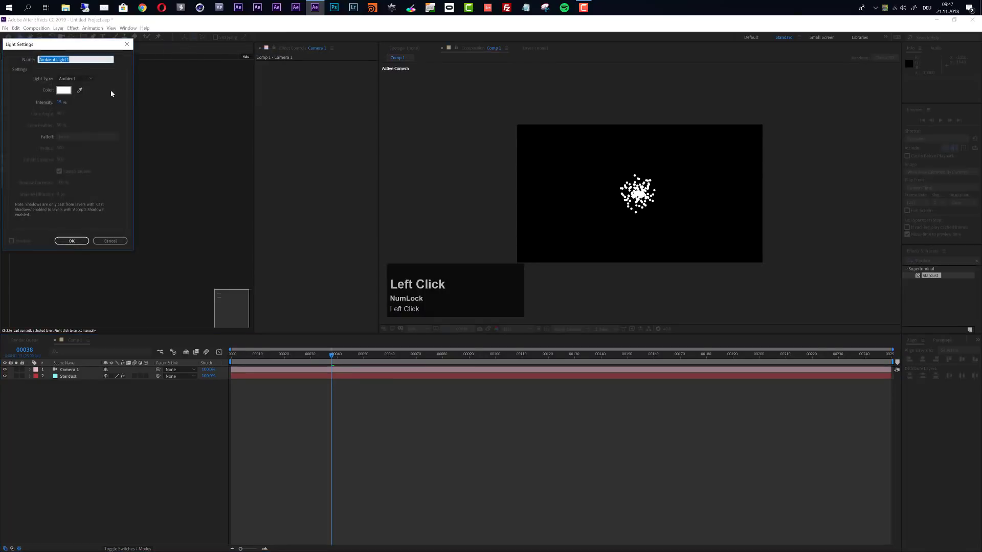
pyautogui.click(75, 78)
pyautogui.click(71, 103)
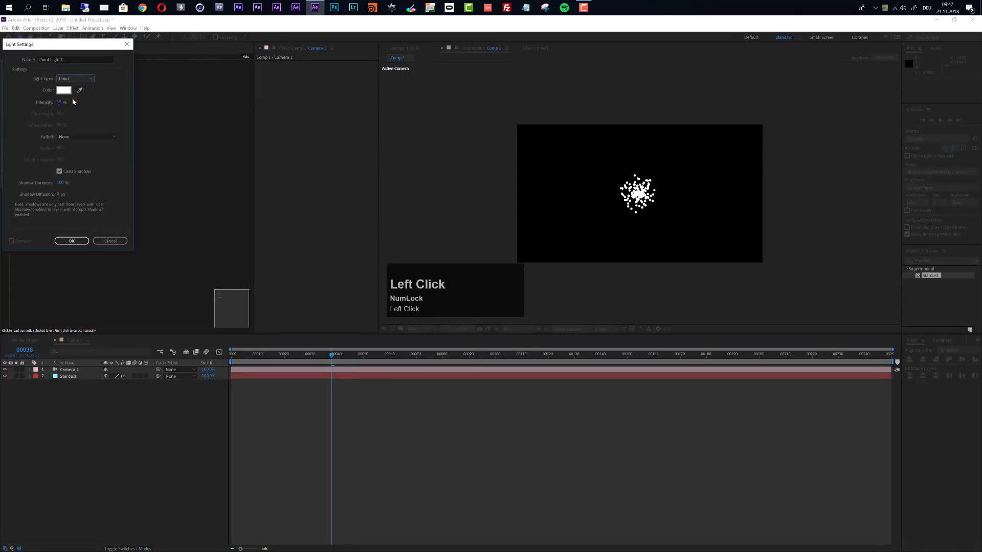
pyautogui.click(61, 102)
pyautogui.write('100')
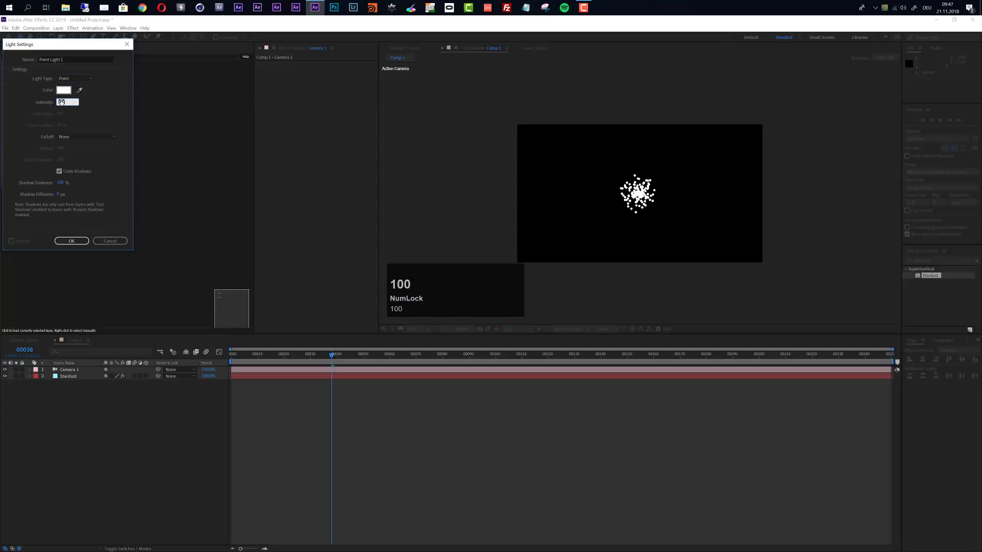
pyautogui.click(77, 240)
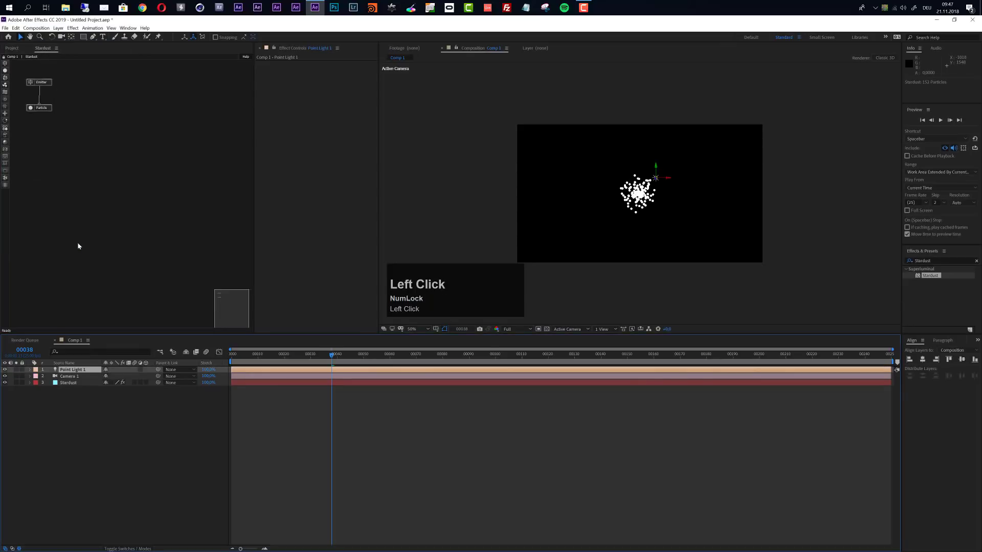
# - Add a new Ambient light with its intensity set to 15%
pyautogui.click(58, 27)
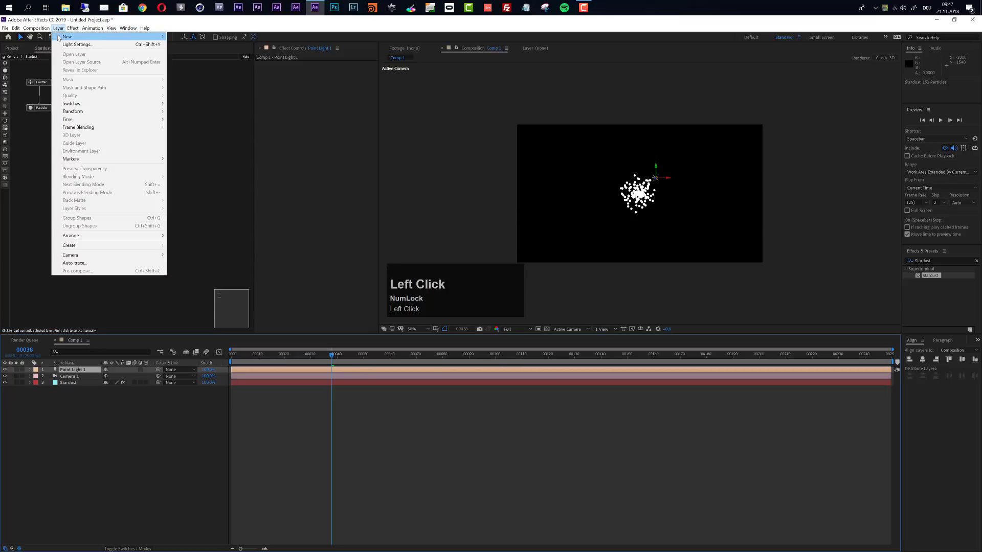
pyautogui.moveTo(64, 36)
pyautogui.click(182, 52)
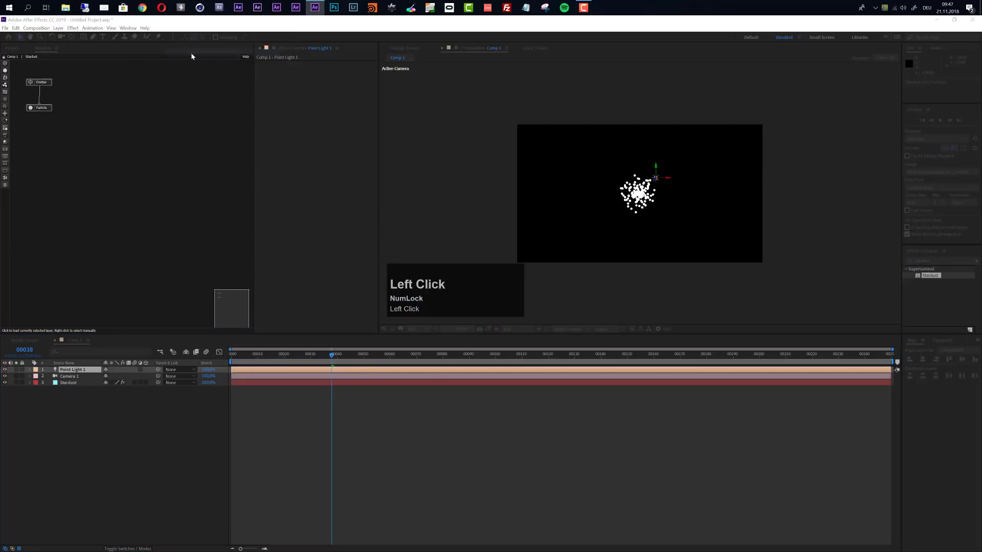
pyautogui.click(76, 78)
pyautogui.click(71, 92)
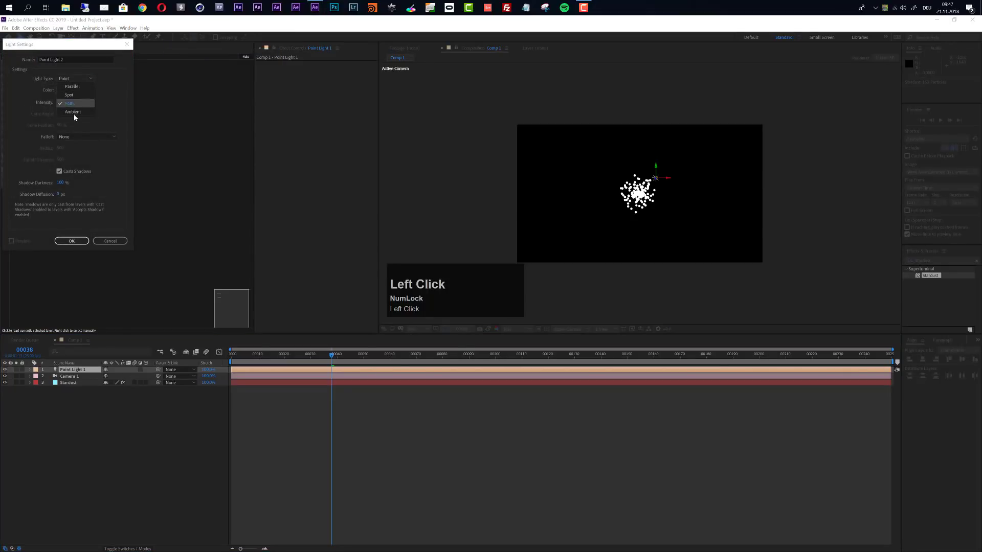
pyautogui.click(59, 102)
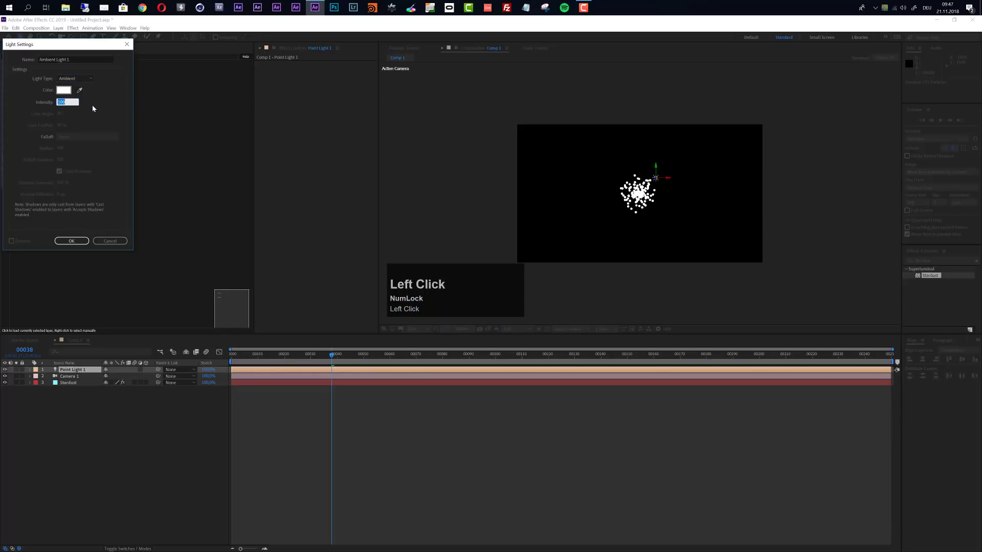
pyautogui.write('15')
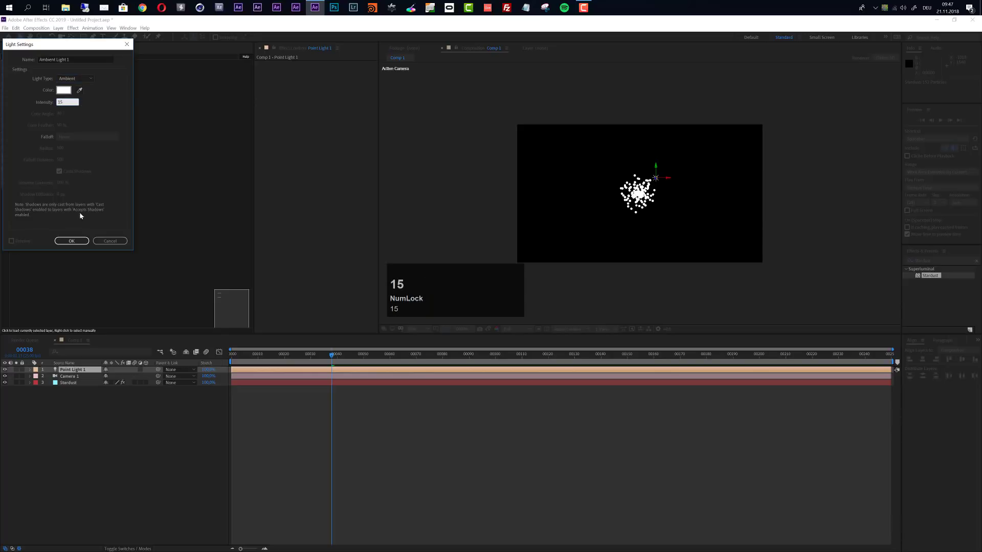
pyautogui.click(72, 241)
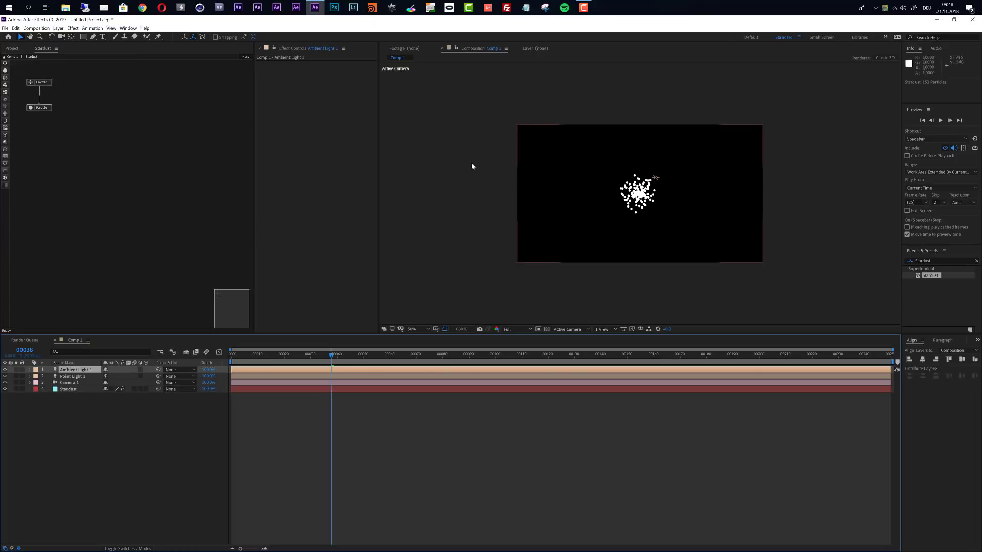
# - Delete the default Emitter and Particle nodes from the Stardust node graph
pyautogui.moveTo(67, 76); pyautogui.dragTo(36, 139)
pyautogui.press('Delete')
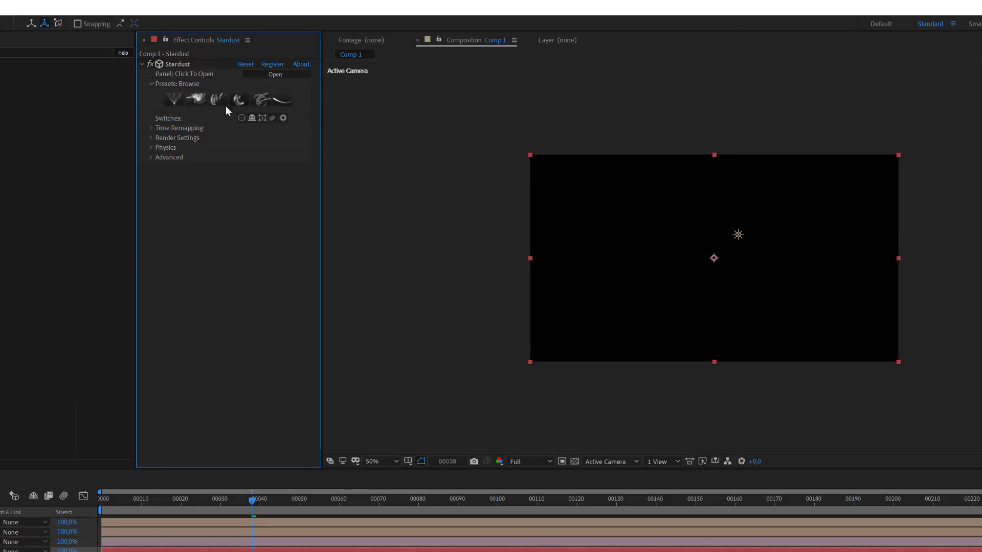
# - Add the Vein preset from the 3D Library's Science > Biology folder to the Stardust effect
pyautogui.click(198, 97)
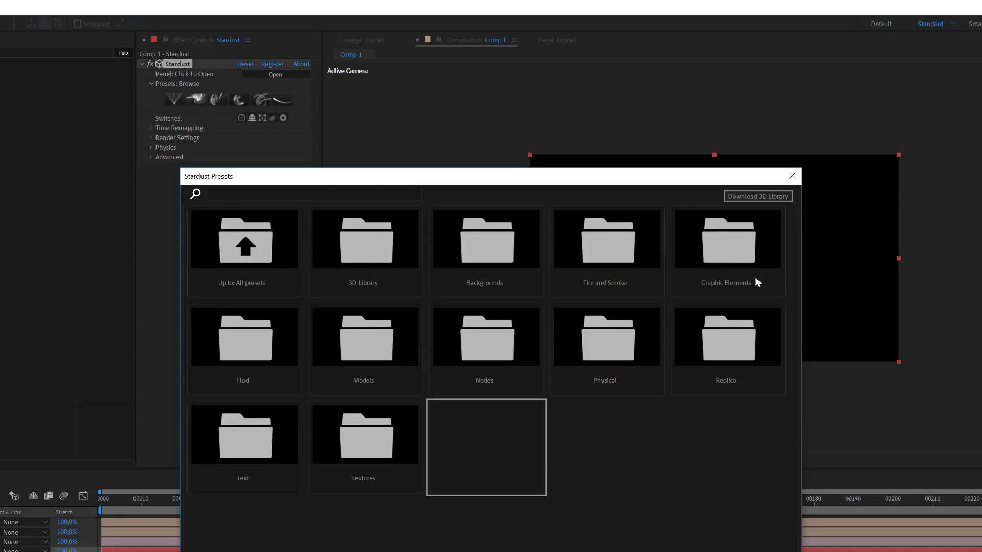
pyautogui.click(367, 243)
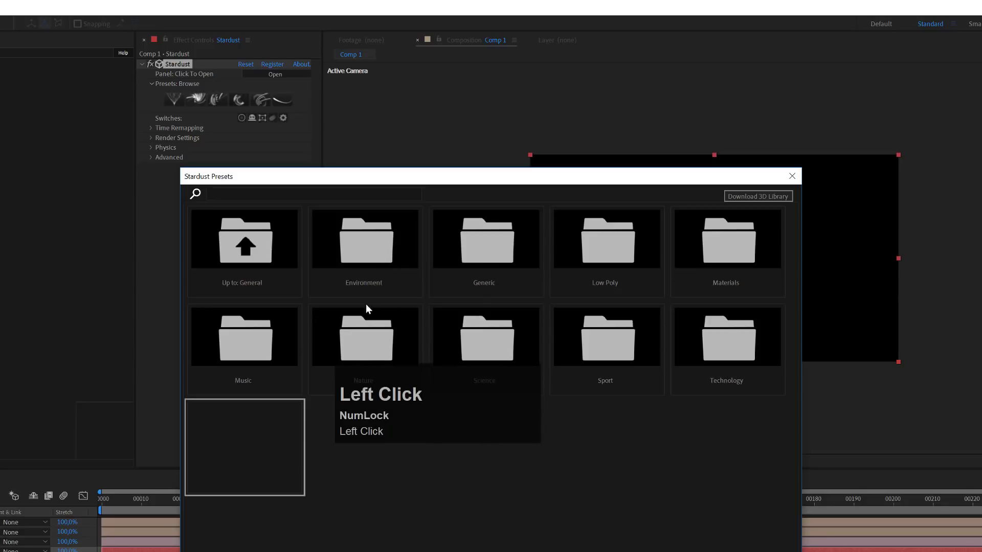
pyautogui.moveTo(488, 176); pyautogui.dragTo(521, 92)
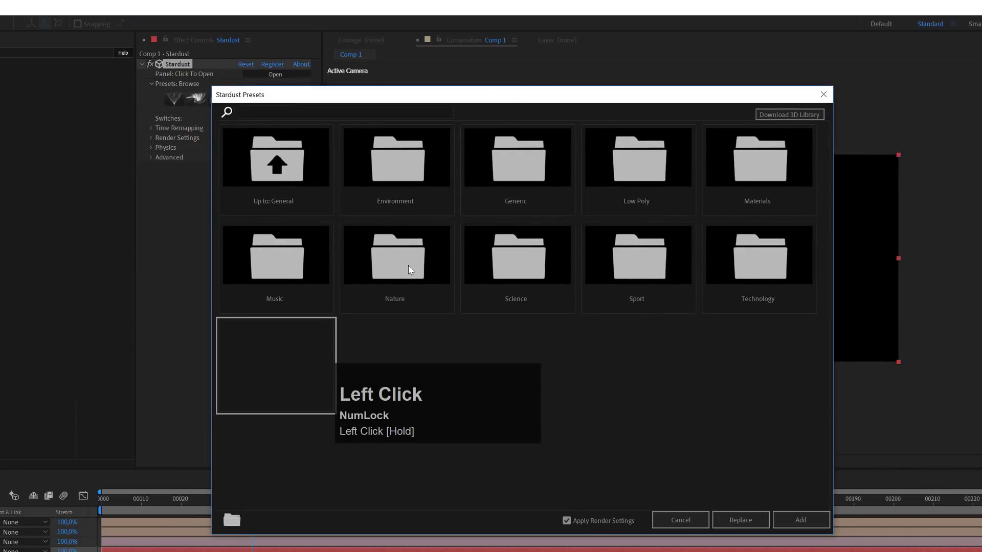
pyautogui.click(516, 262)
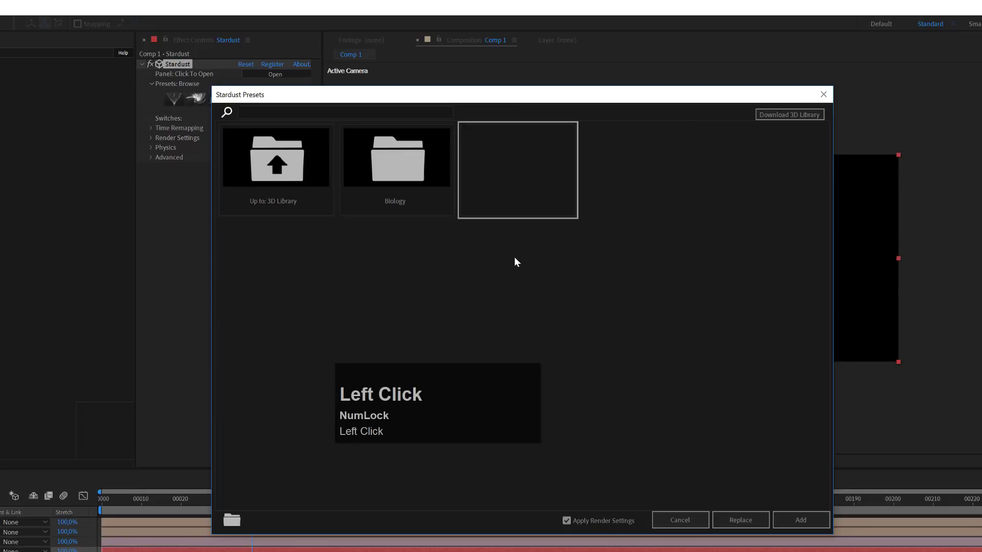
pyautogui.click(393, 155)
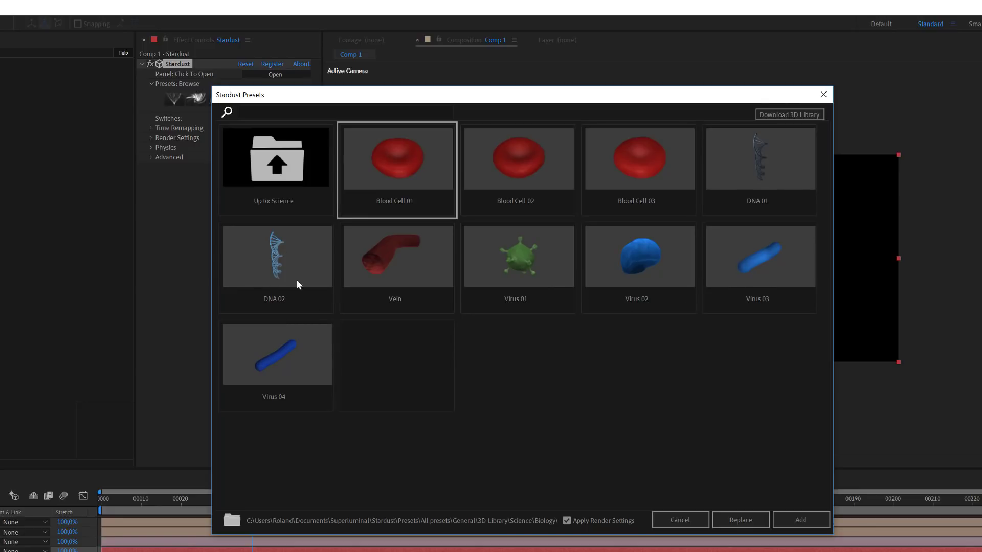
pyautogui.click(418, 259)
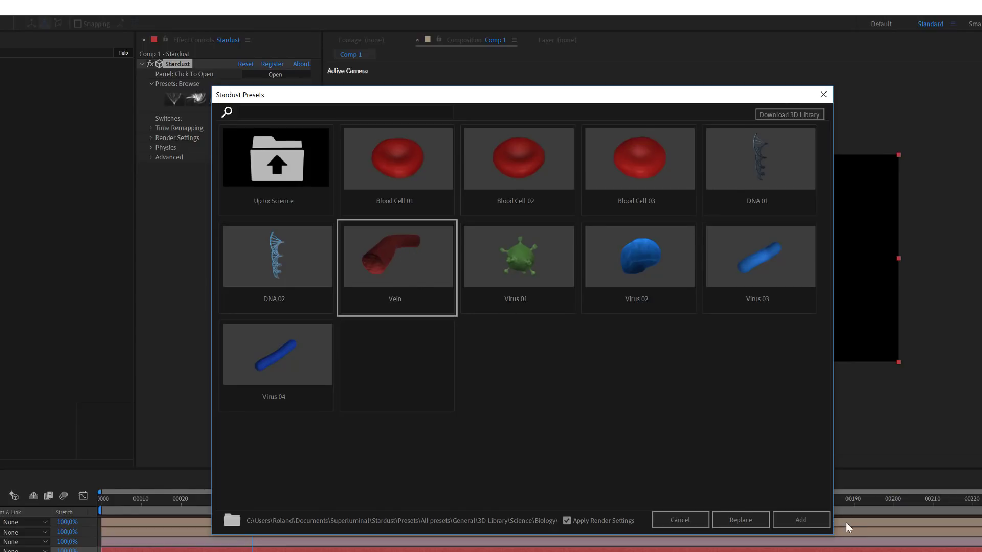
pyautogui.click(801, 520)
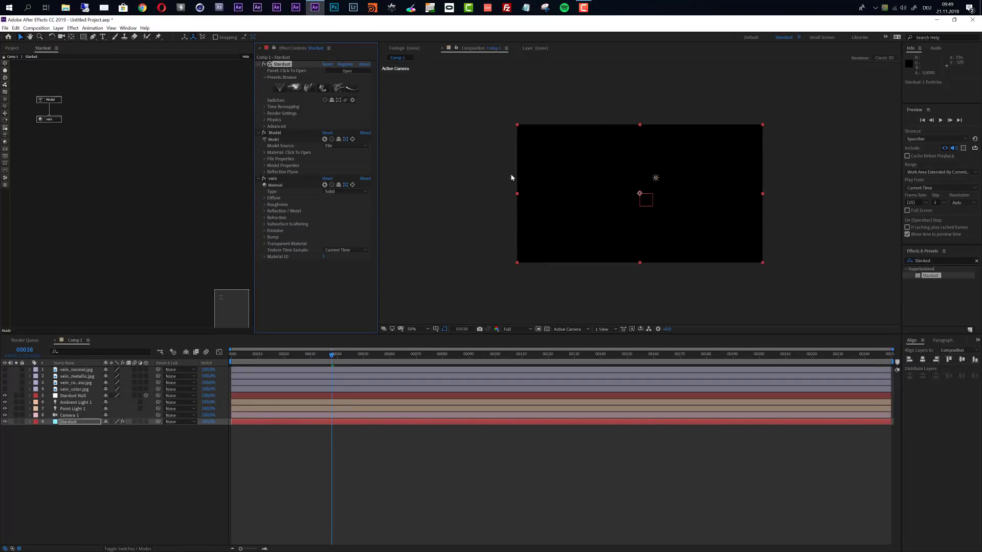
# - Increase the Size of the vein's Model node until the vein fills a sizeable part of the frame
pyautogui.click(49, 100)
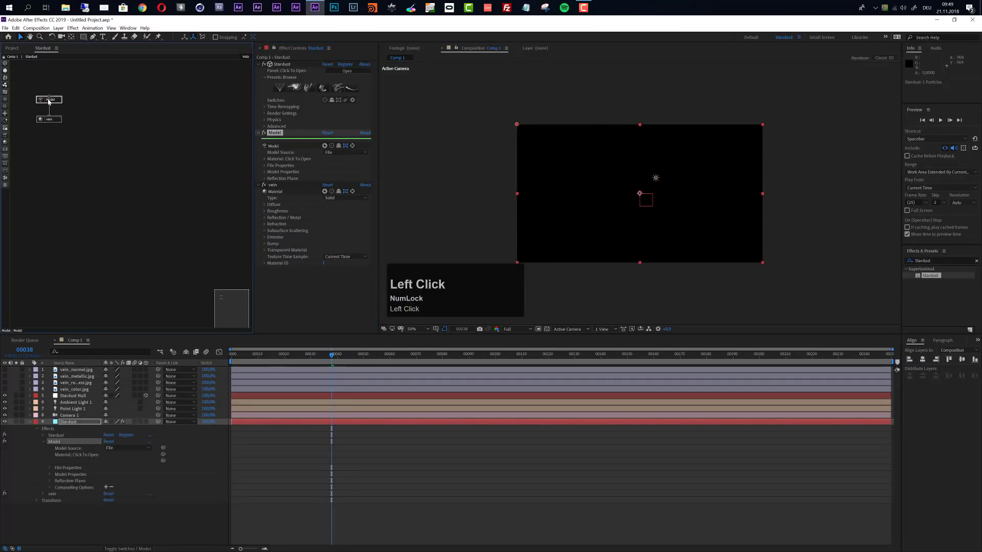
pyautogui.click(264, 174)
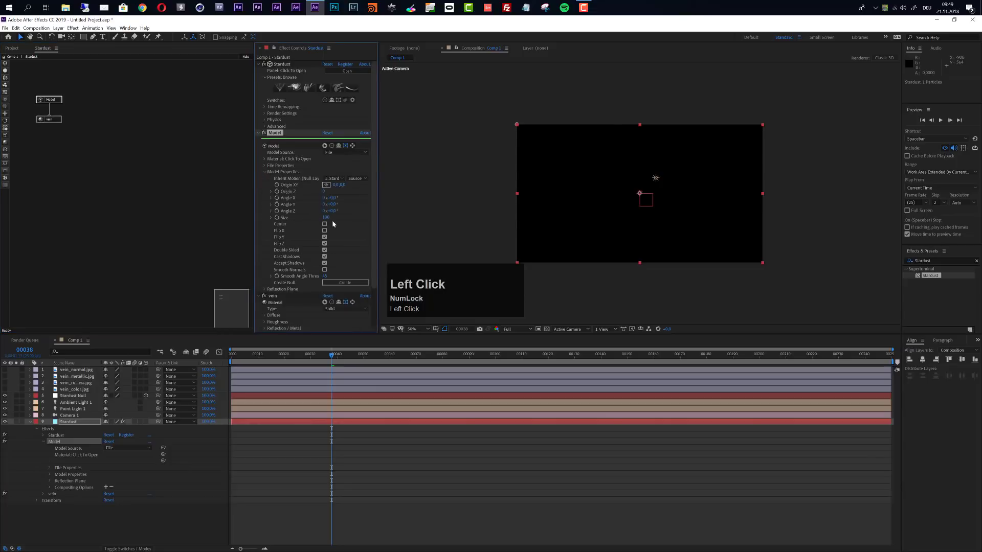
pyautogui.moveTo(326, 217); pyautogui.dragTo(387, 219)
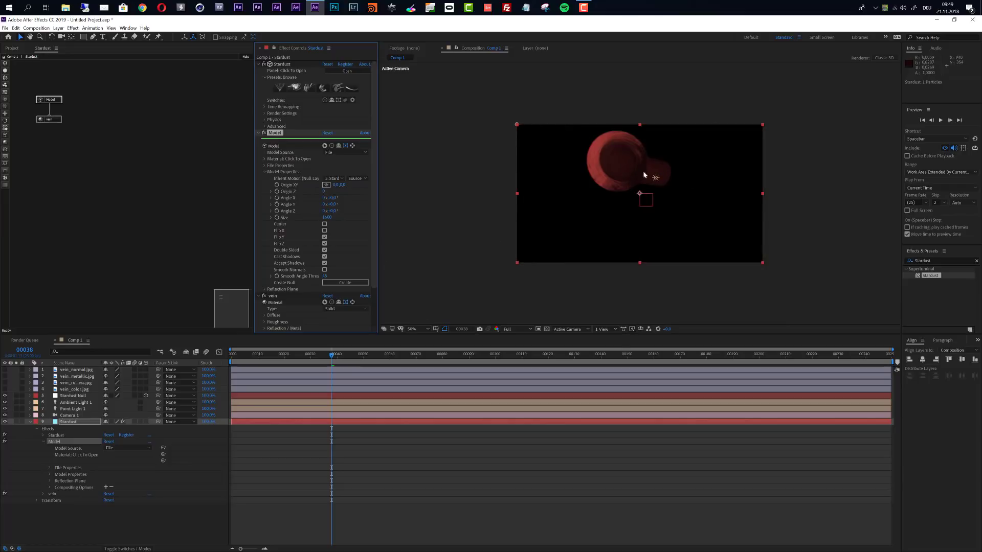
# - View the vein model from Custom View 1 at 100% magnification
pyautogui.click(581, 330)
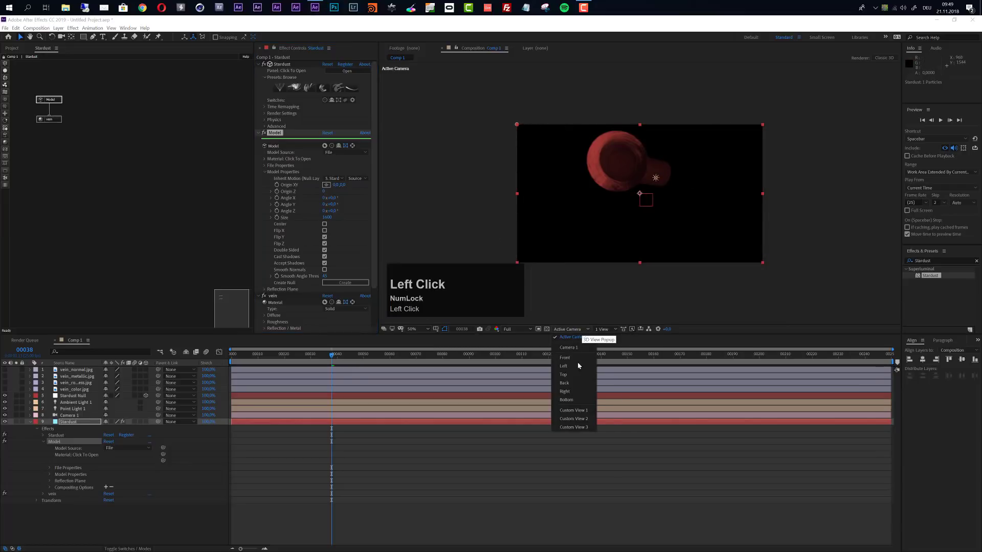
pyautogui.click(570, 411)
pyautogui.scroll(2, 660, 211)
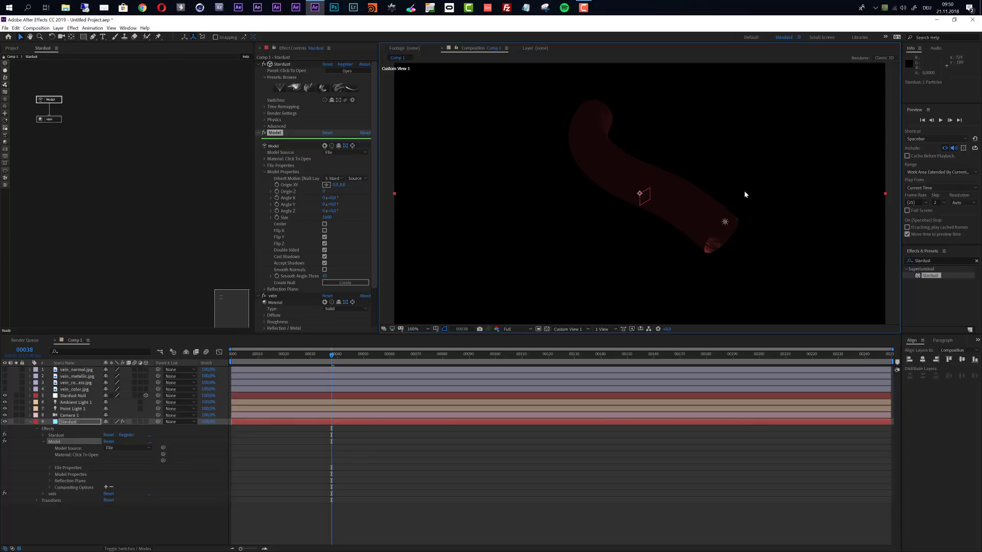
# - Delete the vein's Model and material nodes and add a new Model node to the Stardust graph
pyautogui.click(49, 119)
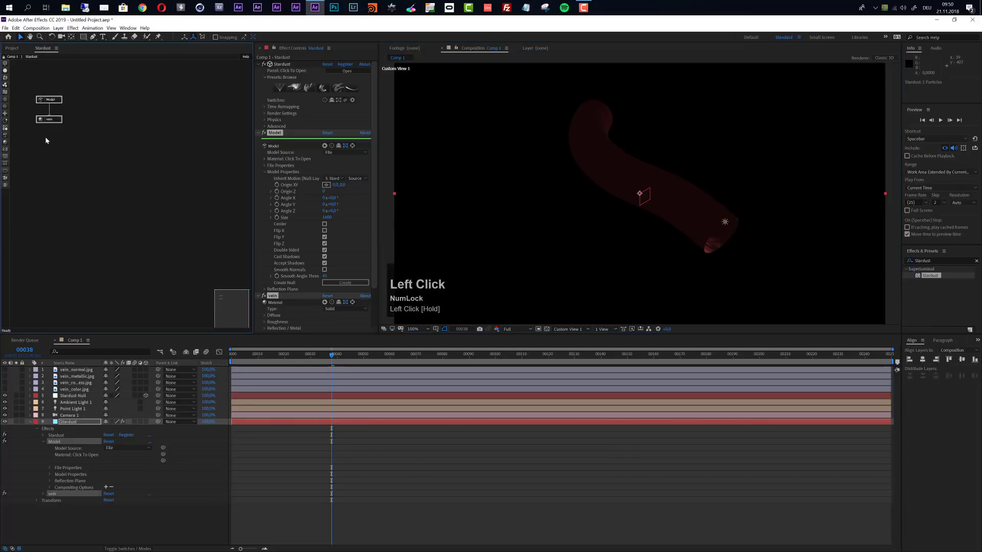
pyautogui.press('Delete')
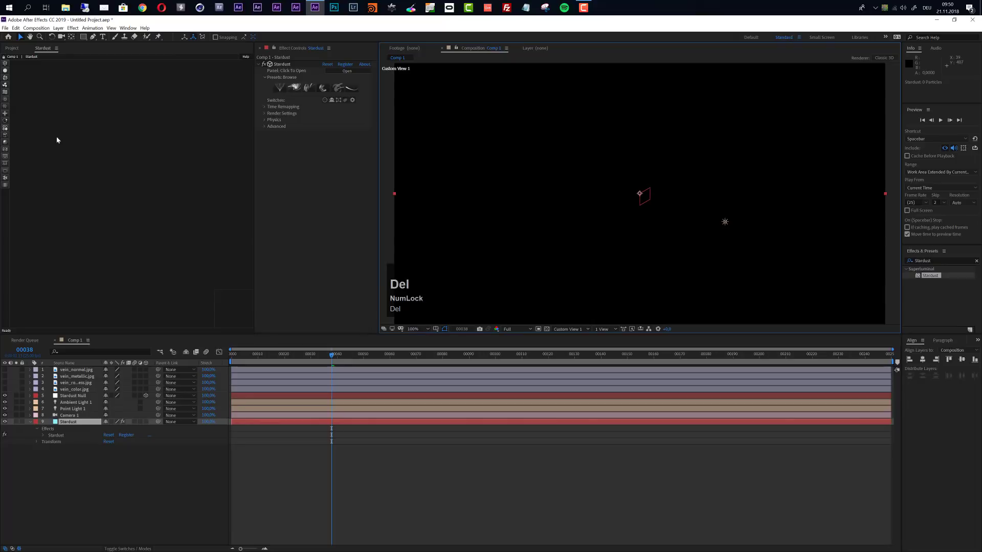
pyautogui.click(5, 135)
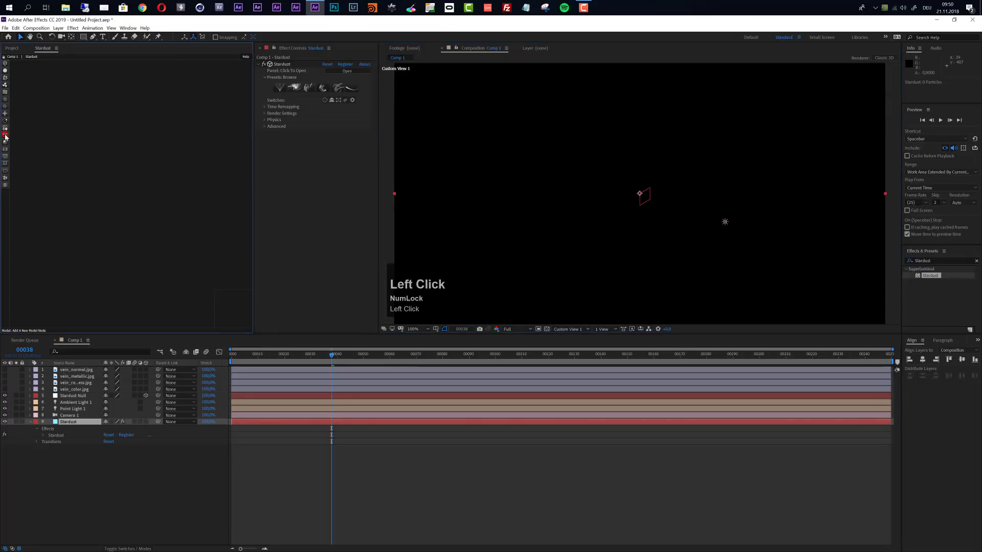
pyautogui.moveTo(22, 136); pyautogui.dragTo(77, 91)
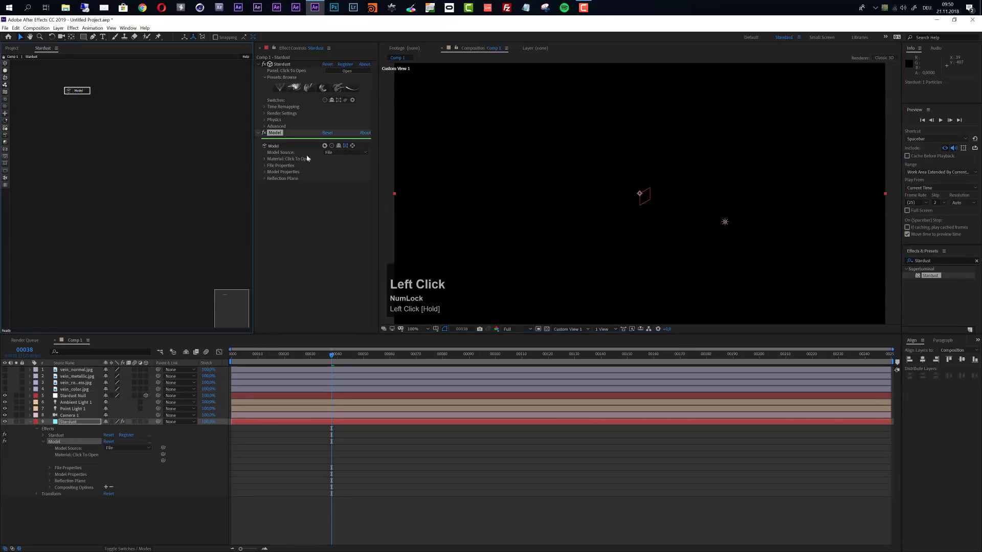
# - Set the Model node's source to Primitive with the Cylinder type
pyautogui.click(338, 155)
pyautogui.click(335, 167)
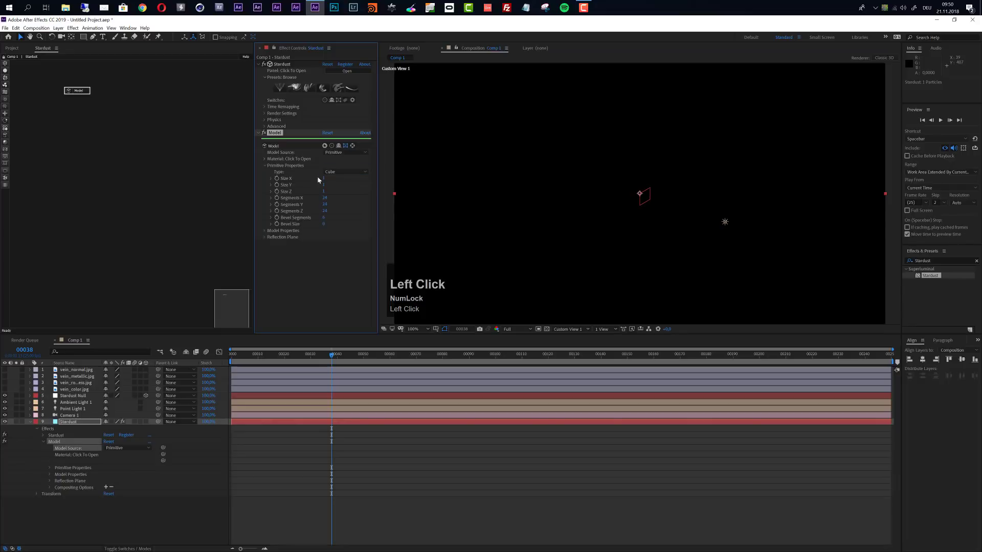
pyautogui.click(344, 173)
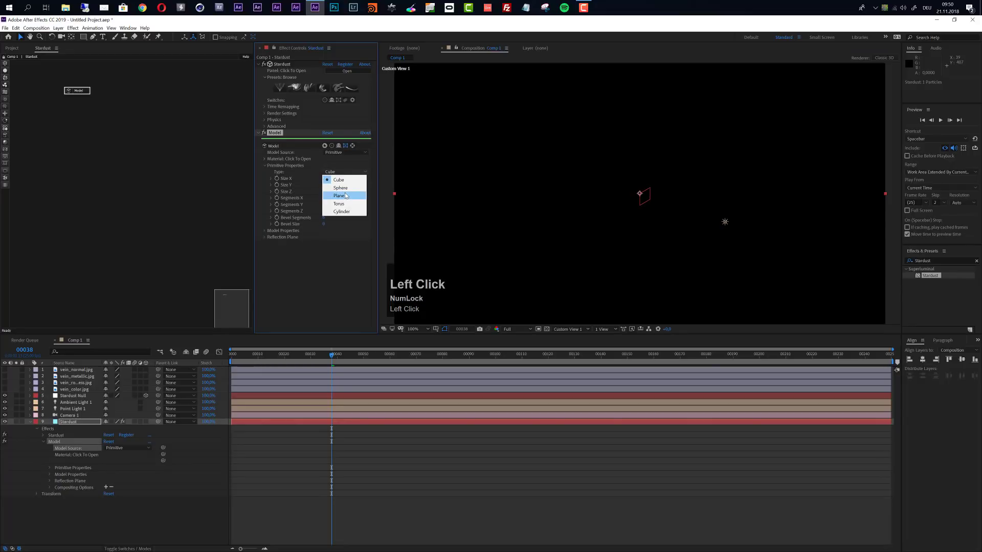
pyautogui.click(346, 212)
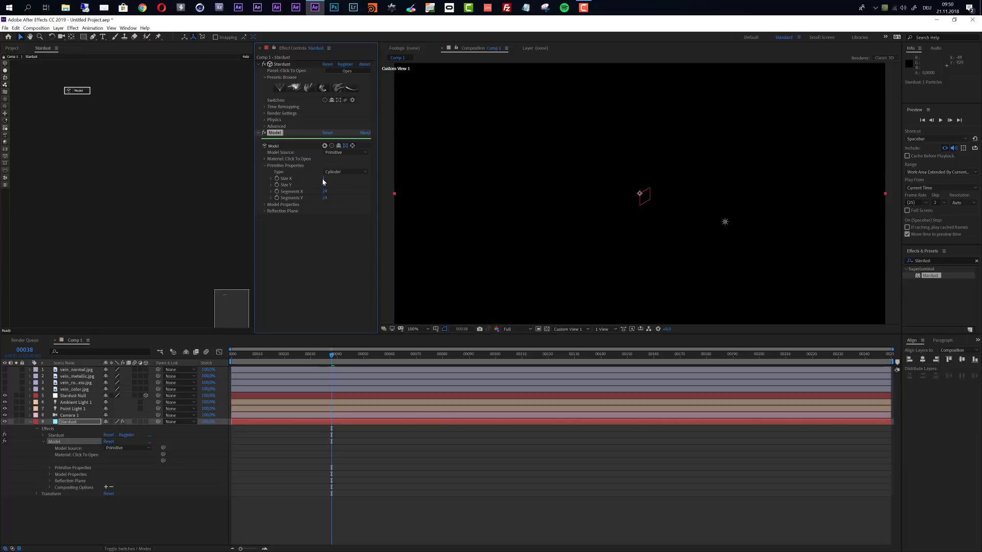
# - Set the cylinder's Size X to 450 and Size Y to 500
pyautogui.moveTo(325, 181); pyautogui.dragTo(330, 182)
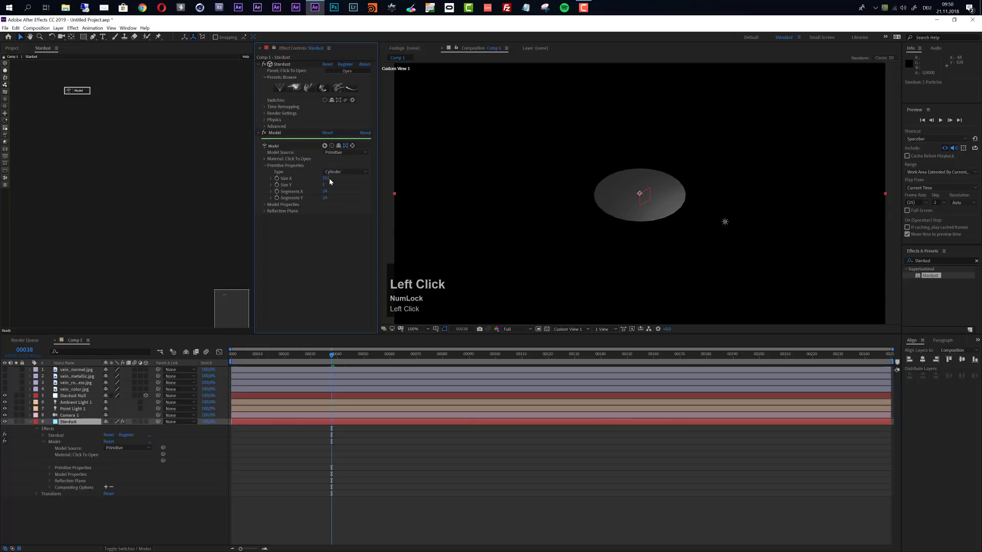
pyautogui.click(329, 178)
pyautogui.write('450')
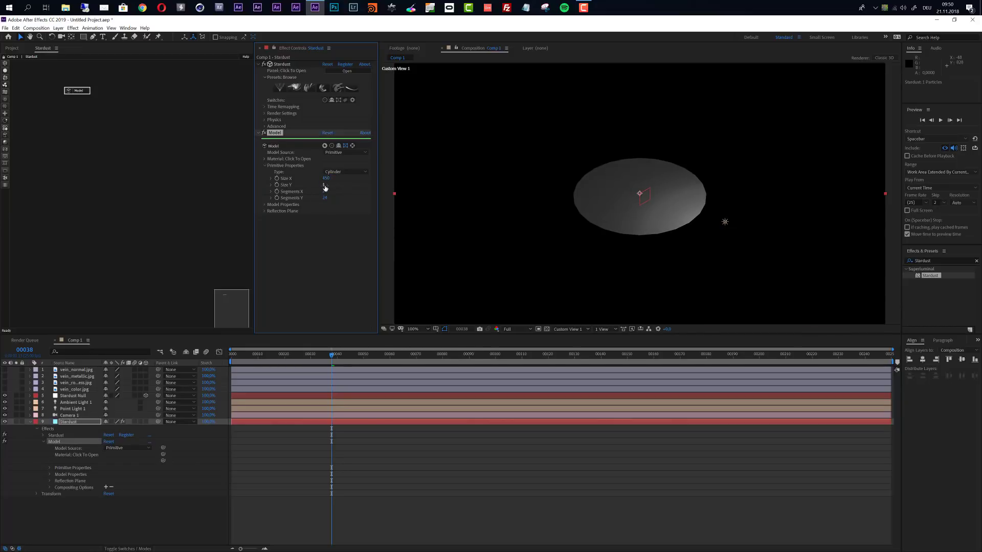
pyautogui.click(324, 186)
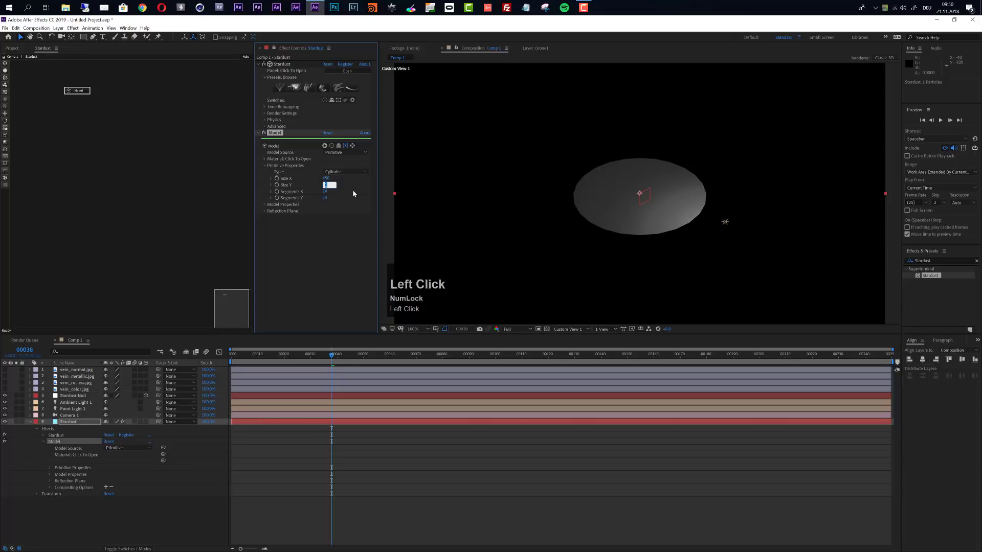
pyautogui.write('500')
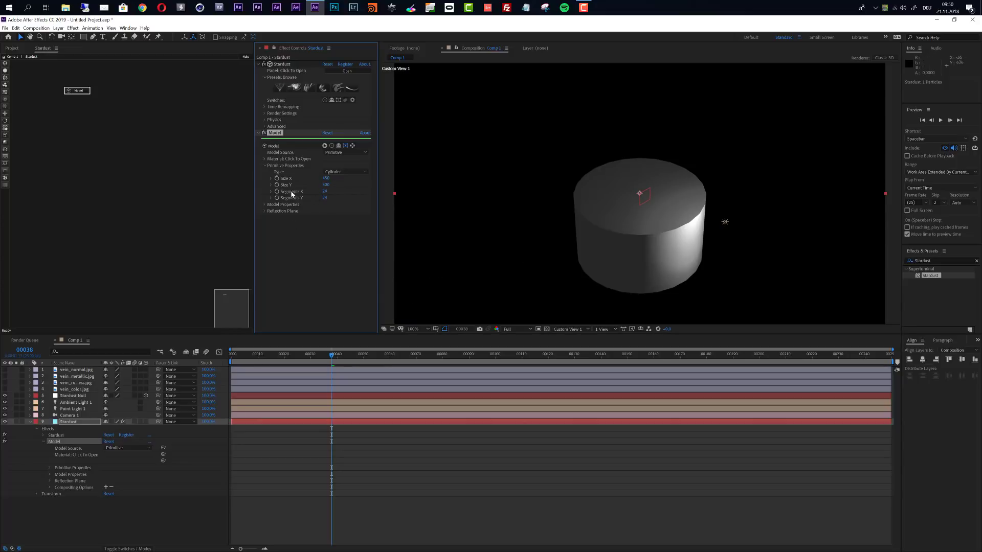
# - Set the cylinder's Segments X and Segments Y to 48 each
pyautogui.click(325, 191)
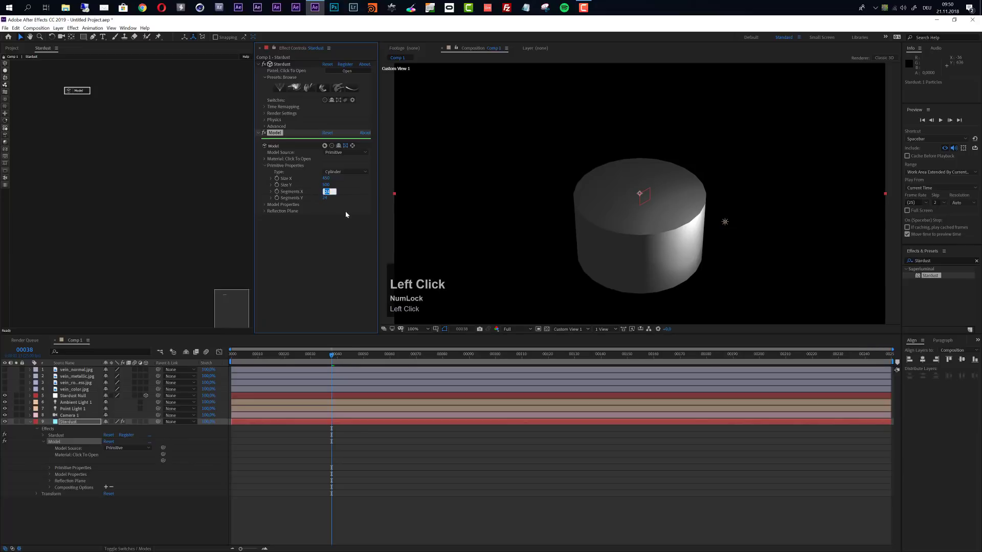
pyautogui.write('48')
pyautogui.press('Tab')
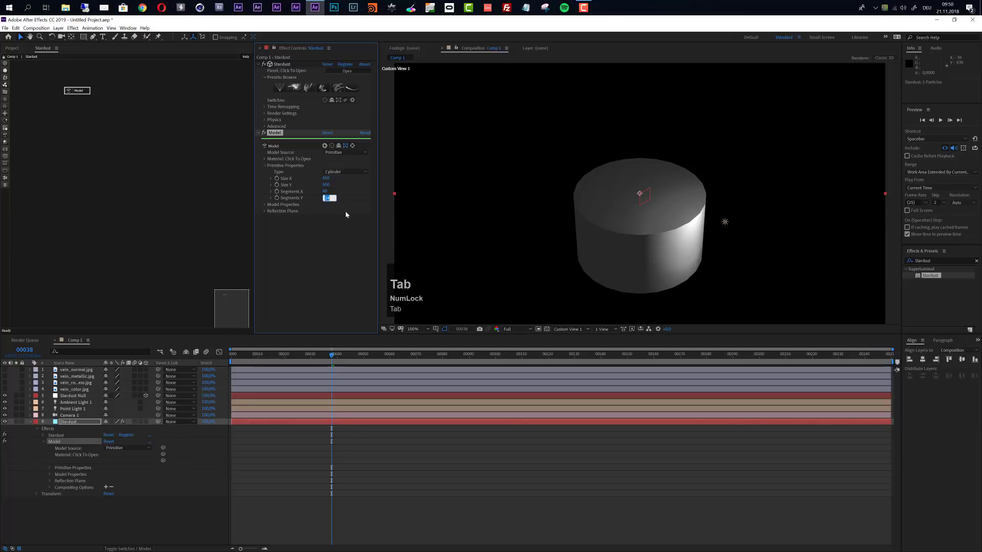
pyautogui.write('48')
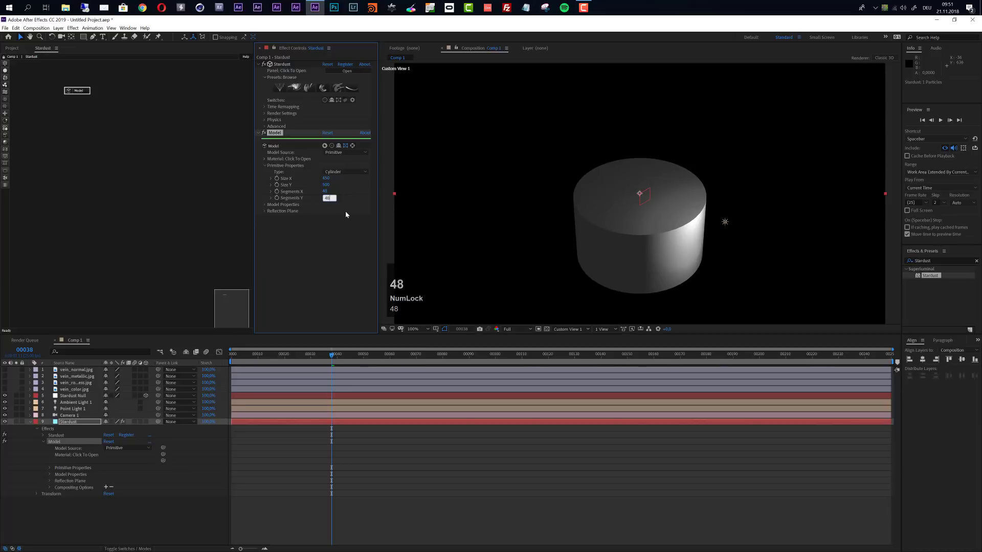
pyautogui.press('Return')
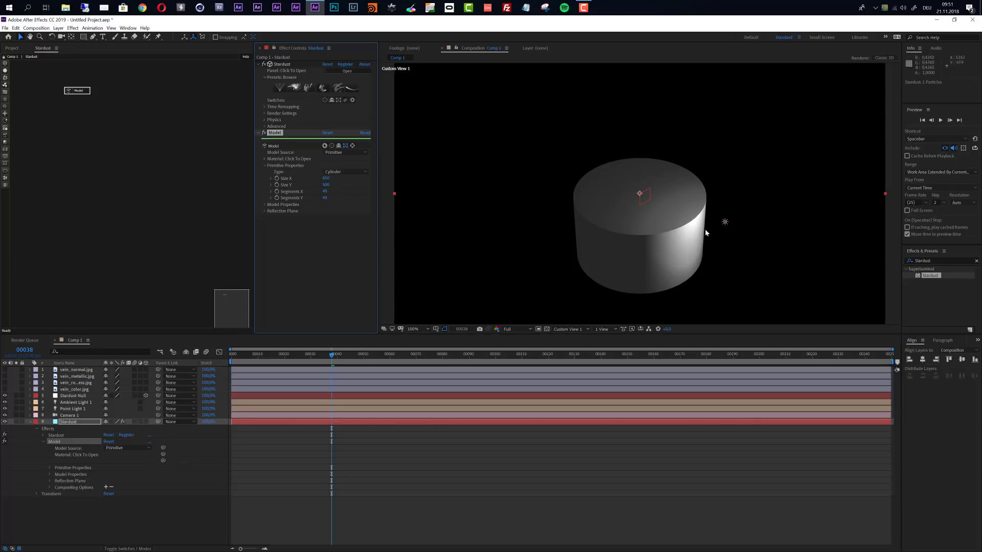
# - Create a new Point light named "Veine Path"
pyautogui.click(58, 28)
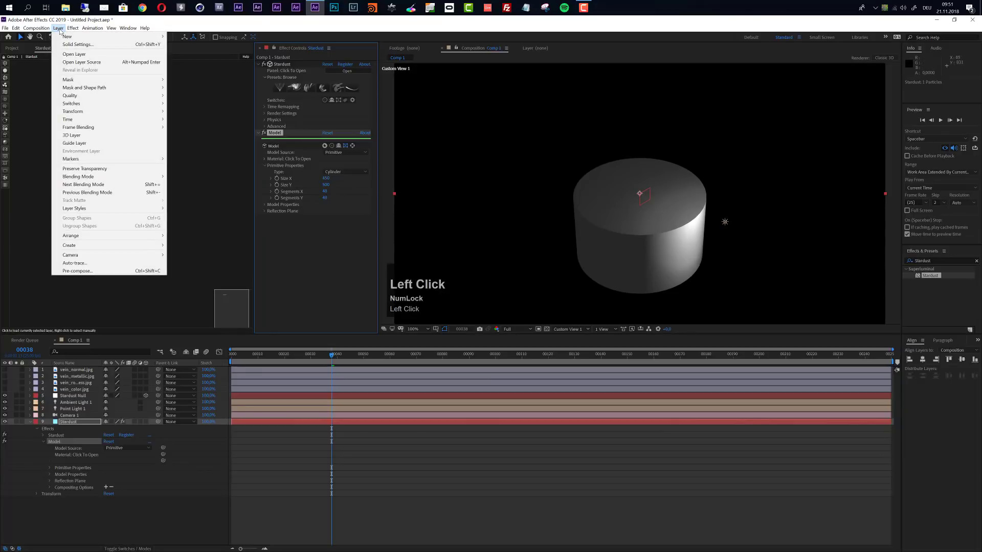
pyautogui.moveTo(72, 36)
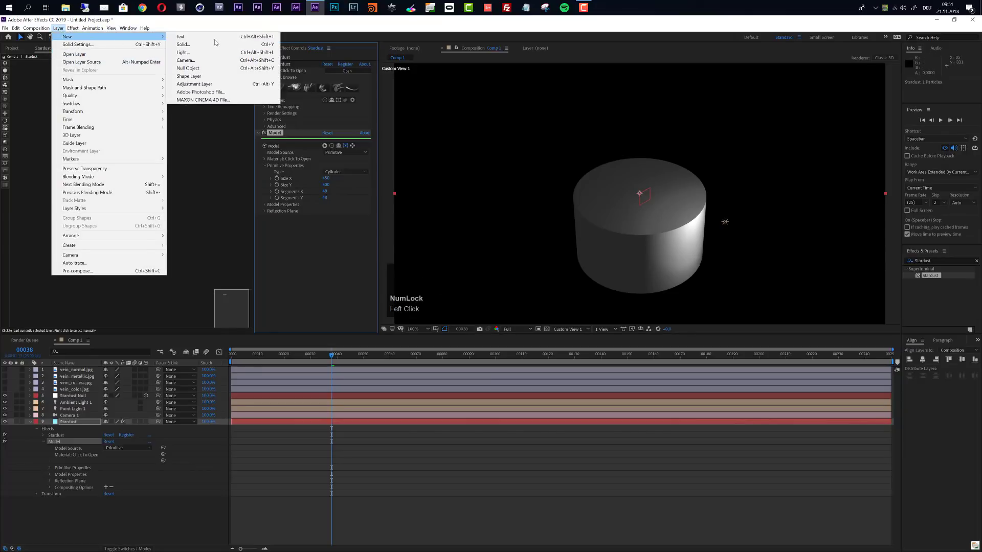
pyautogui.click(195, 53)
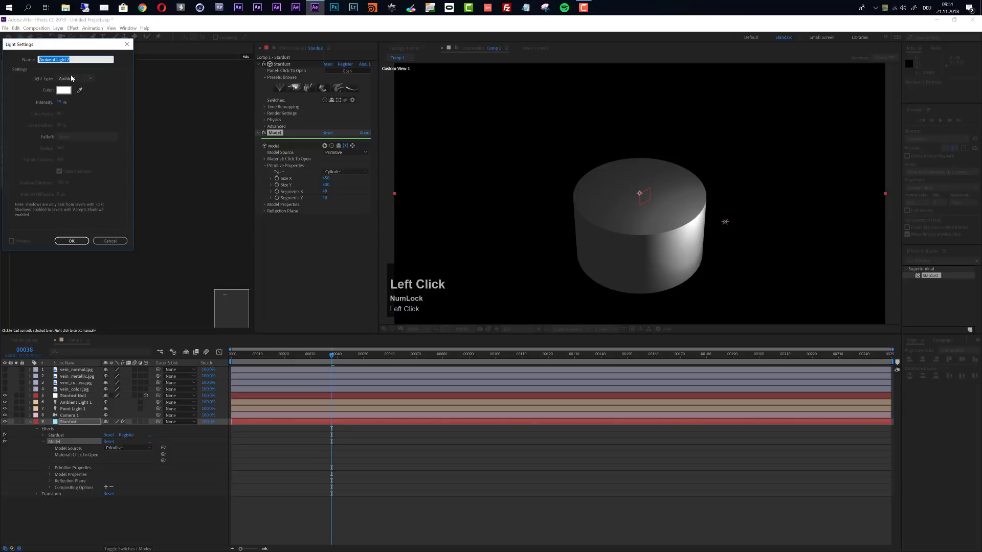
pyautogui.click(75, 78)
pyautogui.click(86, 105)
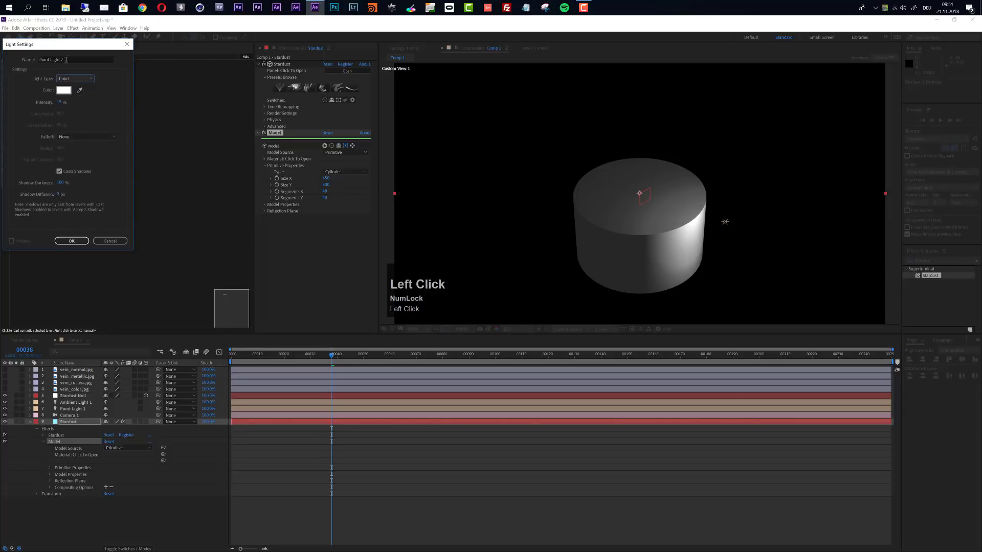
pyautogui.click(66, 60)
pyautogui.moveTo(69, 60); pyautogui.dragTo(14, 59)
pyautogui.write('V')
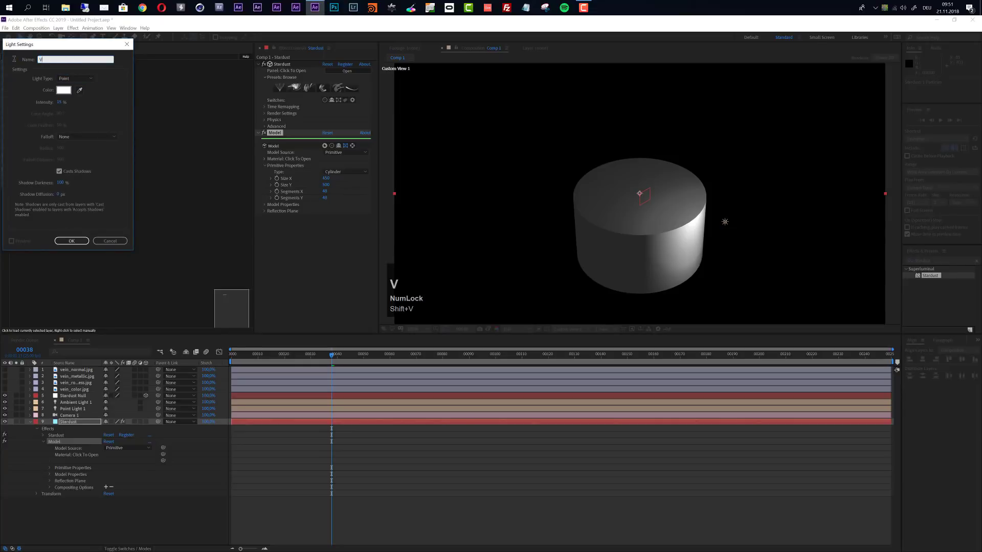
pyautogui.write('eine Path')
pyautogui.click(81, 245)
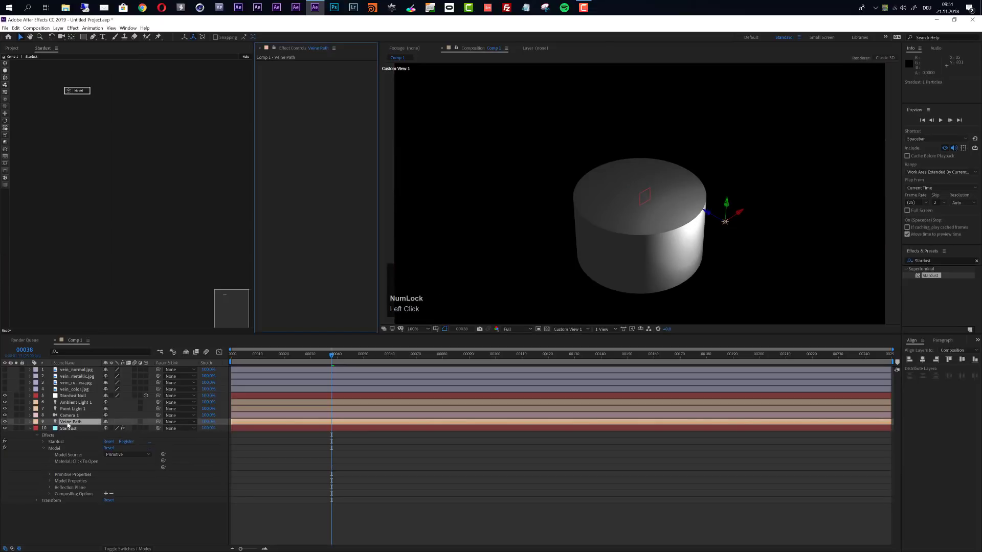
# - Switch the composition to the Top view, zoomed out enough to include the camera
pyautogui.click(301, 426)
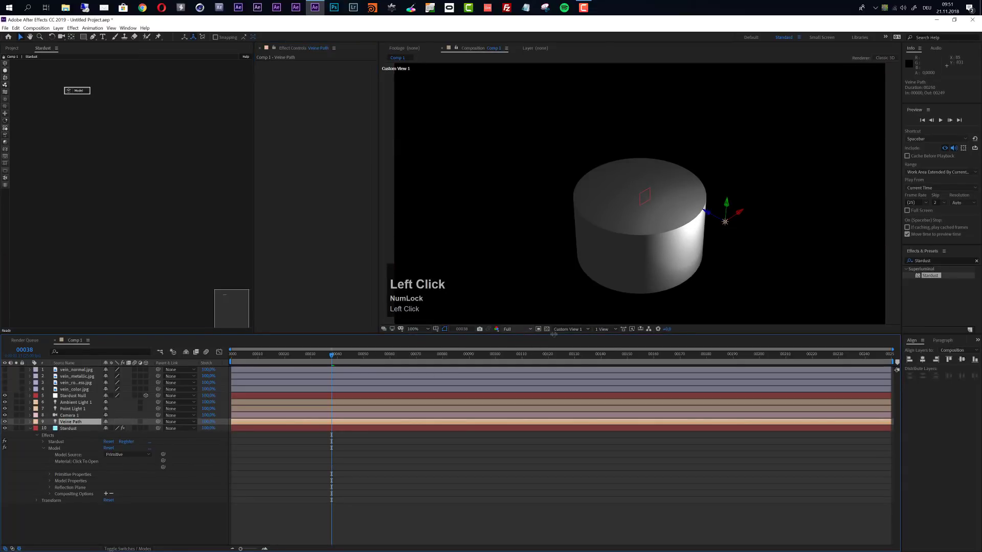
pyautogui.click(568, 329)
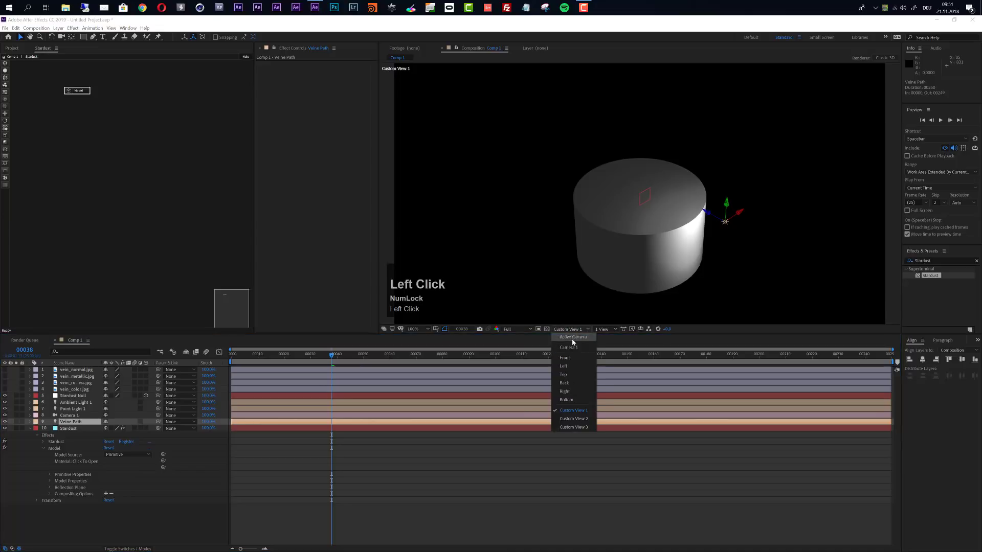
pyautogui.click(564, 375)
pyautogui.scroll(-2, 651, 218)
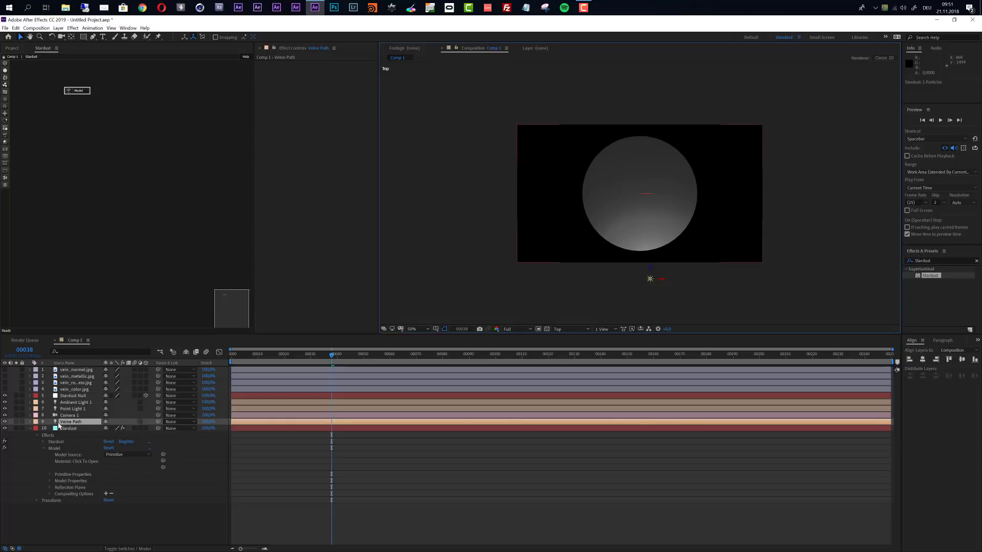
pyautogui.click(583, 261)
pyautogui.scroll(-1, 583, 260)
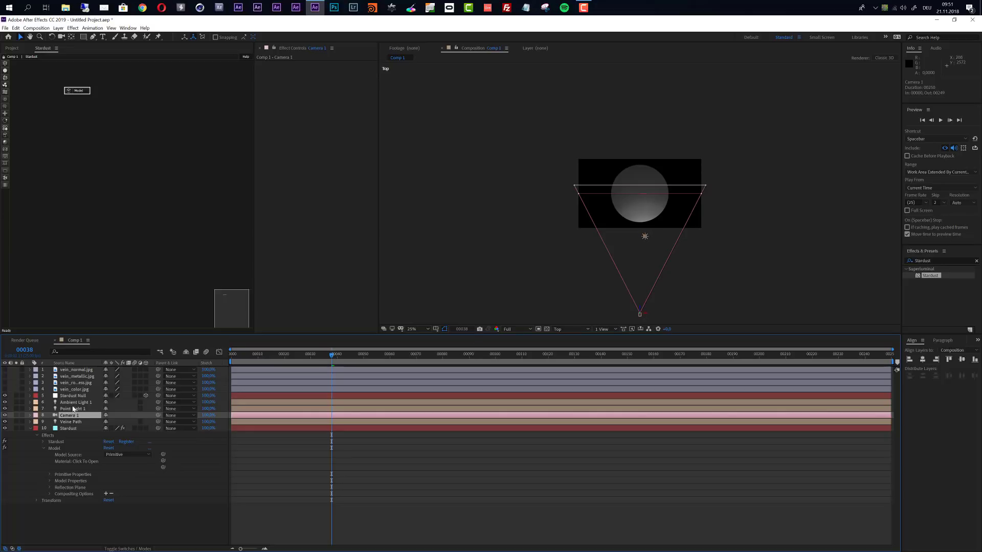
# - Copy the Position of Camera 1 onto the Veine Path light
pyautogui.press('p')
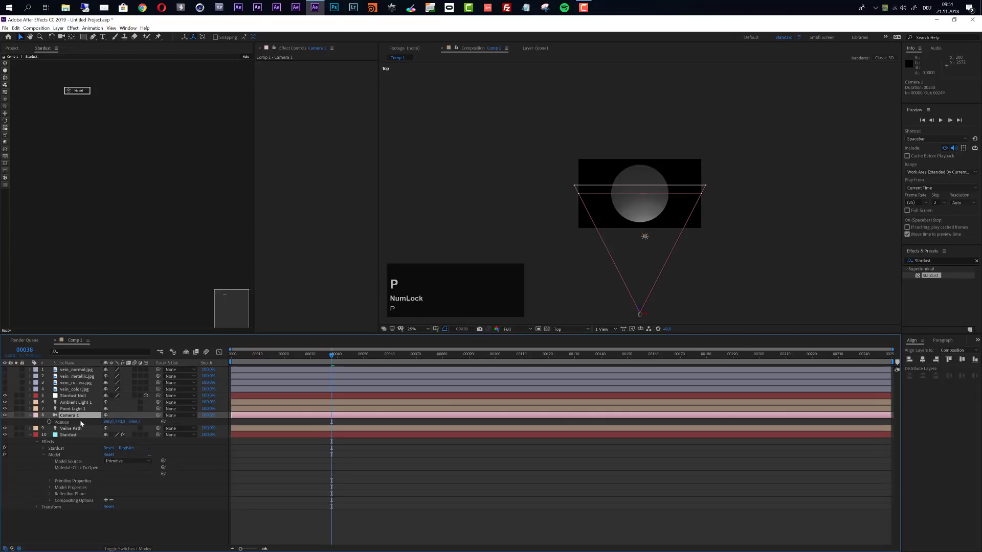
pyautogui.click(70, 424)
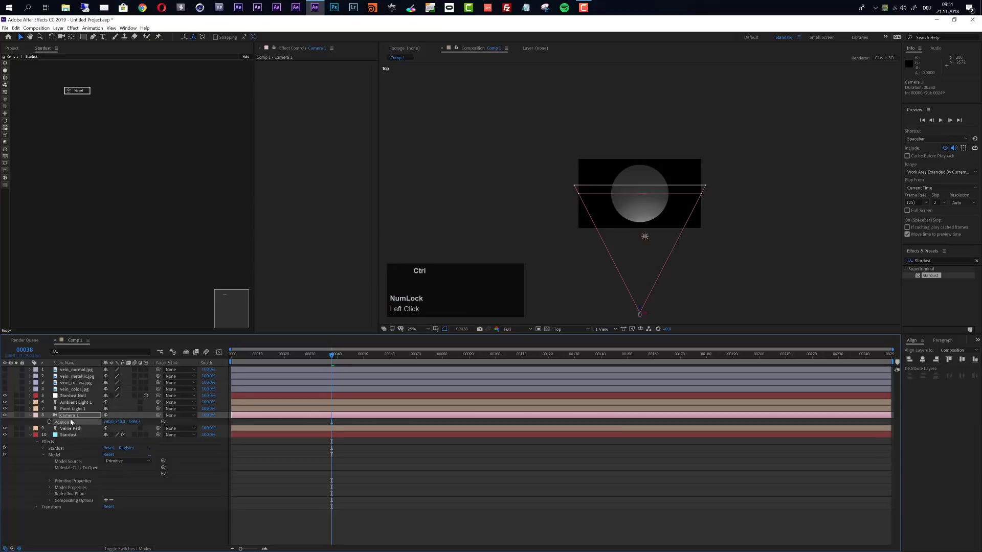
pyautogui.hotkey('ctrl', 'c')
pyautogui.click(72, 409)
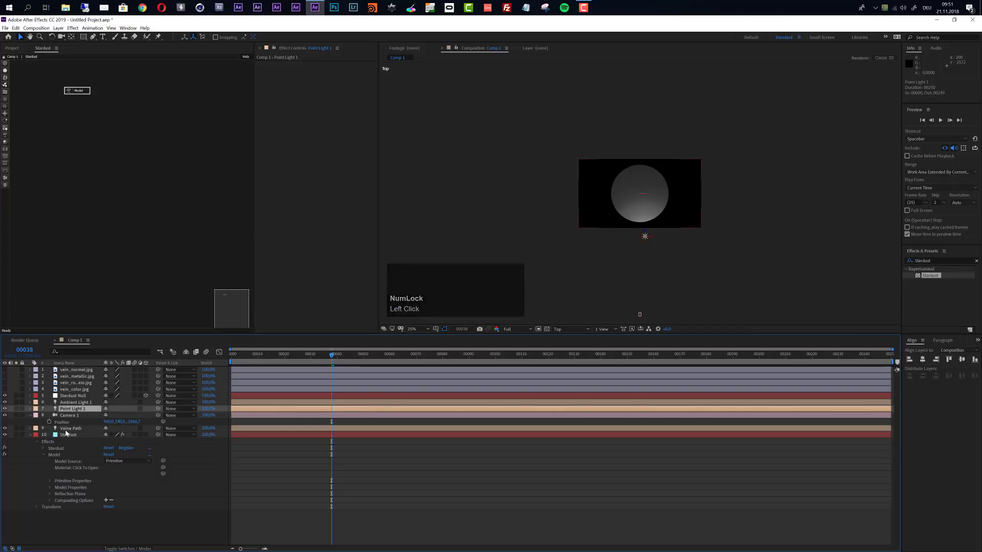
pyautogui.click(69, 429)
pyautogui.press('p')
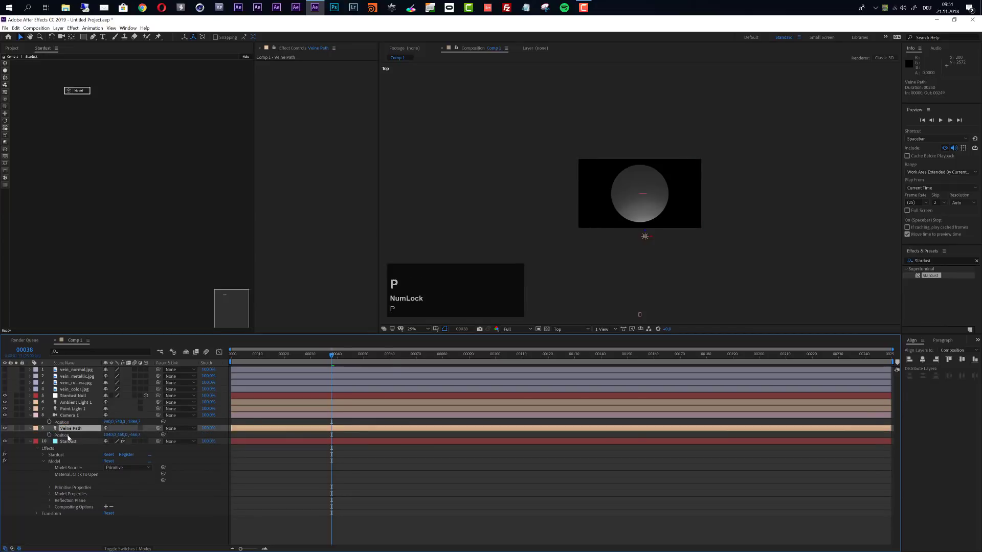
pyautogui.click(68, 436)
pyautogui.hotkey('ctrl', 'v')
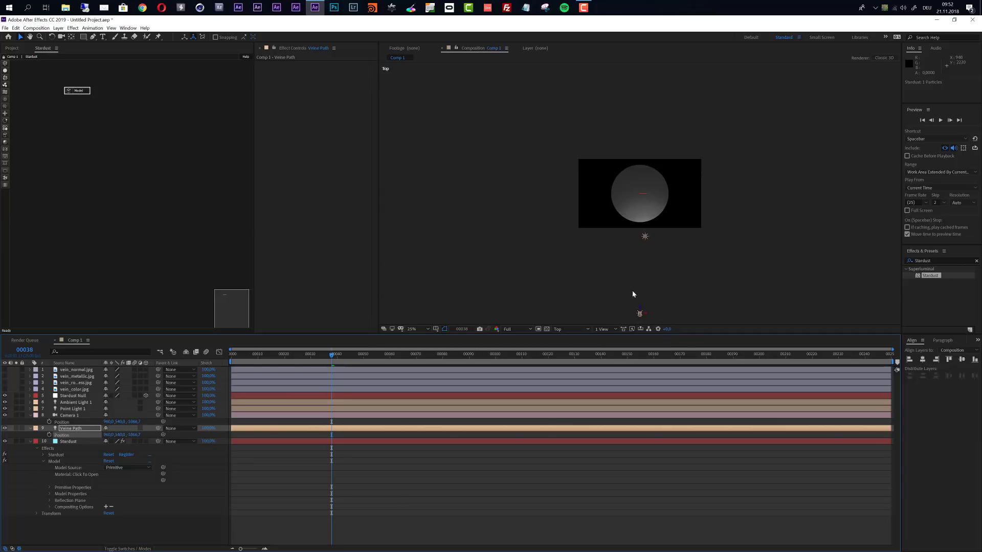
# - Set a Position keyframe for the Veine Path light at frame 0
pyautogui.moveTo(243, 359); pyautogui.dragTo(231, 358)
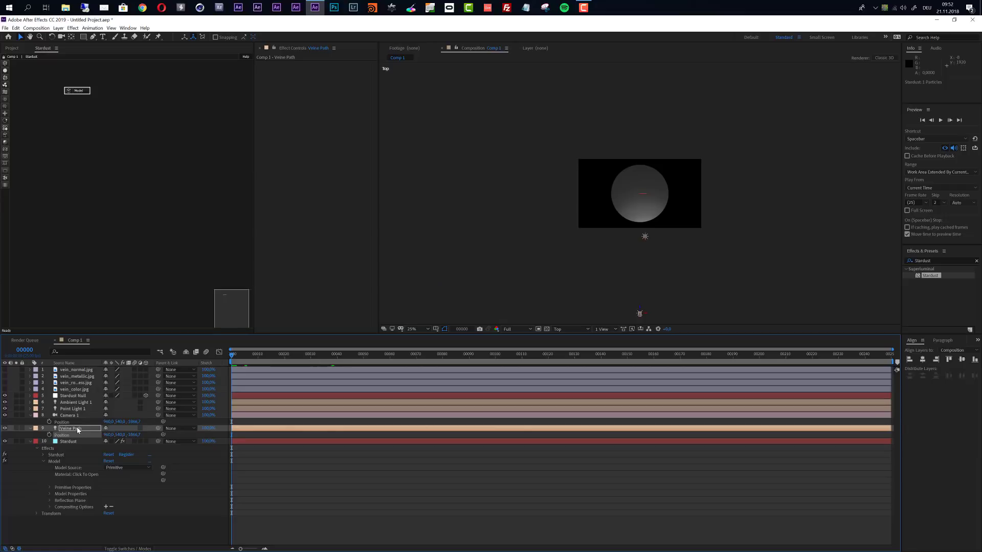
pyautogui.click(78, 430)
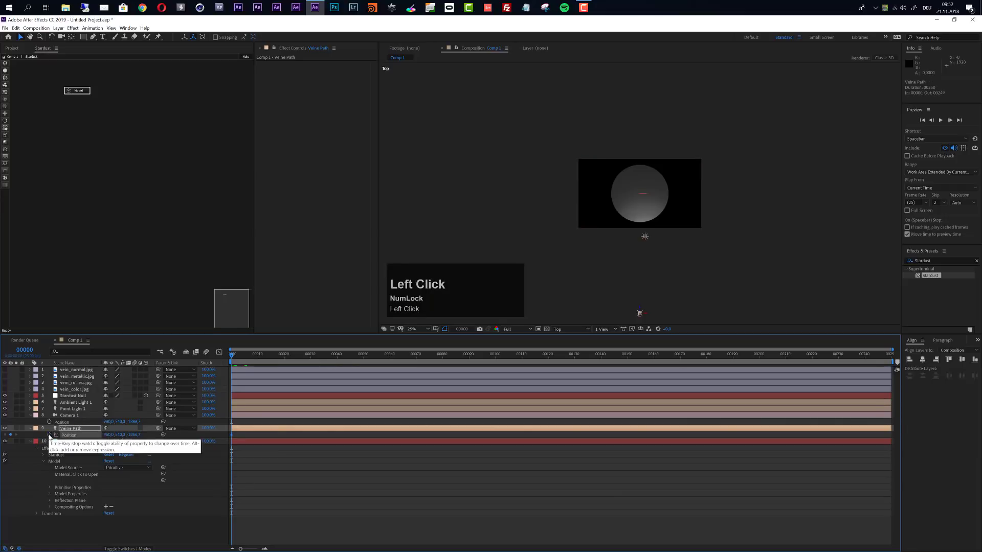
pyautogui.click(49, 434)
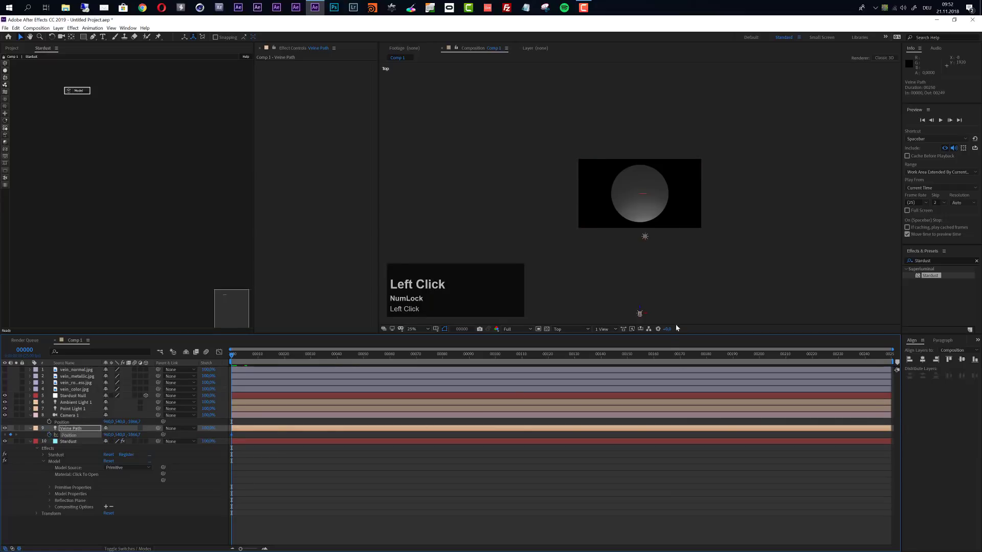
# - Keyframe the Veine Path light at frame 24 inside the cylinder's far end and bend its motion path into a smooth curve
pyautogui.click(293, 364)
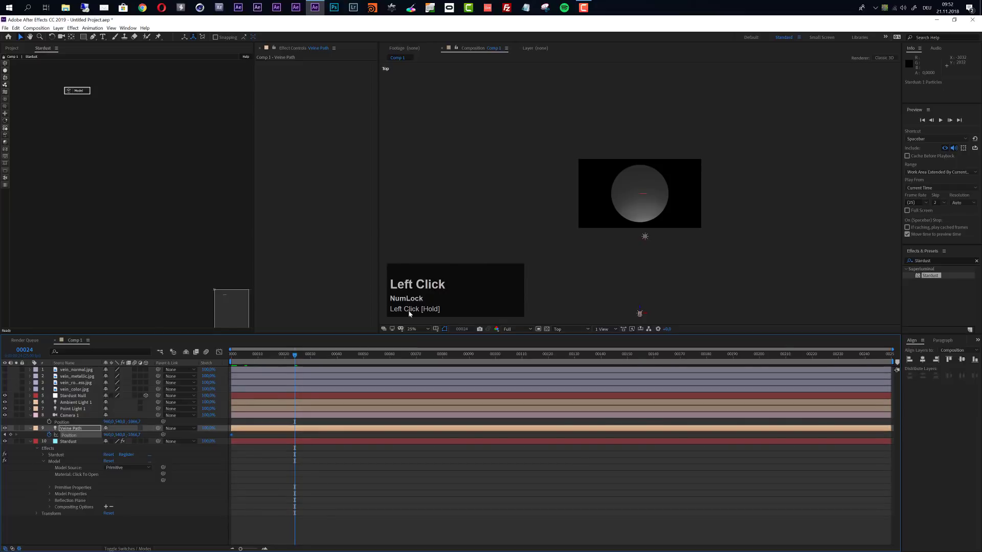
pyautogui.moveTo(640, 312); pyautogui.dragTo(618, 195)
pyautogui.moveTo(687, 189); pyautogui.dragTo(610, 193)
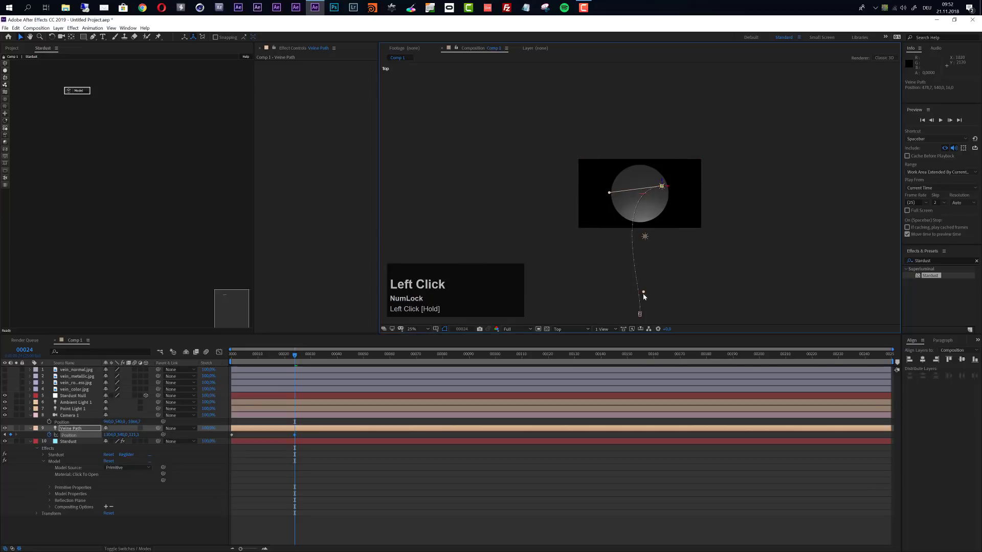
# - Add a Deform node to the Stardust layer and attach it to the Model node
pyautogui.click(68, 442)
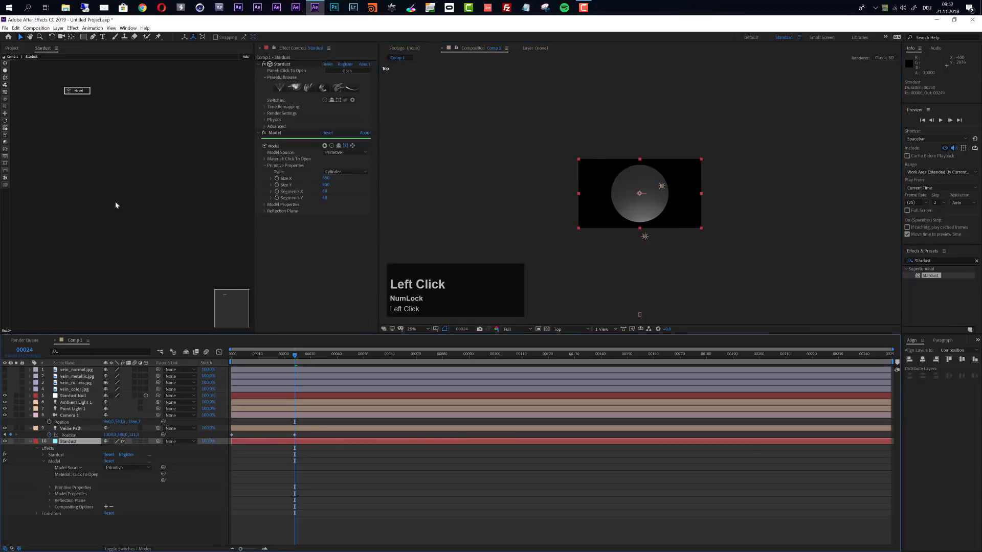
pyautogui.click(6, 152)
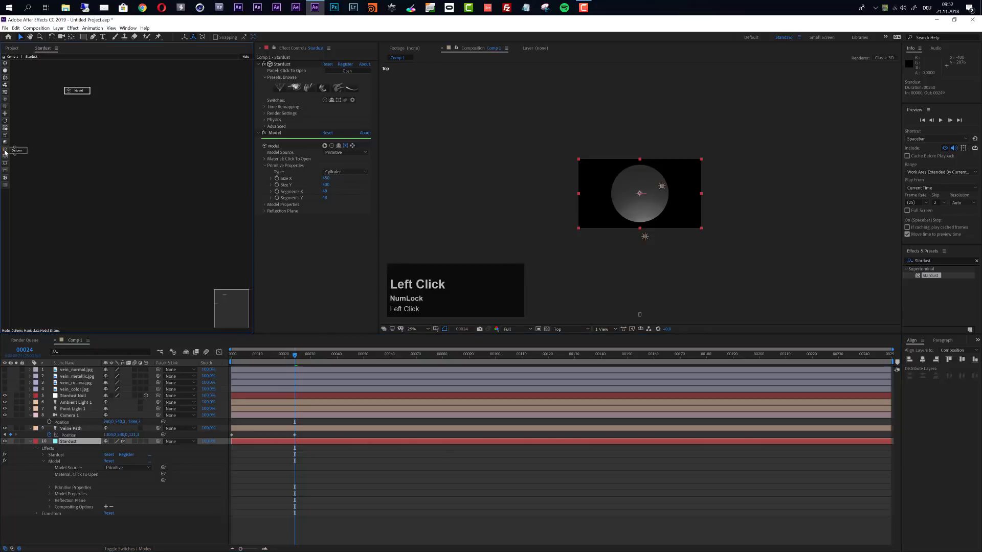
pyautogui.moveTo(43, 144); pyautogui.dragTo(78, 108)
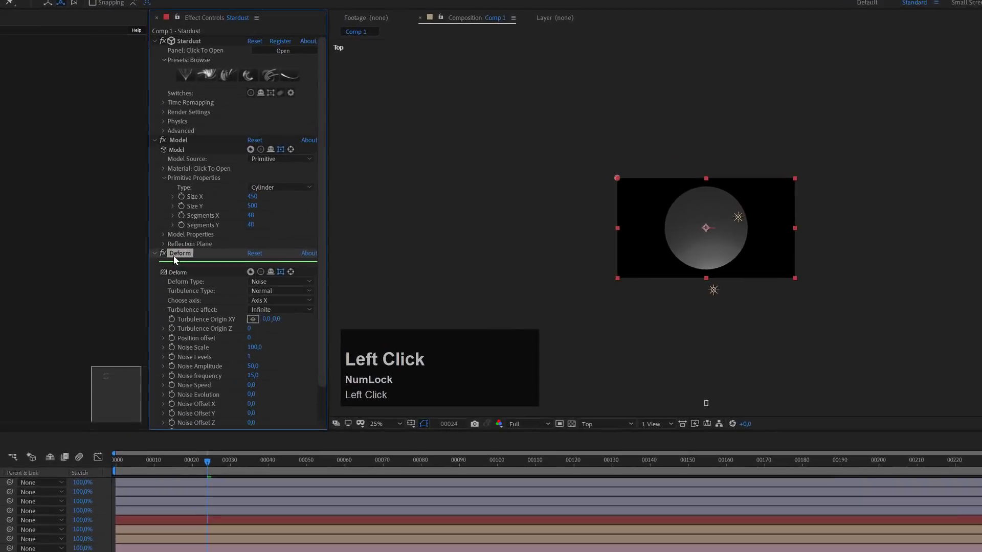
# - Rename the Deform effect "Path Deform" and set its Deform Type to Path
pyautogui.press('Return')
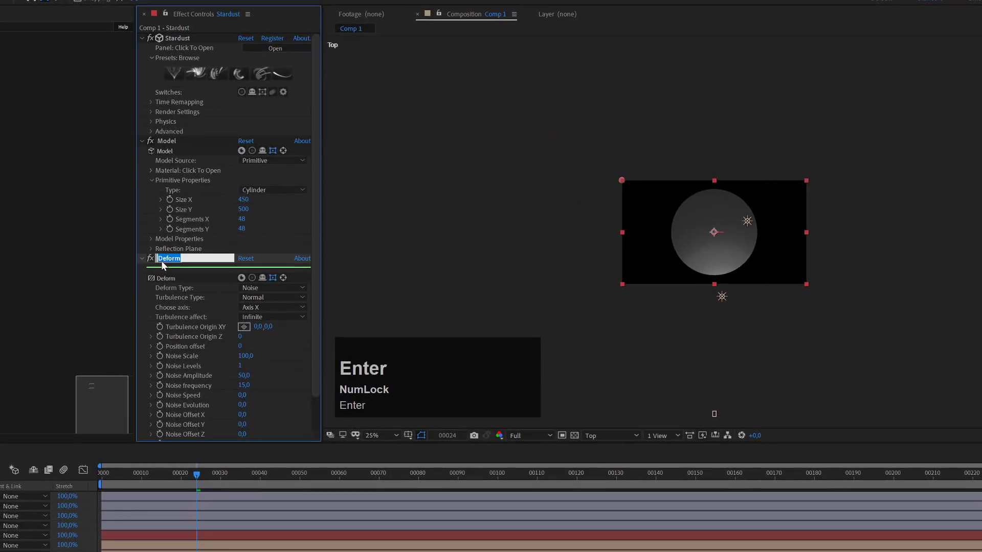
pyautogui.press('Left')
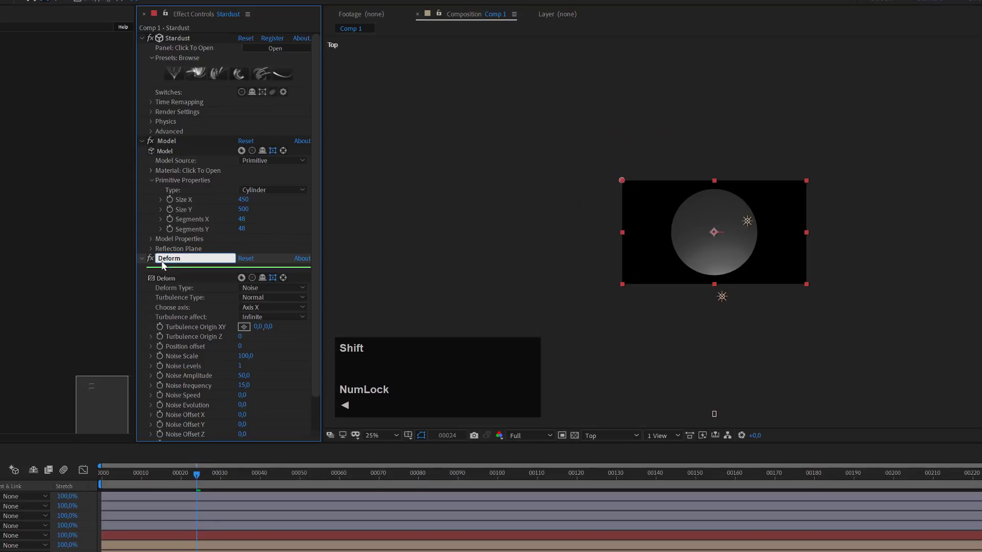
pyautogui.write('Path')
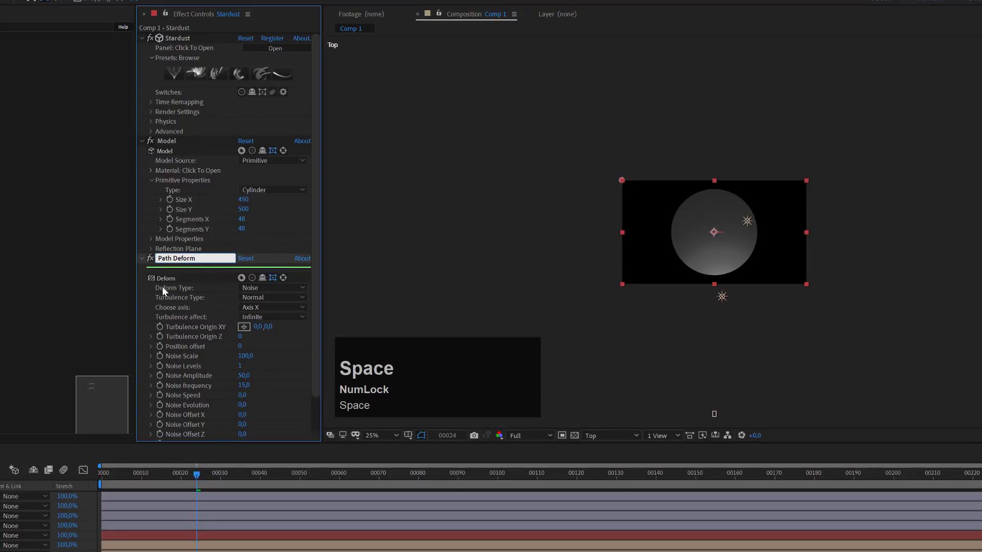
pyautogui.click(148, 294)
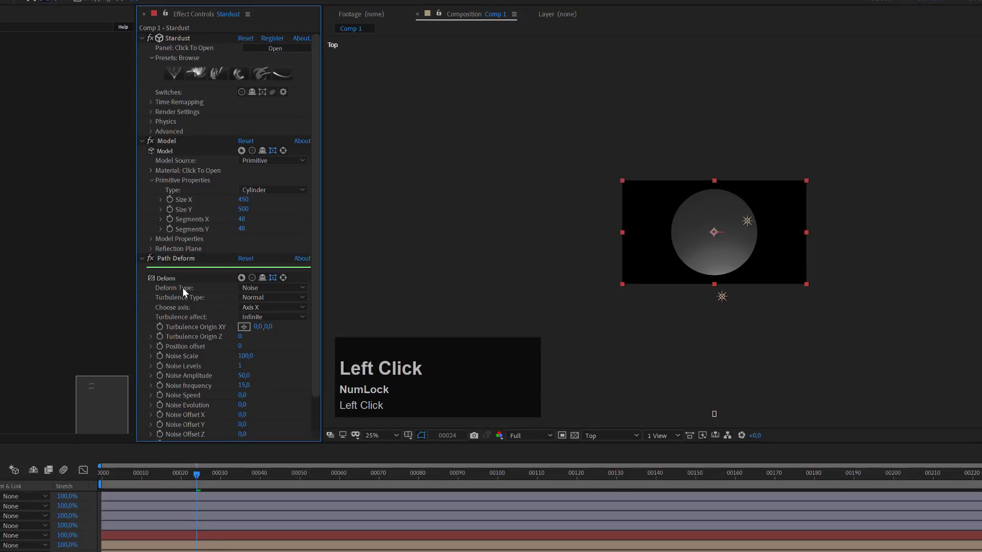
pyautogui.click(258, 290)
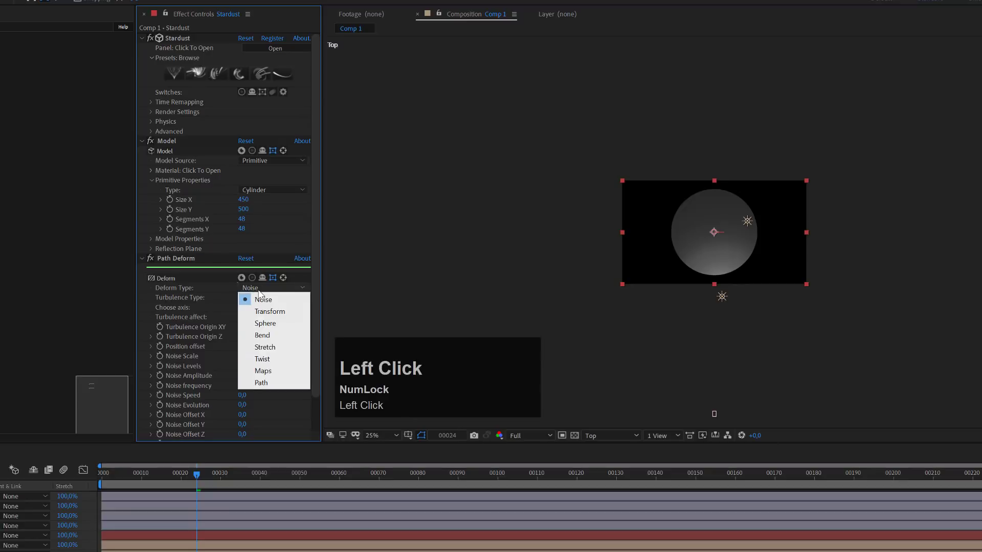
pyautogui.click(272, 384)
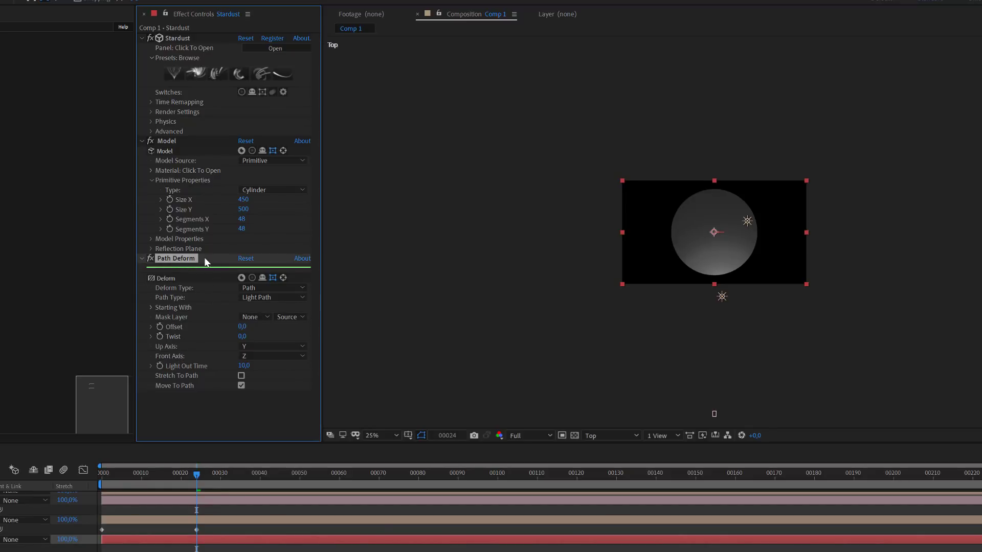
# - Set the Path Deform's Starting With filter to "V" so it follows the Veine Path light
pyautogui.click(160, 307)
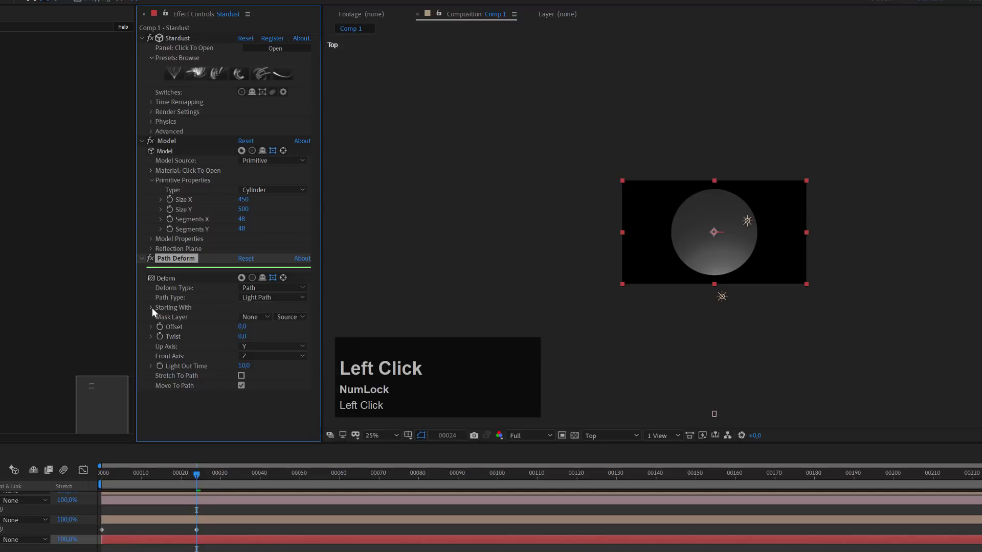
pyautogui.click(152, 308)
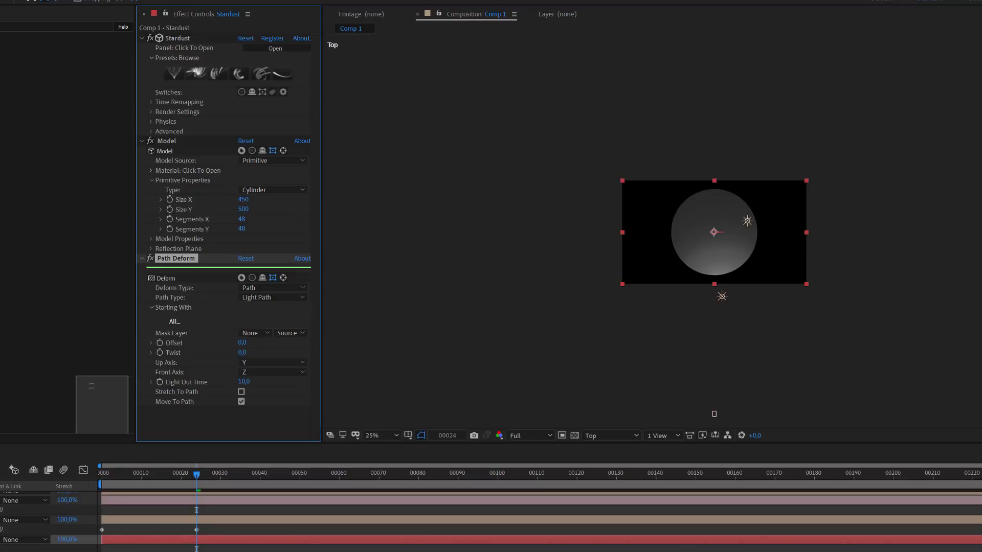
pyautogui.click(714, 414)
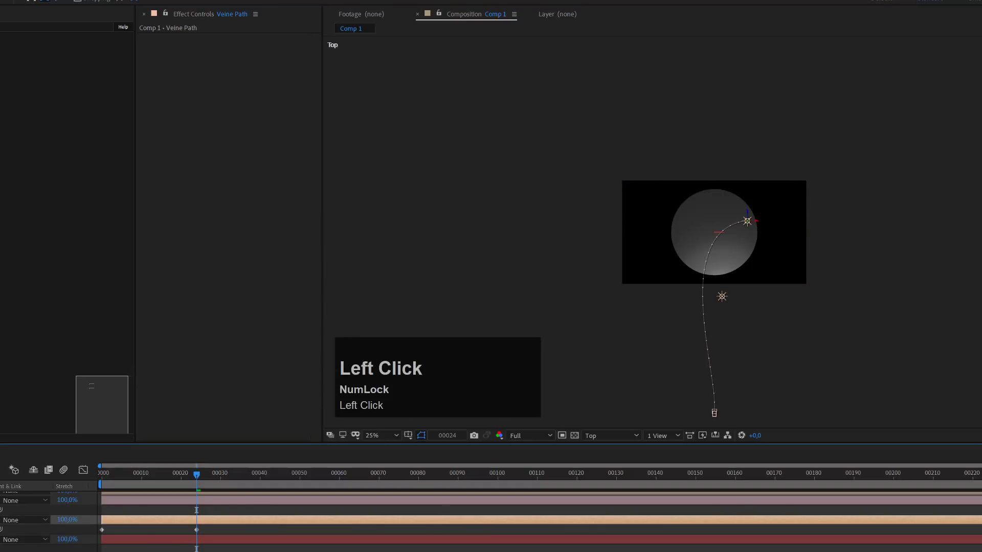
pyautogui.click(1, 540)
pyautogui.click(171, 321)
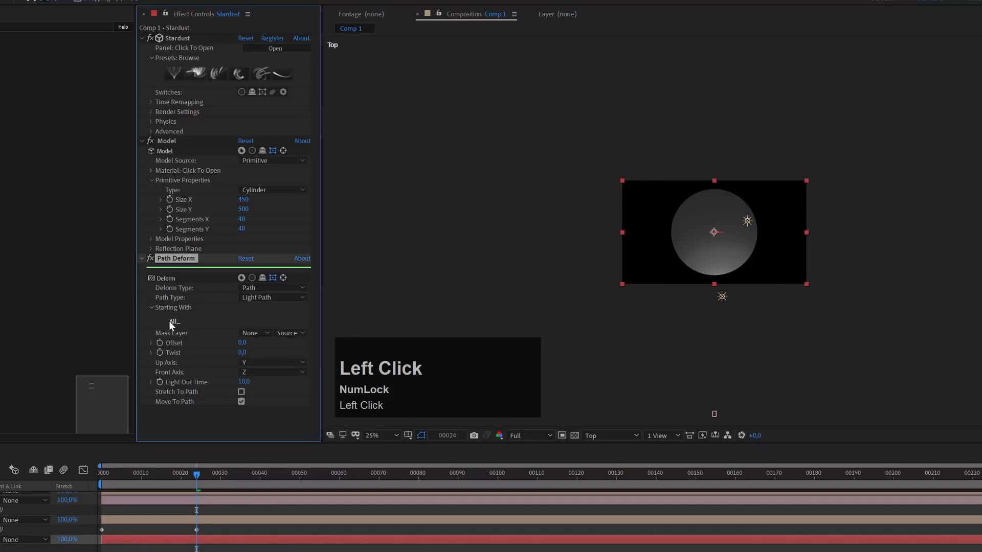
pyautogui.moveTo(429, 330); pyautogui.dragTo(454, 210)
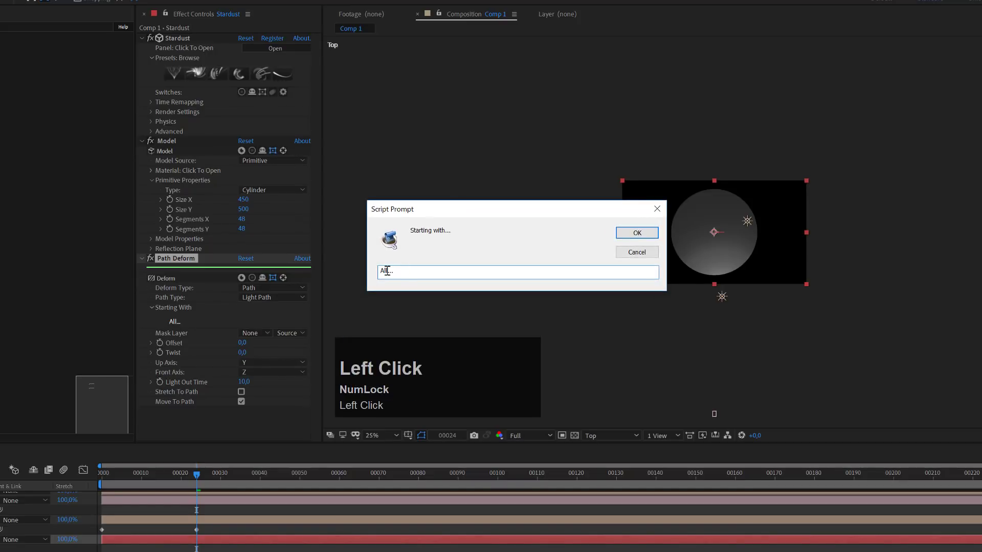
pyautogui.write('V')
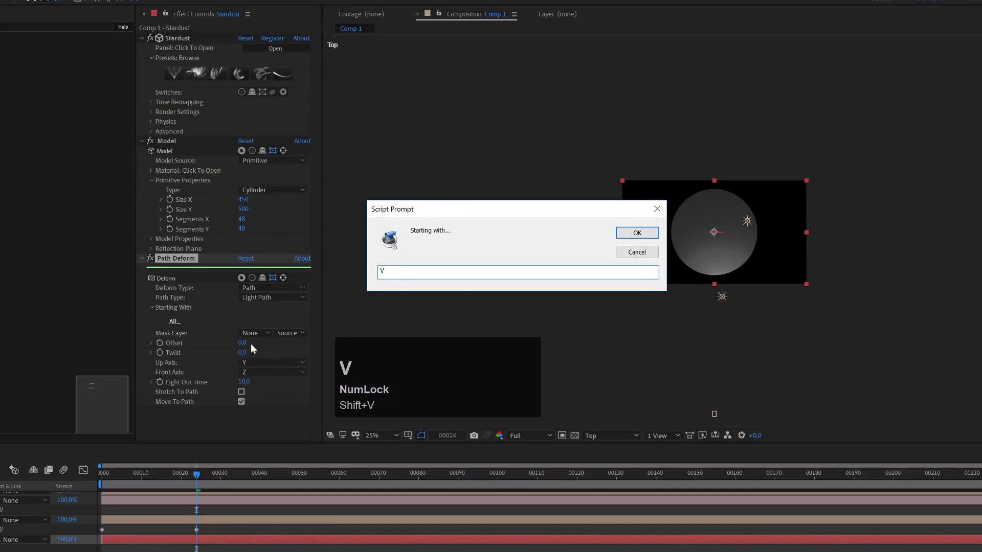
pyautogui.click(636, 234)
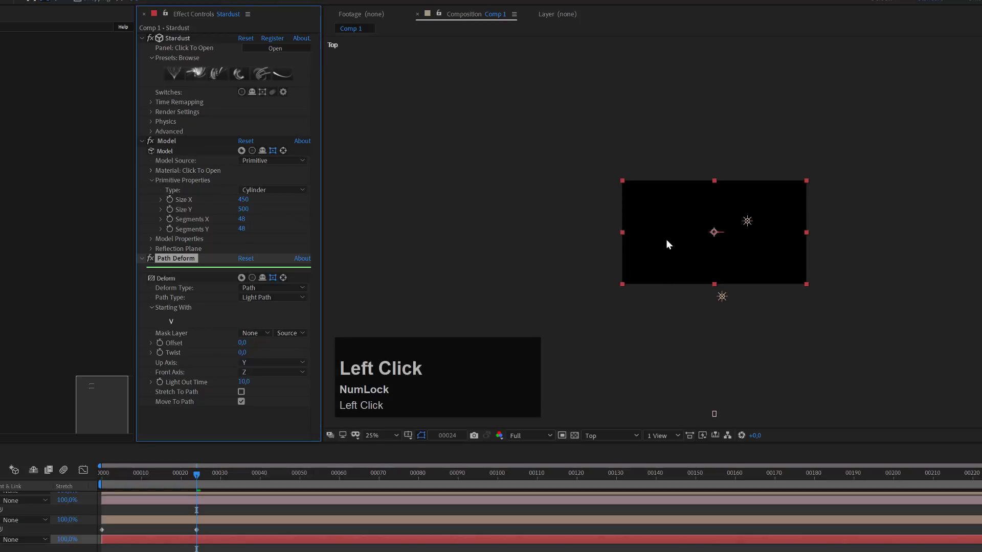
# - Enable Stretch To Path on the Path Deform and set its Up Axis to X
pyautogui.scroll(1, 700, 257)
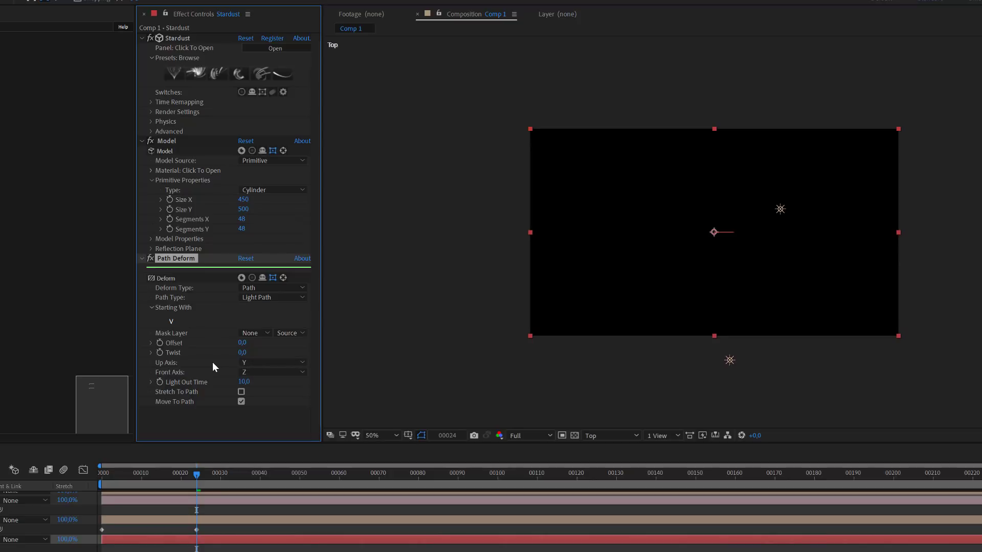
pyautogui.click(241, 392)
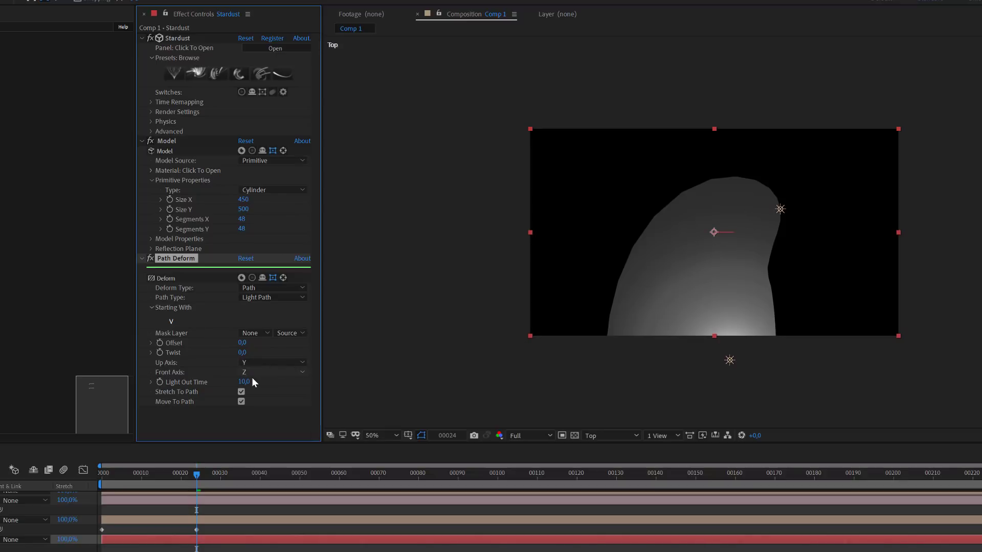
pyautogui.click(248, 363)
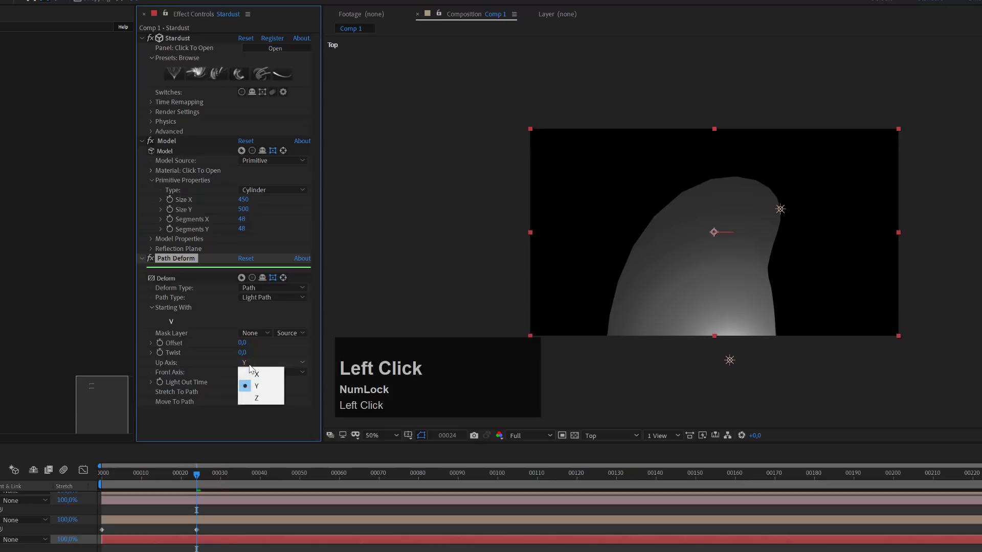
pyautogui.click(255, 374)
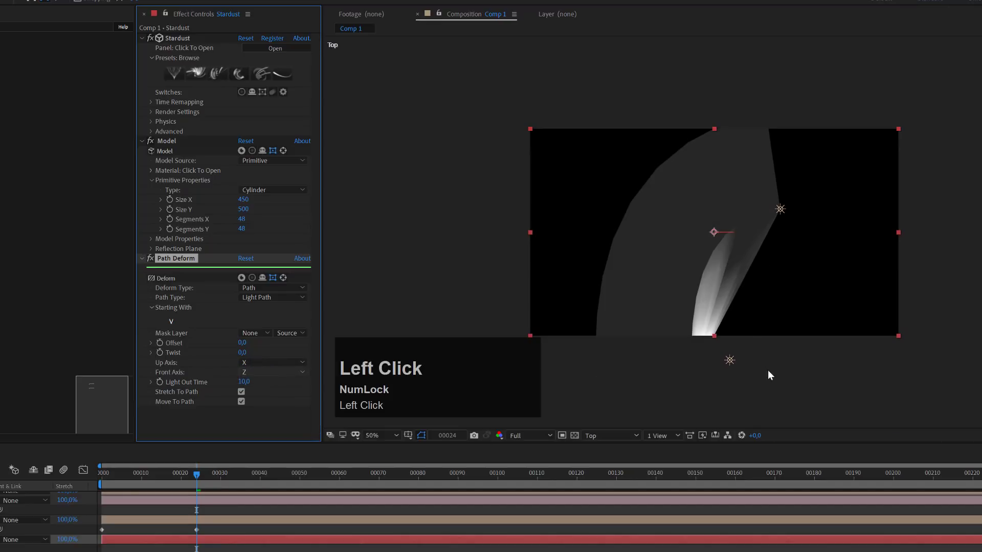
# - Switch the composition to Custom View 1 and set the Path Deform's Front Axis to Y
pyautogui.click(631, 436)
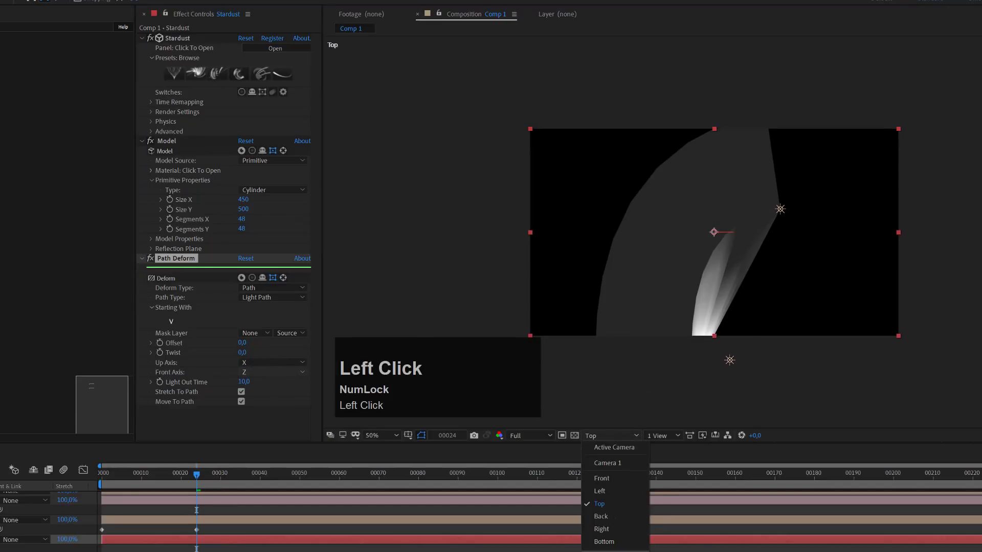
pyautogui.click(613, 551)
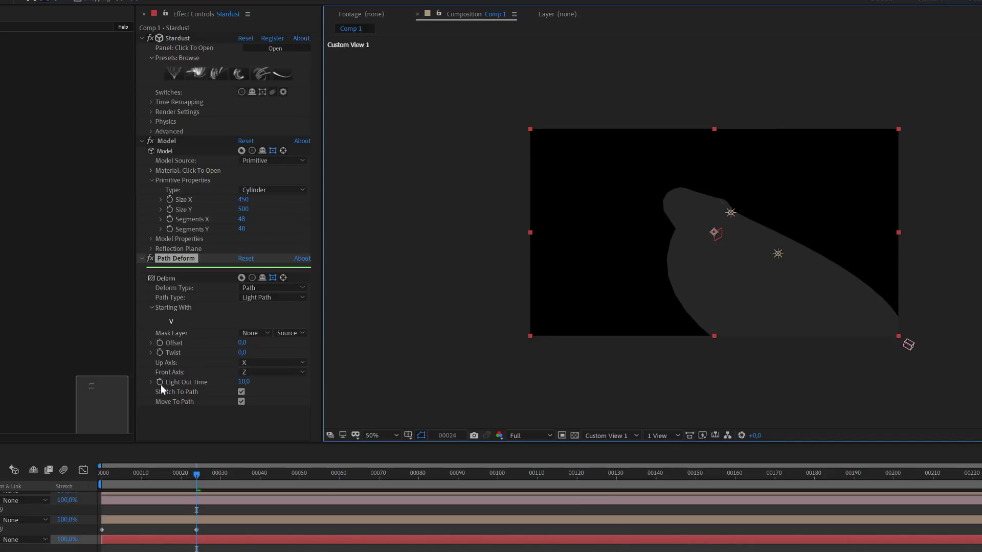
pyautogui.click(250, 372)
pyautogui.click(256, 397)
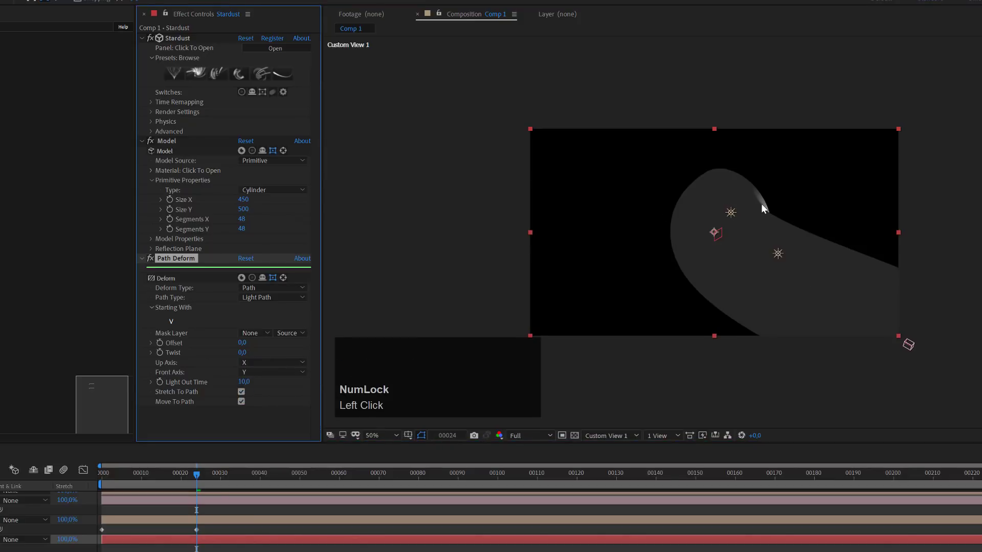
# - Reposition Point Light 1 along its depth axis so it sits just inside the vein's open end near the camera
pyautogui.press('c')
pyautogui.press('c')
pyautogui.press('c')
pyautogui.click(755, 260)
pyautogui.moveTo(755, 260); pyautogui.dragTo(691, 220)
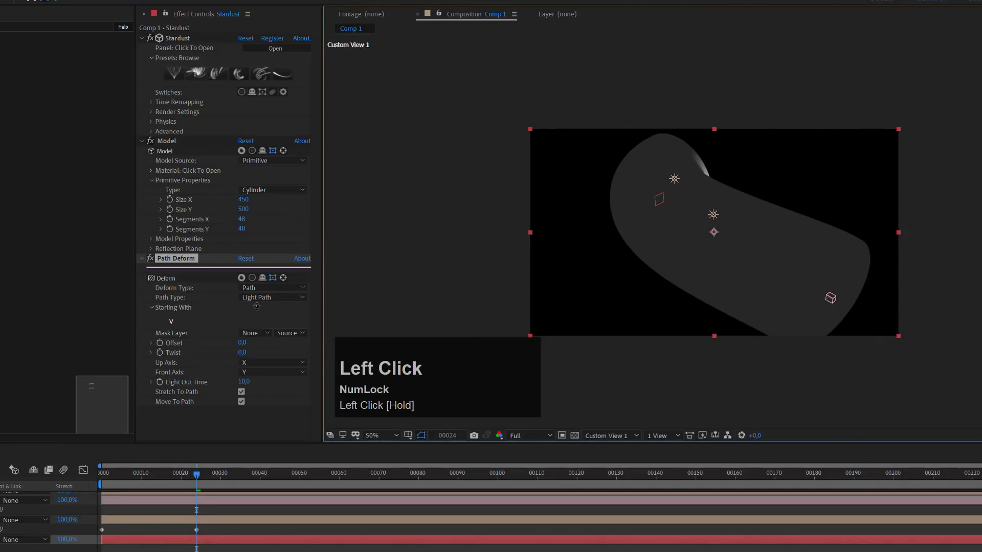
pyautogui.scroll(3, 511, 521)
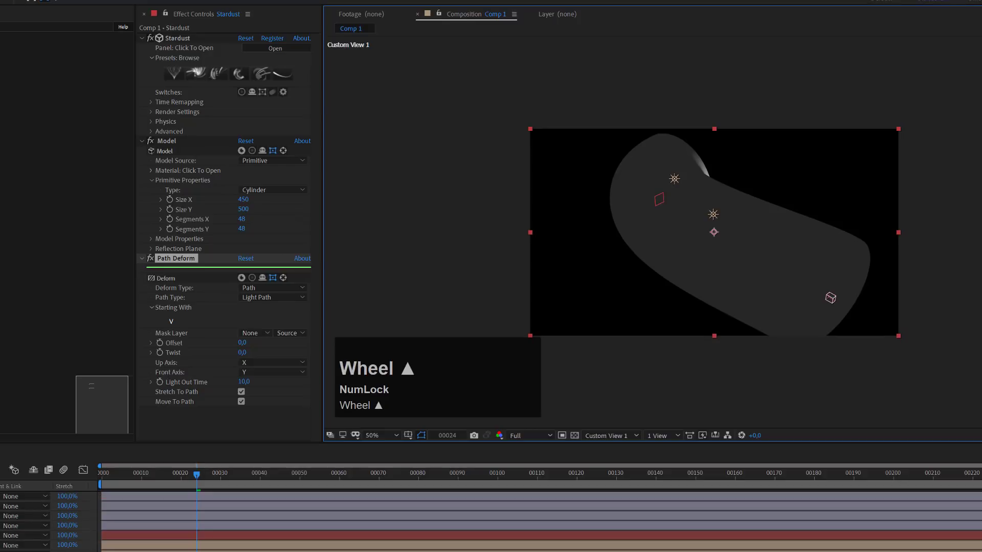
pyautogui.click(714, 230)
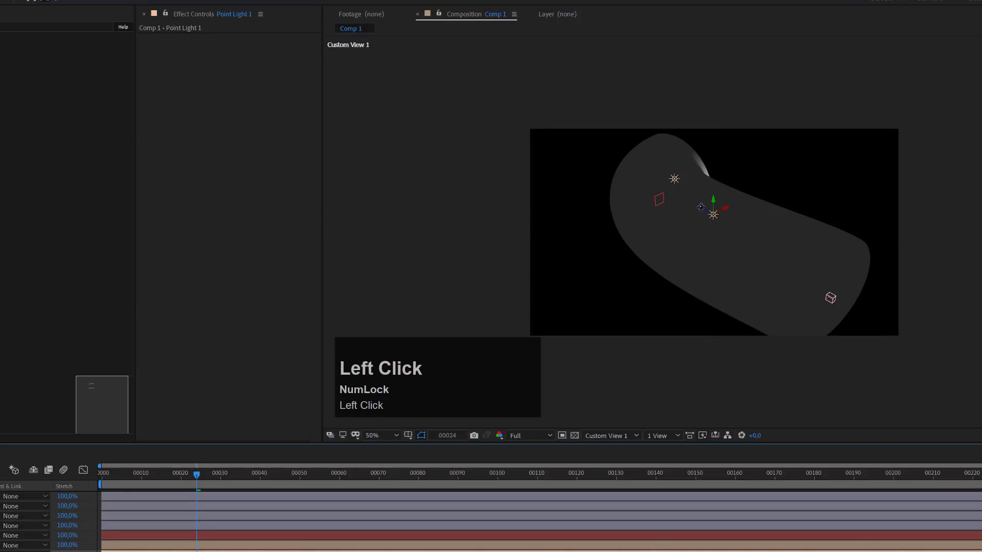
pyautogui.press('v')
pyautogui.moveTo(701, 211); pyautogui.dragTo(964, 343)
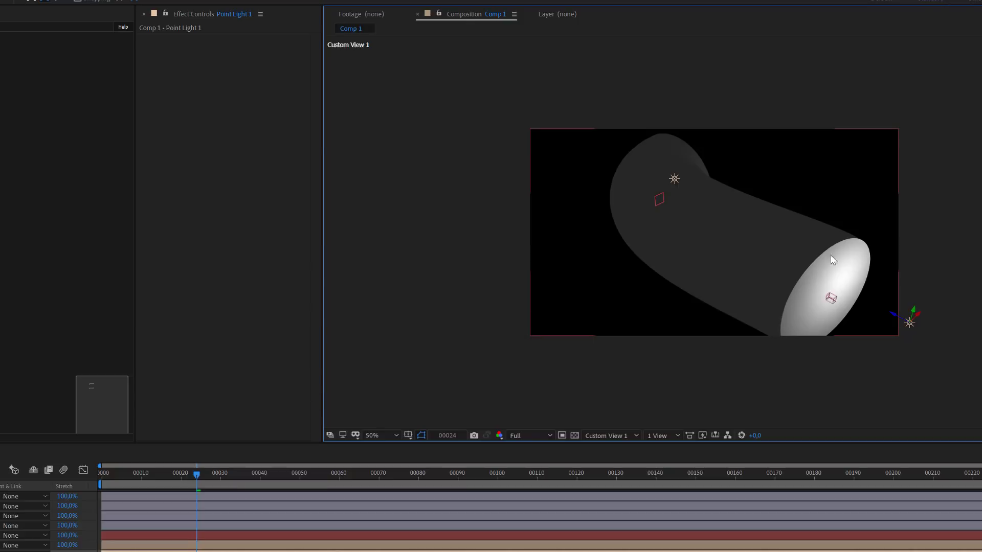
pyautogui.scroll(-2, 733, 270)
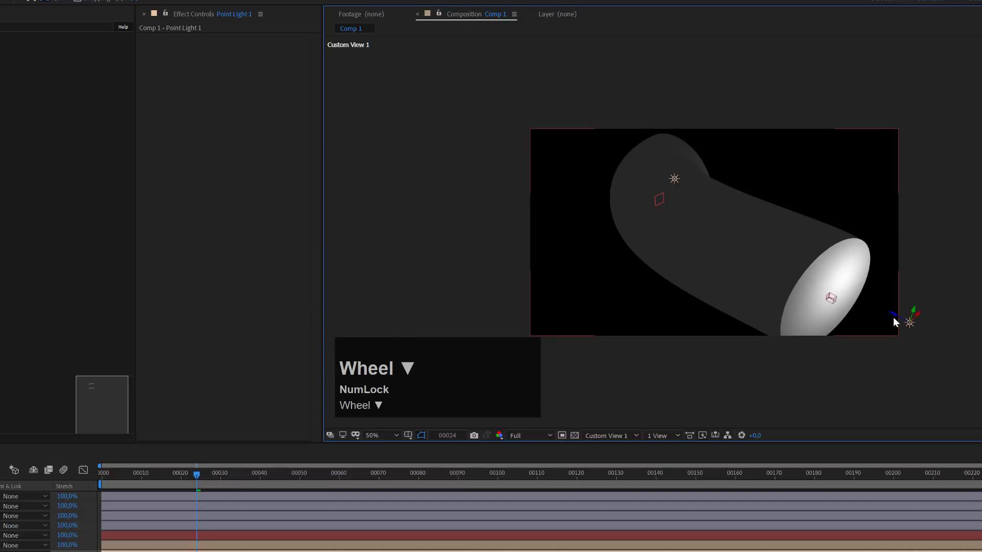
pyautogui.moveTo(893, 317); pyautogui.dragTo(757, 258)
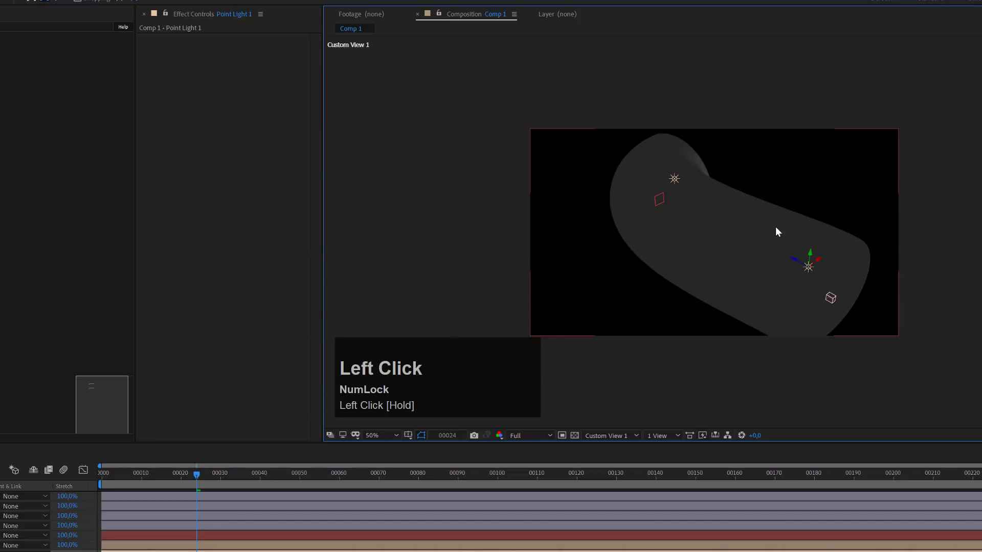
# - Switch to the Active Camera view and move Point Light 1 into the frame, inside the vein
pyautogui.click(618, 435)
pyautogui.click(617, 445)
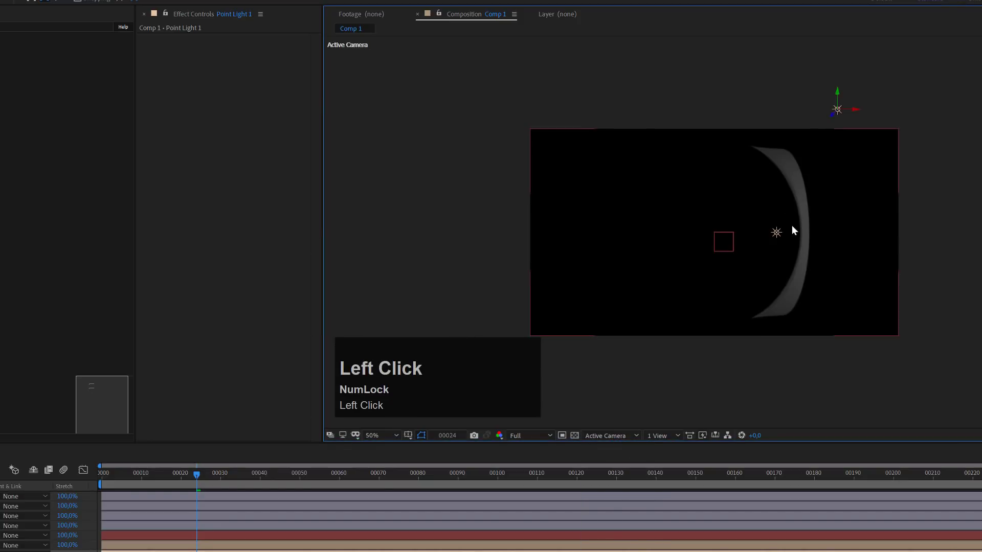
pyautogui.click(837, 101)
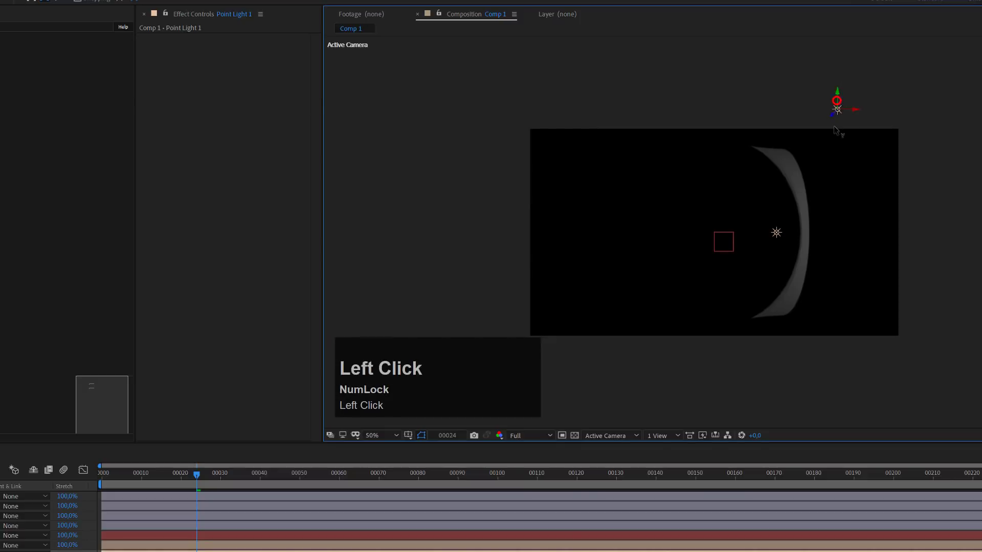
pyautogui.moveTo(835, 127); pyautogui.dragTo(772, 235)
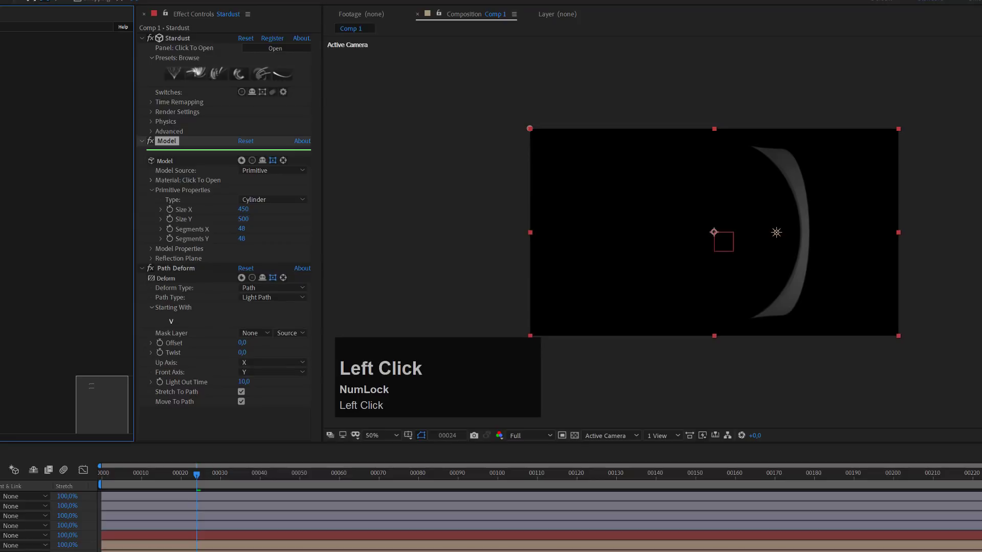
# - Enable Double Sided in the cylinder's Model Properties and switch the composition to the Top view
pyautogui.click(151, 248)
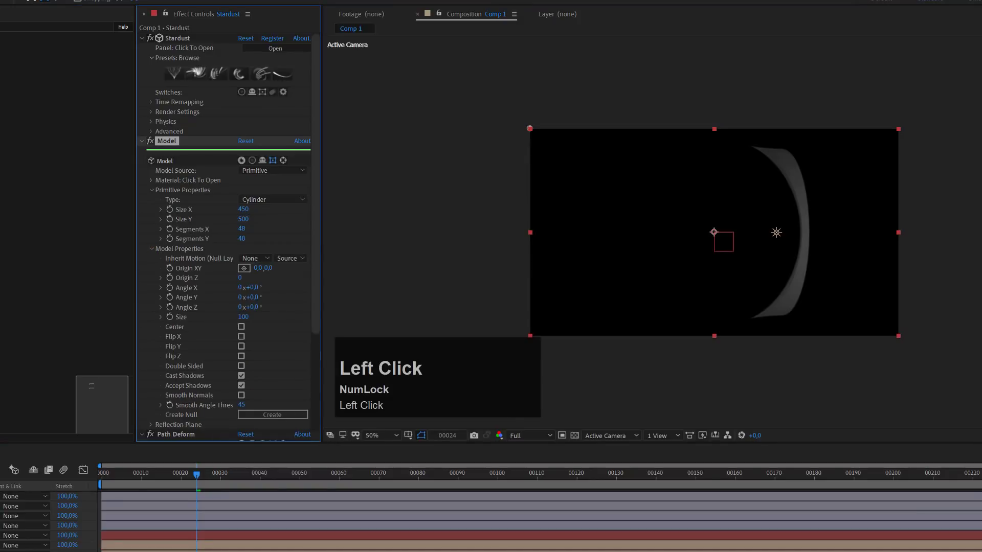
pyautogui.click(242, 366)
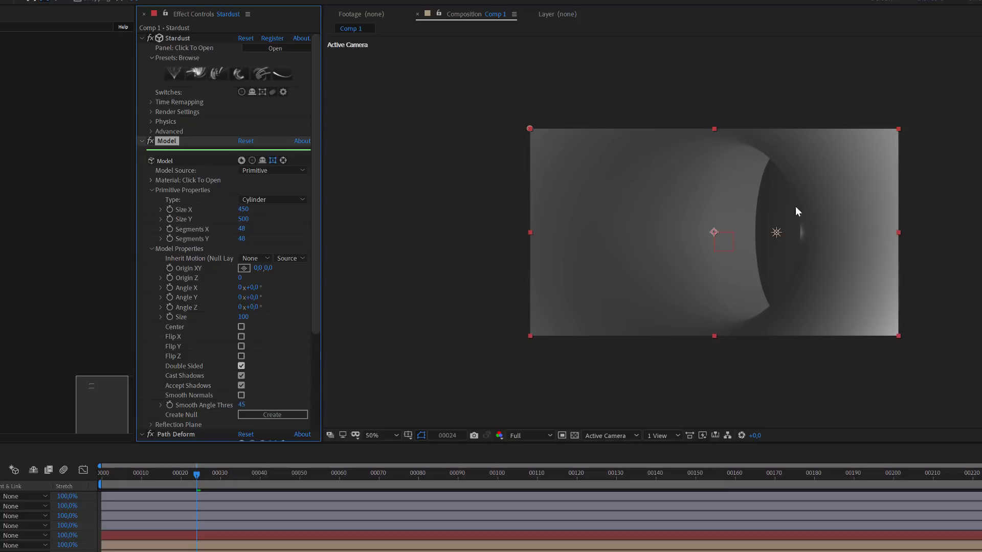
pyautogui.click(597, 437)
pyautogui.click(602, 503)
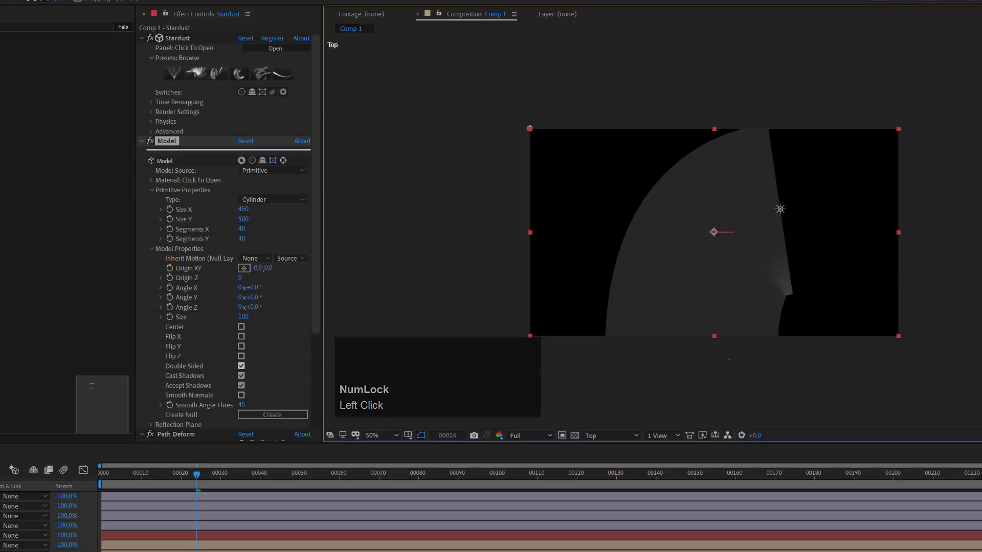
# - Move the Veine Path's far end point farther sideways and deeper, adjust its tangent handle for a smoother bend, and check through the Active Camera
pyautogui.click(643, 284)
pyautogui.scroll(-2, 747, 242)
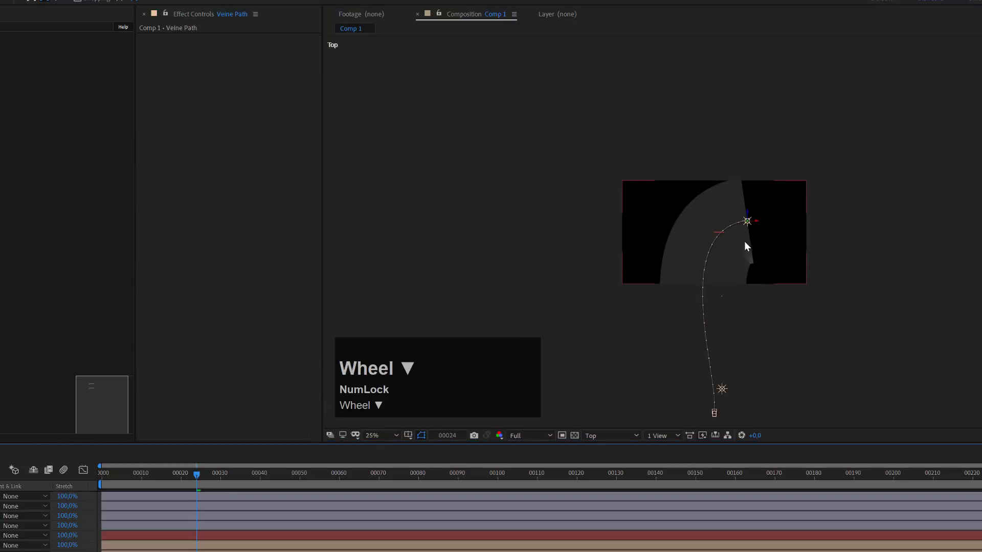
pyautogui.moveTo(757, 221)
pyautogui.mouseDown()
pyautogui.moveTo(777, 219)
pyautogui.moveTo(768, 209)
pyautogui.mouseUp()
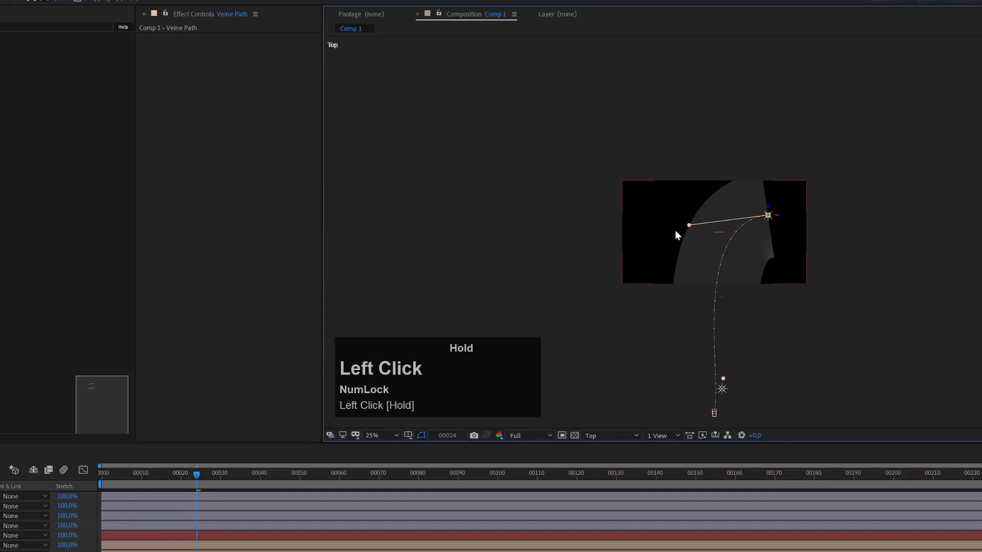
pyautogui.moveTo(689, 226)
pyautogui.mouseDown()
pyautogui.moveTo(682, 195)
pyautogui.moveTo(683, 207)
pyautogui.mouseUp()
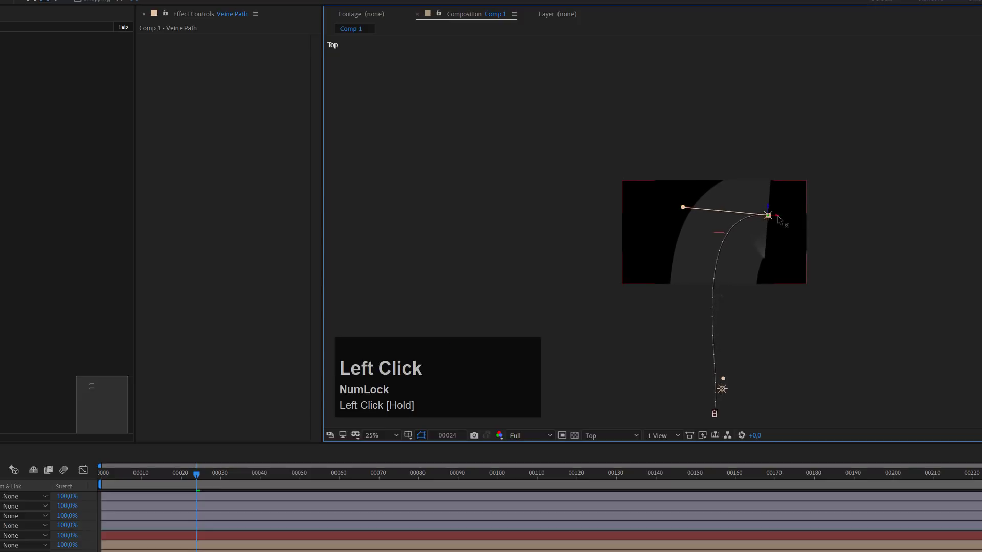
pyautogui.moveTo(777, 215); pyautogui.dragTo(818, 213)
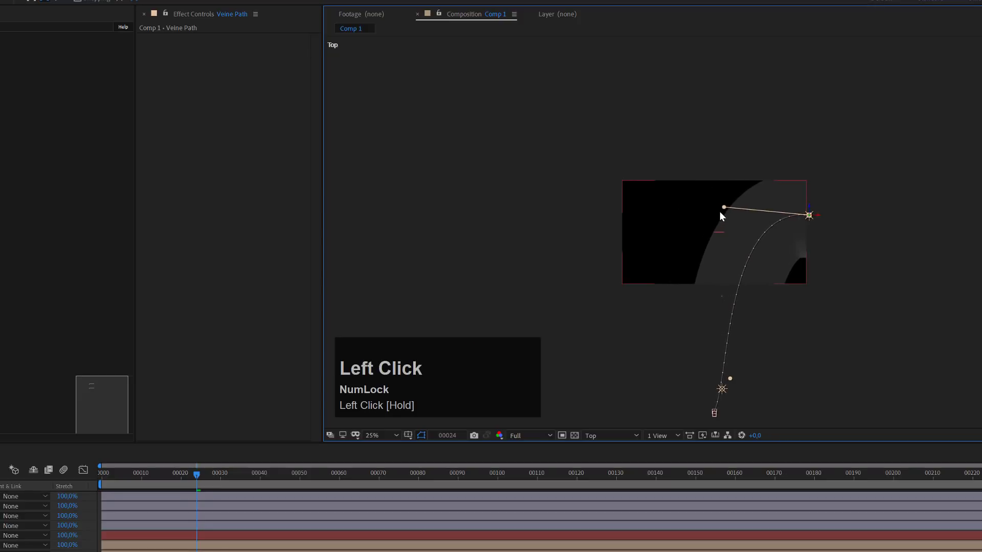
pyautogui.moveTo(724, 208)
pyautogui.mouseDown()
pyautogui.moveTo(690, 206)
pyautogui.moveTo(662, 188)
pyautogui.moveTo(648, 199)
pyautogui.moveTo(649, 222)
pyautogui.mouseUp()
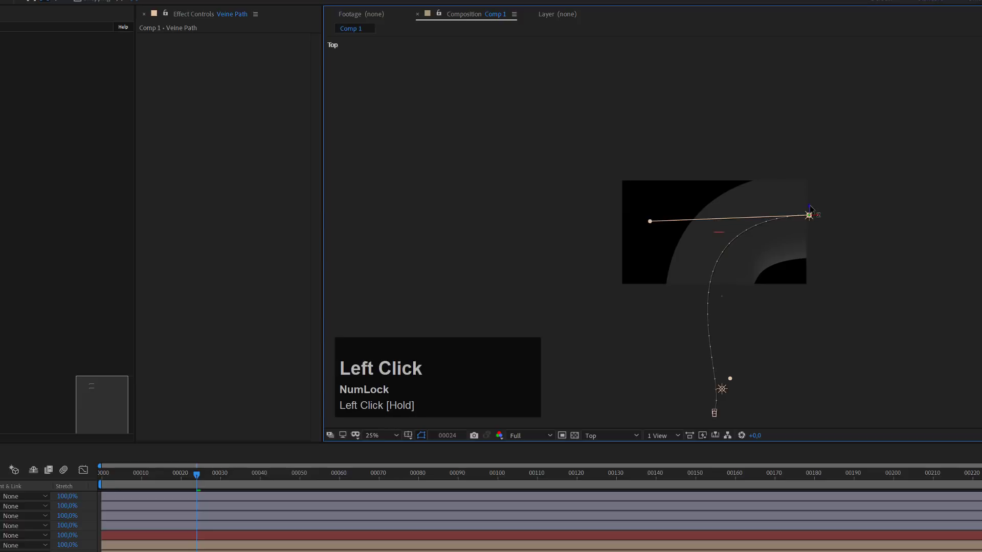
pyautogui.moveTo(809, 206); pyautogui.dragTo(809, 170)
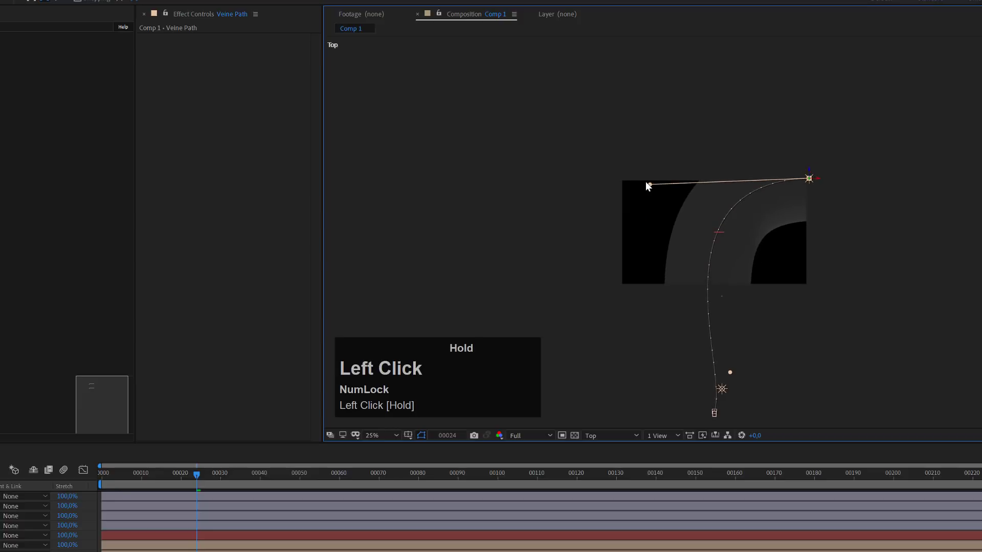
pyautogui.moveTo(649, 186)
pyautogui.mouseDown()
pyautogui.moveTo(660, 227)
pyautogui.moveTo(662, 213)
pyautogui.mouseUp()
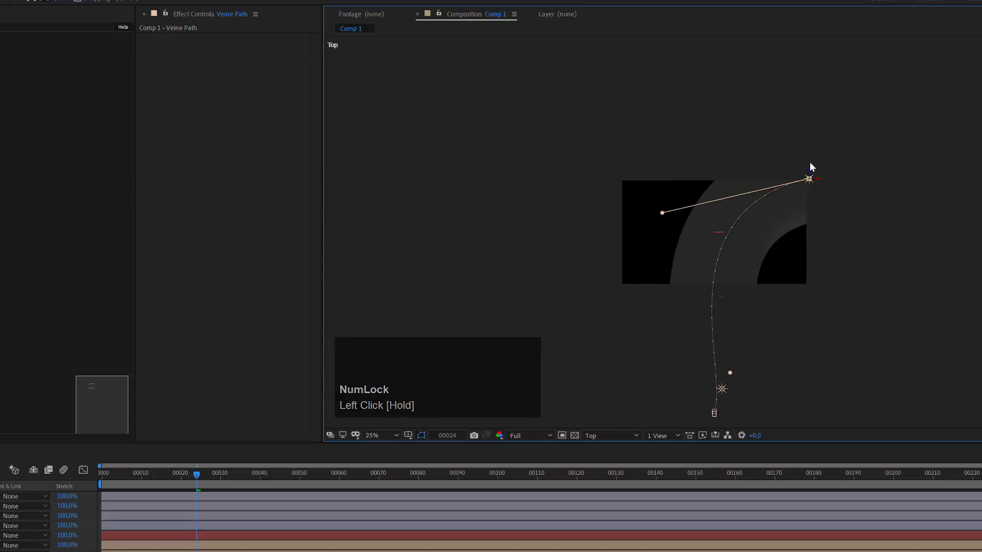
pyautogui.click(599, 436)
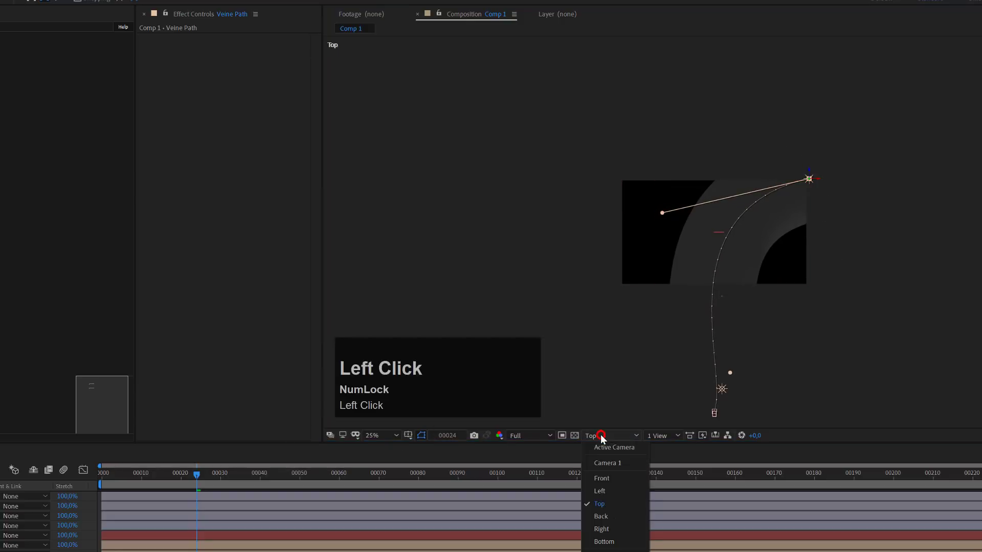
pyautogui.click(608, 450)
pyautogui.scroll(1, 760, 247)
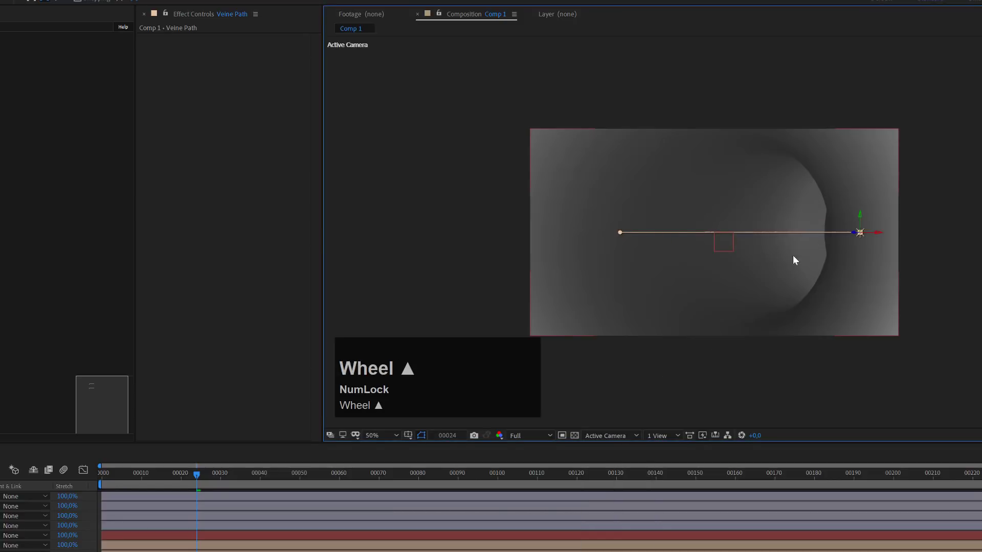
# - Reshape the Veine Path curve in the Top view using the tangent handles at both ends, and check it through the Active Camera
pyautogui.click(611, 436)
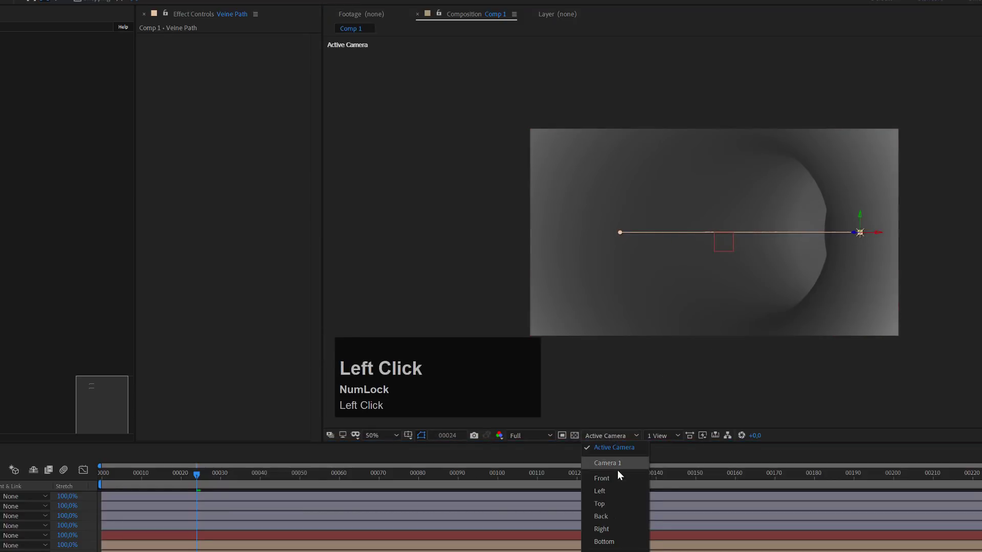
pyautogui.click(604, 504)
pyautogui.scroll(-2, 716, 206)
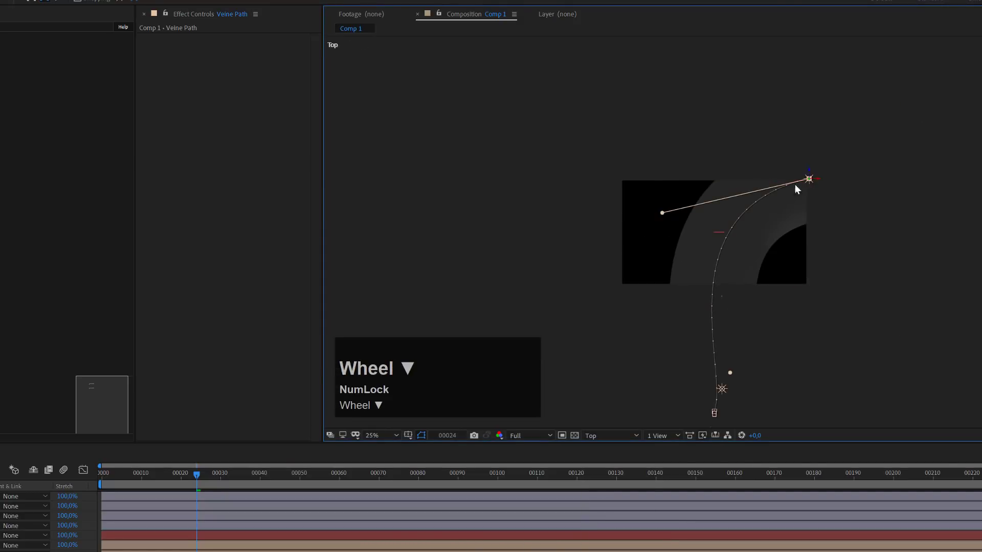
pyautogui.moveTo(662, 213); pyautogui.dragTo(637, 214)
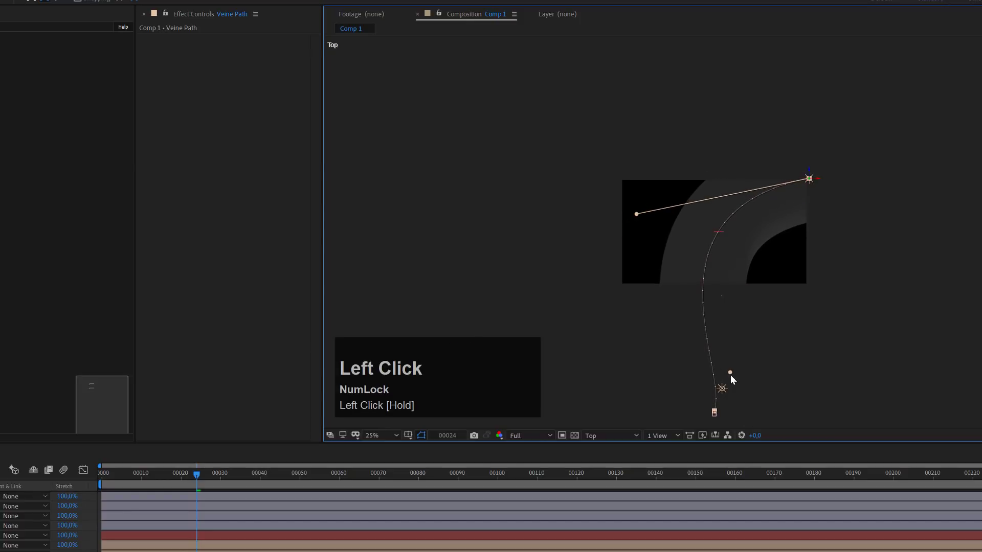
pyautogui.moveTo(730, 374); pyautogui.dragTo(706, 338)
pyautogui.moveTo(636, 213); pyautogui.dragTo(676, 190)
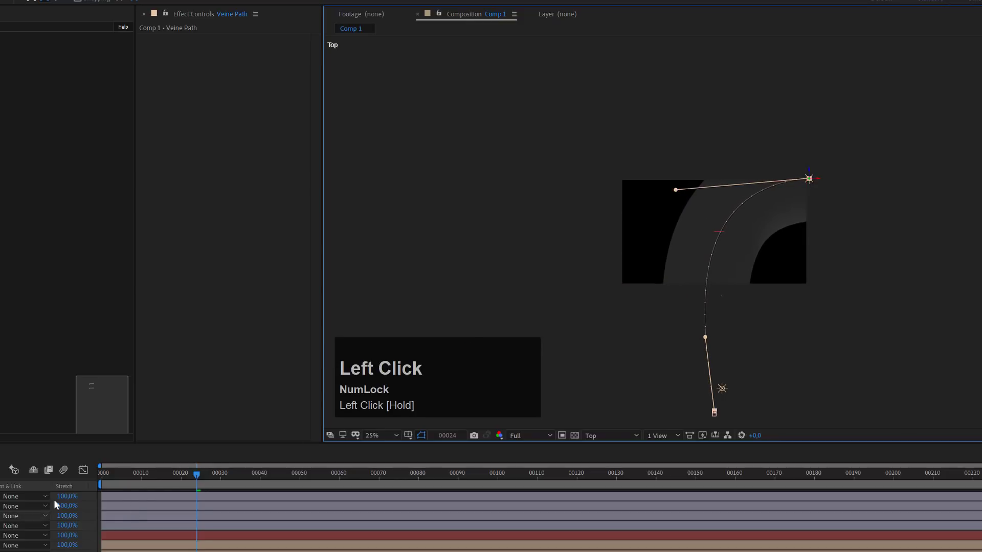
pyautogui.click(597, 436)
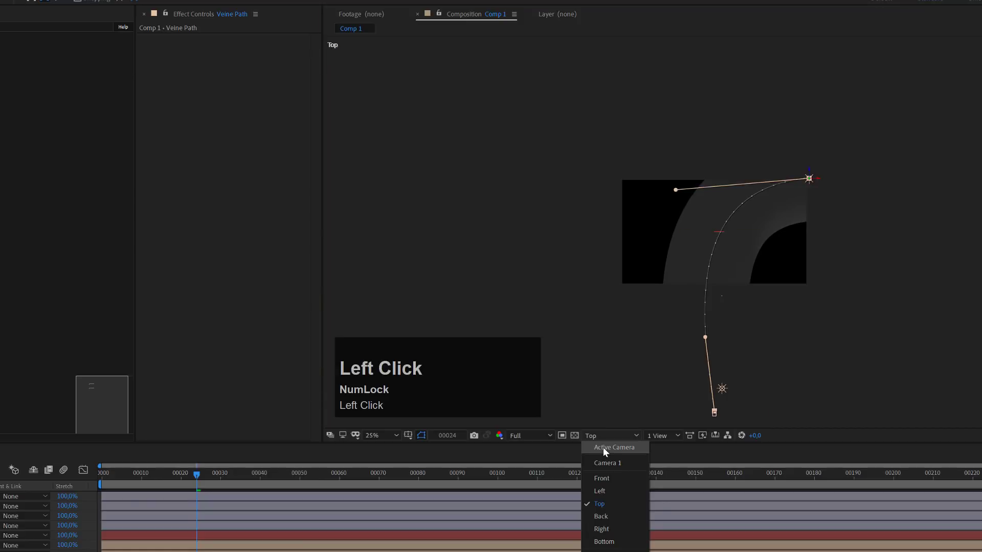
pyautogui.click(603, 447)
pyautogui.scroll(2, 714, 232)
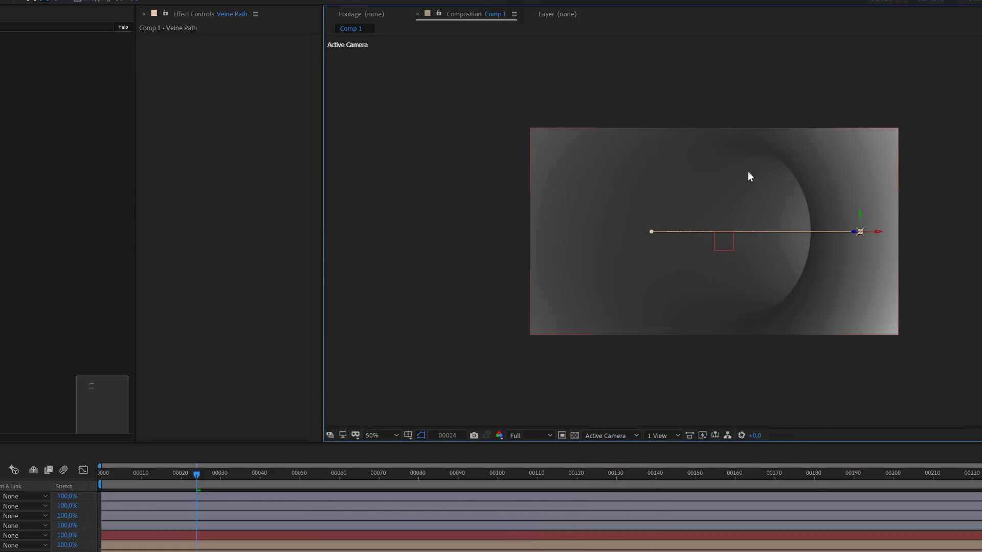
# - Set the cylinder model's Size X to 350
pyautogui.scroll(-1, 735, 199)
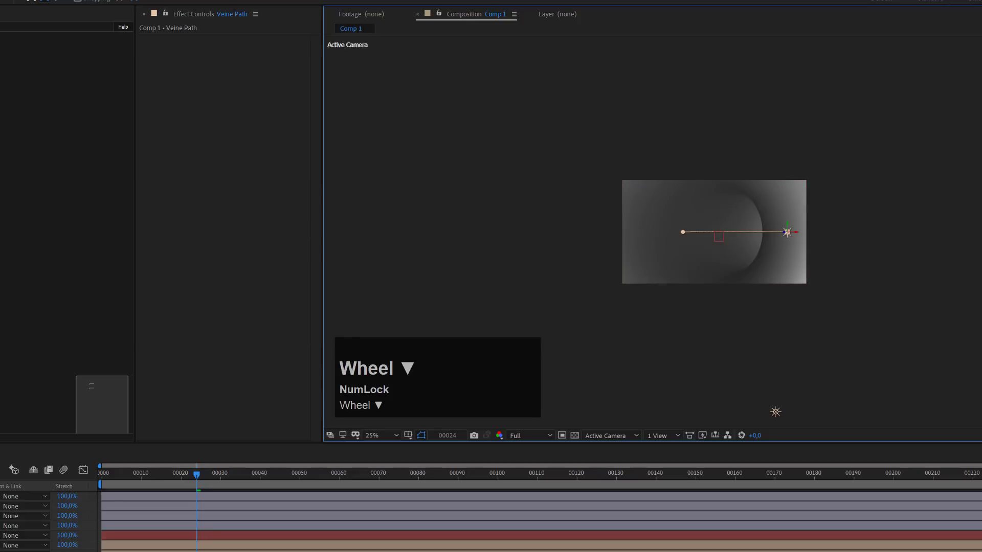
pyautogui.click(787, 232)
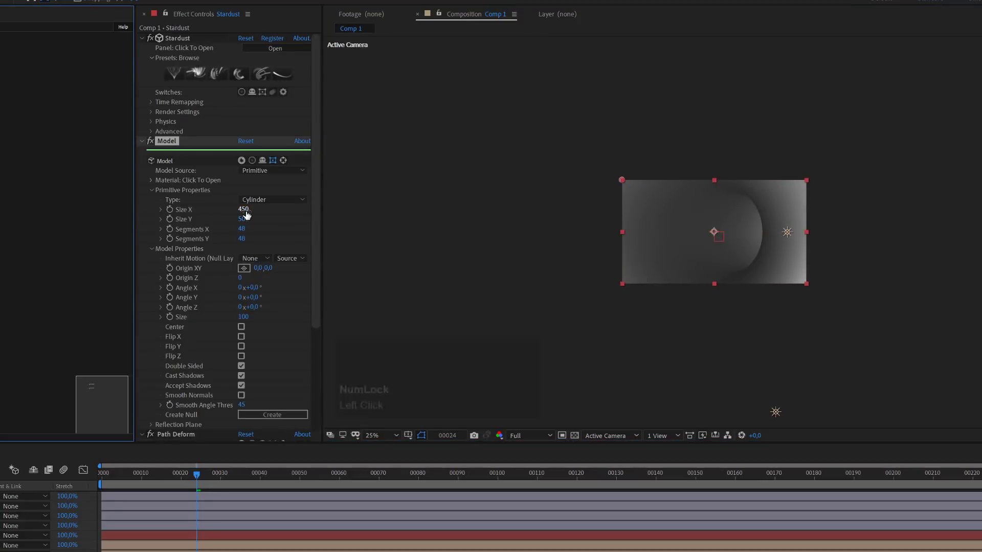
pyautogui.moveTo(240, 210)
pyautogui.mouseDown()
pyautogui.moveTo(221, 207)
pyautogui.moveTo(247, 213)
pyautogui.mouseUp()
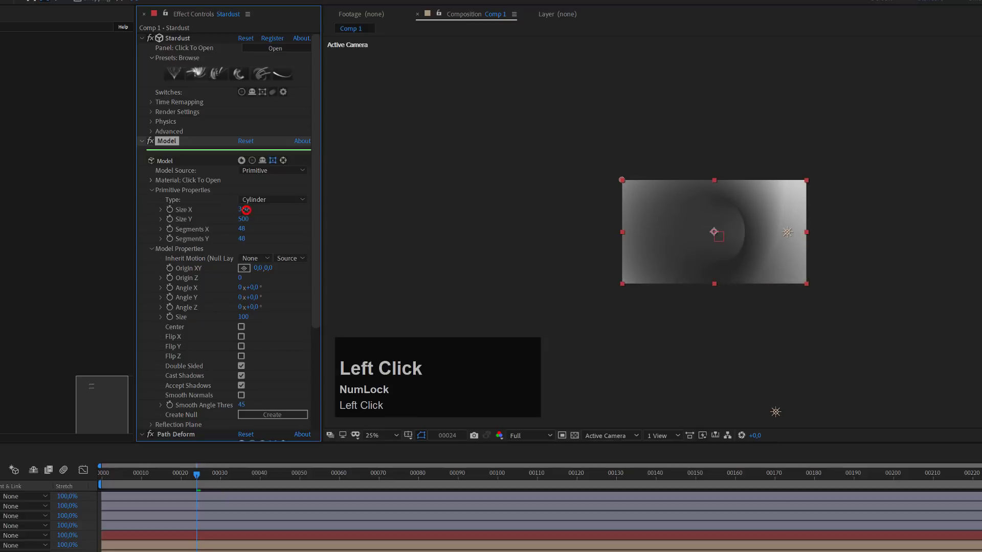
pyautogui.click(247, 210)
pyautogui.write('350')
pyautogui.press('Return')
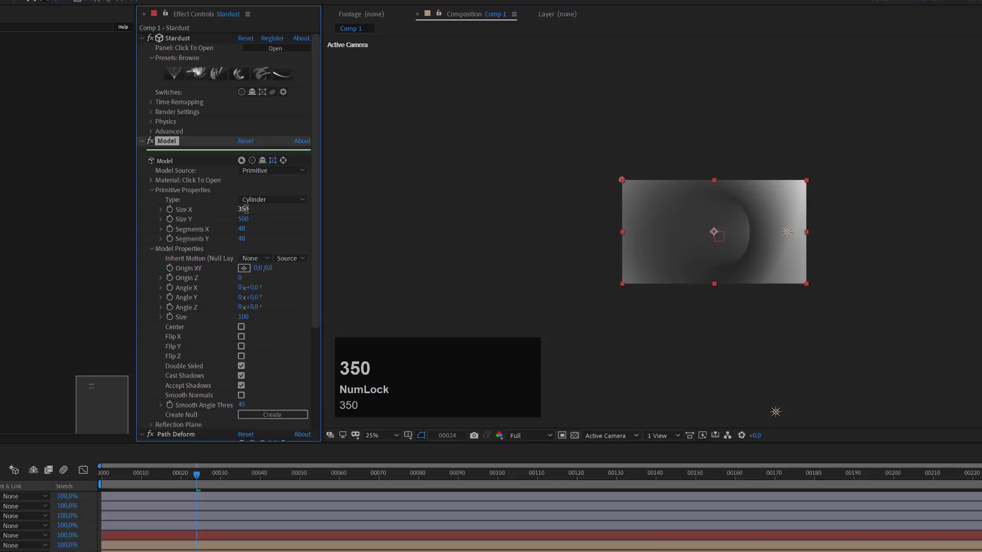
pyautogui.scroll(1, 795, 263)
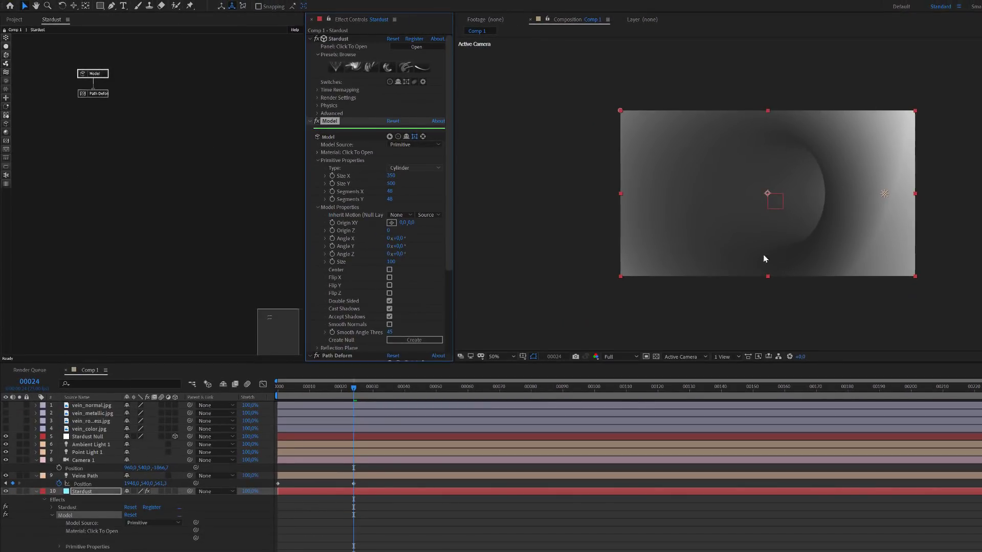
# - Add a Deform node connected below the Path Deform node and rename it Noise Deform
pyautogui.click(6, 141)
pyautogui.moveTo(33, 143); pyautogui.dragTo(93, 97)
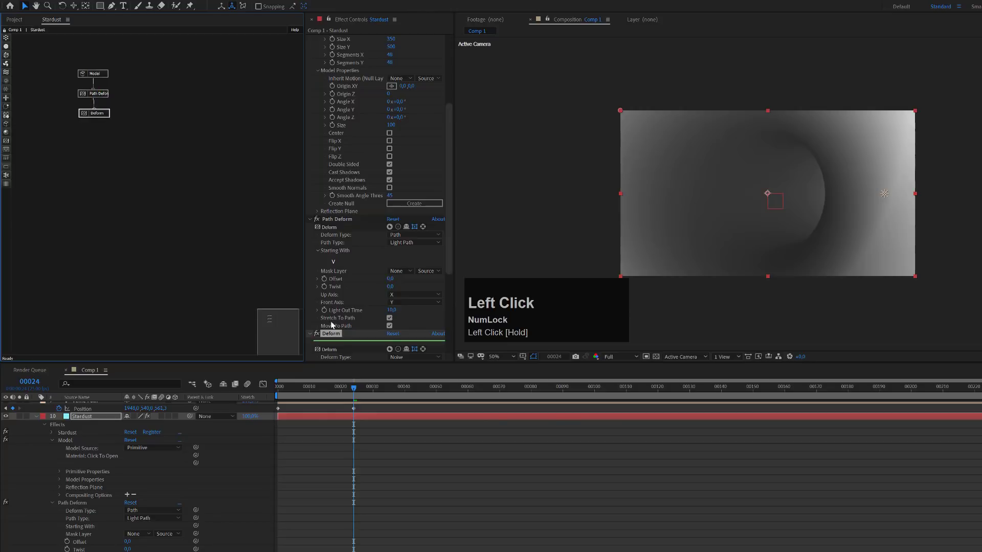
pyautogui.scroll(-3, 368, 353)
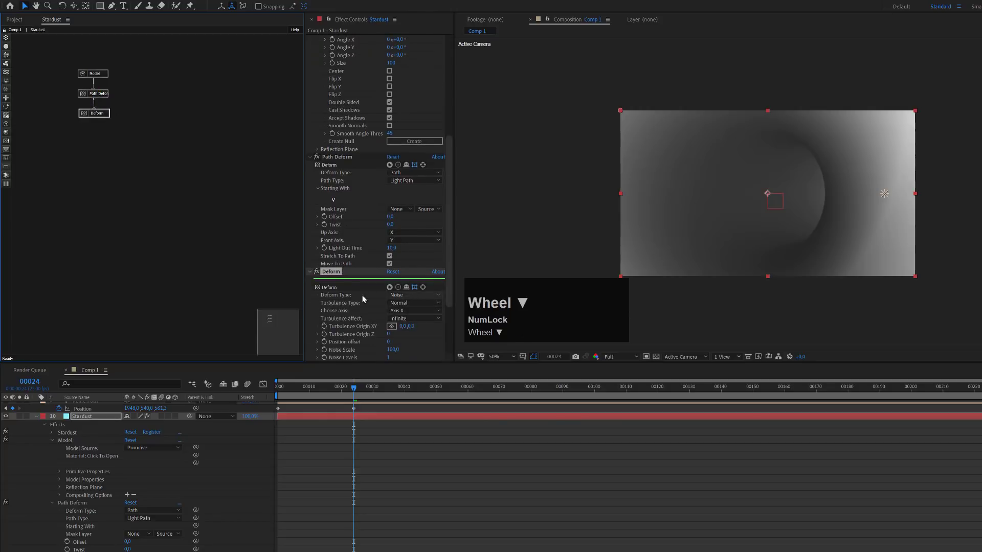
pyautogui.click(327, 272)
pyautogui.press('Return')
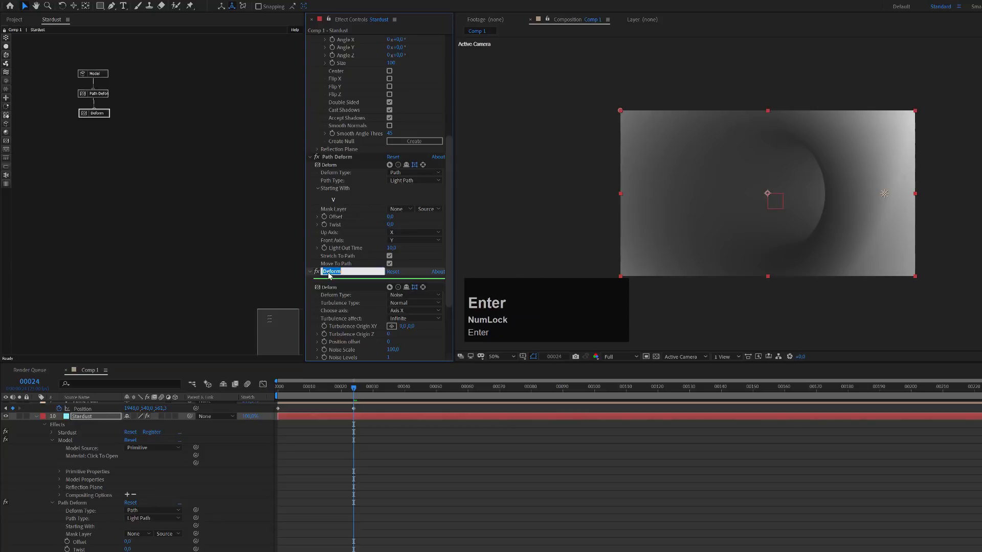
pyautogui.press('Left')
pyautogui.write('Noise')
pyautogui.press('Return')
pyautogui.scroll(-1, 378, 329)
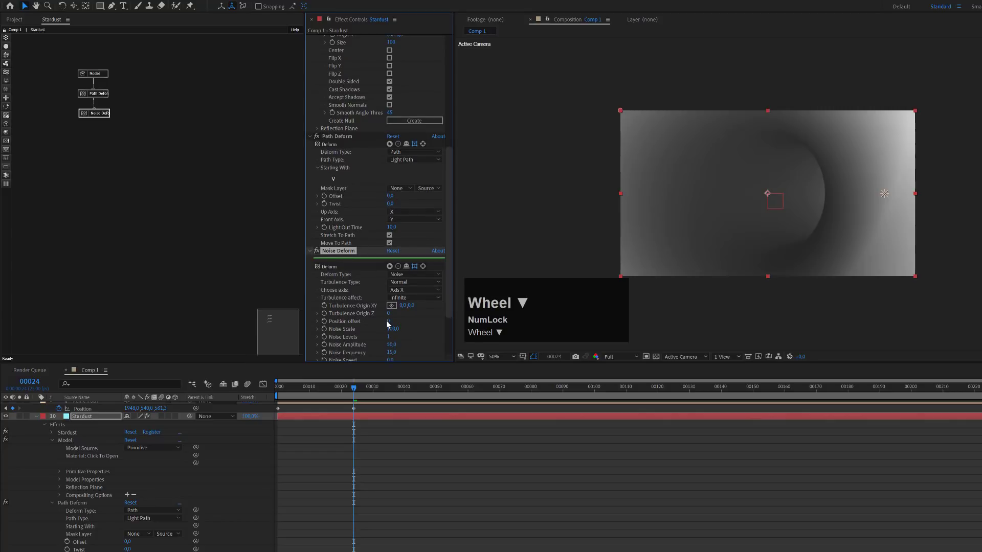
# - Try different Position offset values on the Noise Deform and set it to 15
pyautogui.moveTo(388, 321); pyautogui.dragTo(406, 324)
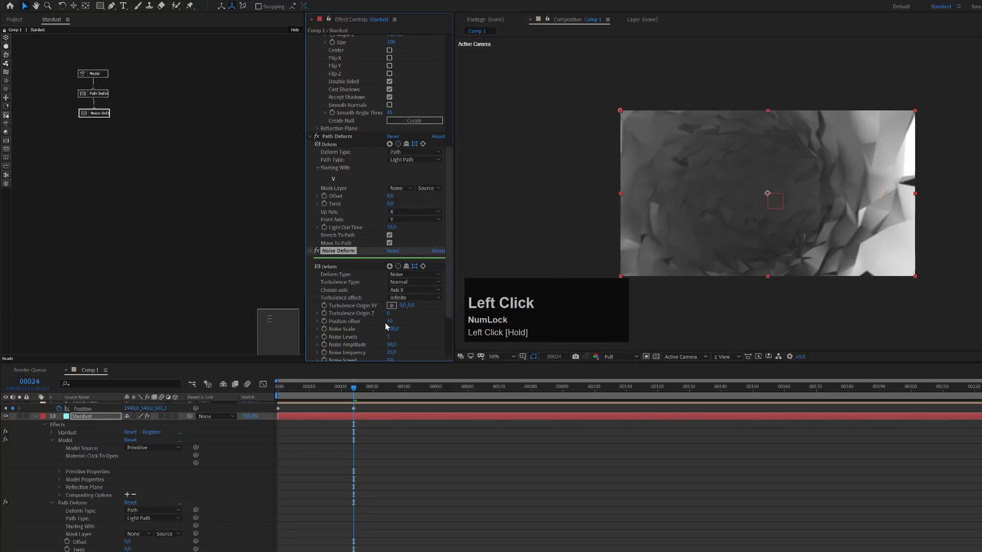
pyautogui.click(391, 322)
pyautogui.write('15')
pyautogui.press('Return')
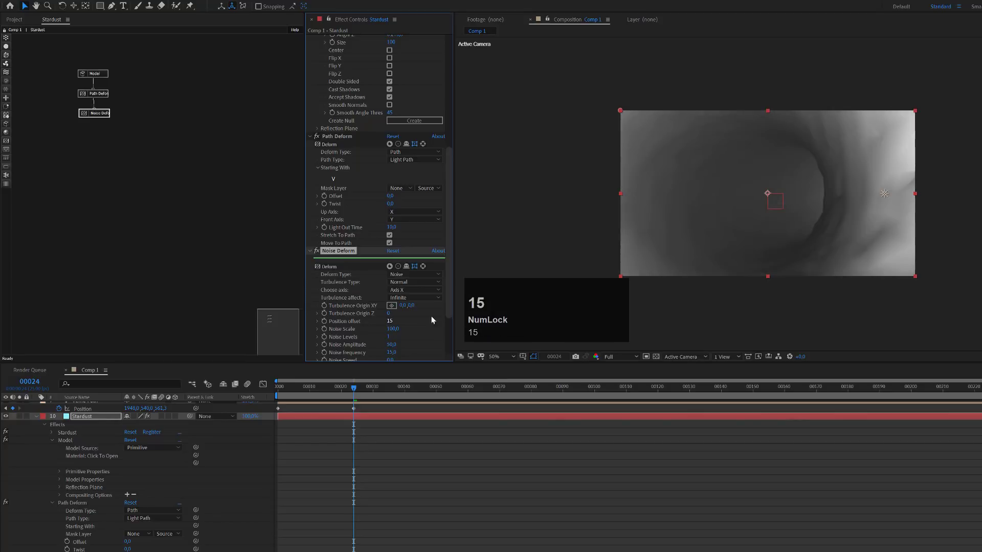
# - Set the Noise Deform's Noise Scale to 50 and its Position offset to 17 after trying 25
pyautogui.moveTo(392, 329); pyautogui.dragTo(382, 329)
pyautogui.click(391, 322)
pyautogui.write('25')
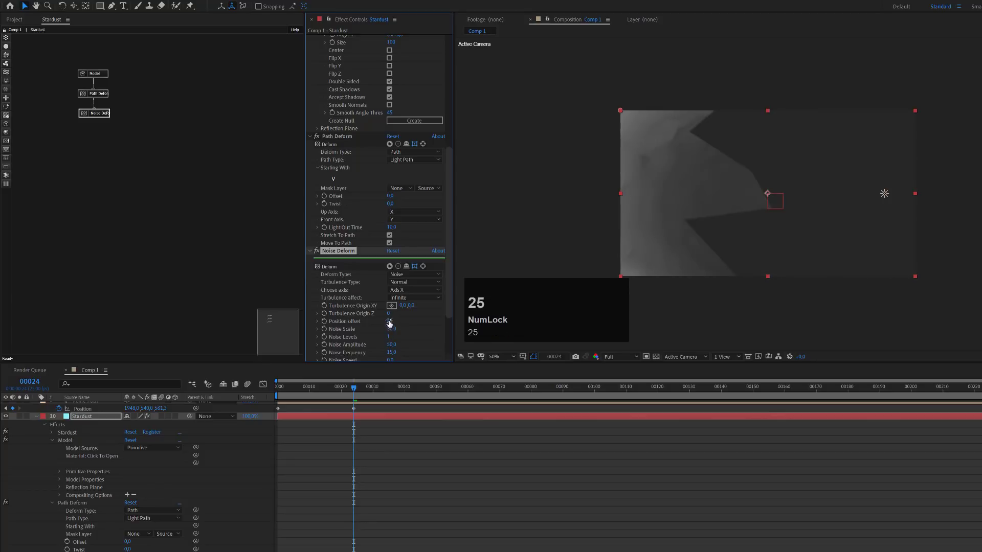
pyautogui.click(389, 321)
pyautogui.write('17')
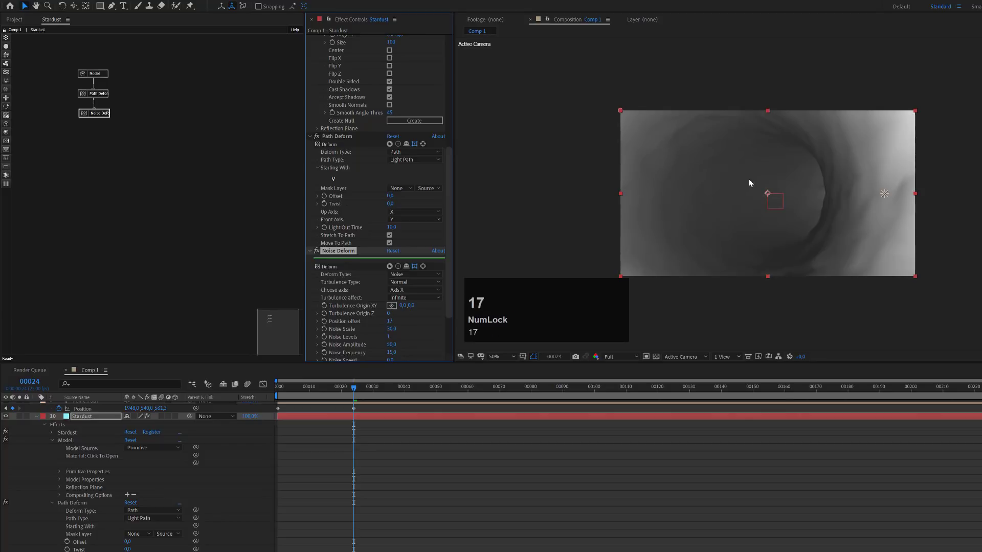
# - Enable Smooth Normals on the cylinder model and set its Smooth Angle Threshold to 120
pyautogui.click(100, 76)
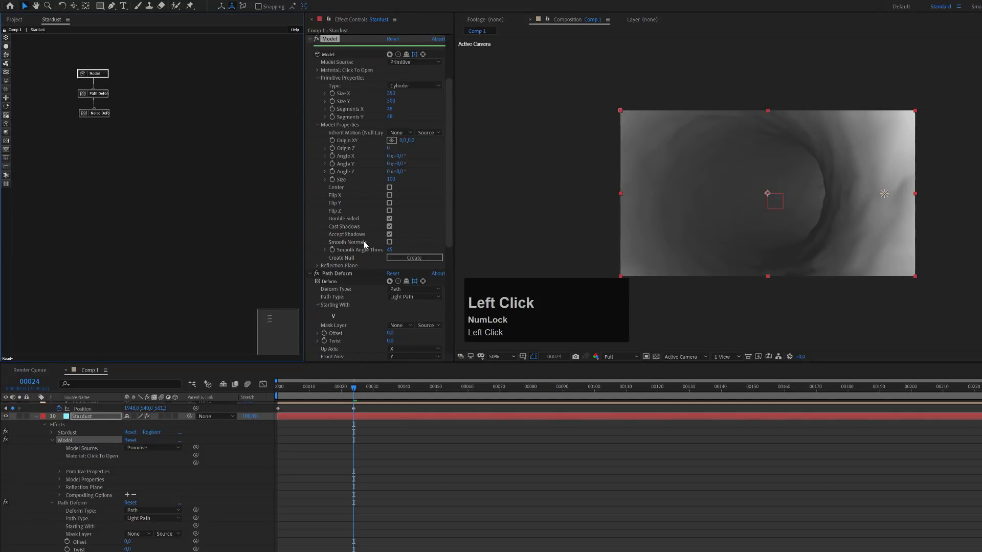
pyautogui.click(390, 242)
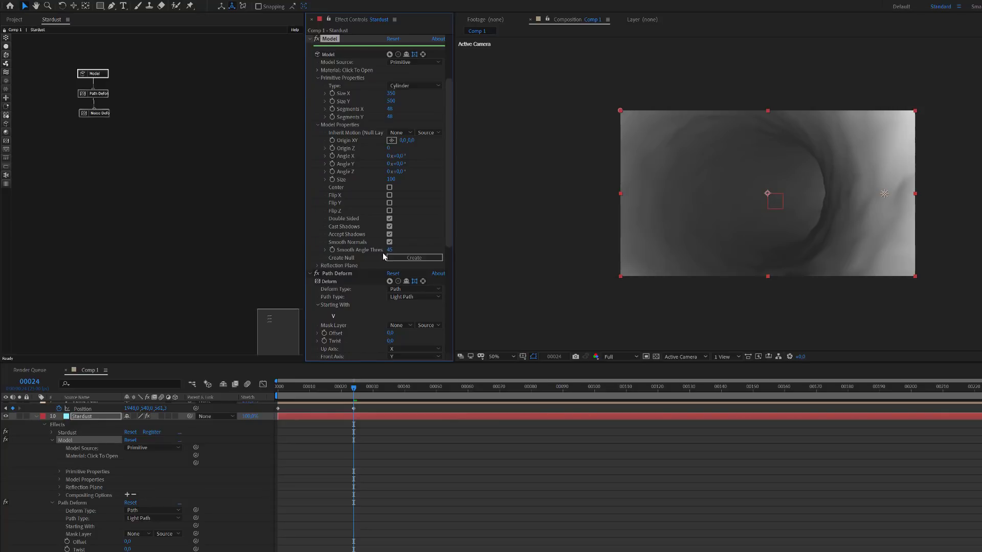
pyautogui.moveTo(394, 250); pyautogui.dragTo(393, 250)
pyautogui.write('120')
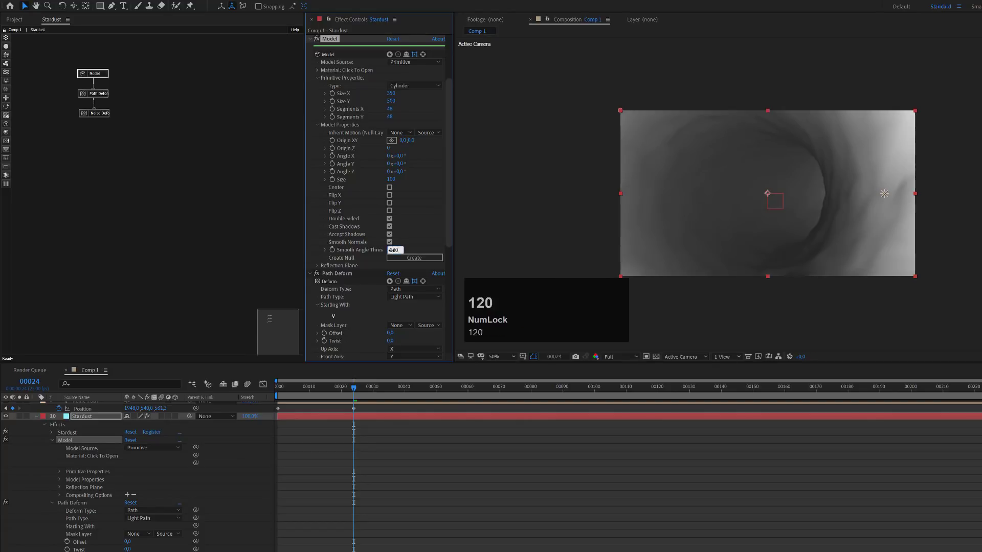
pyautogui.press('Return')
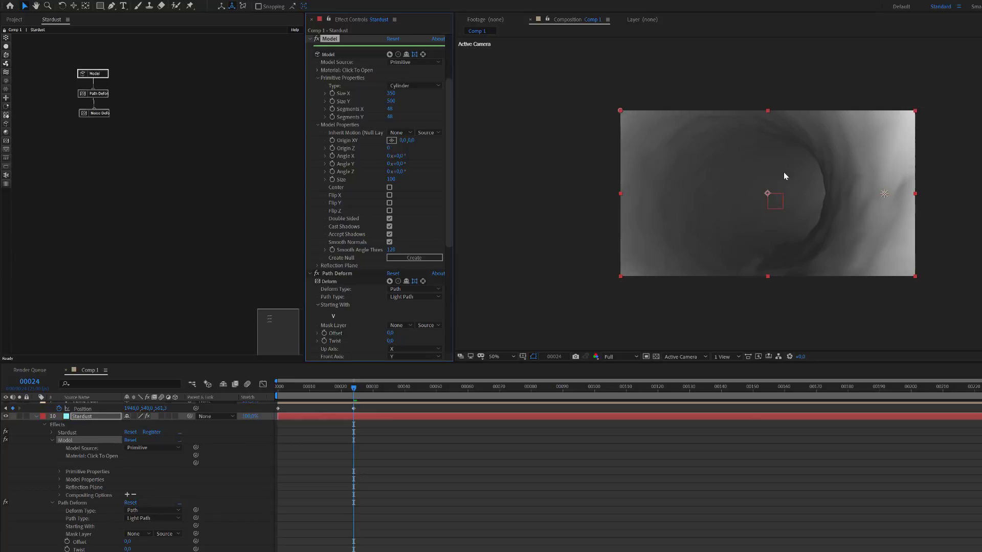
# - Set the Noise Deform's Noise Scale to 460 and its Position offset to 27
pyautogui.click(108, 115)
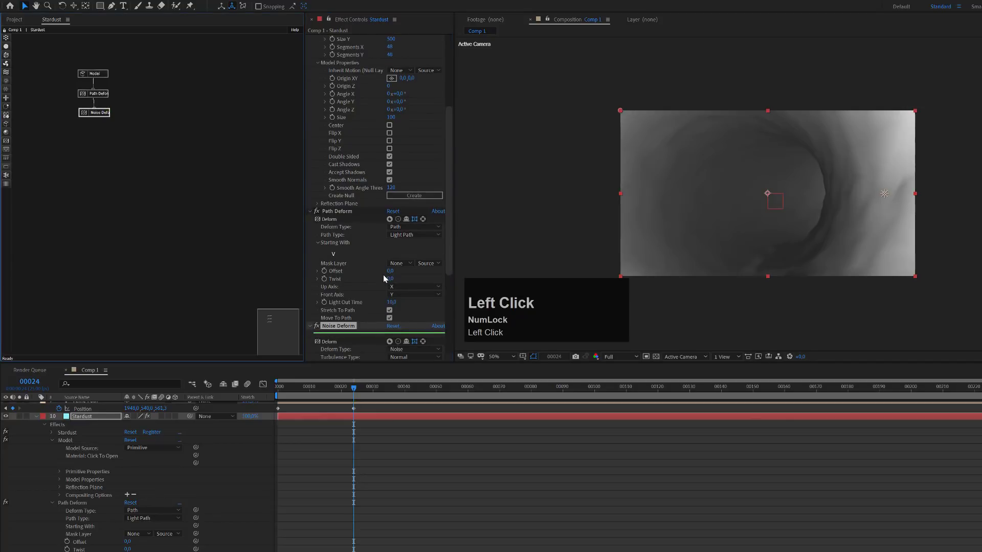
pyautogui.scroll(-5, 382, 274)
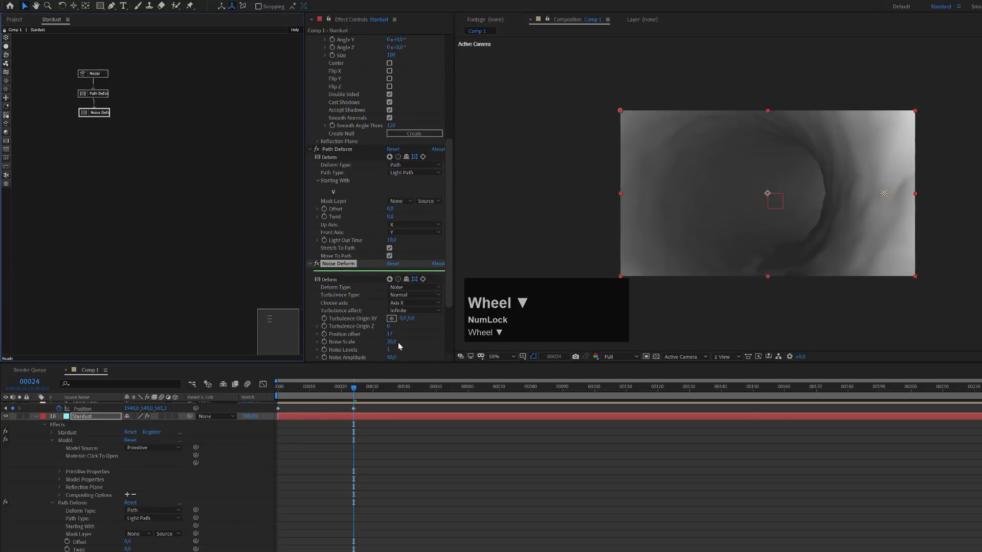
pyautogui.scroll(-3, 398, 342)
pyautogui.moveTo(392, 281)
pyautogui.mouseDown()
pyautogui.moveTo(408, 282)
pyautogui.moveTo(391, 272)
pyautogui.mouseUp()
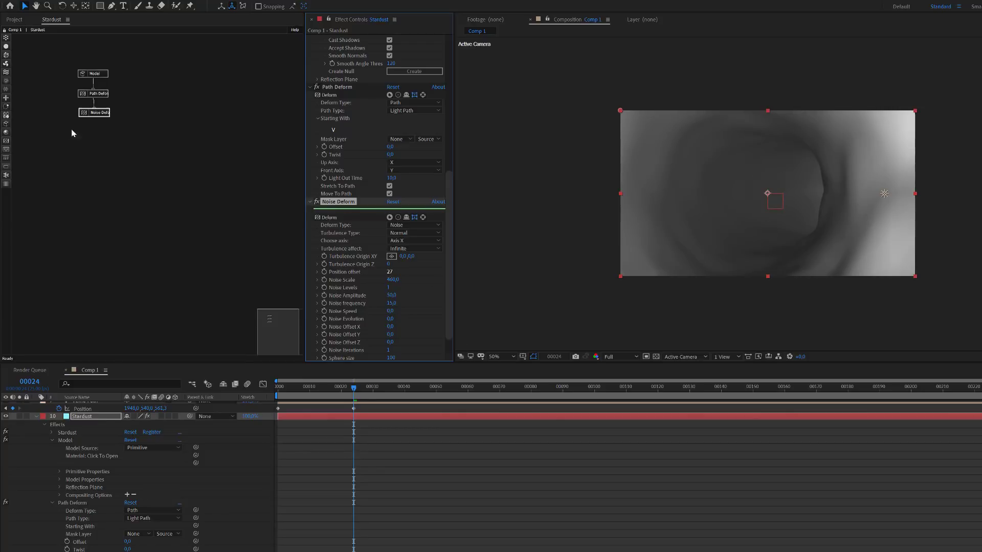
# - Shift the two deform nodes aside and add a Material node connected below the Model node
pyautogui.click(102, 94)
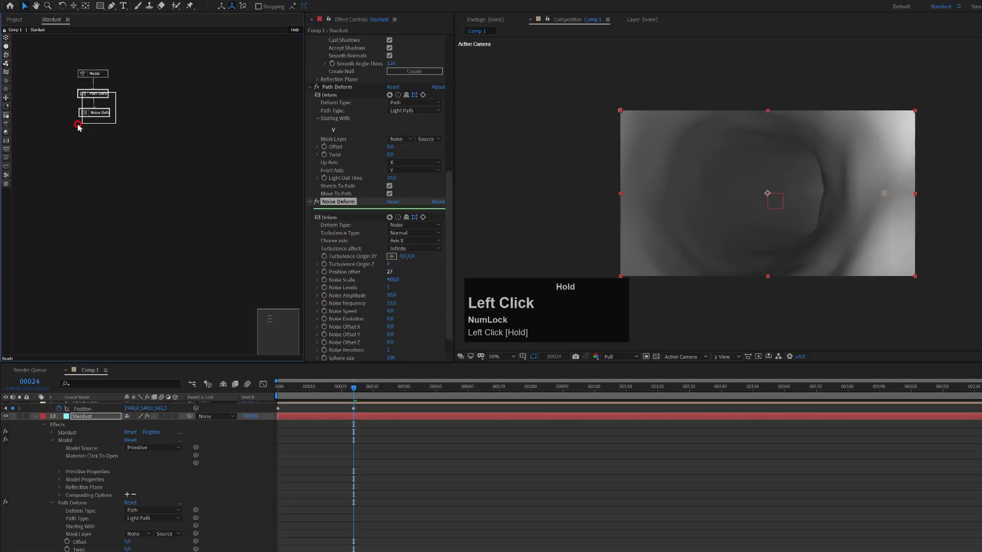
pyautogui.moveTo(102, 95); pyautogui.dragTo(84, 97)
pyautogui.moveTo(7, 134); pyautogui.dragTo(98, 77)
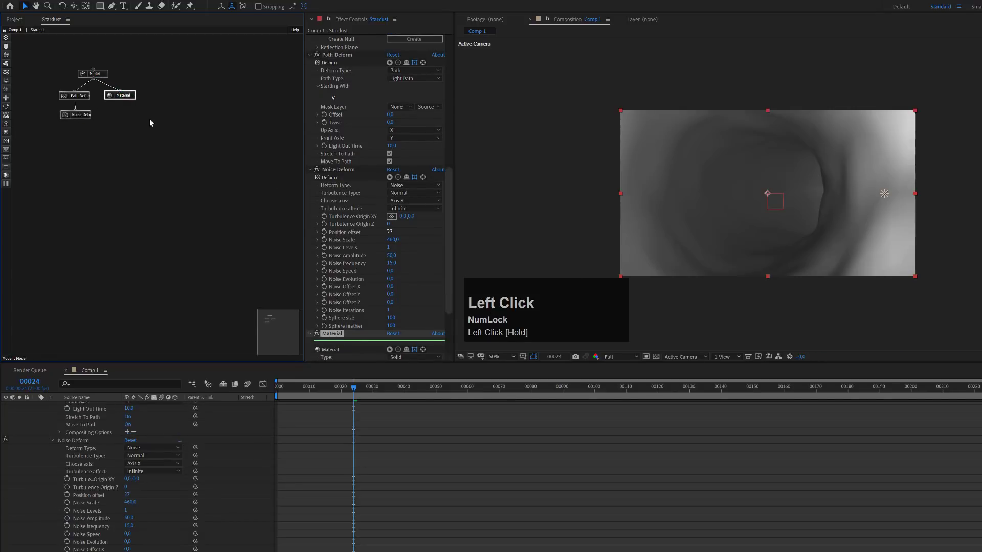
# - Set Color From Particle to 0 in the Material node's Diffuse settings
pyautogui.scroll(-3, 346, 288)
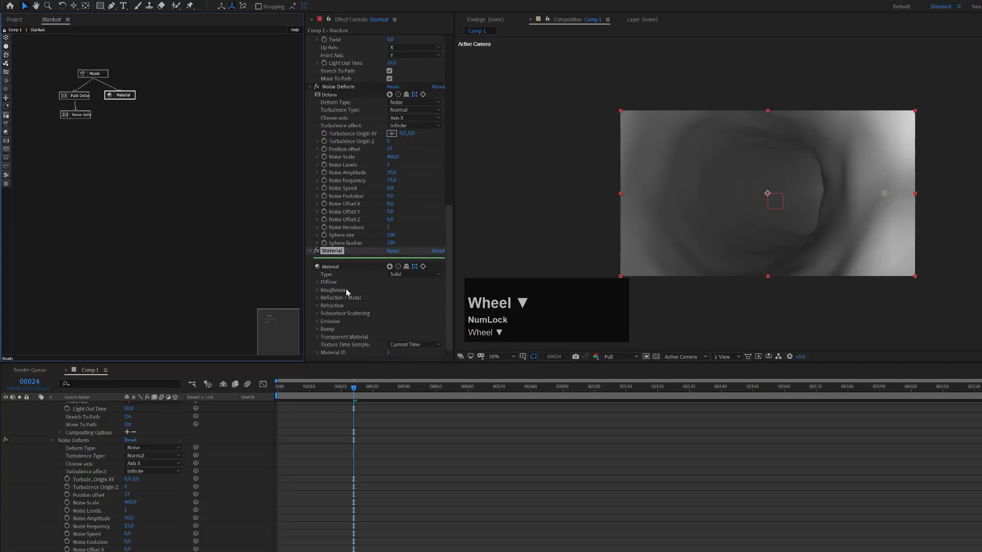
pyautogui.click(317, 282)
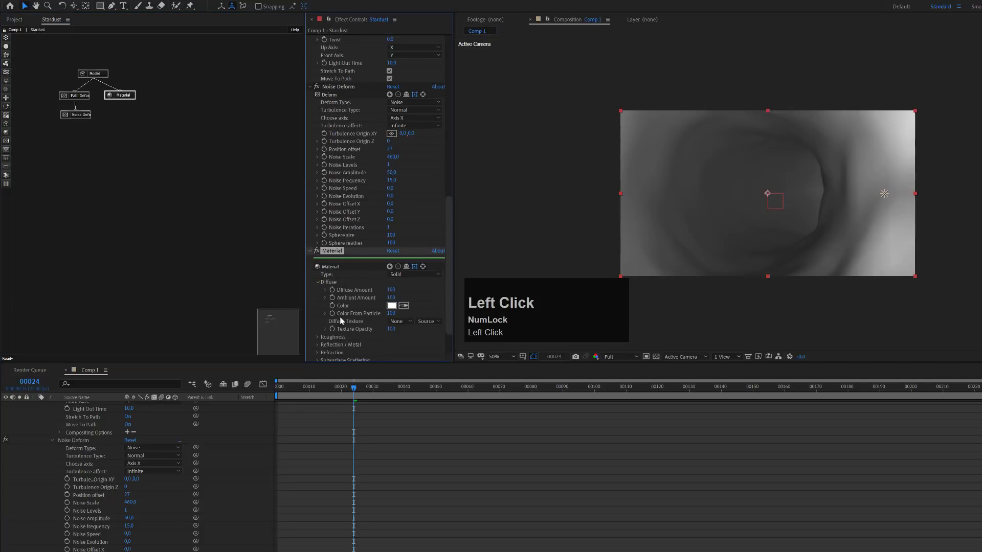
pyautogui.click(390, 314)
pyautogui.write('0')
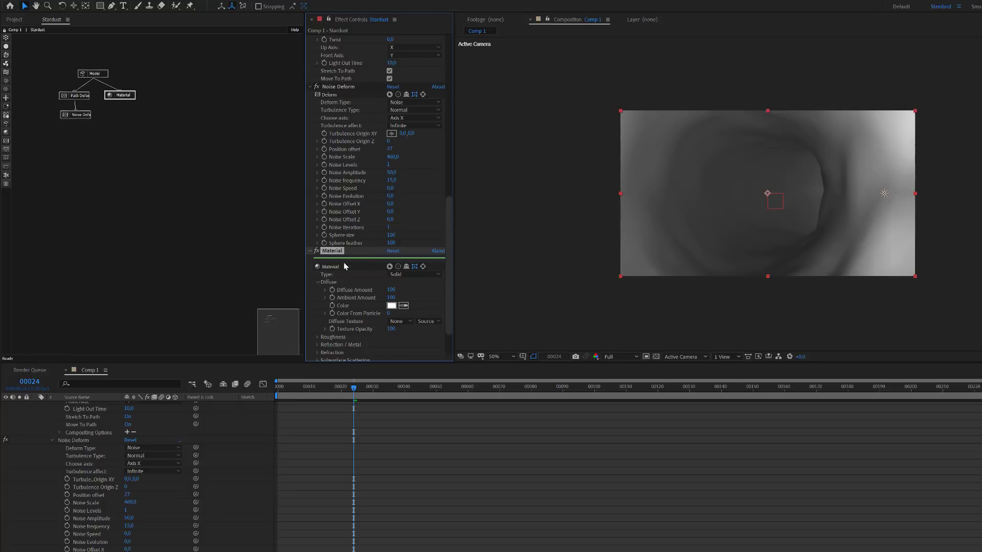
# - Change the material's diffuse color to light blue 8CDEFF
pyautogui.click(393, 306)
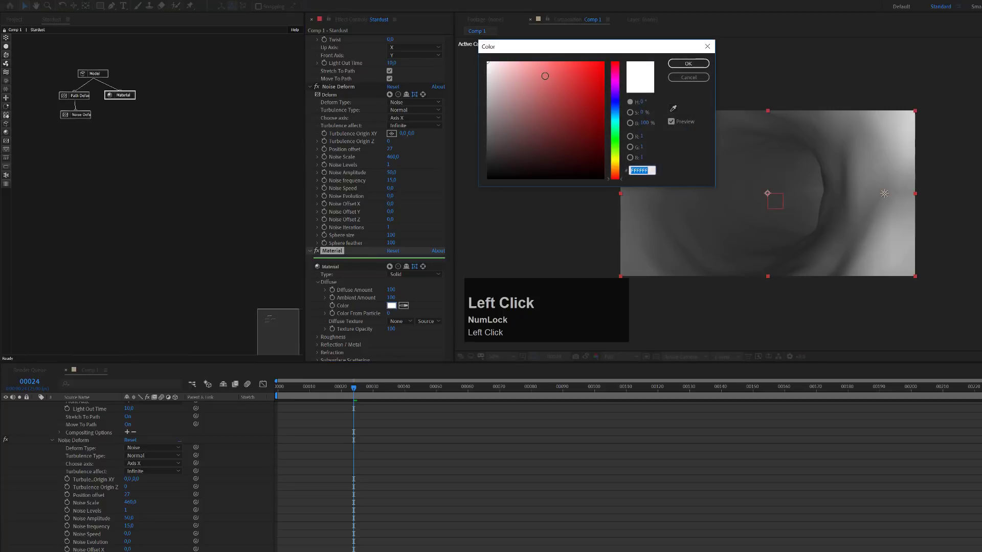
pyautogui.moveTo(615, 116); pyautogui.dragTo(616, 117)
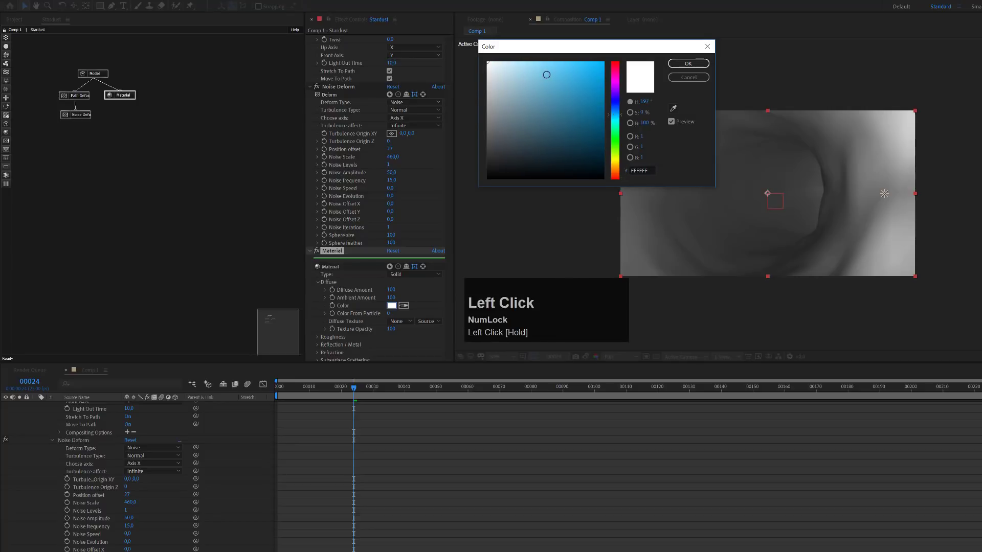
pyautogui.click(587, 63)
pyautogui.moveTo(587, 62); pyautogui.dragTo(540, 48)
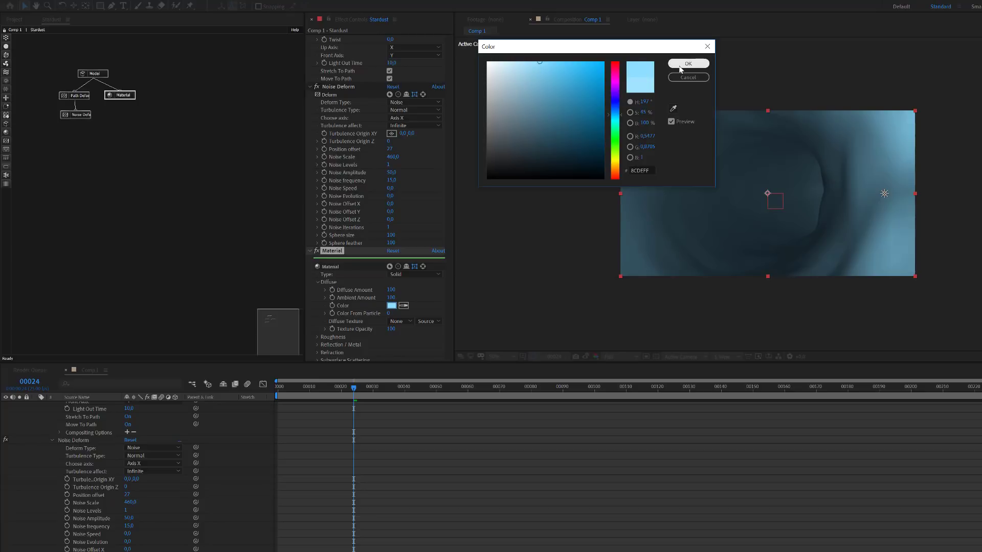
pyautogui.click(680, 66)
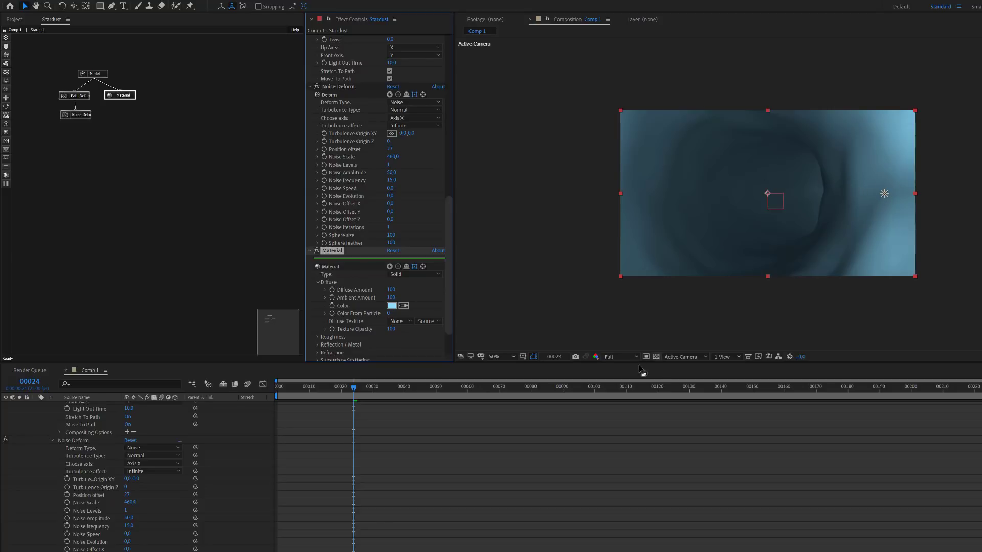
# - Show the composition from the Top view and hide the Veine Path light layer
pyautogui.click(681, 357)
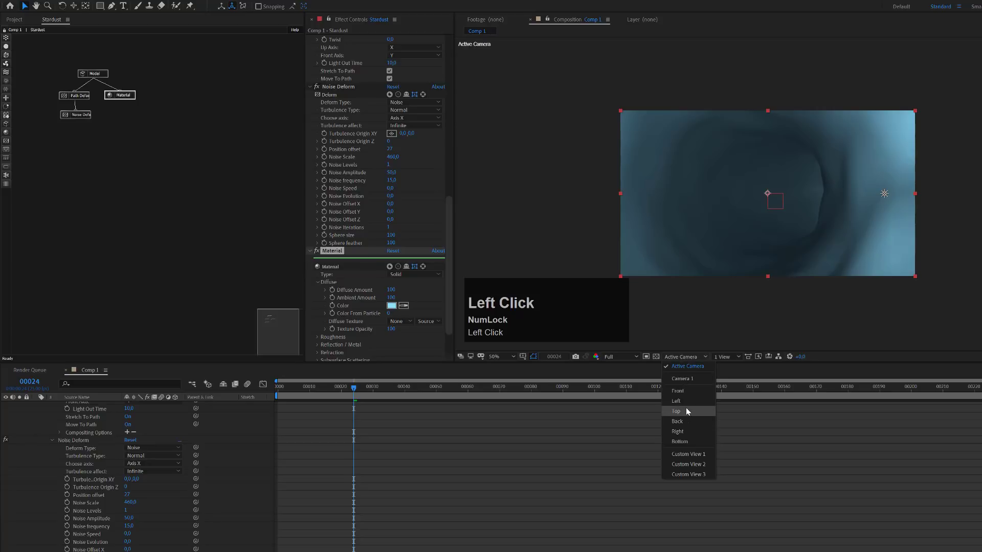
pyautogui.click(686, 411)
pyautogui.scroll(-4, 767, 193)
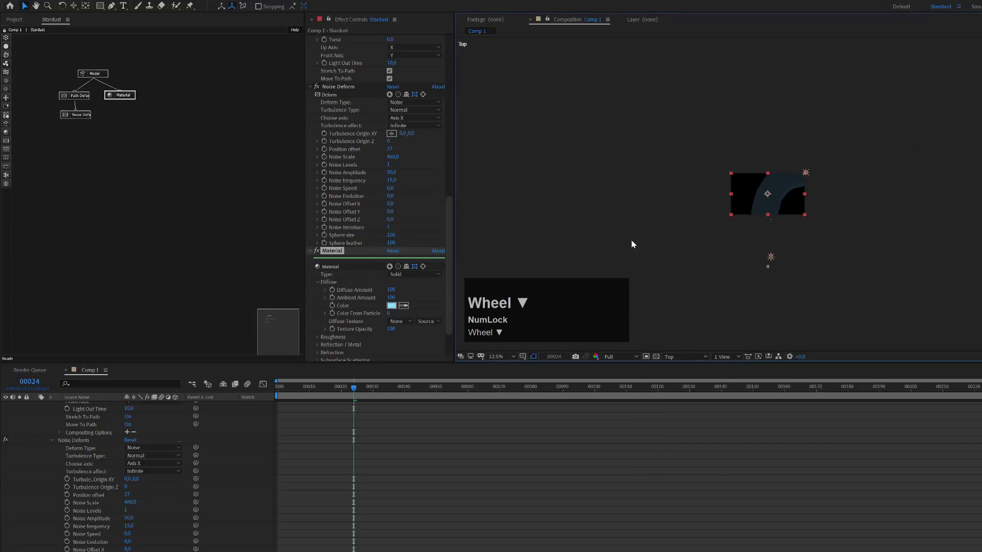
pyautogui.scroll(10, 118, 454)
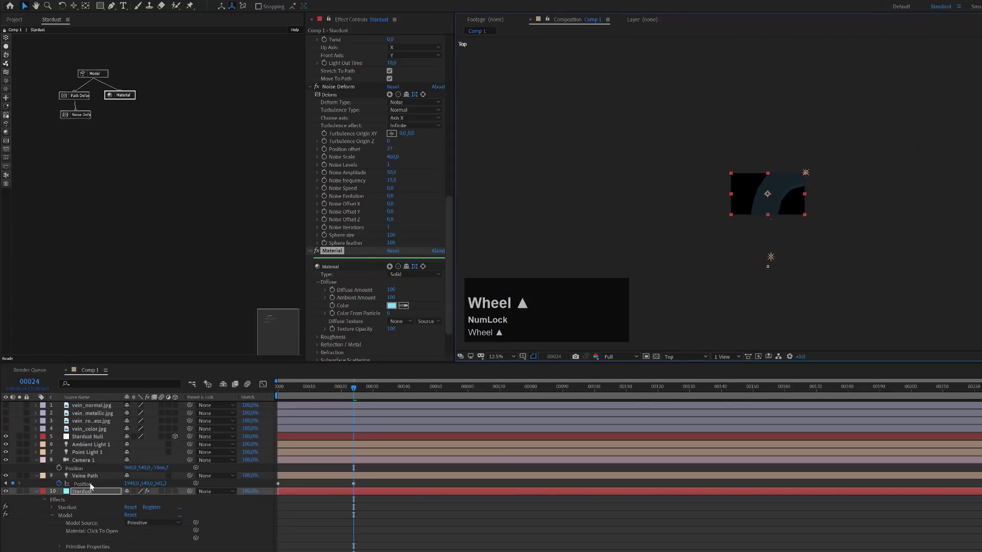
pyautogui.click(85, 476)
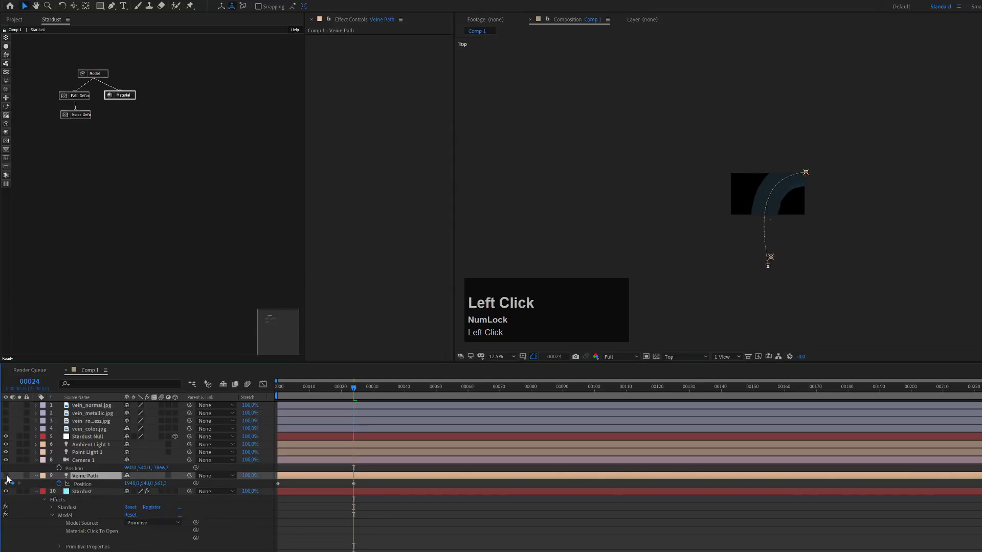
pyautogui.click(6, 476)
# - Duplicate the point light twice, placing one copy where the vein starts to bend and the other near its far end
pyautogui.click(92, 453)
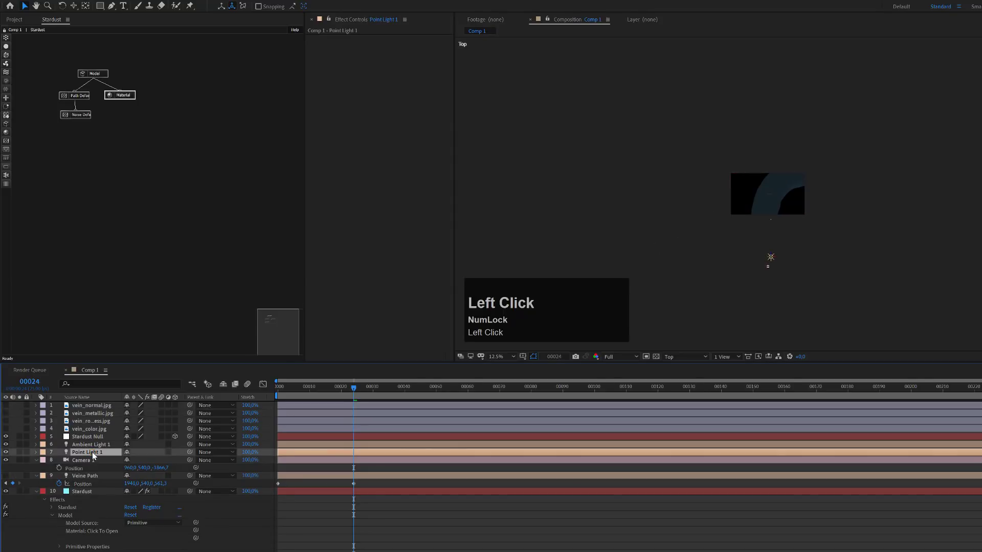
pyautogui.hotkey('ctrl', 'd')
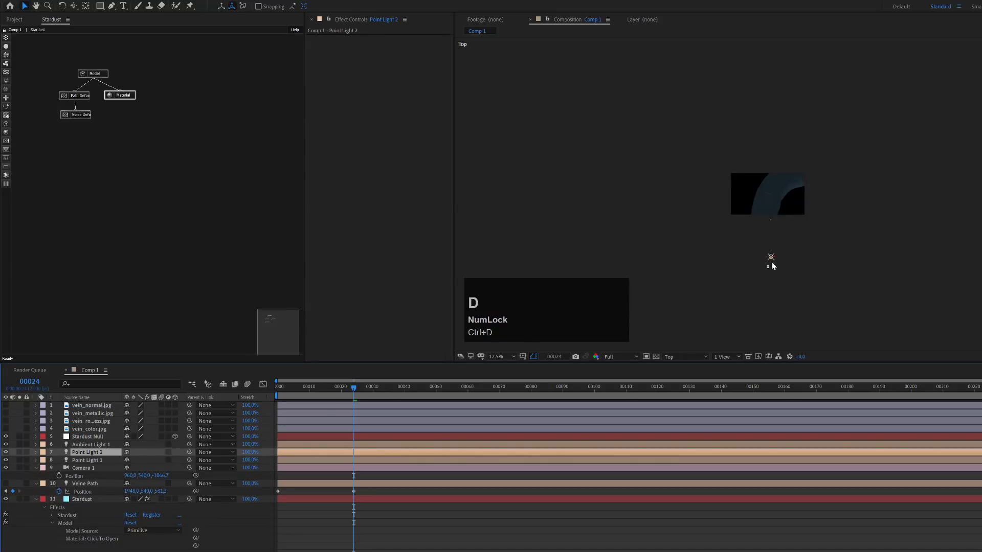
pyautogui.moveTo(771, 257)
pyautogui.mouseDown()
pyautogui.moveTo(779, 193)
pyautogui.moveTo(774, 220)
pyautogui.moveTo(763, 214)
pyautogui.mouseUp()
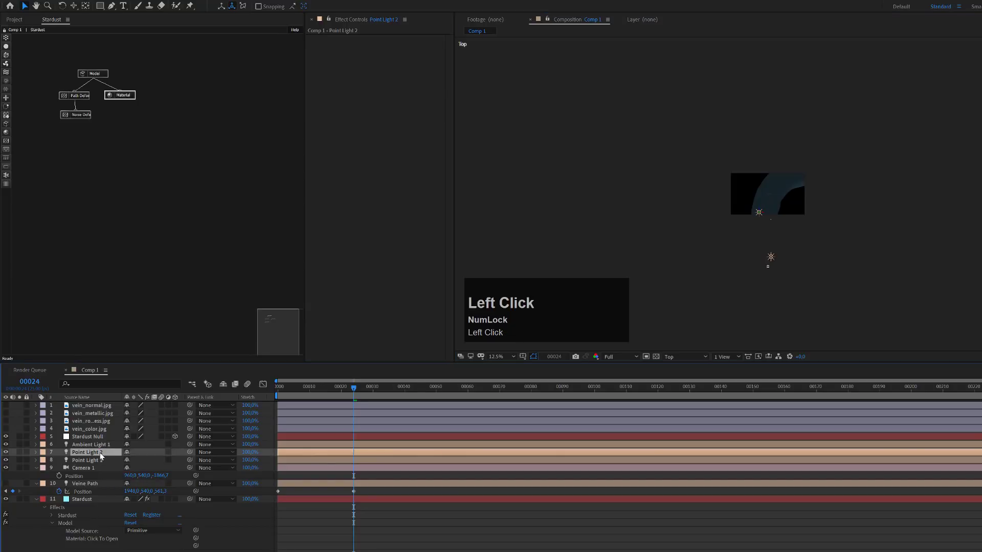
pyautogui.hotkey('ctrl', 'd')
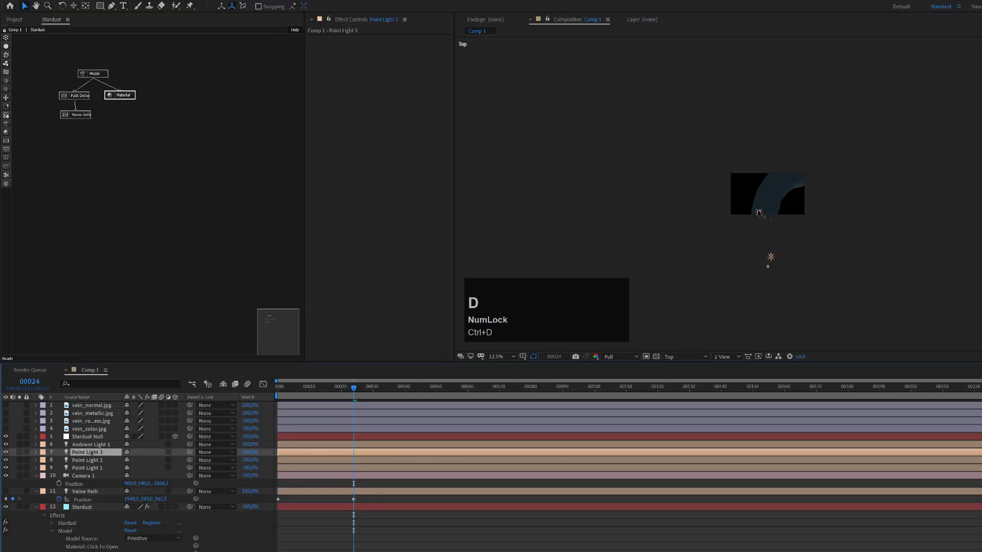
pyautogui.moveTo(760, 213)
pyautogui.mouseDown()
pyautogui.moveTo(764, 179)
pyautogui.moveTo(801, 176)
pyautogui.mouseUp()
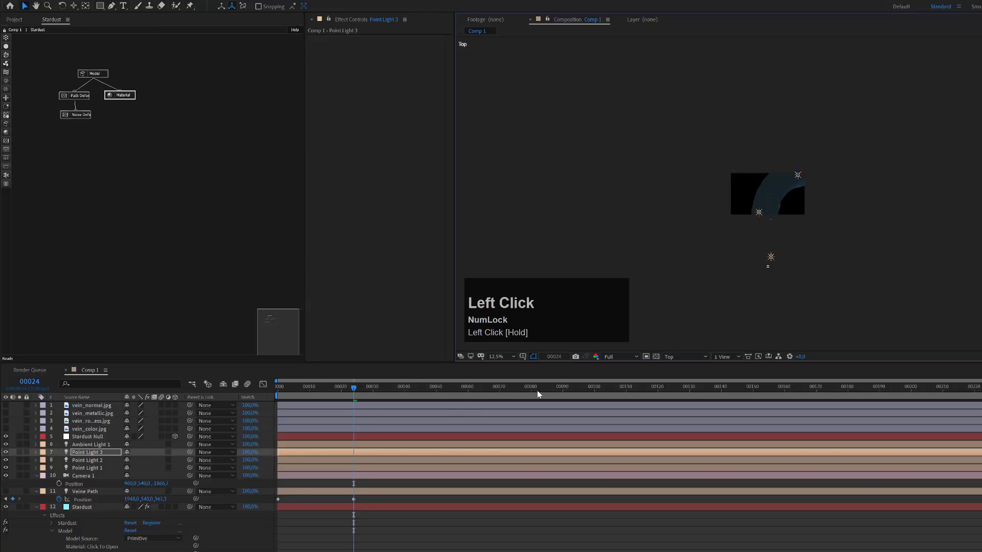
# - Return to the Active Camera view and raise Point Light 2 to the vertical middle of the vein
pyautogui.click(685, 357)
pyautogui.click(683, 381)
pyautogui.scroll(4, 740, 246)
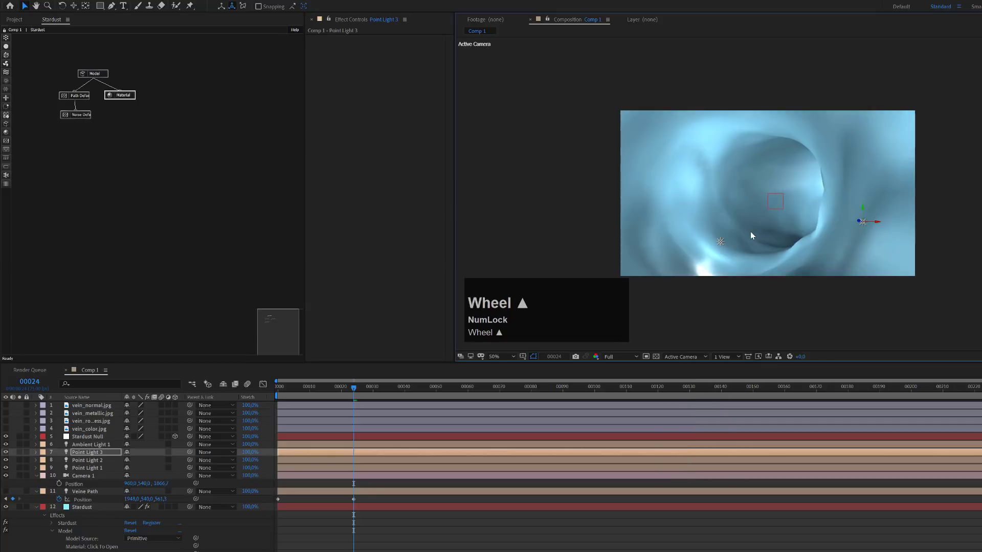
pyautogui.click(720, 241)
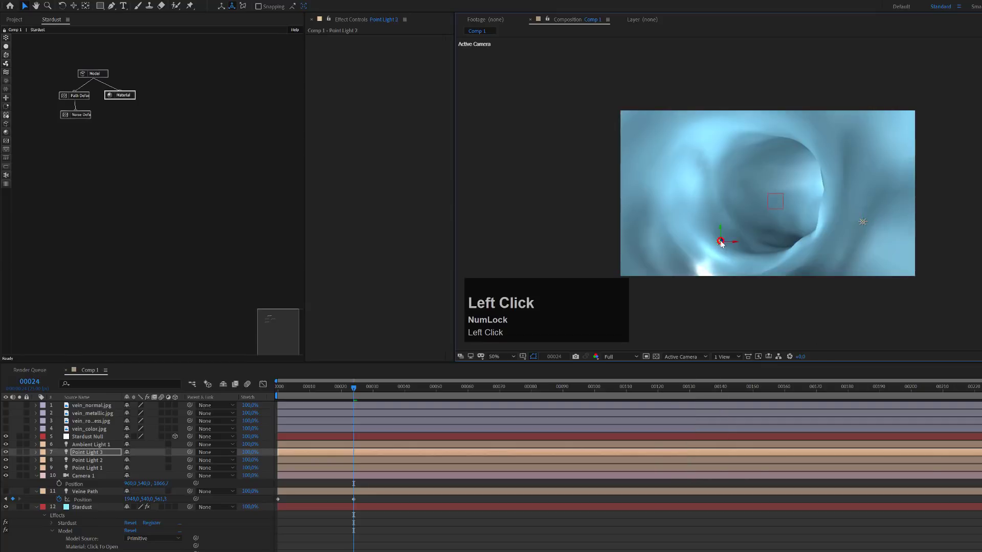
pyautogui.moveTo(720, 239); pyautogui.dragTo(739, 192)
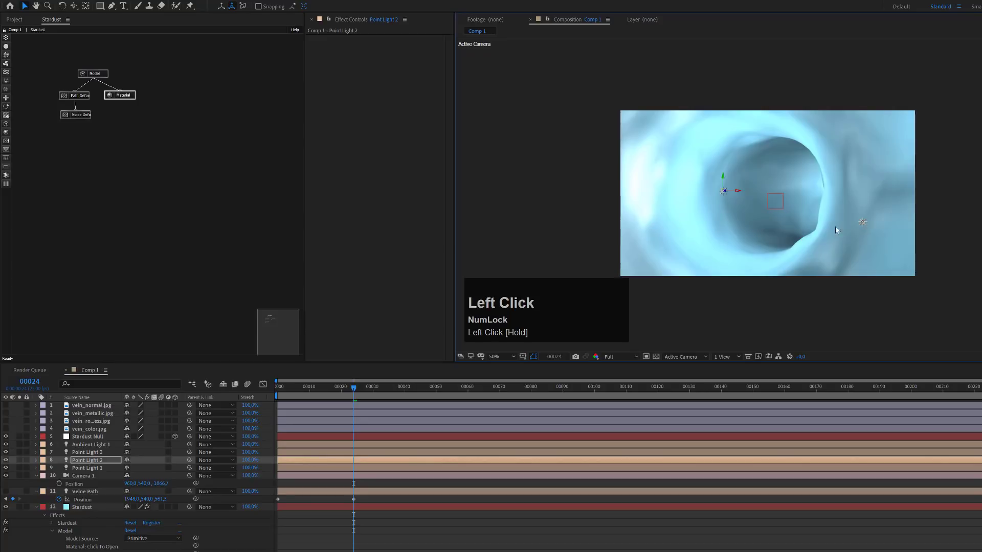
# - Set the intensity of Point Lights 1, 2 and 3 to 85% together
pyautogui.click(87, 468)
pyautogui.press('shift')
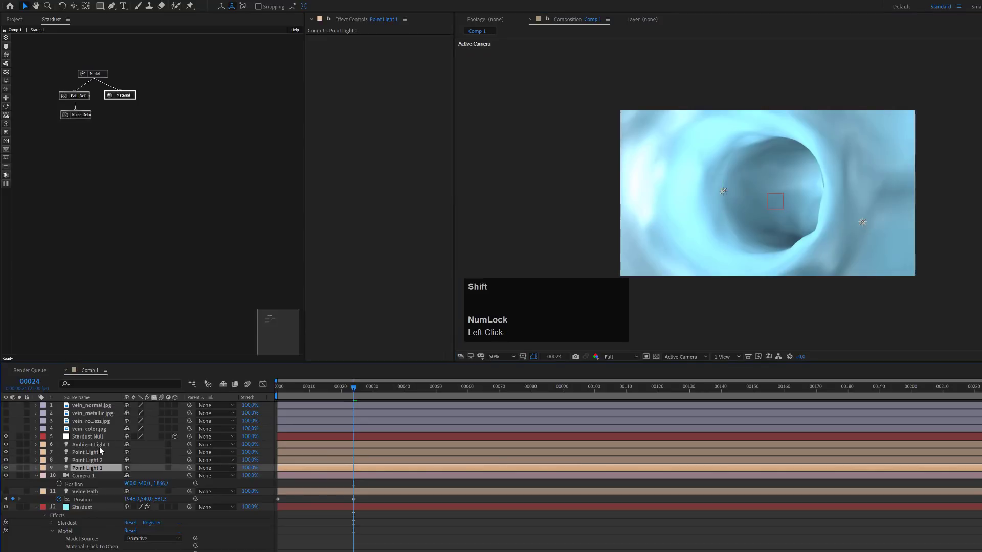
pyautogui.keyDown('shift'); pyautogui.click(98, 454); pyautogui.keyUp('shift')
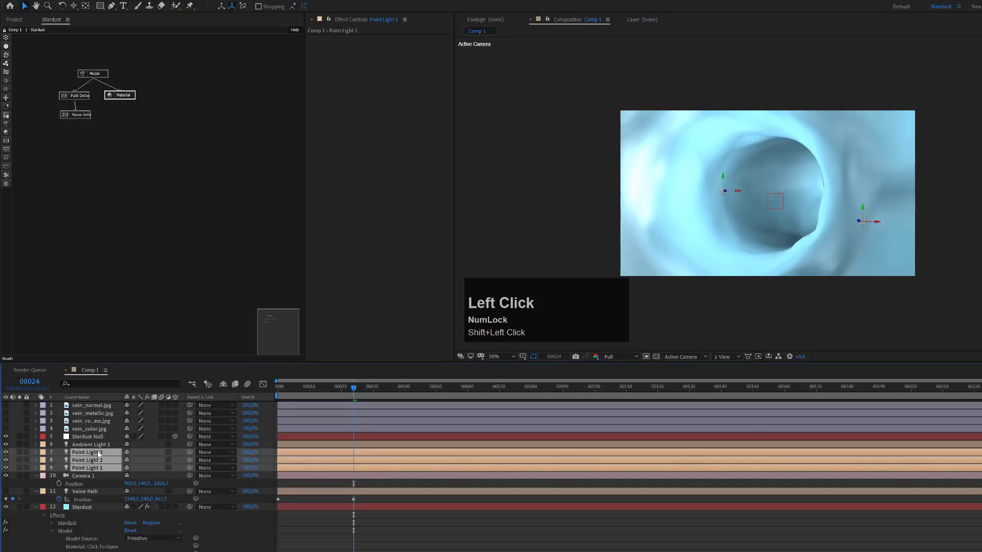
pyautogui.press('a')
pyautogui.press('q')
pyautogui.press('a')
pyautogui.click(130, 455)
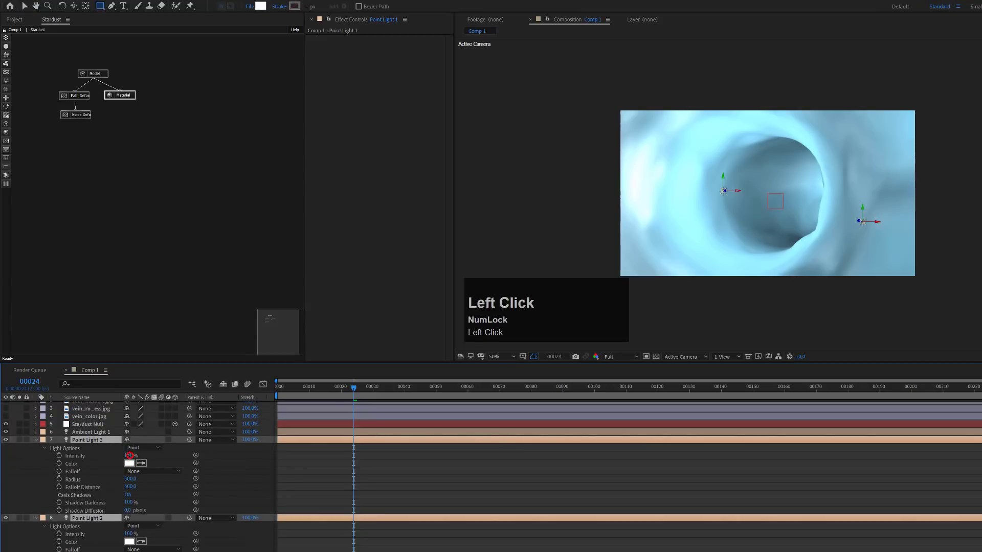
pyautogui.write('8')
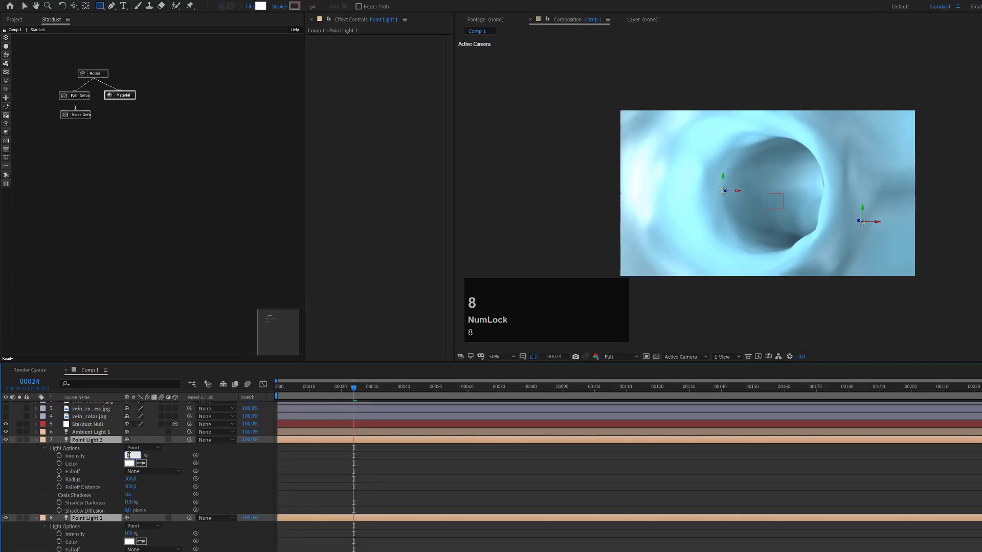
pyautogui.write('5')
pyautogui.press('Return')
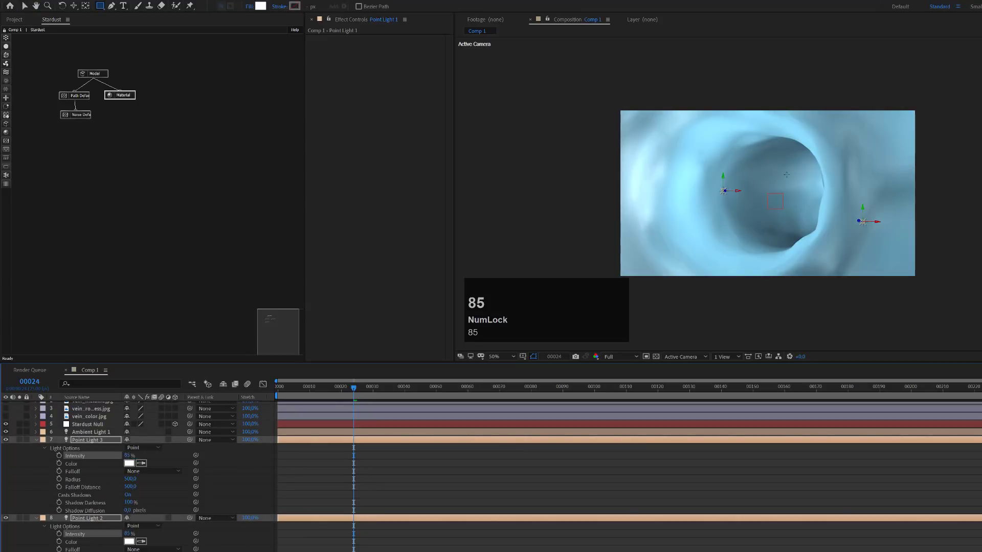
# - Move Point Light 3 up and inward, close to the edge of the vein's dark bend
pyautogui.click(107, 450)
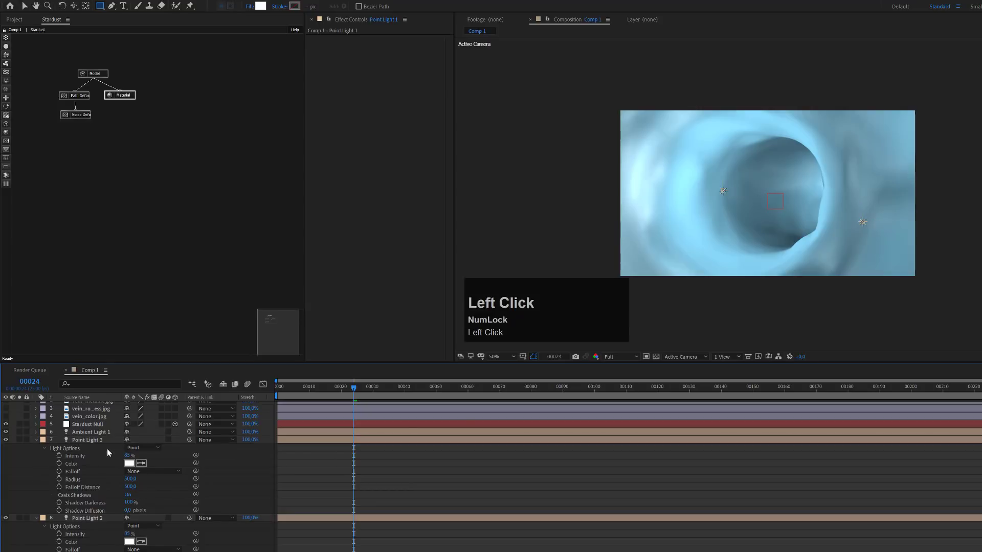
pyautogui.click(102, 442)
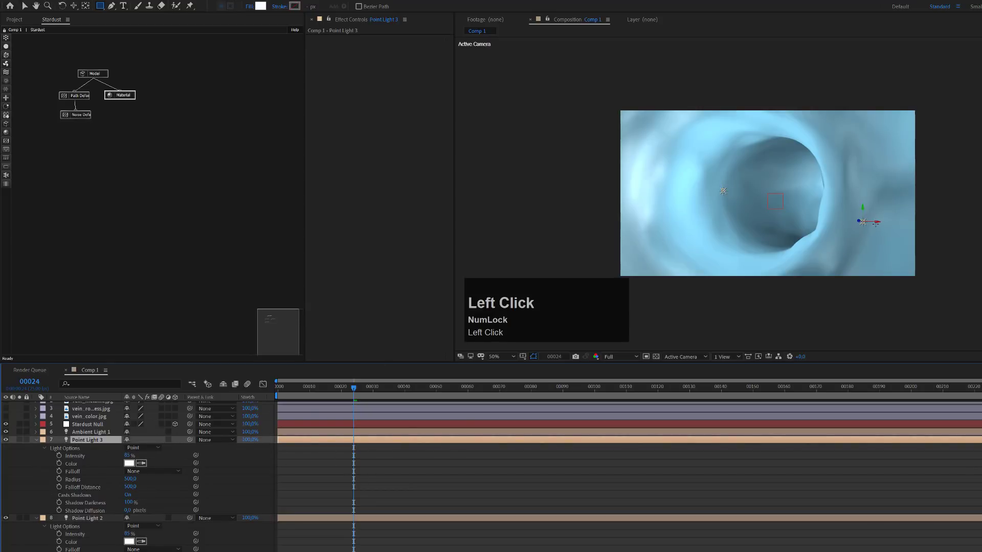
pyautogui.press('v')
pyautogui.moveTo(863, 223); pyautogui.dragTo(836, 182)
pyautogui.click(849, 196)
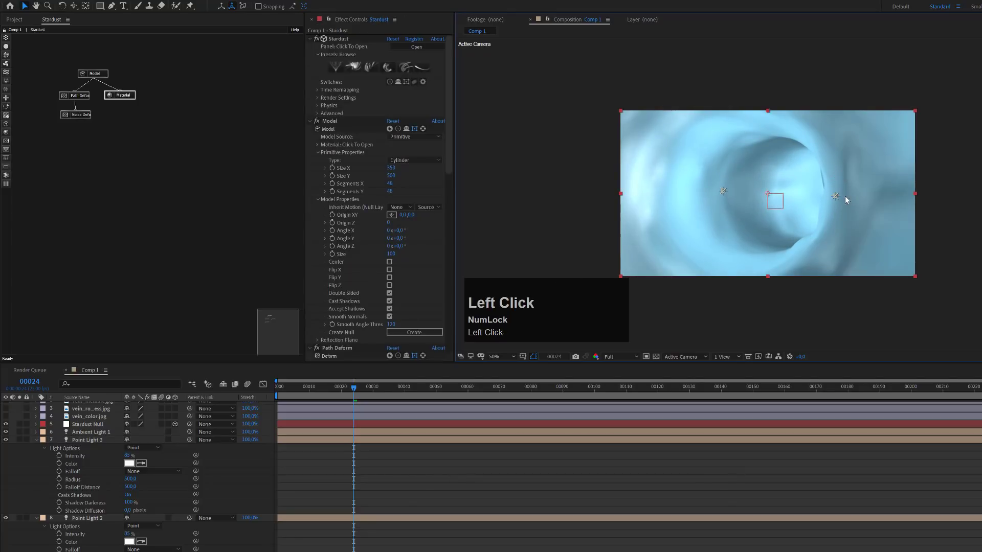
pyautogui.click(835, 197)
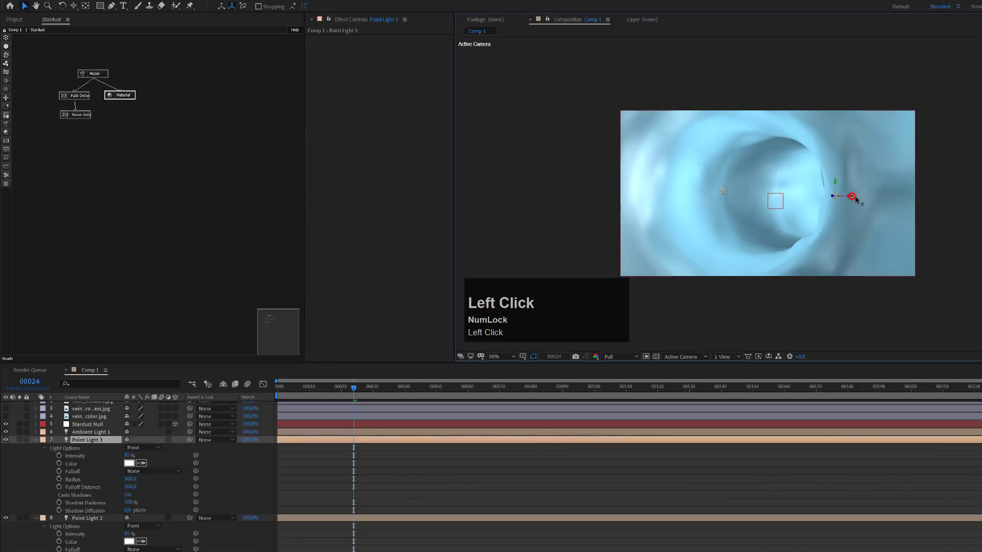
pyautogui.moveTo(849, 200); pyautogui.dragTo(855, 200)
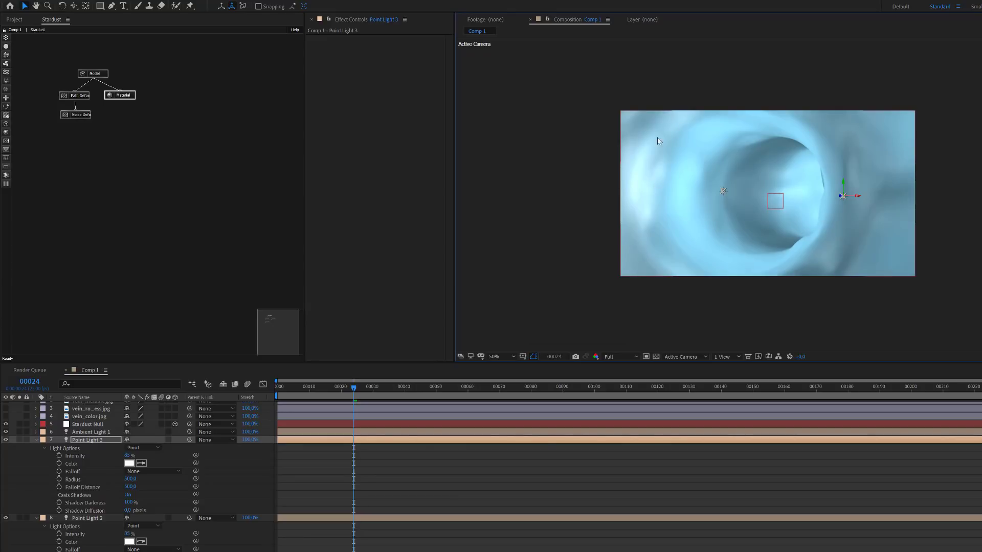
# - Set the Roughness Amount of the vein's Material node to 100
pyautogui.click(127, 98)
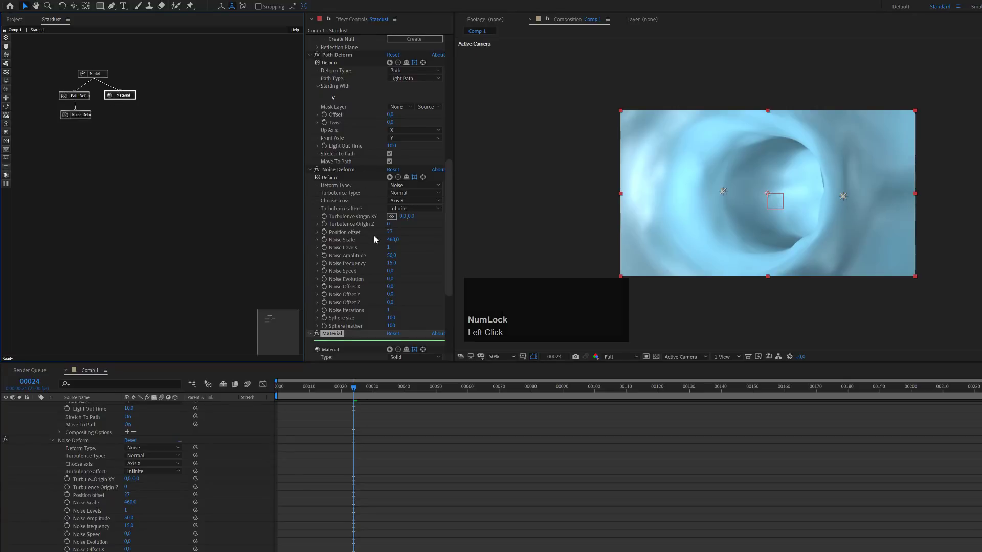
pyautogui.scroll(-1, 376, 241)
pyautogui.scroll(-5, 376, 238)
pyautogui.click(316, 302)
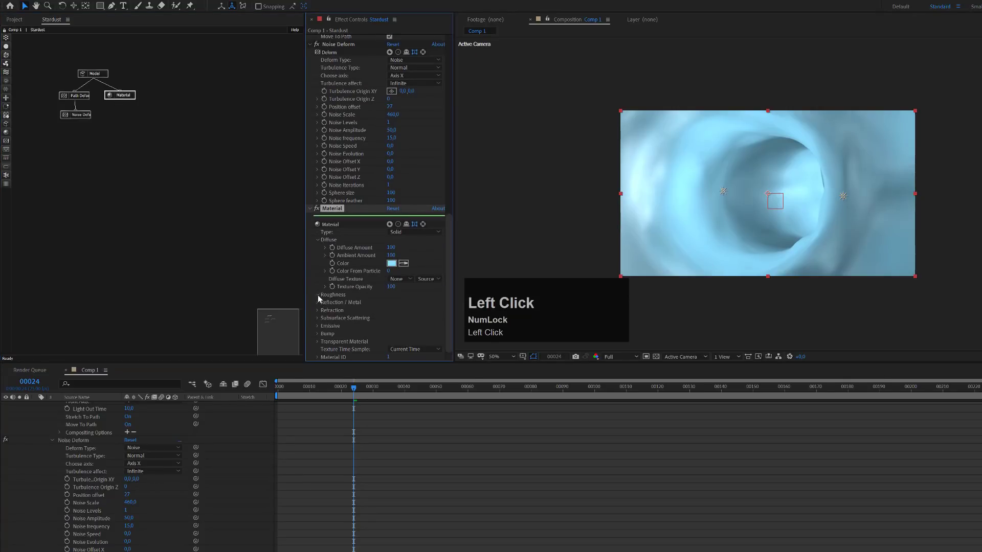
pyautogui.click(318, 296)
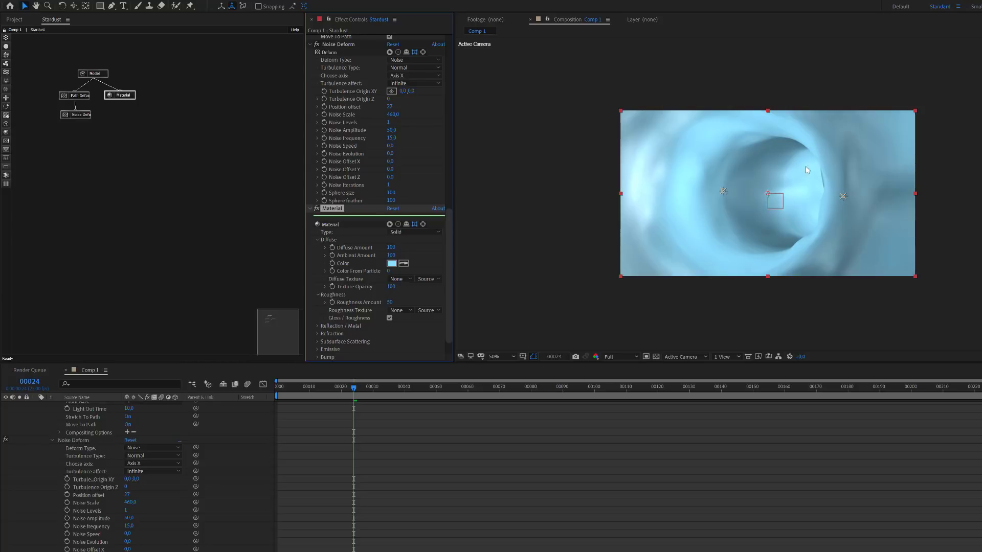
pyautogui.moveTo(390, 303); pyautogui.dragTo(414, 299)
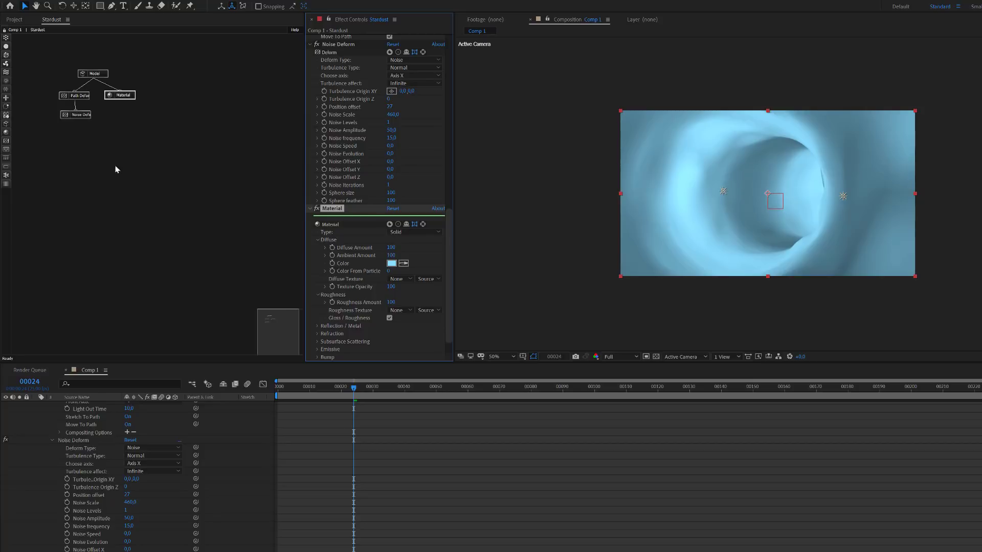
# - Add a separate Emitter node beside the vein's Model tree and attach a Particle node beneath it
pyautogui.click(88, 179)
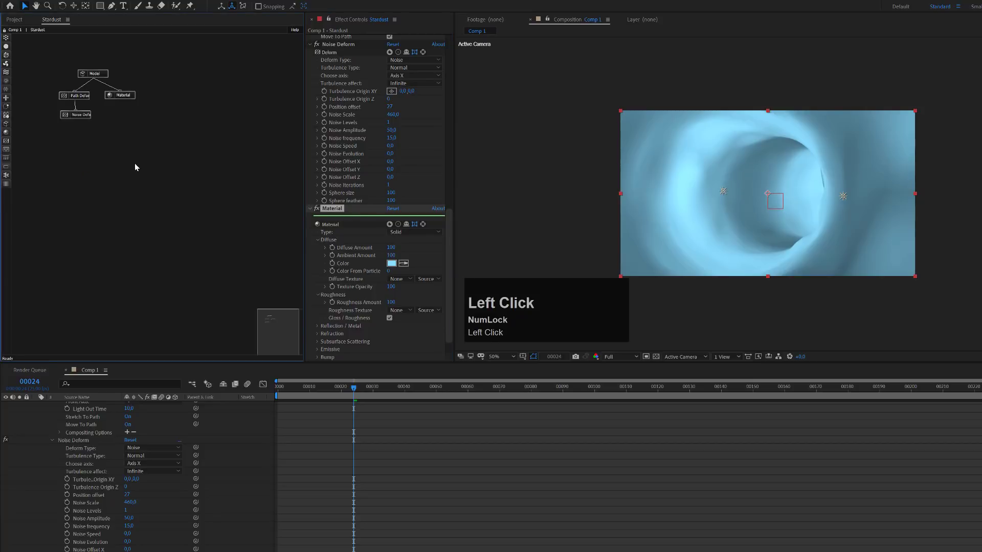
pyautogui.click(6, 39)
pyautogui.moveTo(184, 89)
pyautogui.mouseDown()
pyautogui.moveTo(203, 89)
pyautogui.moveTo(177, 78)
pyautogui.mouseUp()
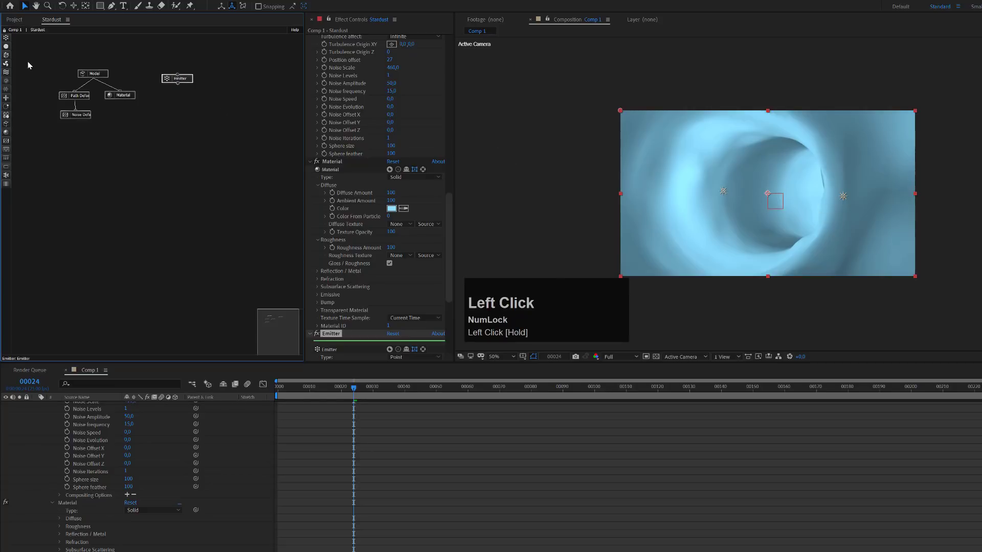
pyautogui.moveTo(6, 46); pyautogui.dragTo(186, 103)
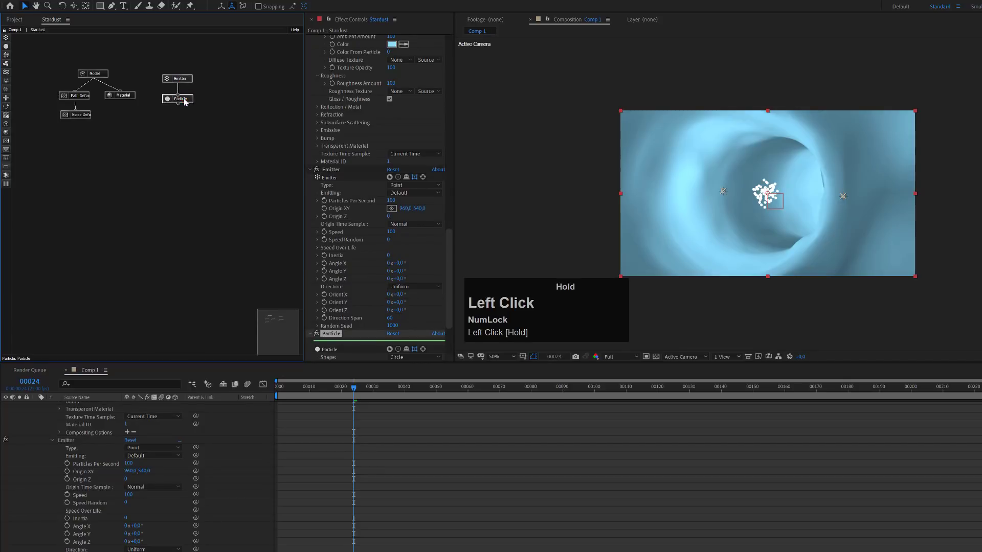
# - Change the Particle node's shape from Circle to Model
pyautogui.scroll(-3, 388, 298)
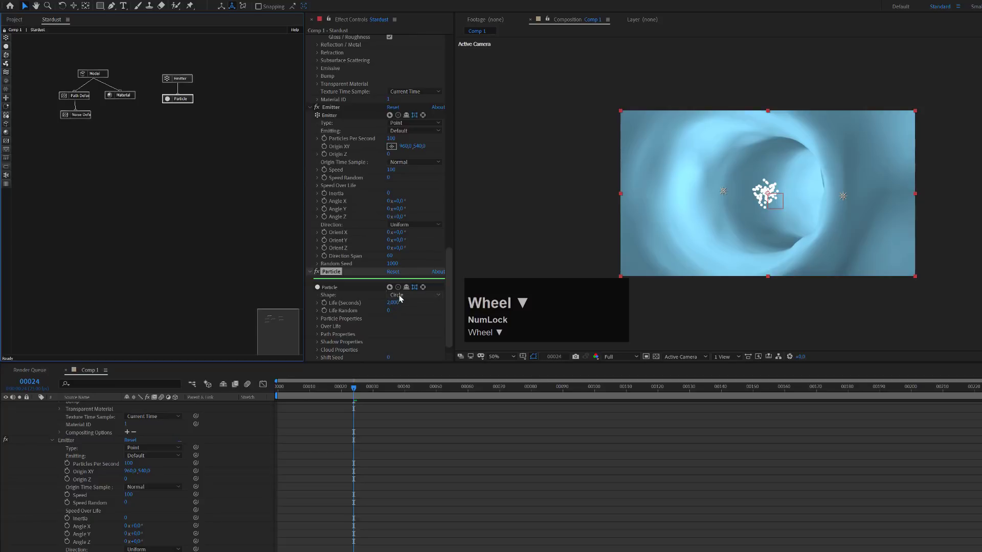
pyautogui.click(399, 298)
pyautogui.click(402, 351)
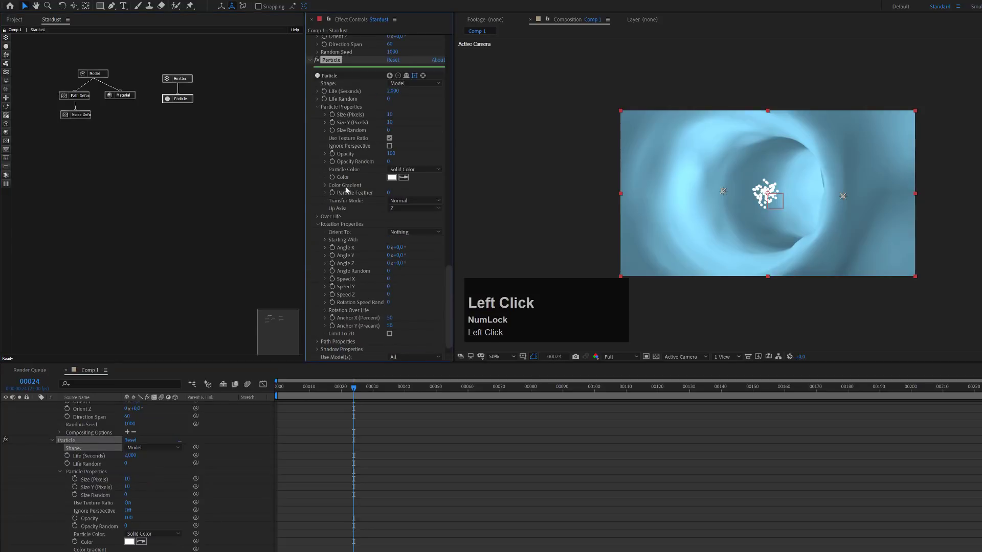
pyautogui.click(400, 84)
pyautogui.click(405, 141)
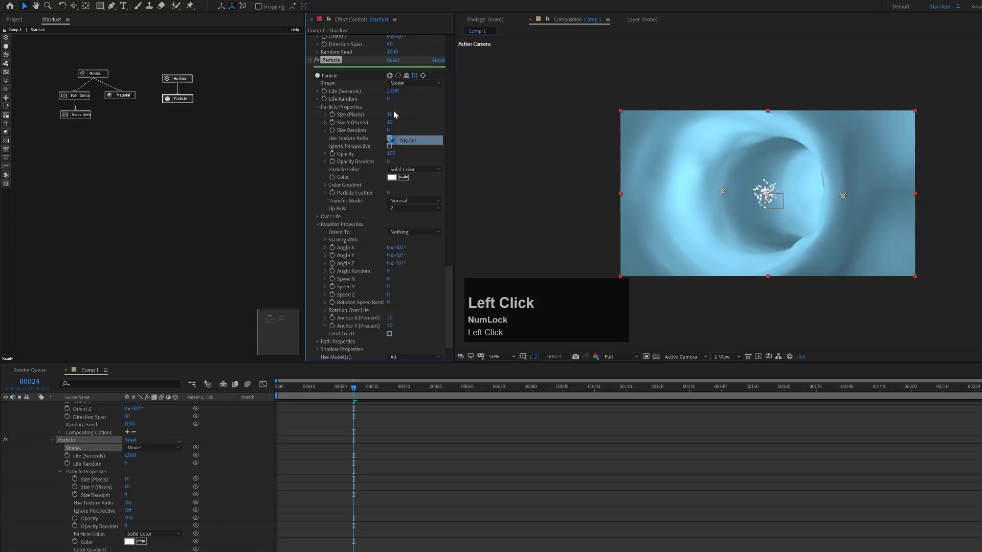
# - Set the particles' life to 10 seconds and preview the emission up to frame 48
pyautogui.write('1')
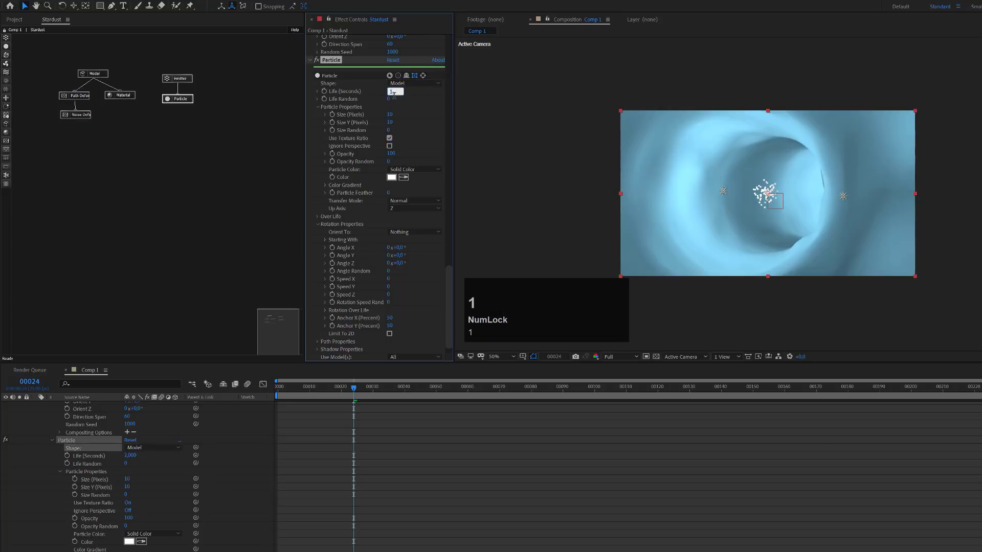
pyautogui.write('0,0')
pyautogui.press('BackSpace')
pyautogui.press('Return')
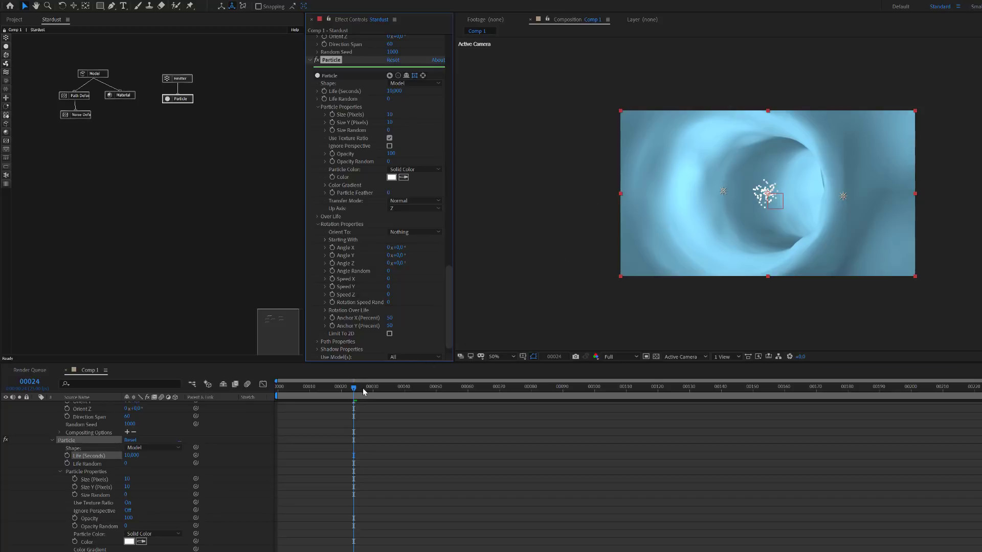
pyautogui.moveTo(354, 387); pyautogui.dragTo(432, 389)
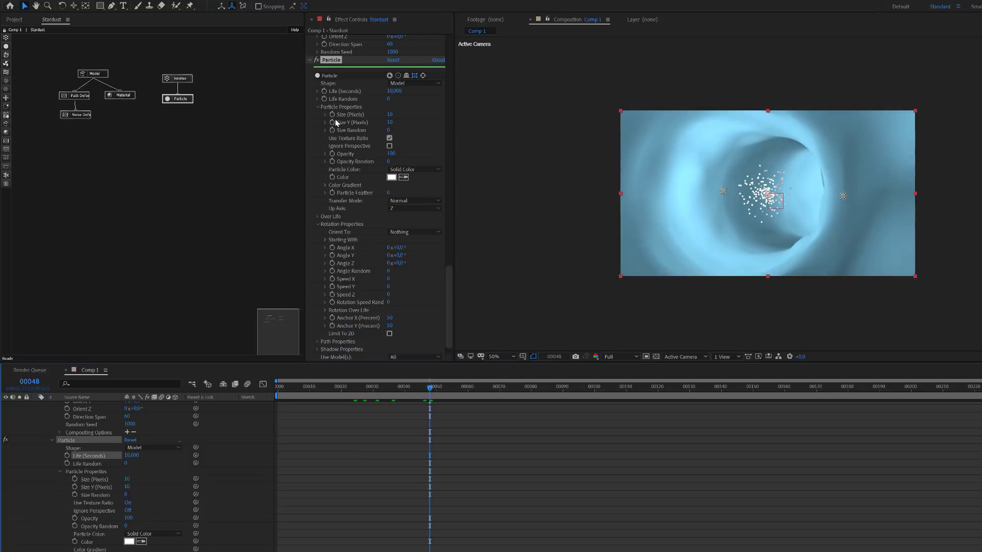
# - Change the Emitter type to Light and limit it to lights whose names start with "V"
pyautogui.click(182, 79)
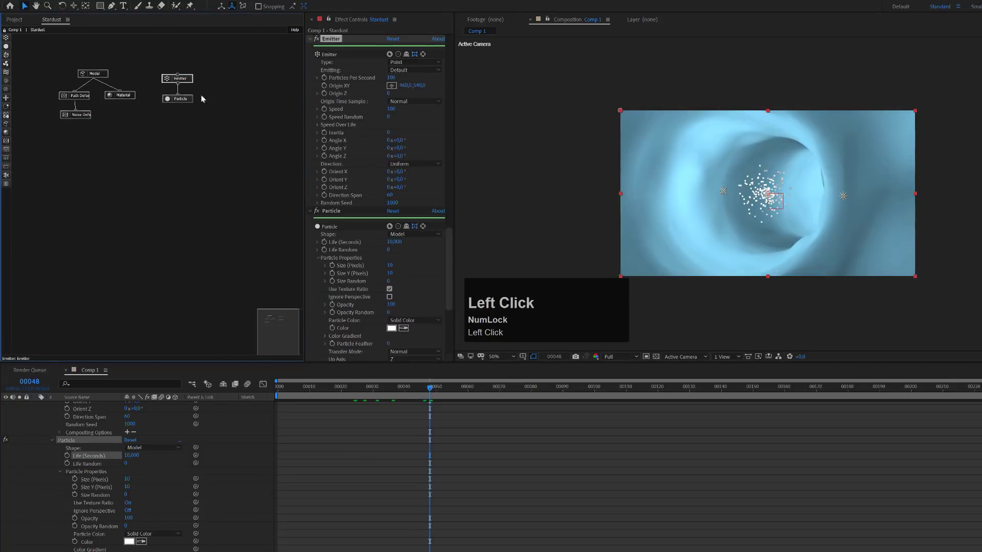
pyautogui.click(408, 64)
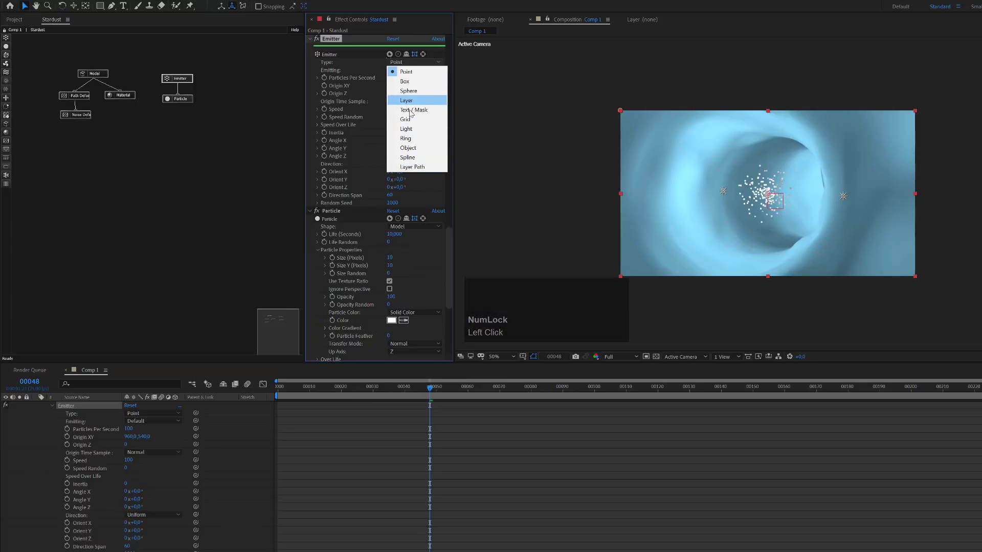
pyautogui.click(409, 129)
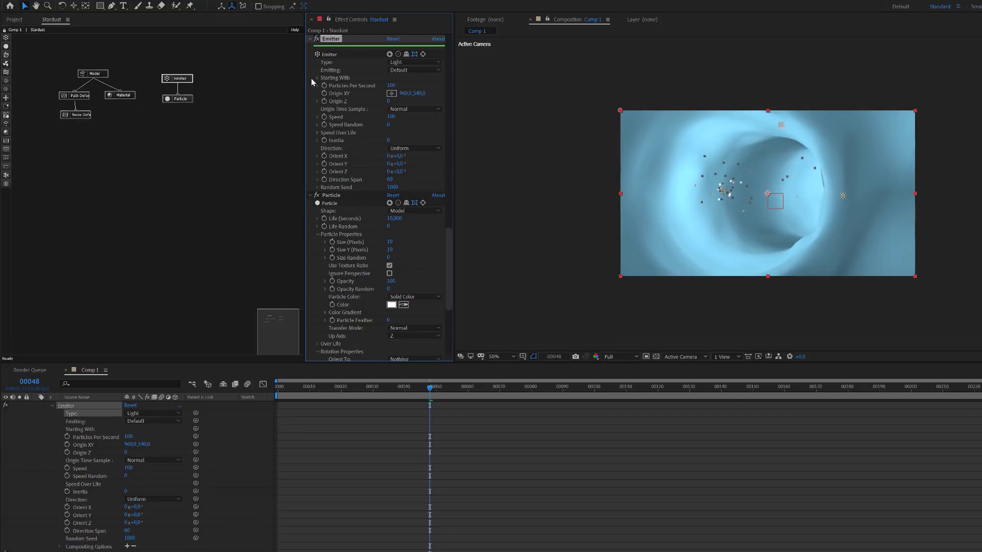
pyautogui.click(318, 79)
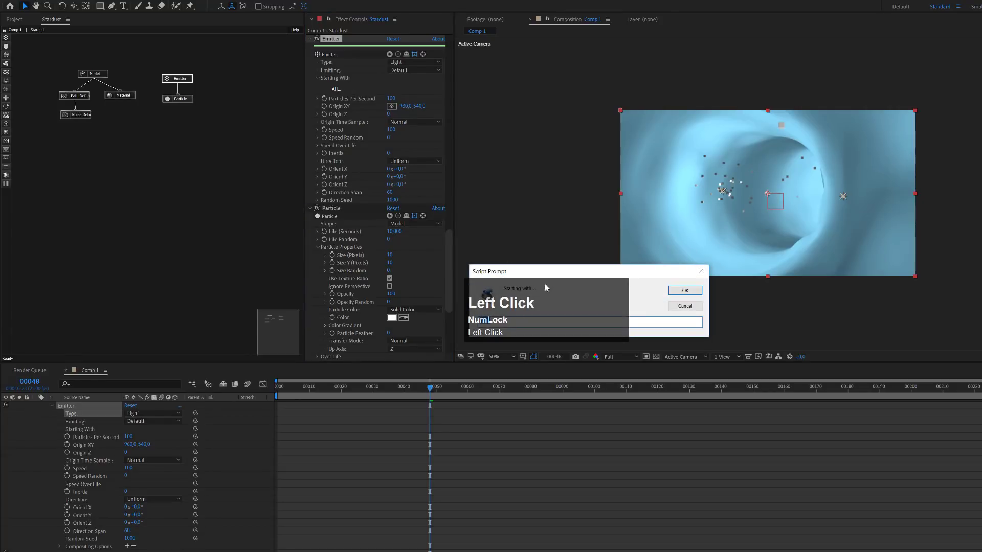
pyautogui.moveTo(541, 269); pyautogui.dragTo(546, 174)
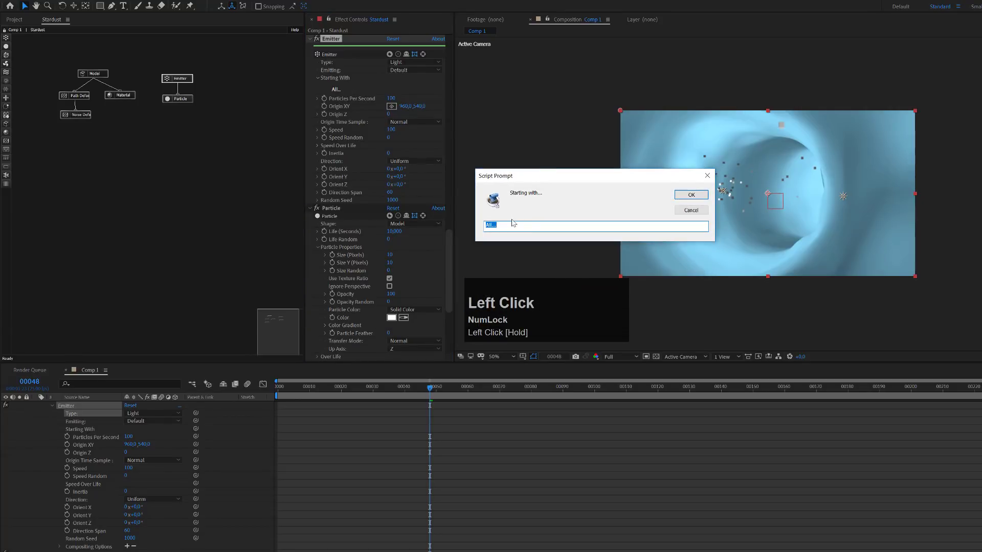
pyautogui.moveTo(511, 227); pyautogui.dragTo(446, 227)
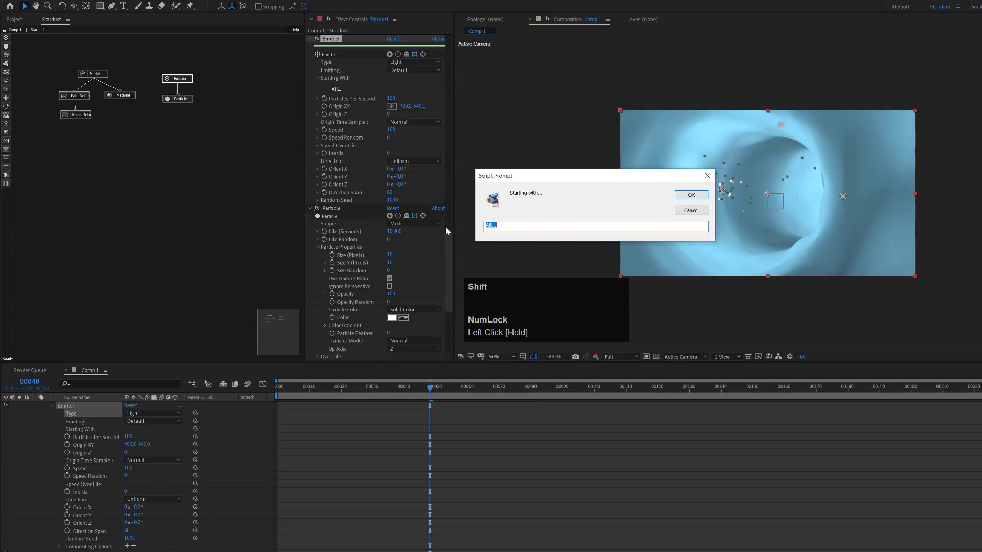
pyautogui.write('V')
pyautogui.press('Return')
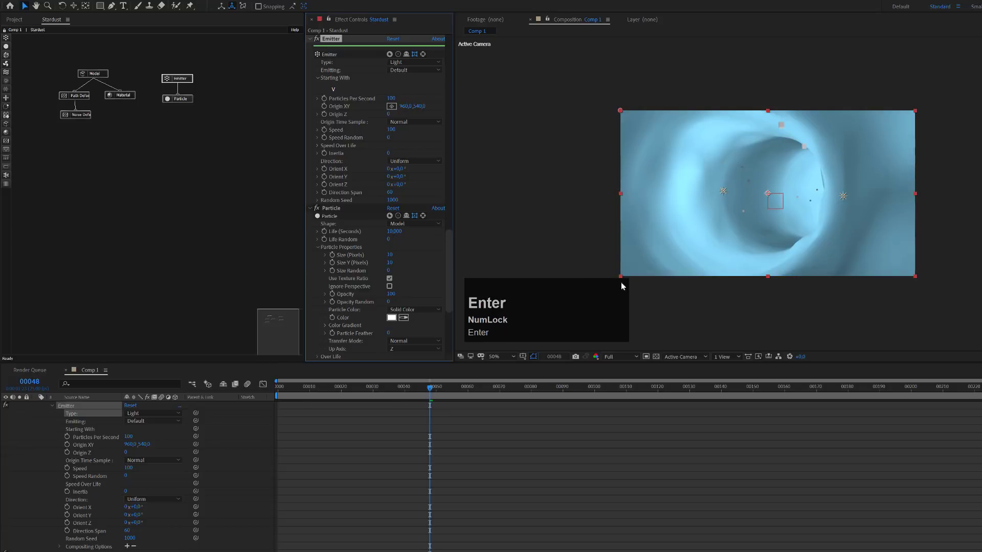
# - Raise the Emitter's Particles Per Second to 2740 and preview the particle flow up to frame 60
pyautogui.moveTo(302, 391); pyautogui.dragTo(360, 389)
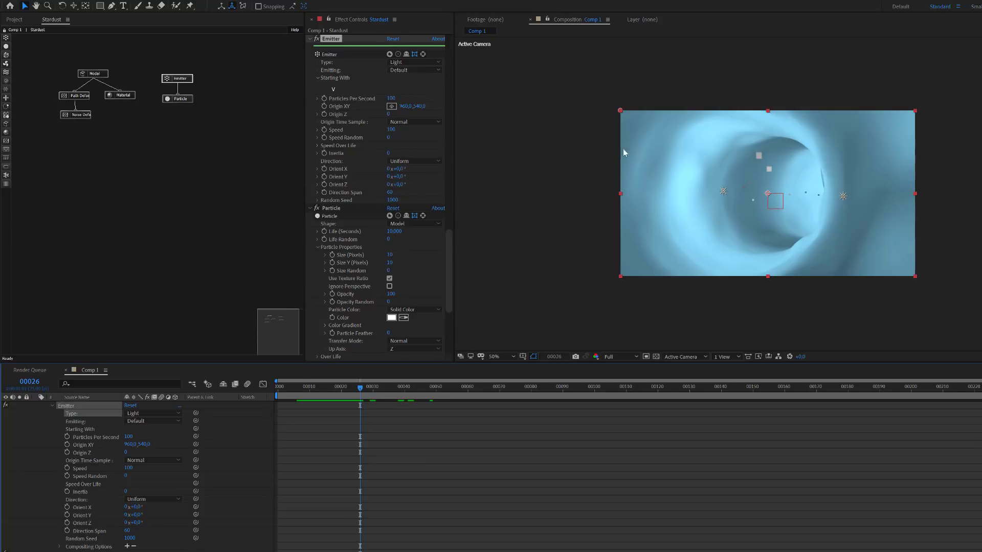
pyautogui.moveTo(390, 98); pyautogui.dragTo(506, 90)
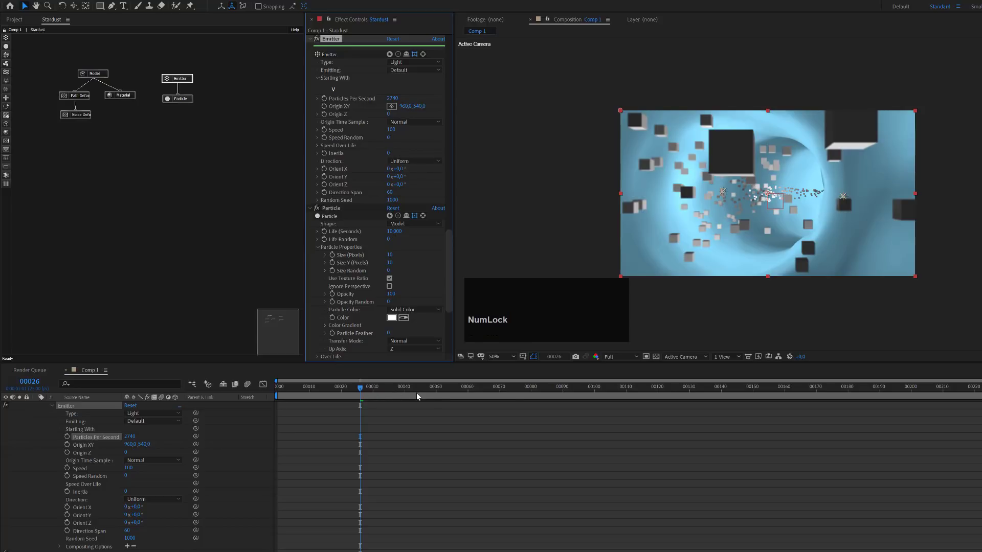
pyautogui.moveTo(467, 393)
pyautogui.mouseDown()
pyautogui.moveTo(611, 398)
pyautogui.moveTo(468, 401)
pyautogui.mouseUp()
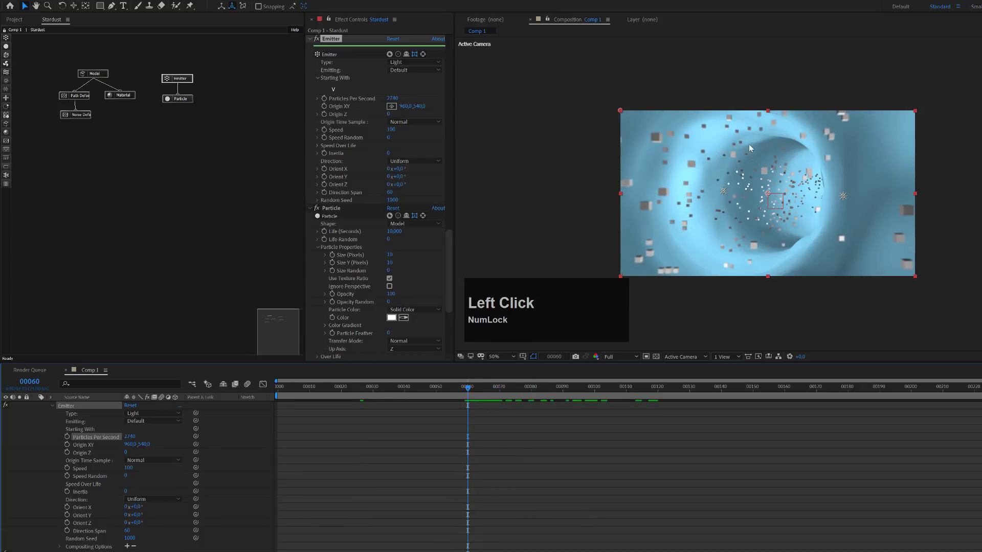
# - Set the Emitter's Speed to 200 and preview the particles' spread around frame 44
pyautogui.click(391, 131)
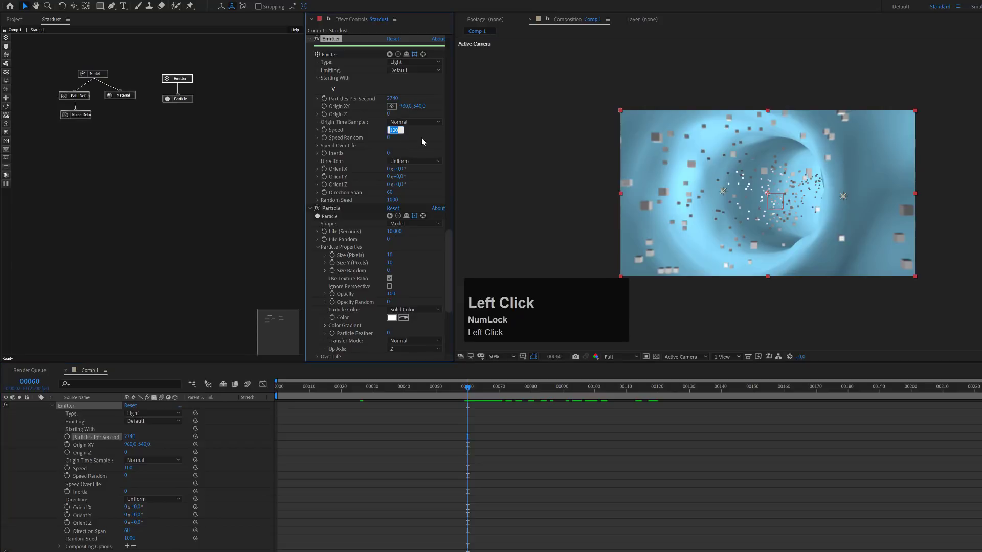
pyautogui.write('200')
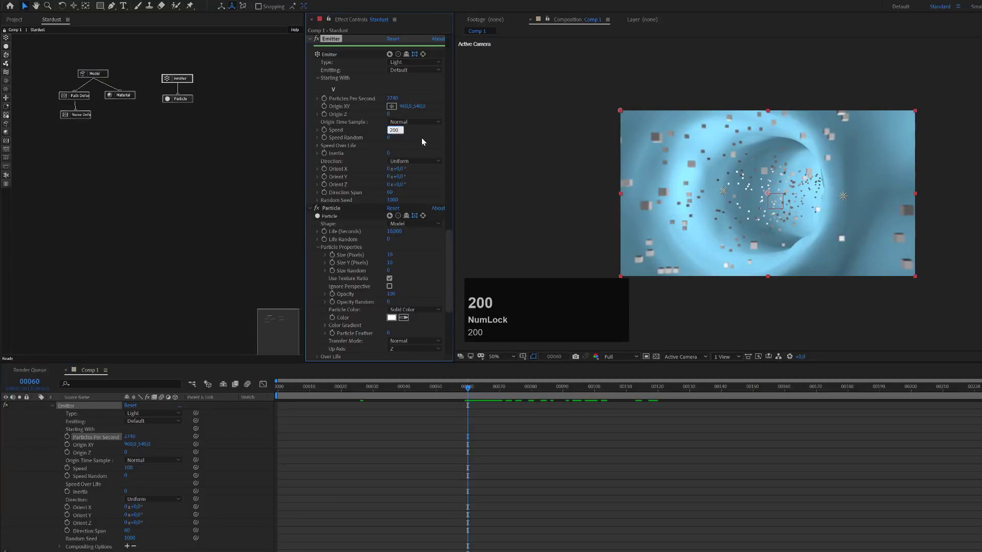
pyautogui.press('Return')
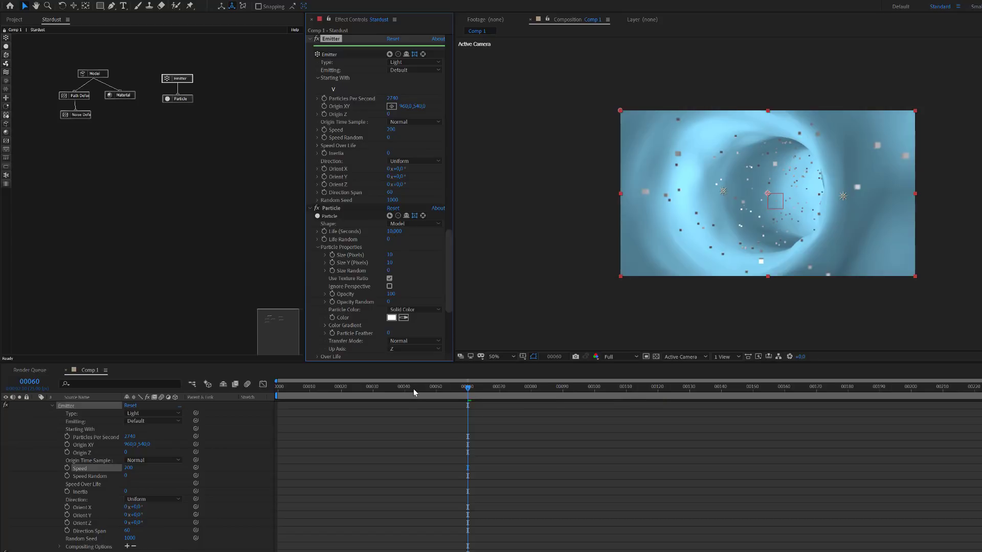
pyautogui.moveTo(413, 389)
pyautogui.mouseDown()
pyautogui.moveTo(358, 391)
pyautogui.moveTo(418, 392)
pyautogui.mouseUp()
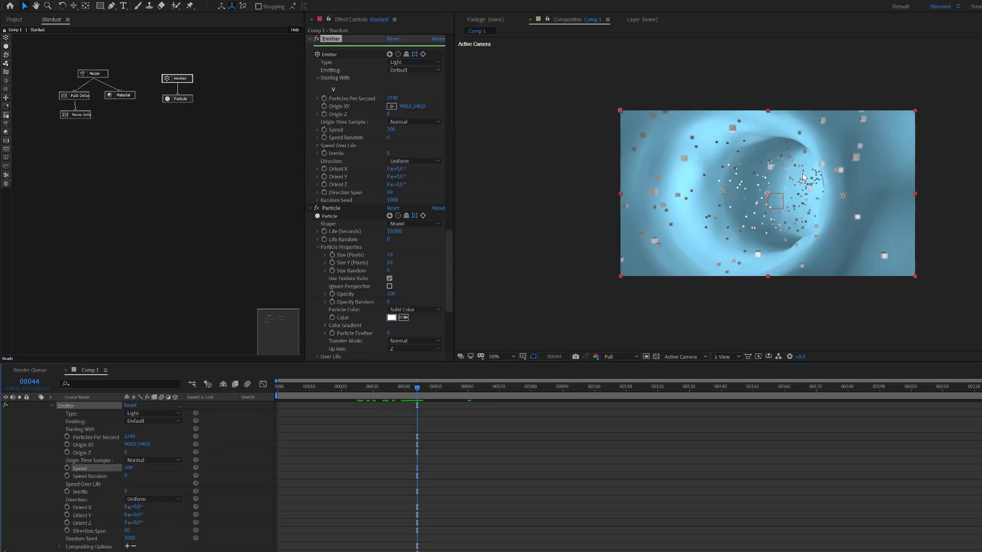
# - Shape the Emitter's Speed Over Life curve to drop to value 0 at life 27, and preview the motion
pyautogui.click(318, 146)
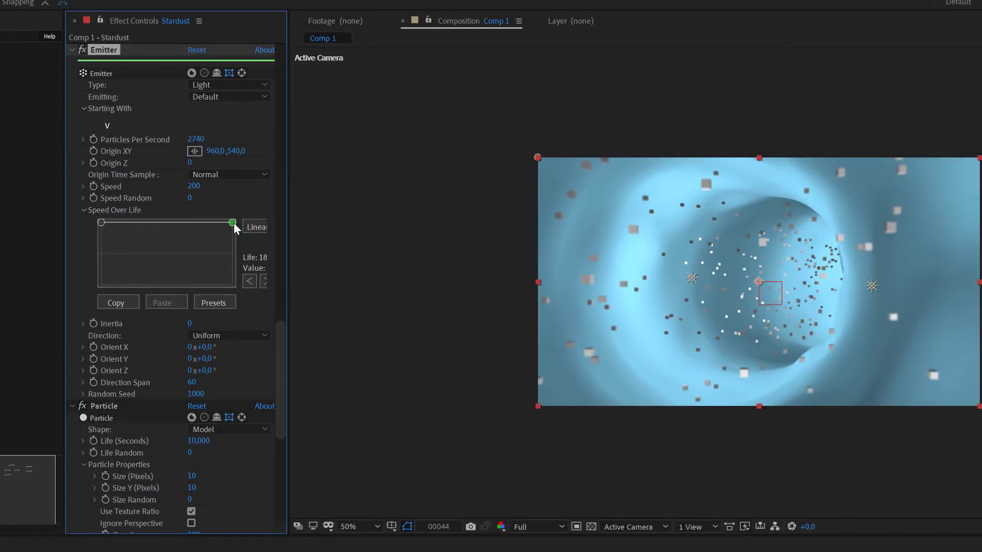
pyautogui.moveTo(233, 223); pyautogui.dragTo(141, 289)
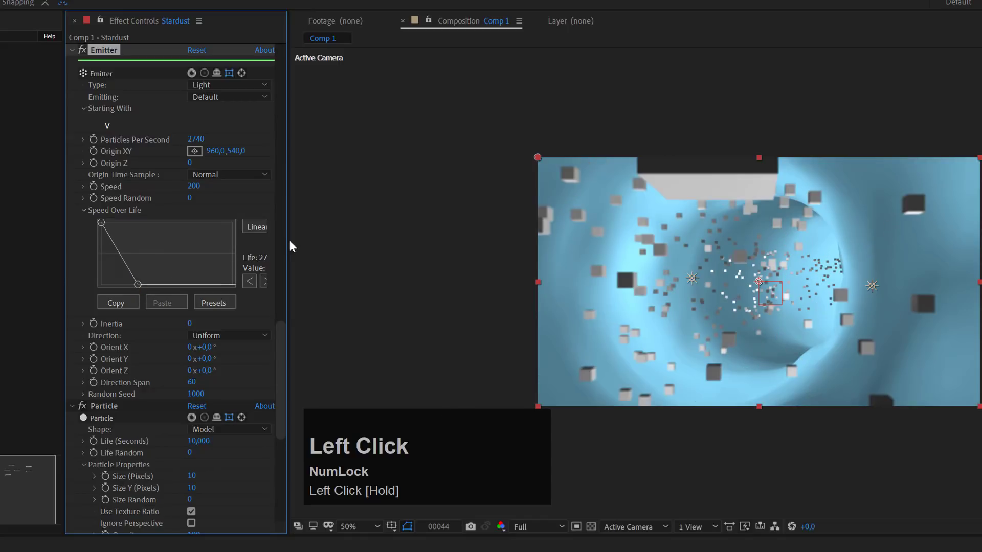
pyautogui.click(64, 195)
pyautogui.moveTo(43, 196); pyautogui.dragTo(19, 196)
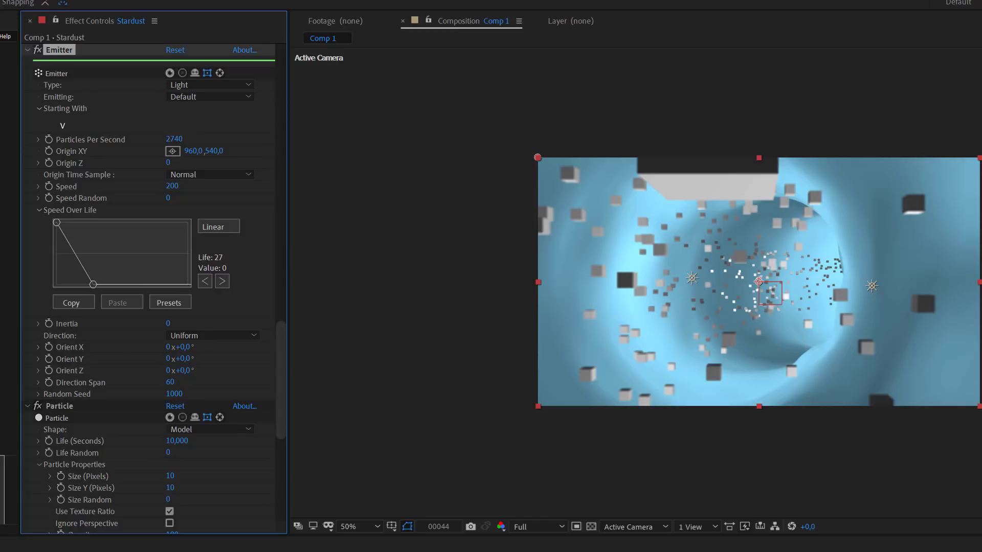
pyautogui.moveTo(440, 550); pyautogui.dragTo(468, 551)
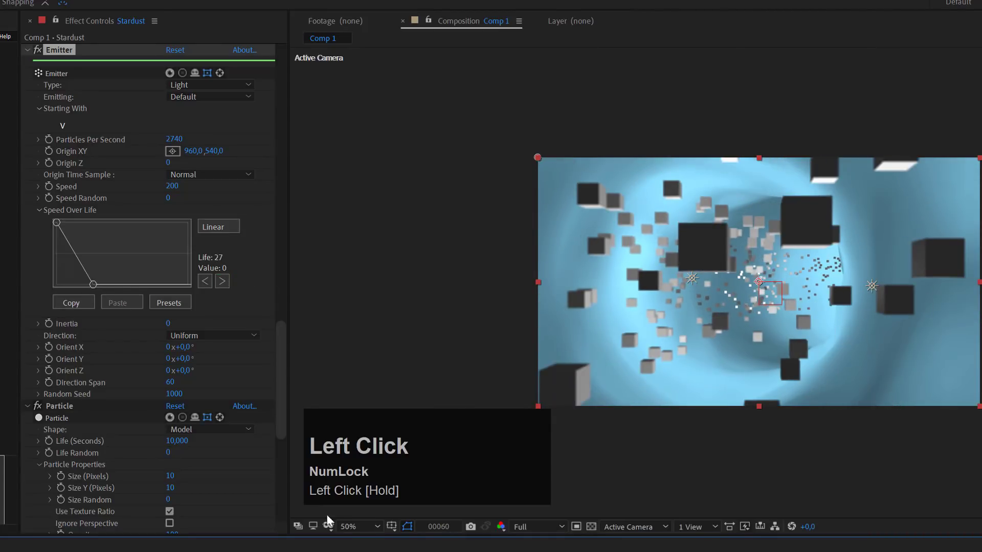
pyautogui.moveTo(467, 551)
pyautogui.mouseDown()
pyautogui.moveTo(504, 550)
pyautogui.moveTo(472, 550)
pyautogui.mouseUp()
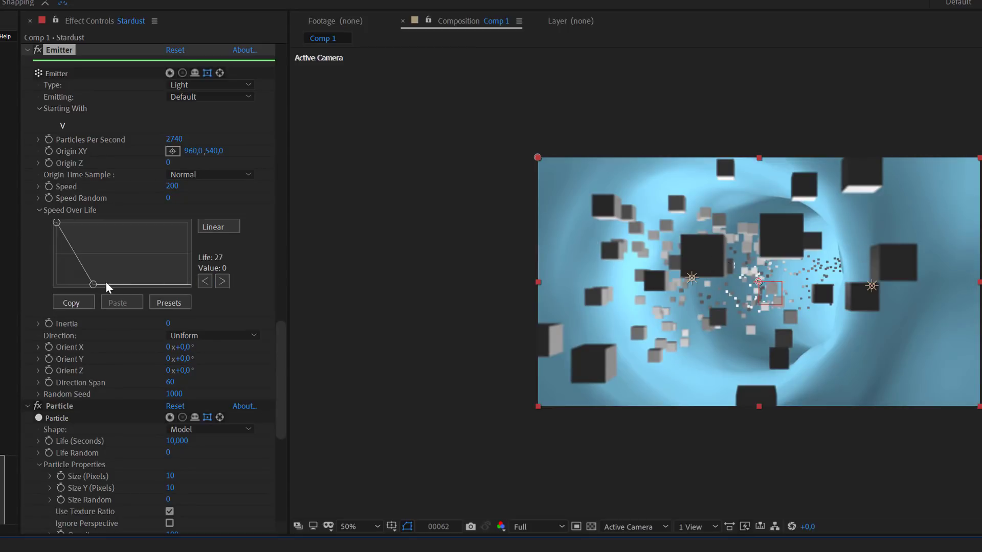
# - Move the Speed Over Life curve's lower point to life 33, value 51, and preview the motion
pyautogui.moveTo(93, 281); pyautogui.dragTo(100, 258)
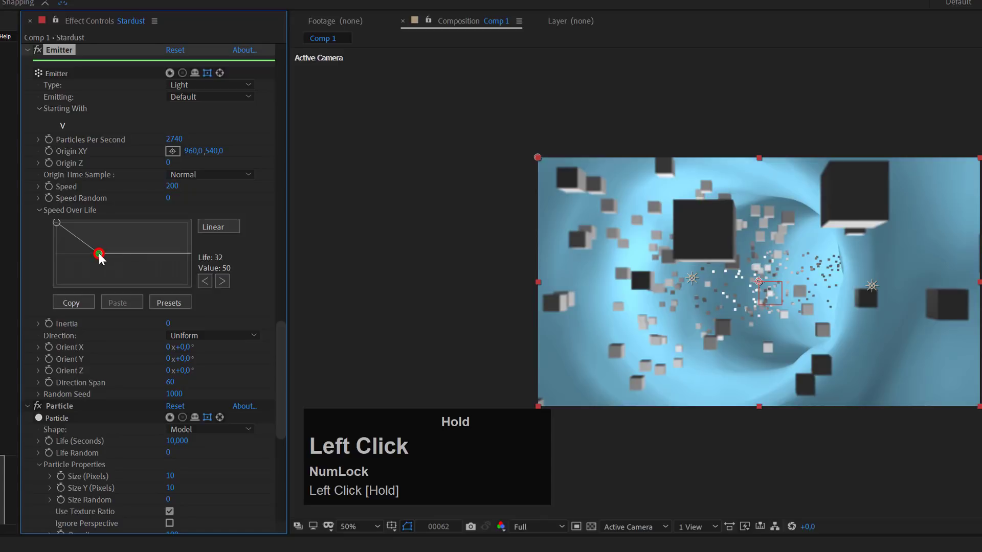
pyautogui.moveTo(100, 254); pyautogui.dragTo(103, 259)
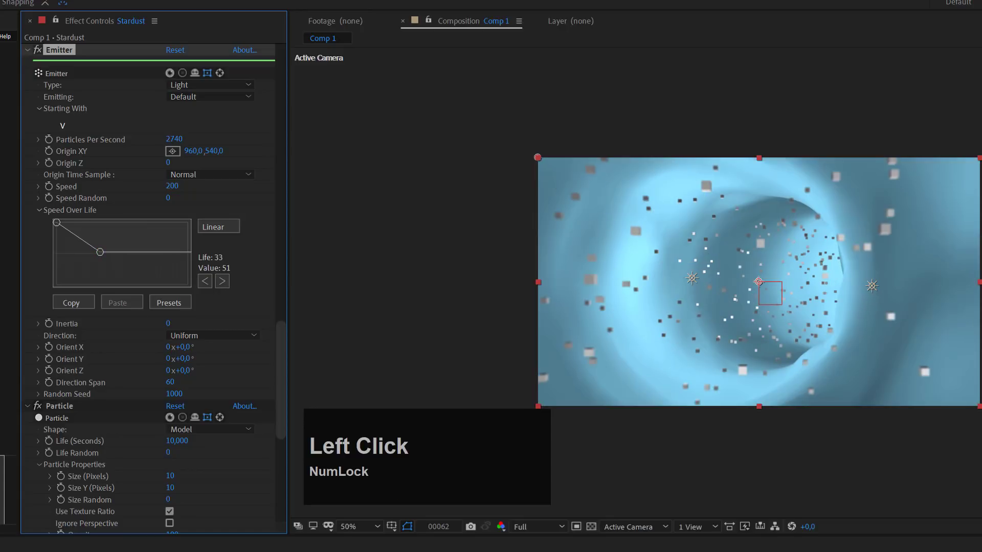
pyautogui.moveTo(512, 550)
pyautogui.mouseDown()
pyautogui.moveTo(491, 551)
pyautogui.moveTo(557, 550)
pyautogui.moveTo(527, 550)
pyautogui.mouseUp()
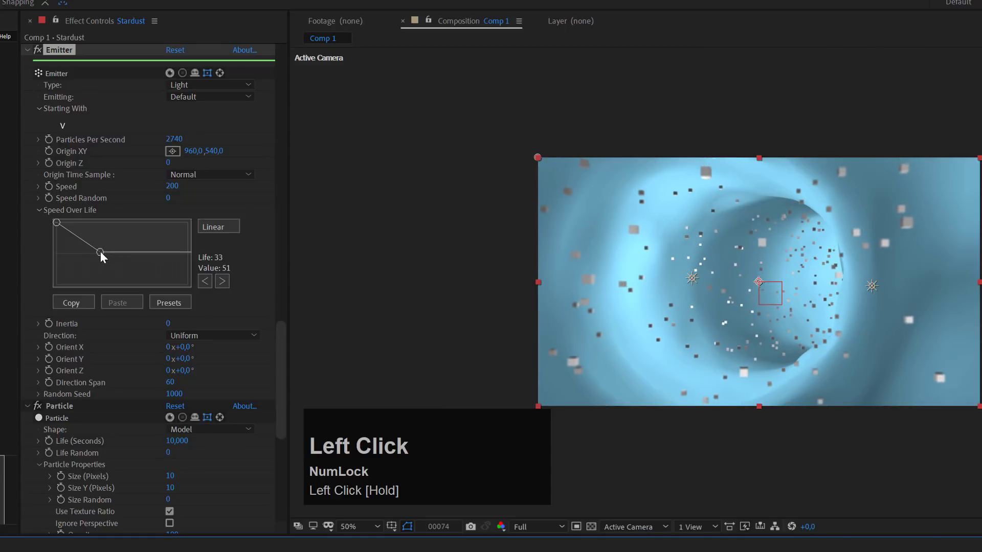
# - Move the lower point of the Emitter's Speed Over Life curve to life 20, value 51, previewing the motion between adjustments
pyautogui.moveTo(100, 253); pyautogui.dragTo(70, 253)
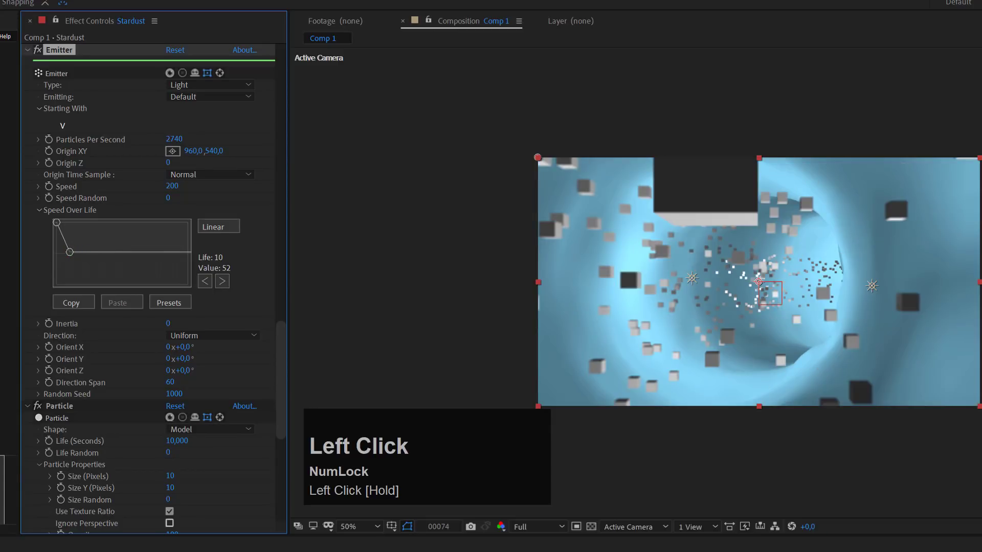
pyautogui.moveTo(461, 551); pyautogui.dragTo(521, 551)
pyautogui.moveTo(71, 252); pyautogui.dragTo(81, 253)
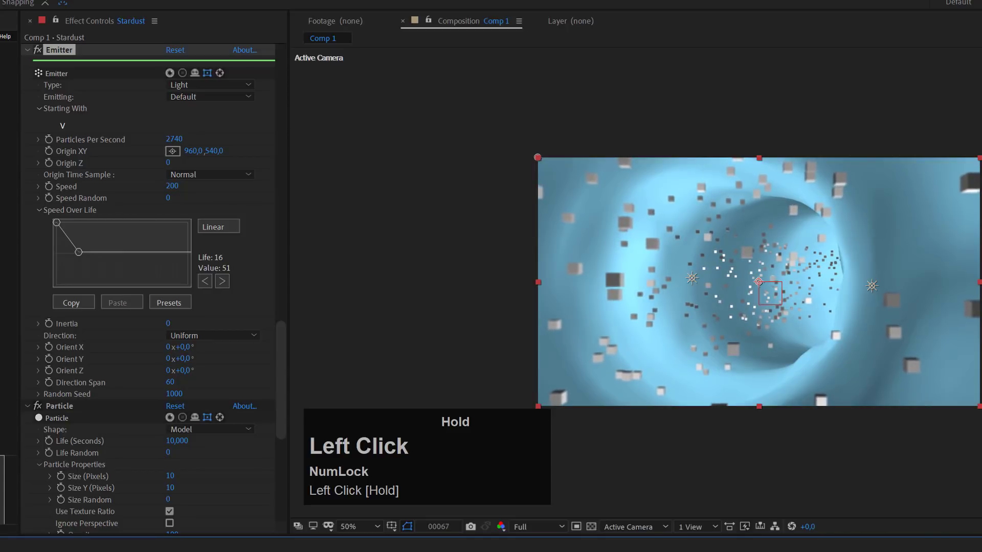
pyautogui.click(78, 253)
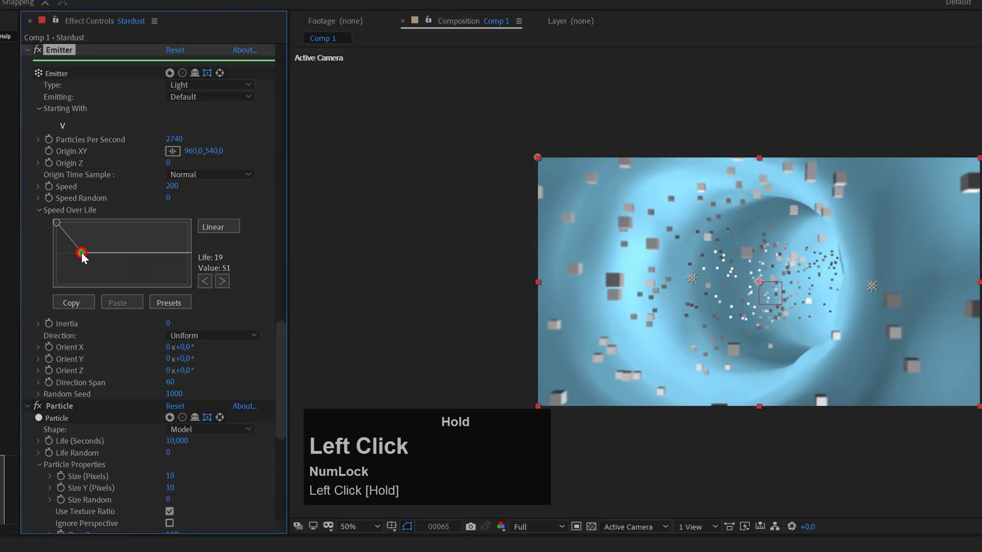
pyautogui.moveTo(84, 257); pyautogui.dragTo(84, 256)
# - Set the work area to begin at frame 70 and move the current time to frame 109
pyautogui.moveTo(604, 549); pyautogui.dragTo(499, 390)
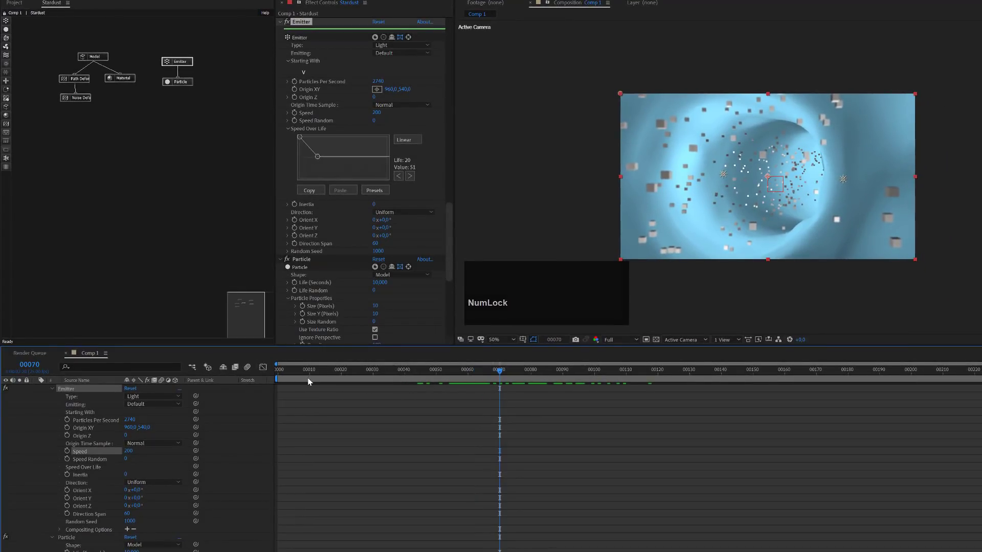
pyautogui.press('b')
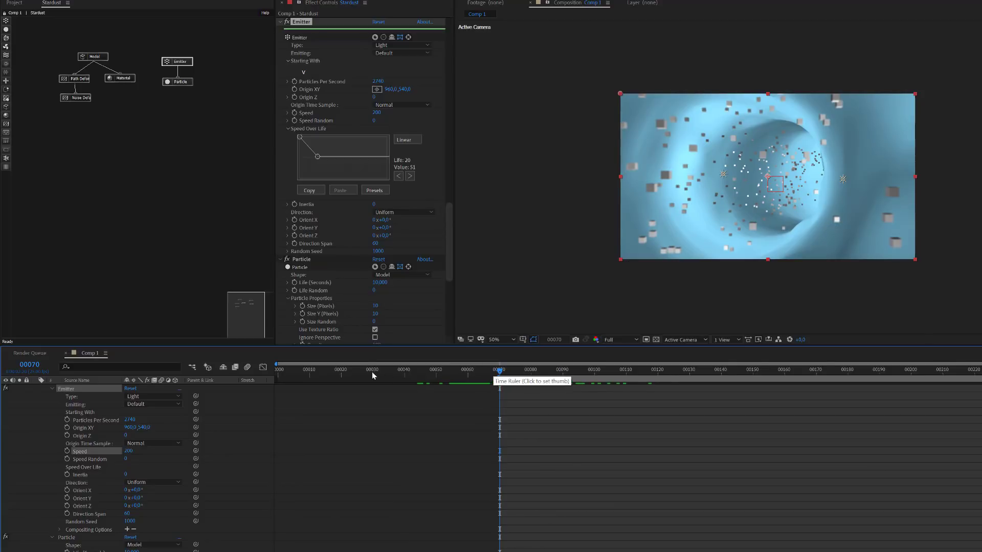
pyautogui.moveTo(329, 372); pyautogui.dragTo(624, 397)
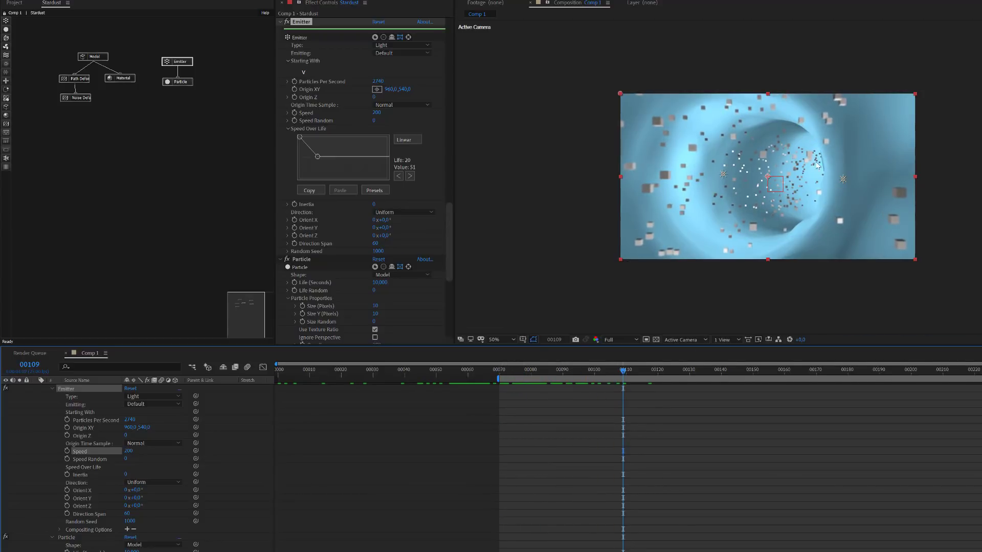
# - Set Angle Random to 100 in the Particle node's Rotation Properties
pyautogui.click(183, 84)
pyautogui.scroll(-3, 365, 255)
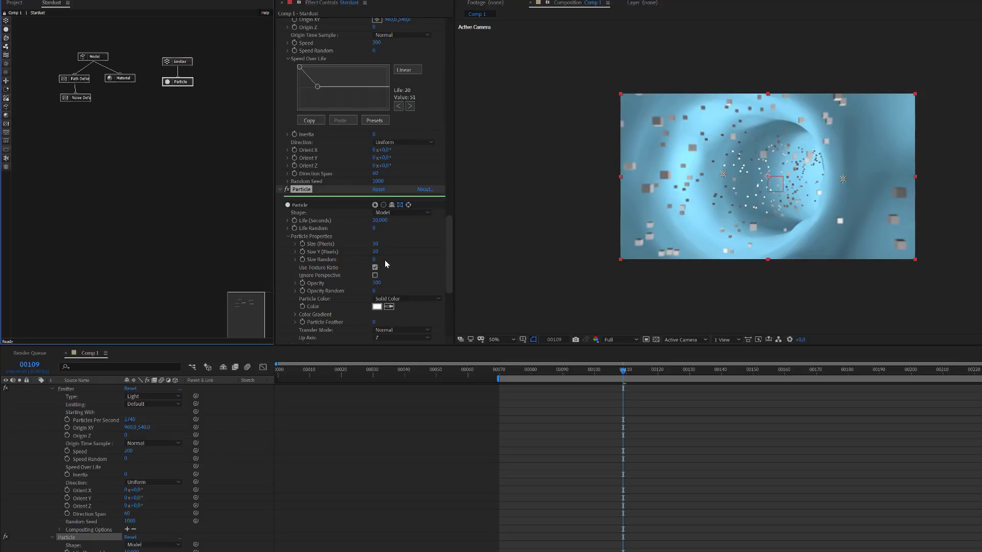
pyautogui.scroll(-2, 384, 260)
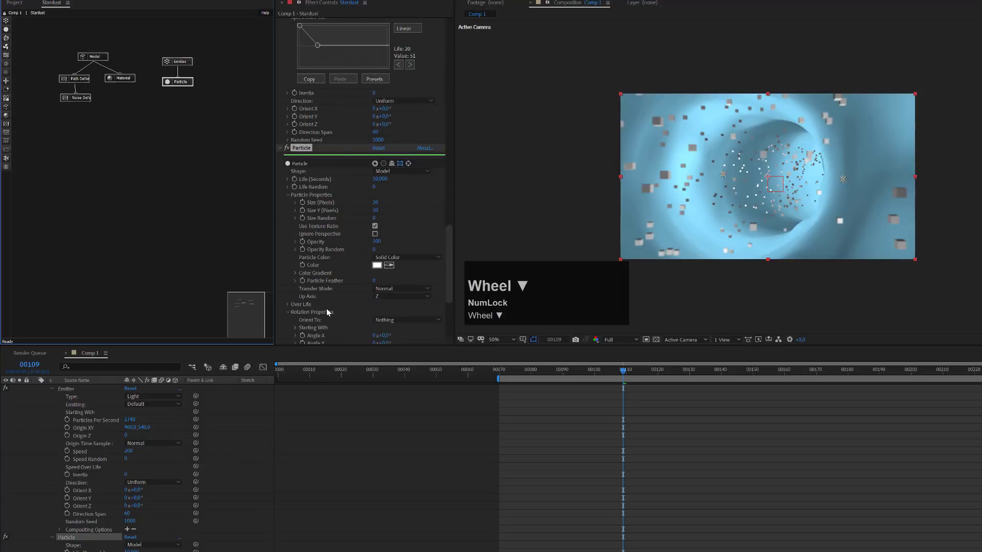
pyautogui.scroll(-2, 326, 308)
pyautogui.scroll(-3, 354, 286)
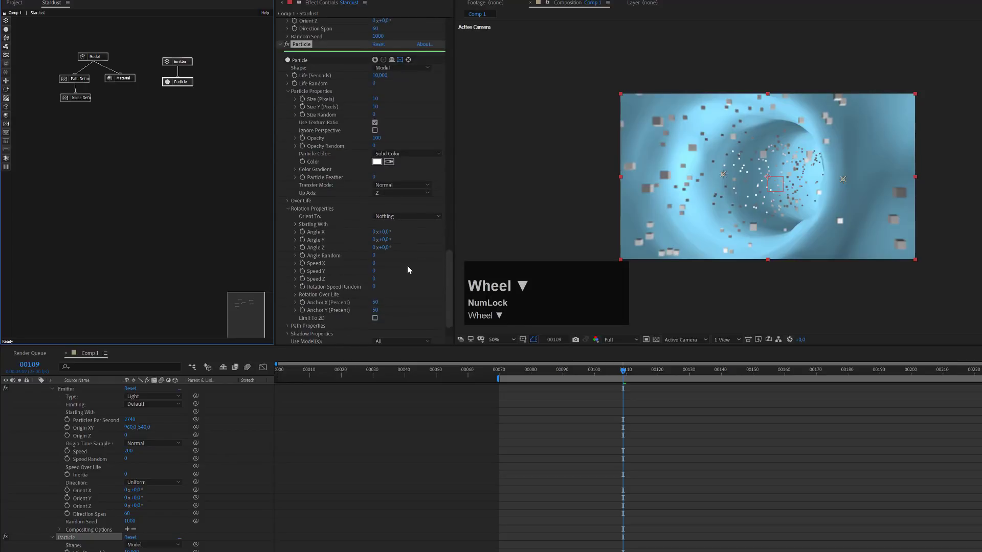
pyautogui.moveTo(375, 256); pyautogui.dragTo(491, 264)
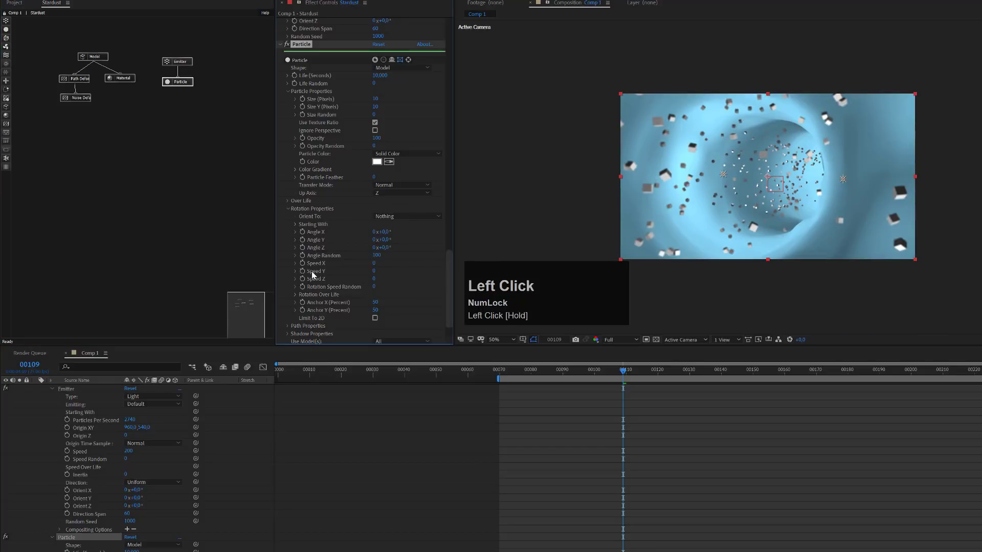
# - Set the Particle's rotation Speed X and Speed Y to 5
pyautogui.click(375, 264)
pyautogui.write('5')
pyautogui.press('Tab')
pyautogui.write('5')
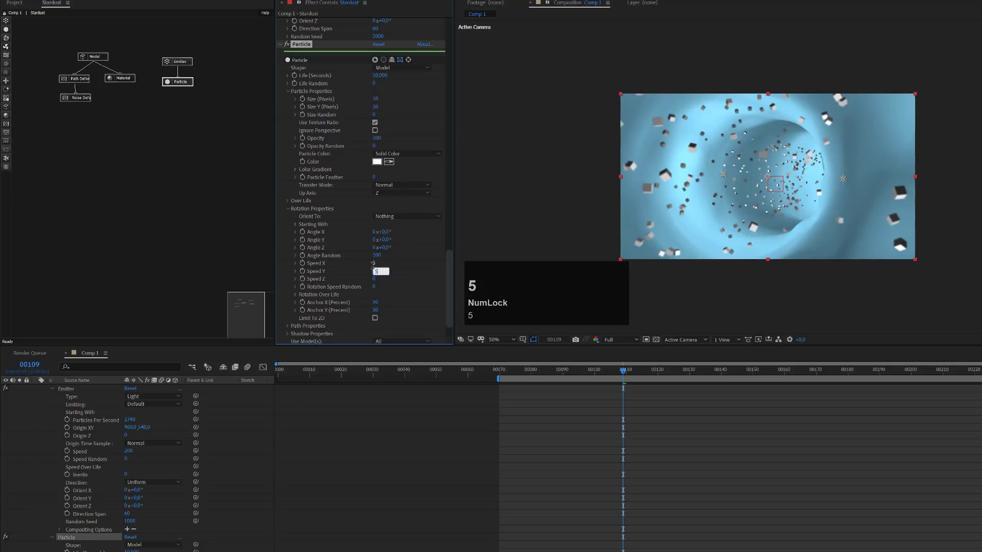
pyautogui.press('Tab')
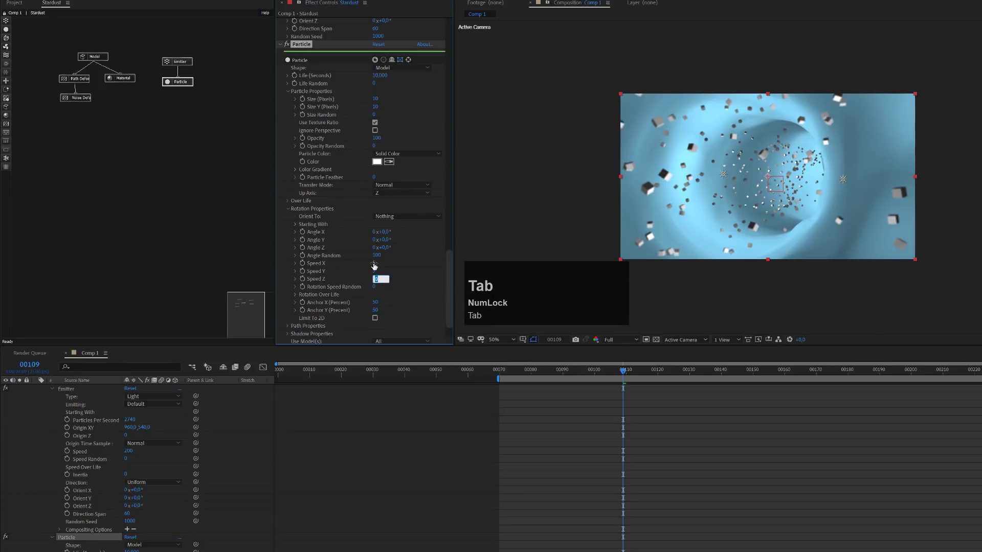
# - Set the Particle's rotation Speed X, Speed Y and Speed Z to 3 and Rotation Speed Random to 50
pyautogui.click(376, 264)
pyautogui.write('3')
pyautogui.press('Tab')
pyautogui.write('3')
pyautogui.press('Tab')
pyautogui.write('3')
pyautogui.press('Tab')
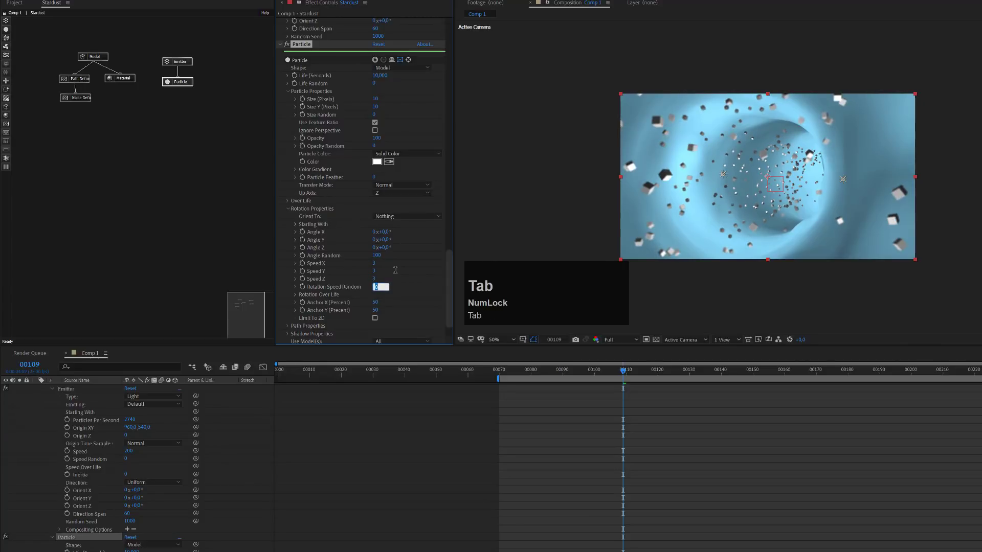
pyautogui.write('59')
pyautogui.press('BackSpace')
pyautogui.write('0')
# - Preview the particles' rotation within the work area and leave the current time at frame 75
pyautogui.scroll(2, 831, 213)
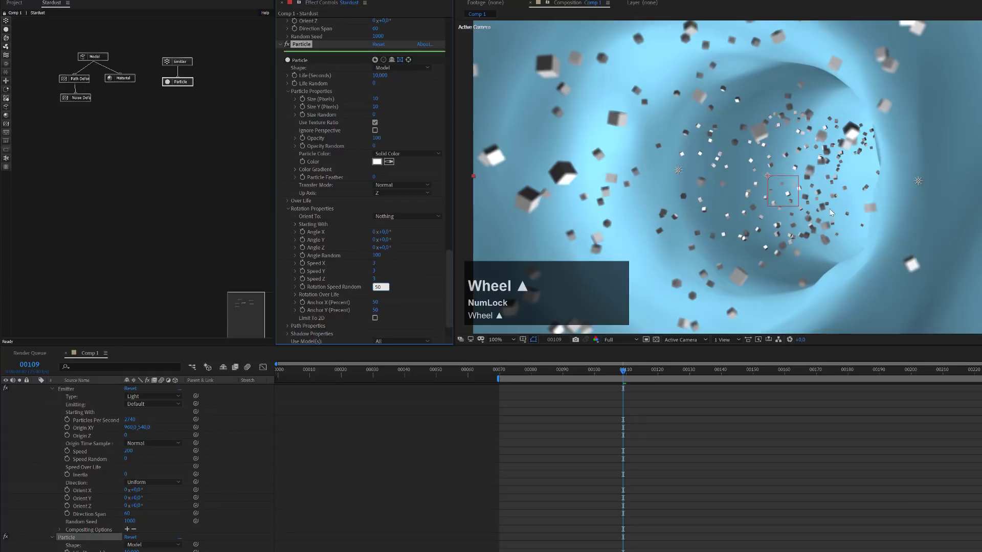
pyautogui.click(516, 372)
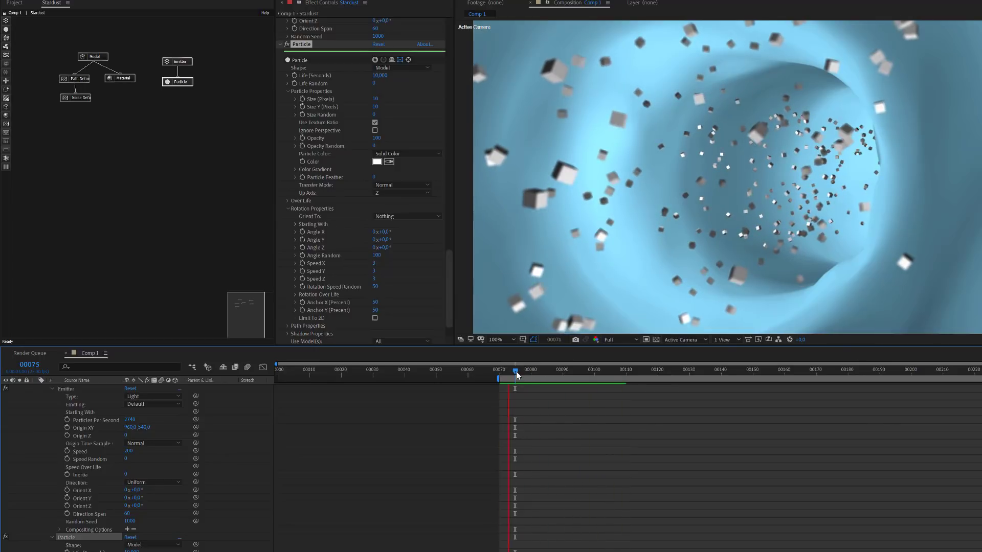
pyautogui.press('space')
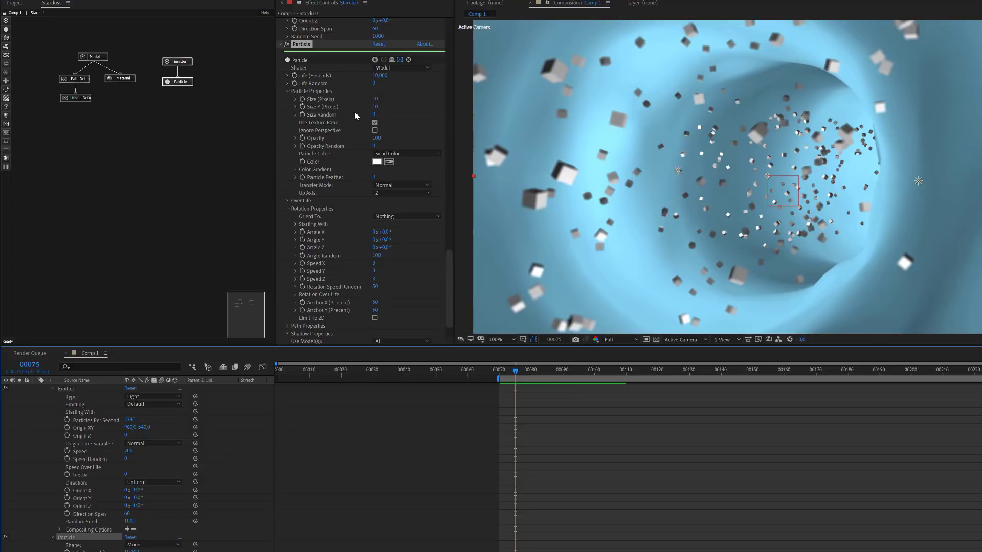
# - Add the Blood Cell 01 preset from the 3D Library's Science > Biology folder and place its nodes below the Particle node
pyautogui.moveTo(447, 237); pyautogui.dragTo(451, 26)
pyautogui.click(323, 48)
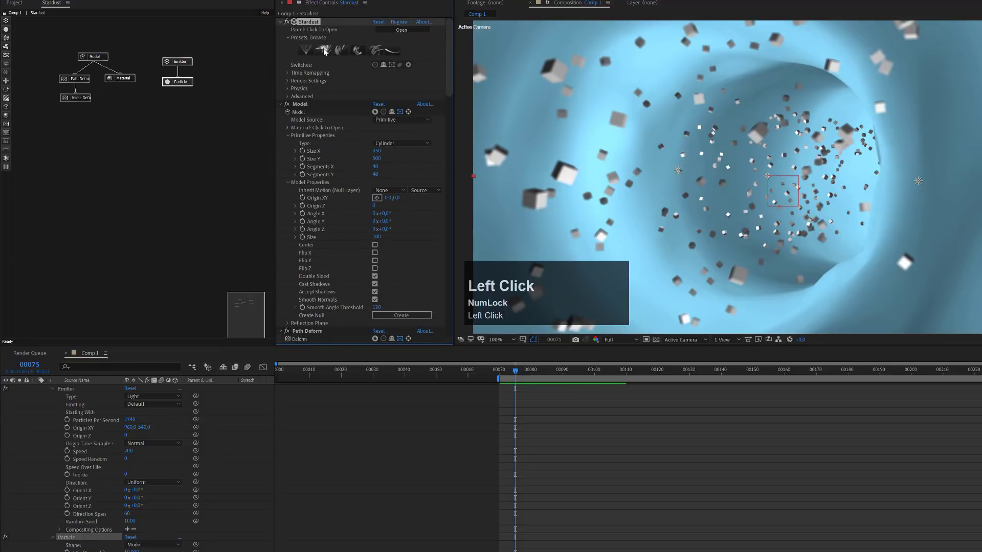
pyautogui.doubleClick(499, 172)
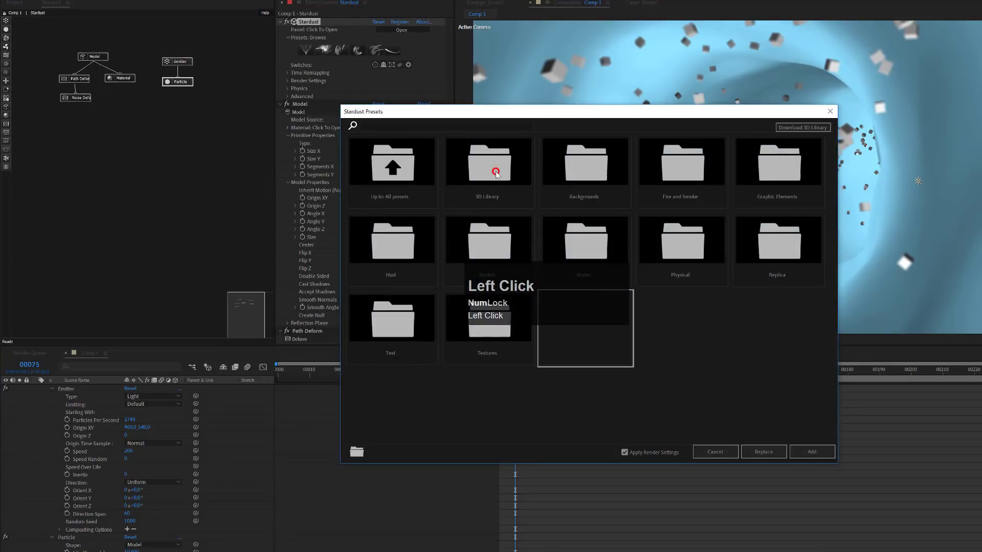
pyautogui.moveTo(603, 116); pyautogui.dragTo(741, 64)
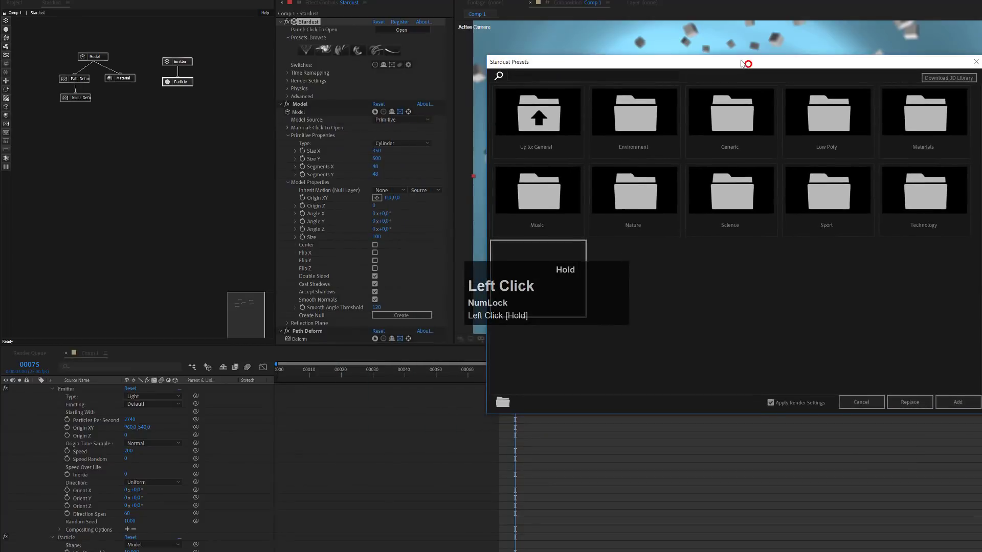
pyautogui.doubleClick(714, 205)
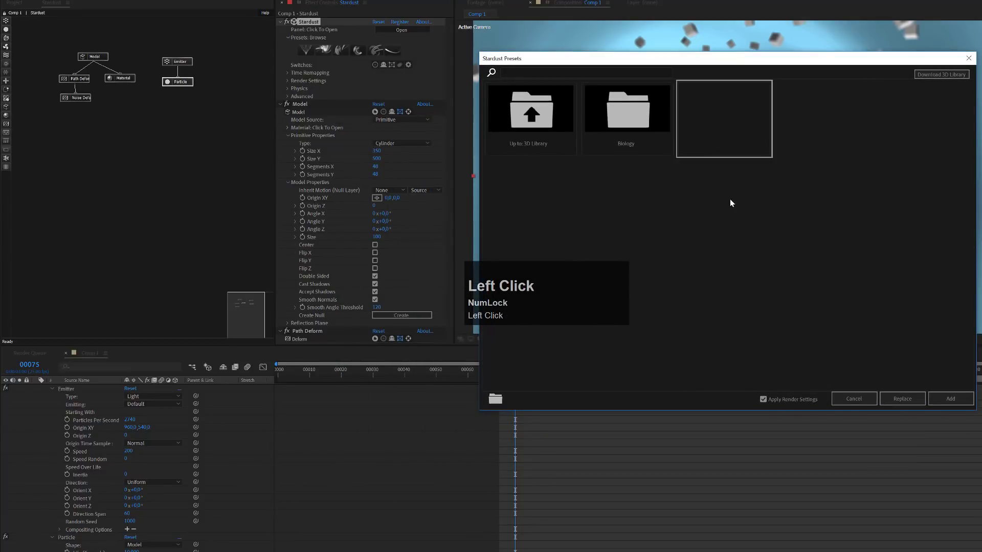
pyautogui.doubleClick(613, 116)
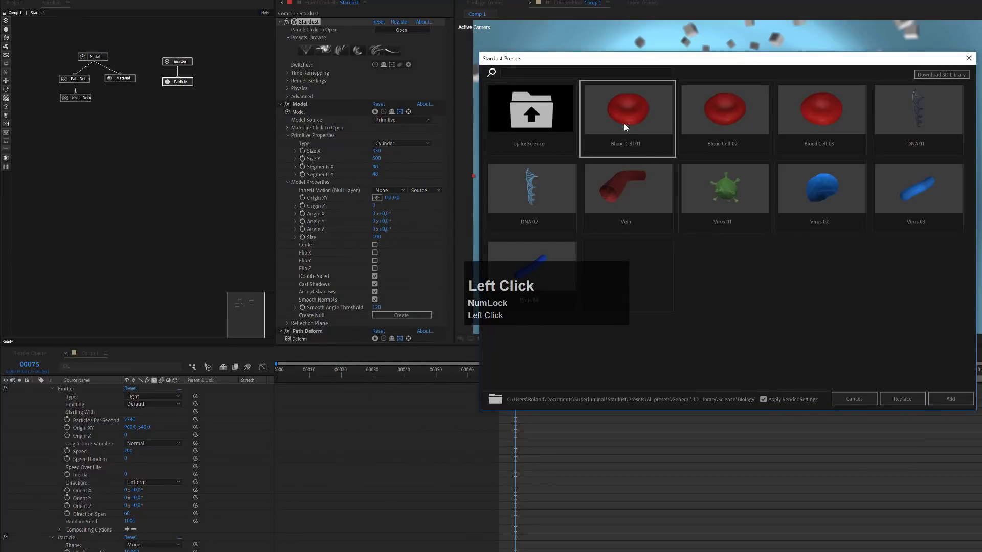
pyautogui.click(624, 124)
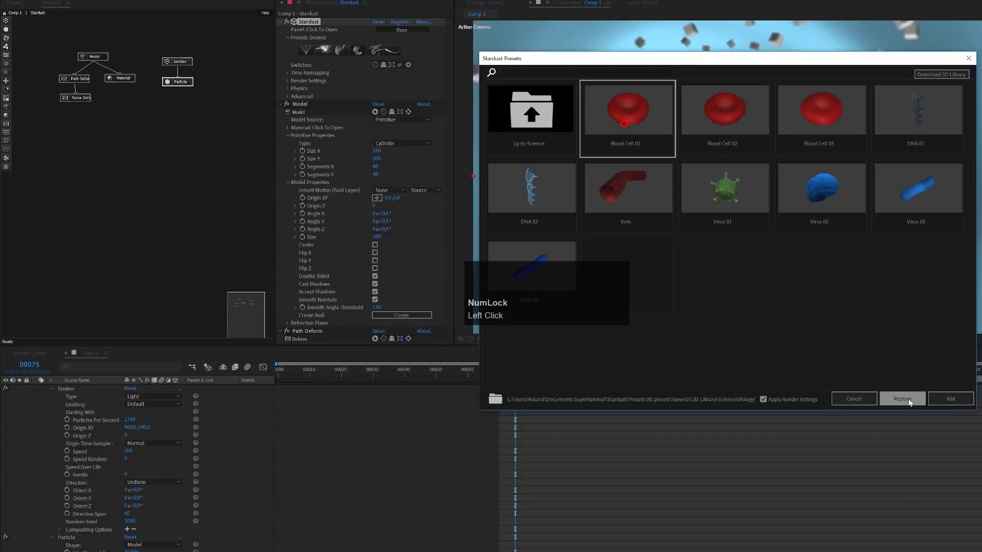
pyautogui.click(950, 399)
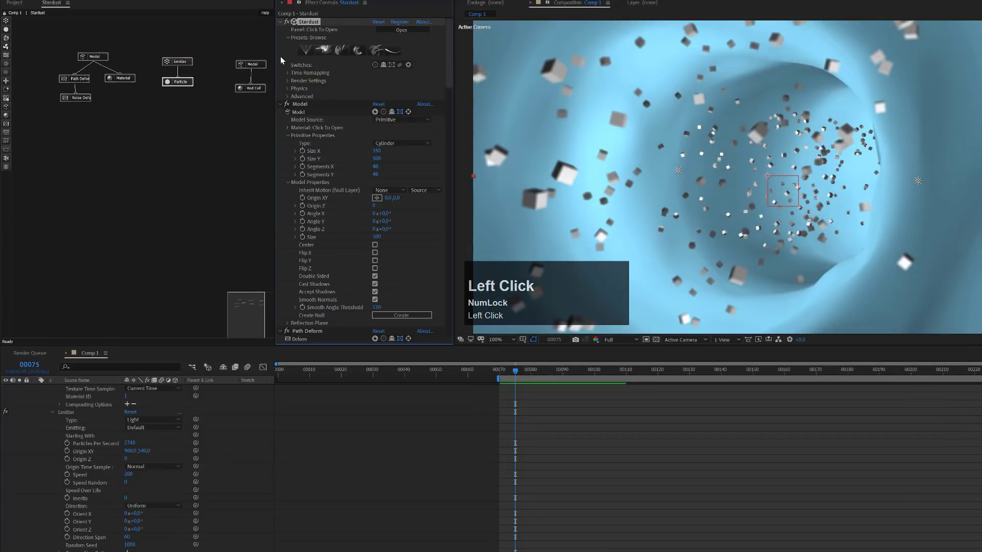
pyautogui.moveTo(241, 116); pyautogui.dragTo(187, 112)
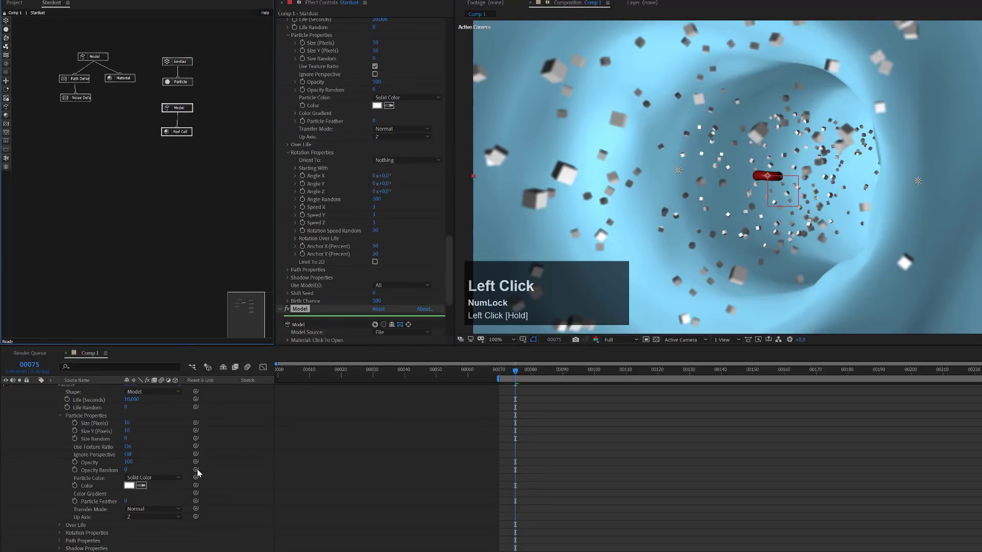
# - Delete the four vein texture layers and the Stardust Null directly below them from Comp 1
pyautogui.scroll(5, 30, 450)
pyautogui.click(50, 432)
pyautogui.press('u')
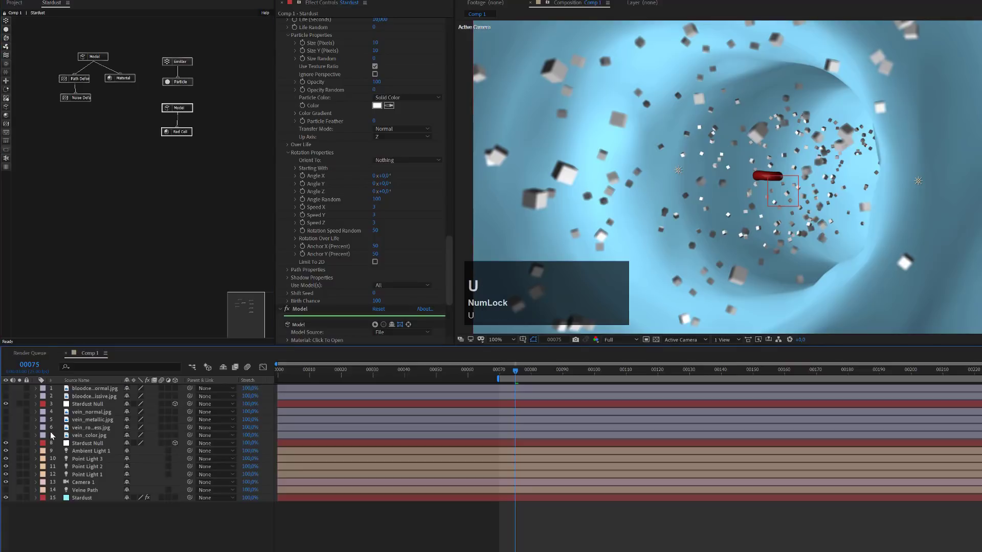
pyautogui.click(93, 412)
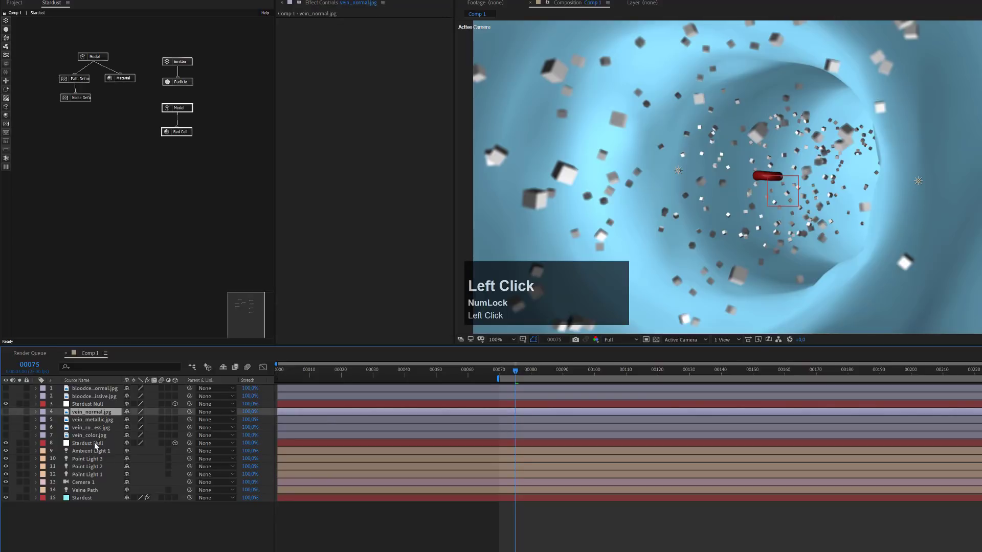
pyautogui.keyDown('shift'); pyautogui.click(95, 443); pyautogui.keyUp('shift')
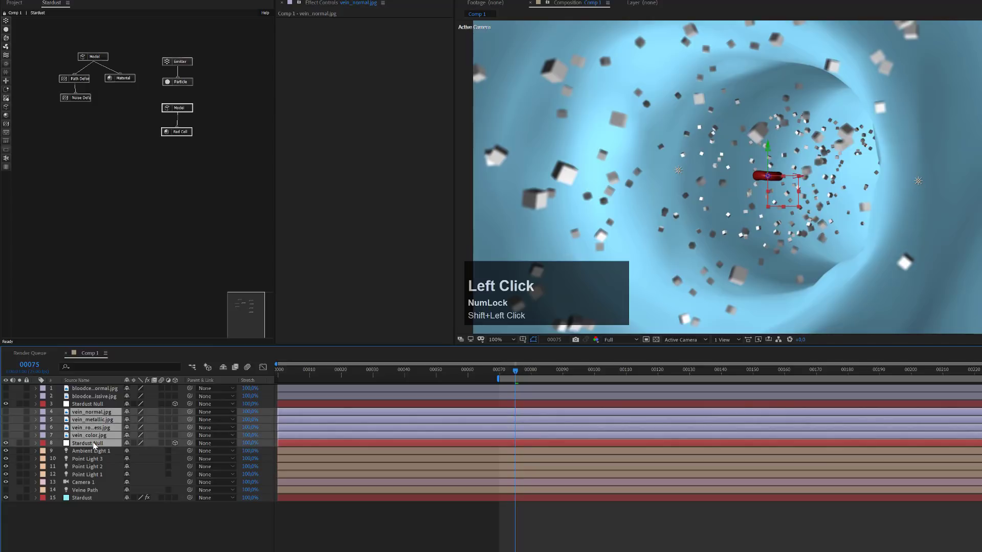
pyautogui.press('Delete')
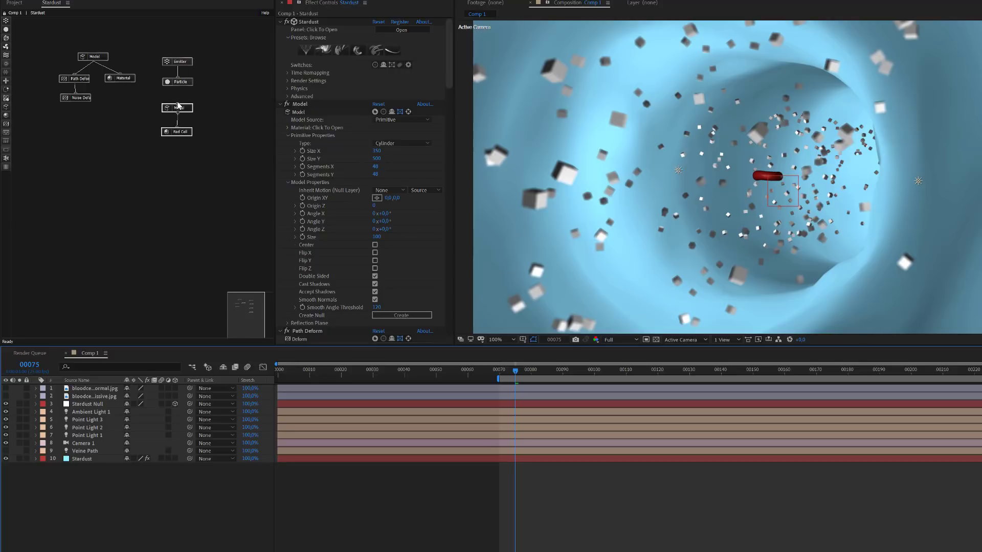
# - Connect the blood cell Model node to the Particle node and shift the blood cell nodes slightly aside
pyautogui.moveTo(180, 107); pyautogui.dragTo(180, 89)
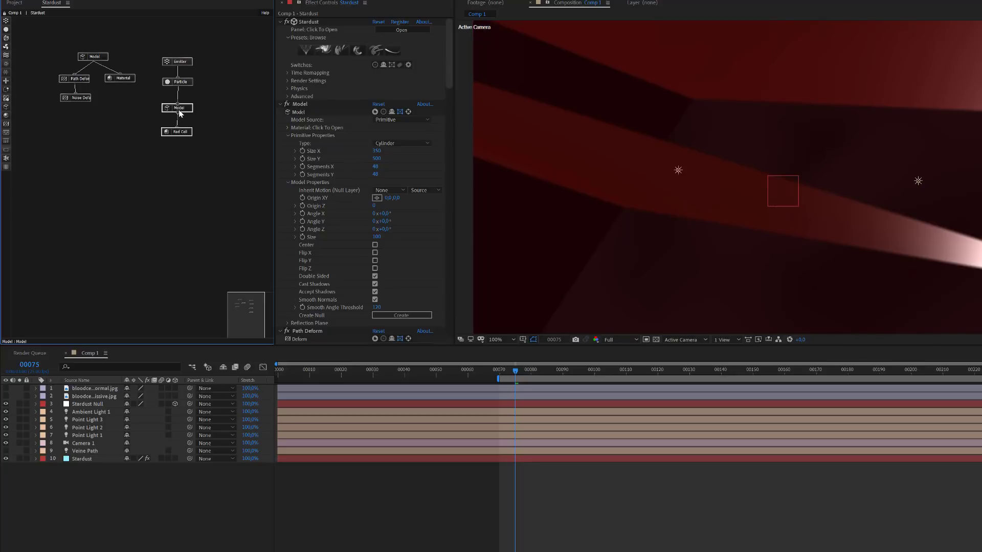
pyautogui.moveTo(188, 107); pyautogui.dragTo(164, 105)
# - Try Size 5 for the blood cell Model, then settle on Size 3 in its Model Properties
pyautogui.click(158, 107)
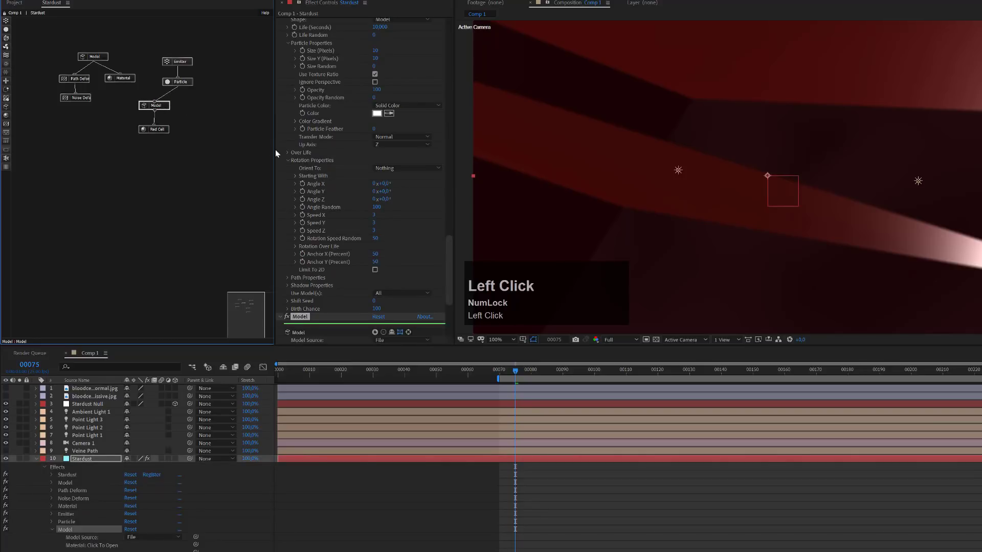
pyautogui.scroll(-3, 372, 293)
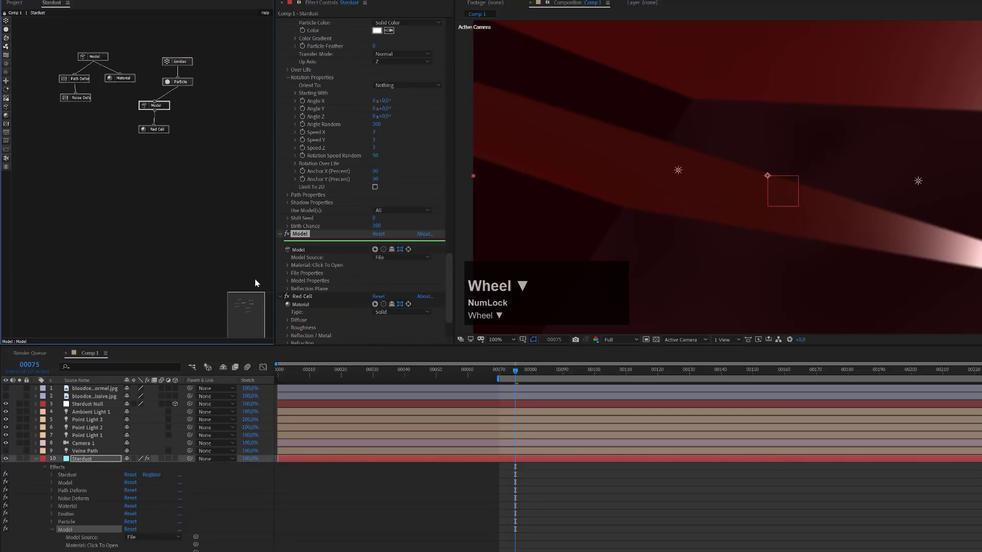
pyautogui.click(288, 280)
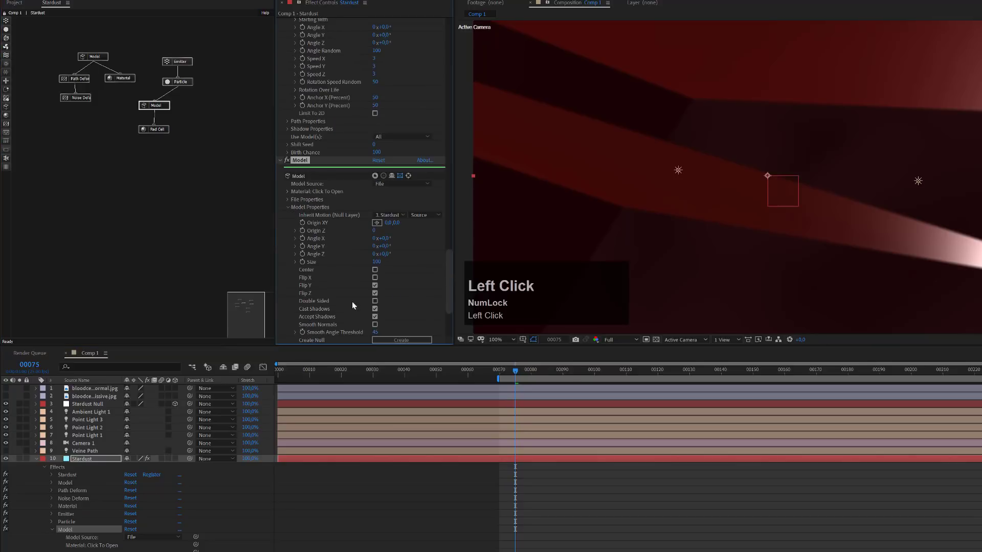
pyautogui.click(376, 265)
pyautogui.write('5')
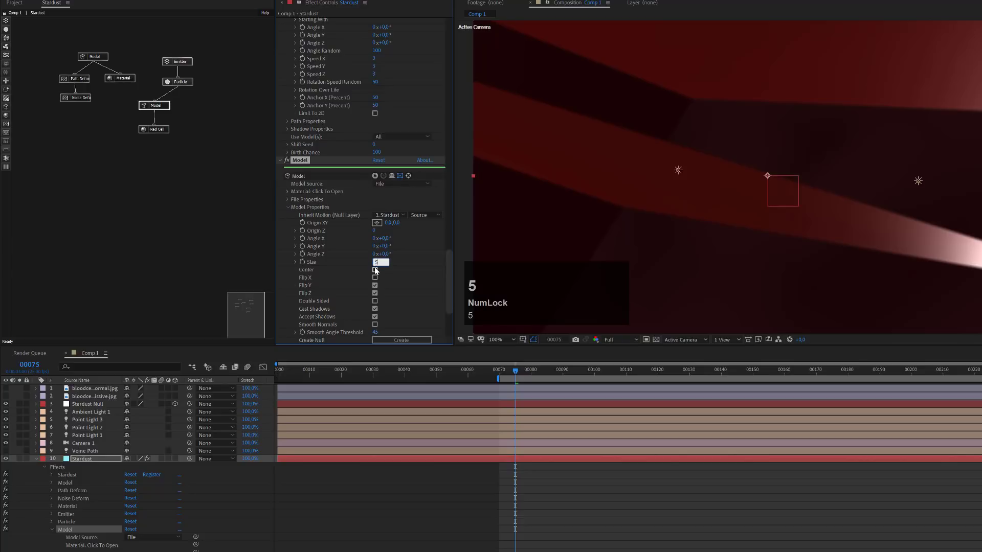
pyautogui.press('Return')
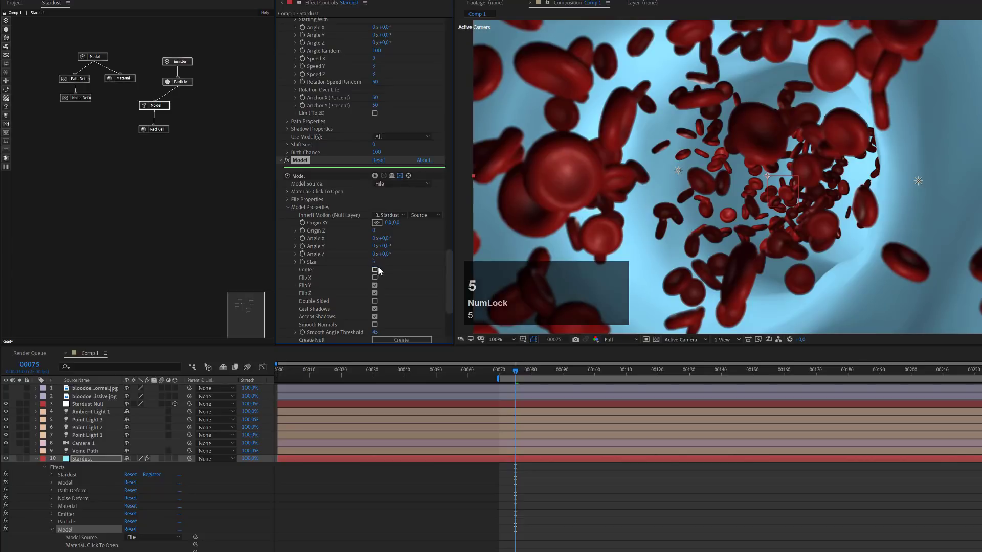
pyautogui.click(375, 263)
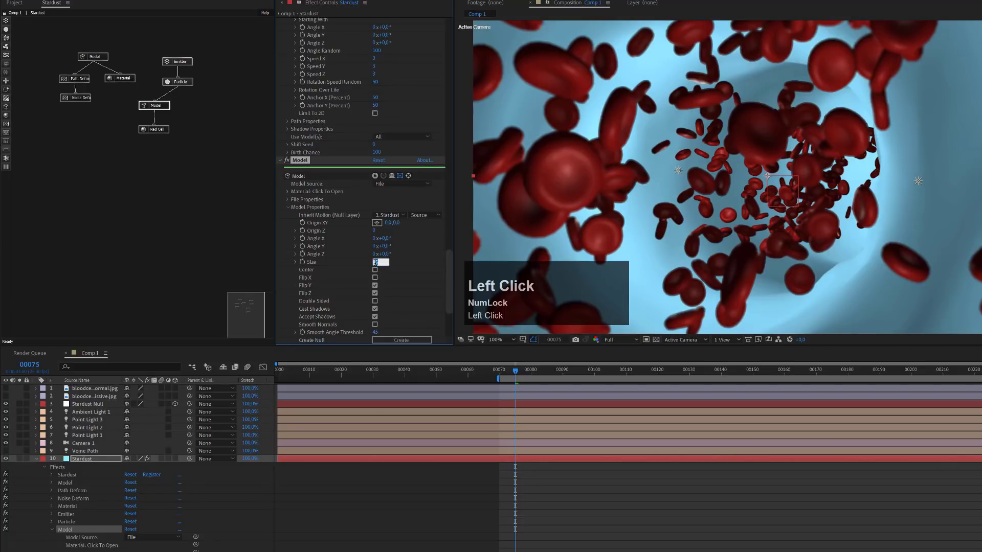
pyautogui.write('3')
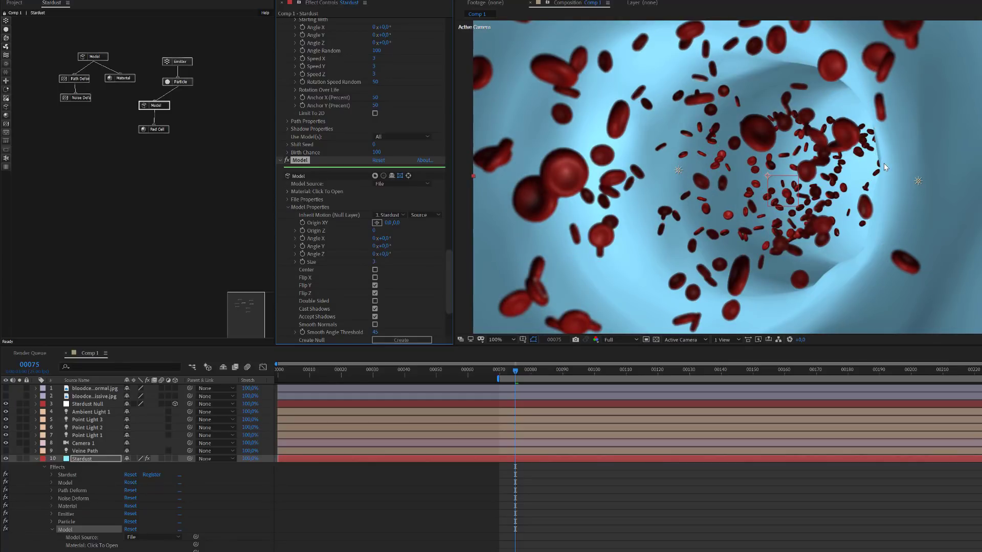
pyautogui.press('F2')
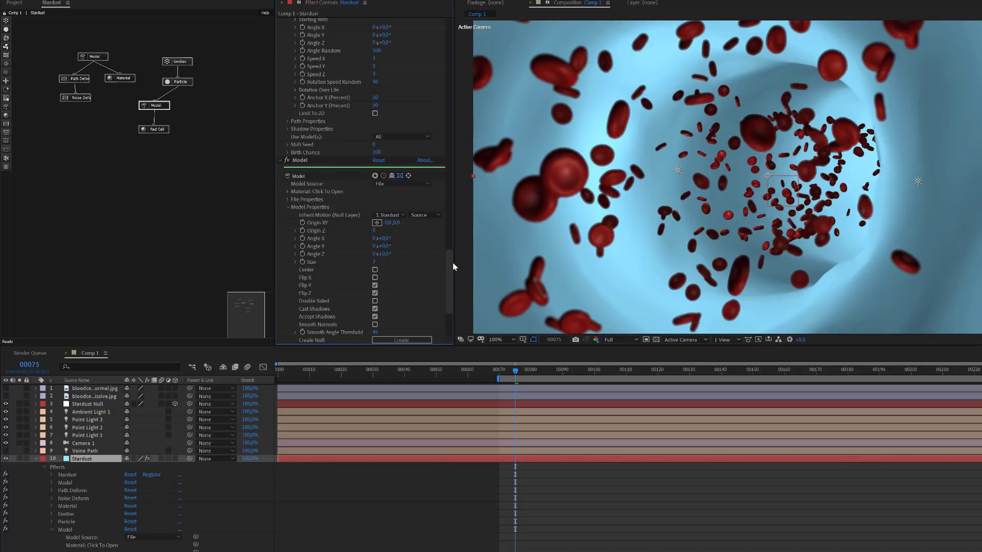
# - Open the Red Cell material node's settings
pyautogui.moveTo(449, 265); pyautogui.dragTo(452, 35)
pyautogui.click(162, 127)
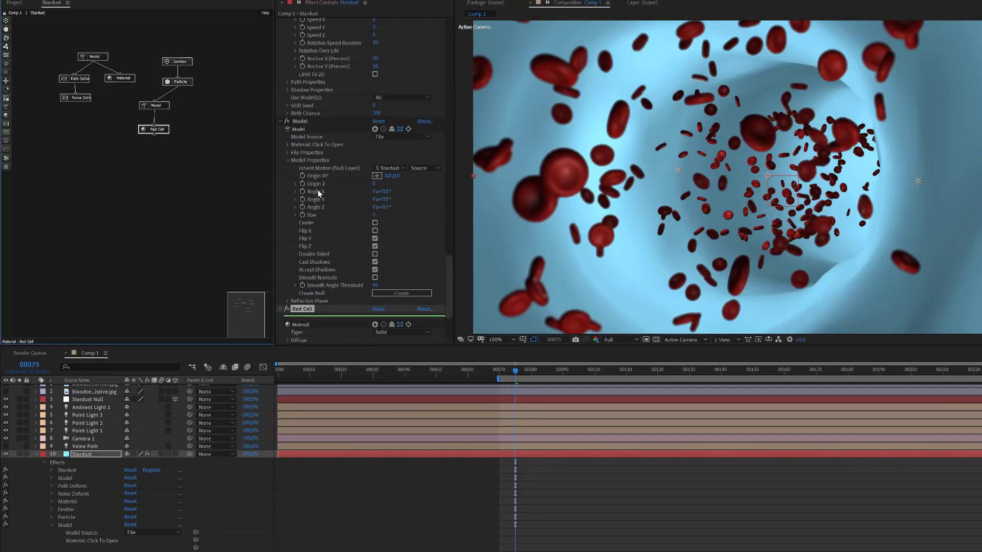
# - Expand the Red Cell material's subsurface scattering settings and turn on Subsurface Scattering in the Stardust render settings
pyautogui.scroll(-4, 312, 247)
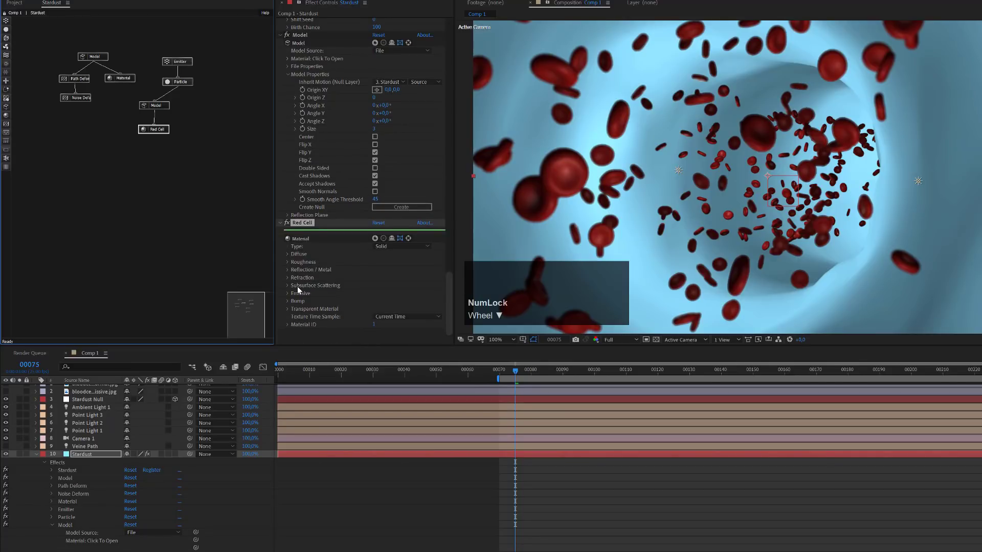
pyautogui.click(288, 286)
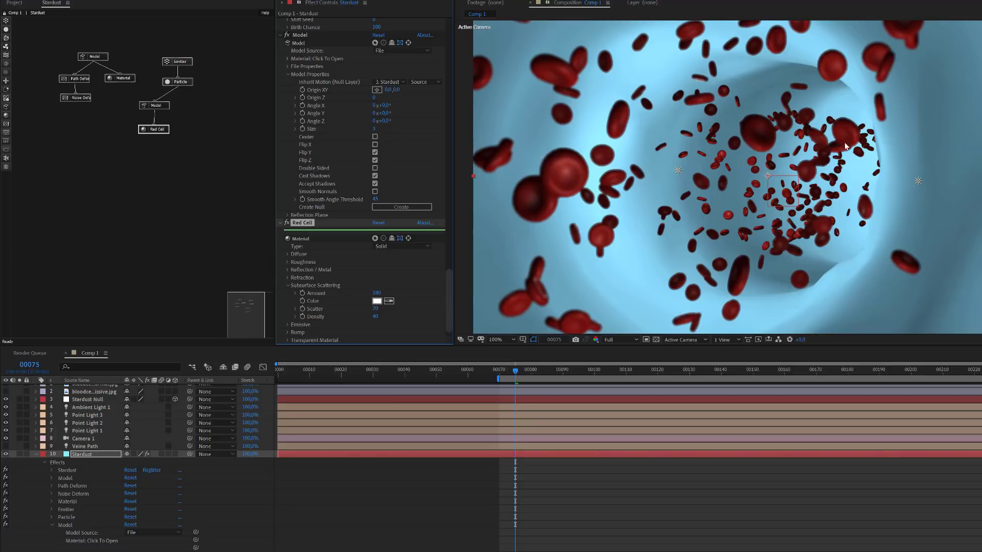
pyautogui.moveTo(450, 282); pyautogui.dragTo(461, 21)
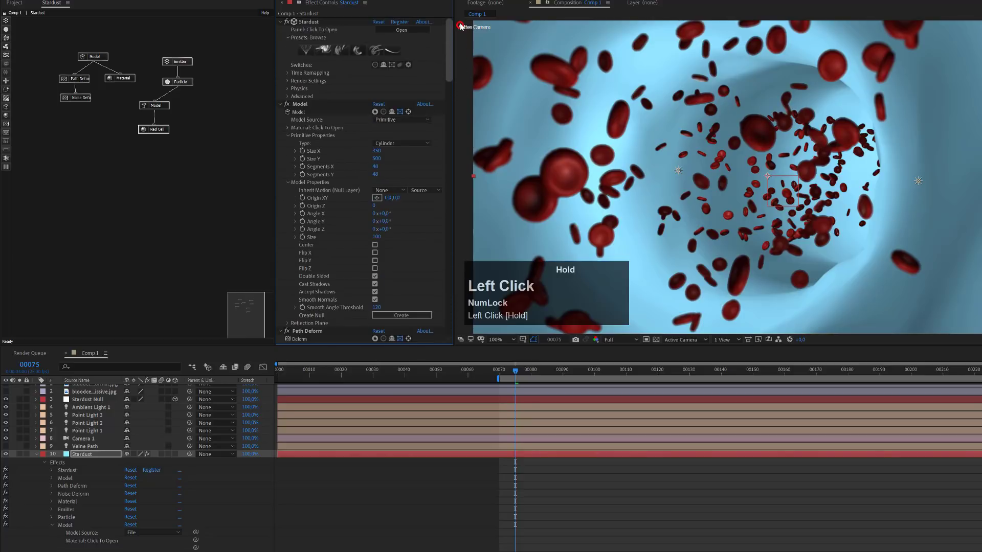
pyautogui.click(288, 81)
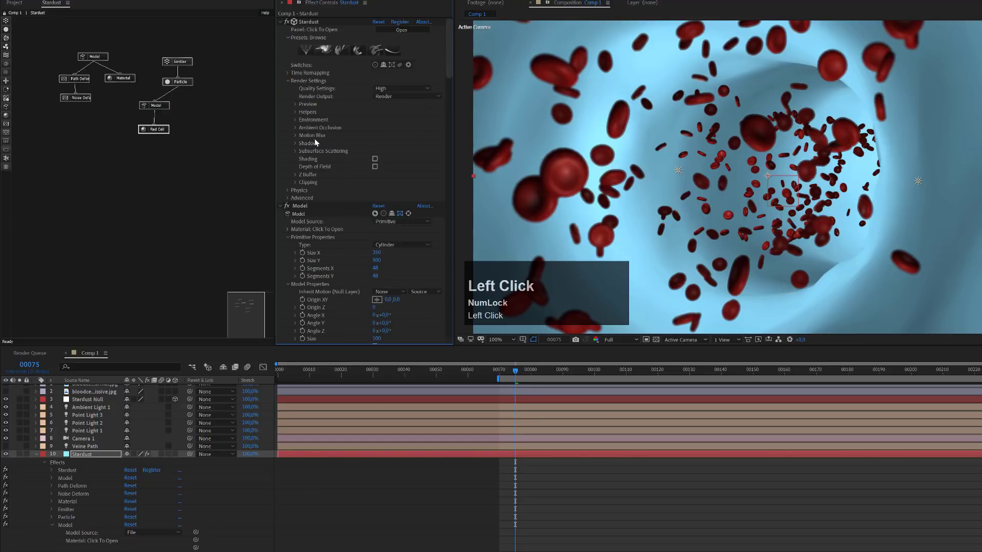
pyautogui.click(294, 151)
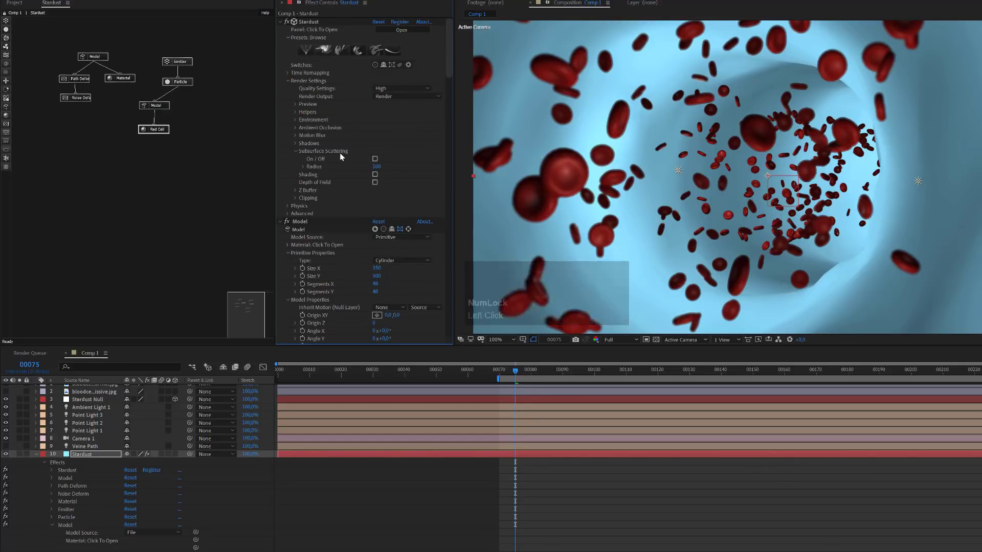
pyautogui.click(375, 159)
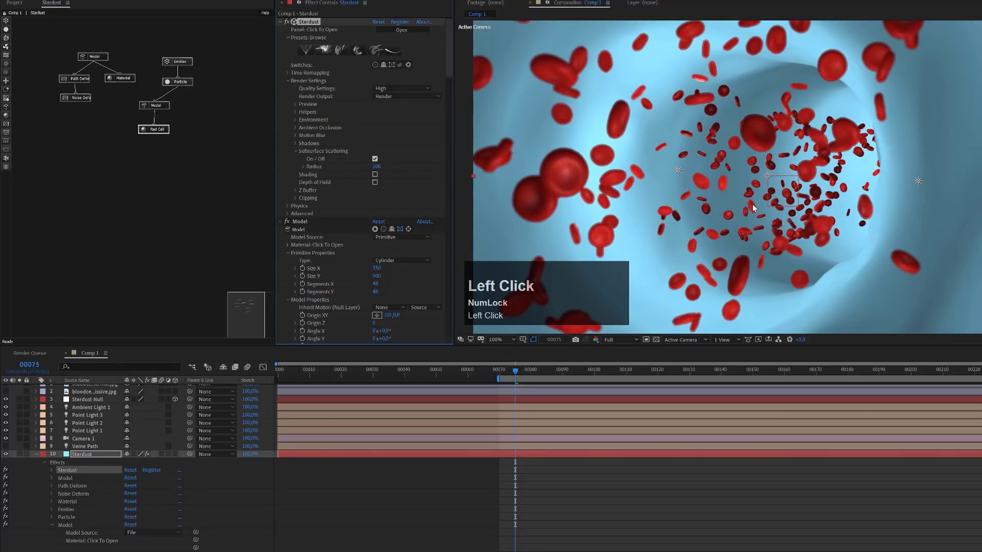
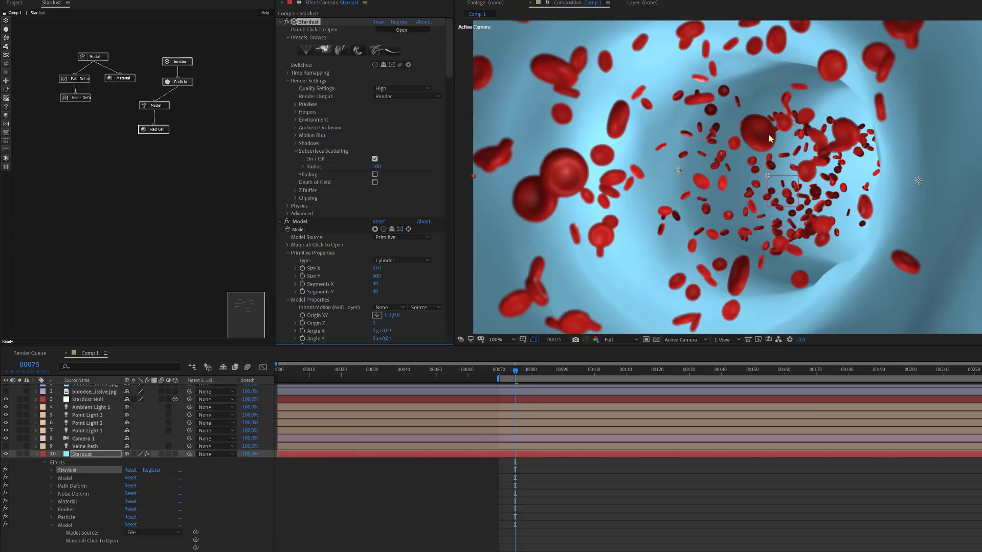
# - Set the Subsurface Scattering Amount of the vein's Material node to 180
pyautogui.click(118, 78)
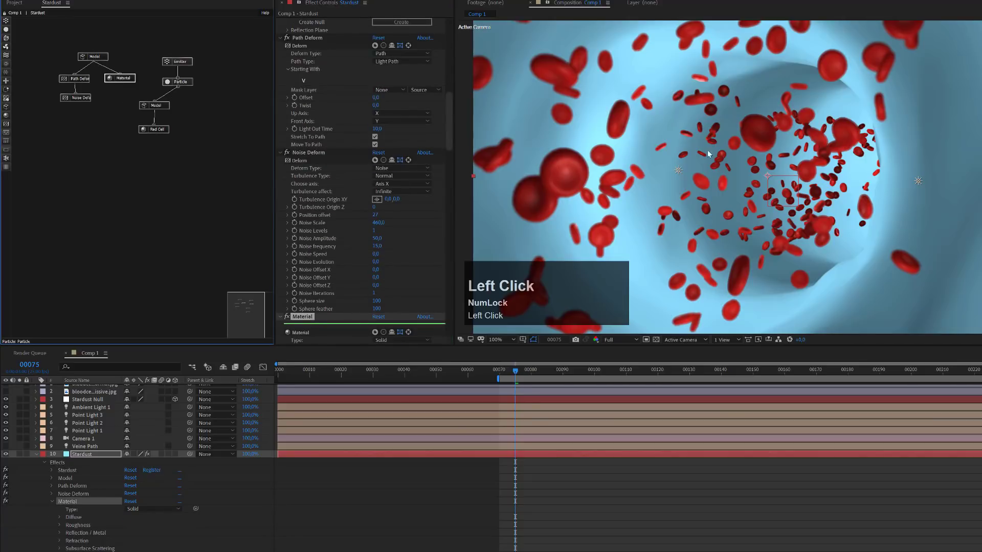
pyautogui.click(339, 265)
pyautogui.scroll(-3, 339, 264)
pyautogui.scroll(-4, 340, 264)
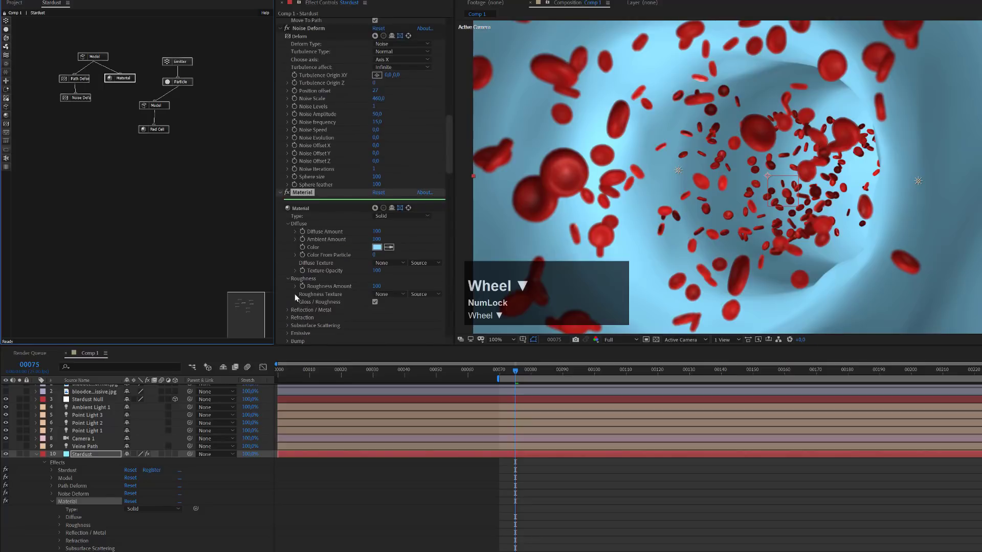
pyautogui.scroll(-2, 296, 294)
pyautogui.click(289, 263)
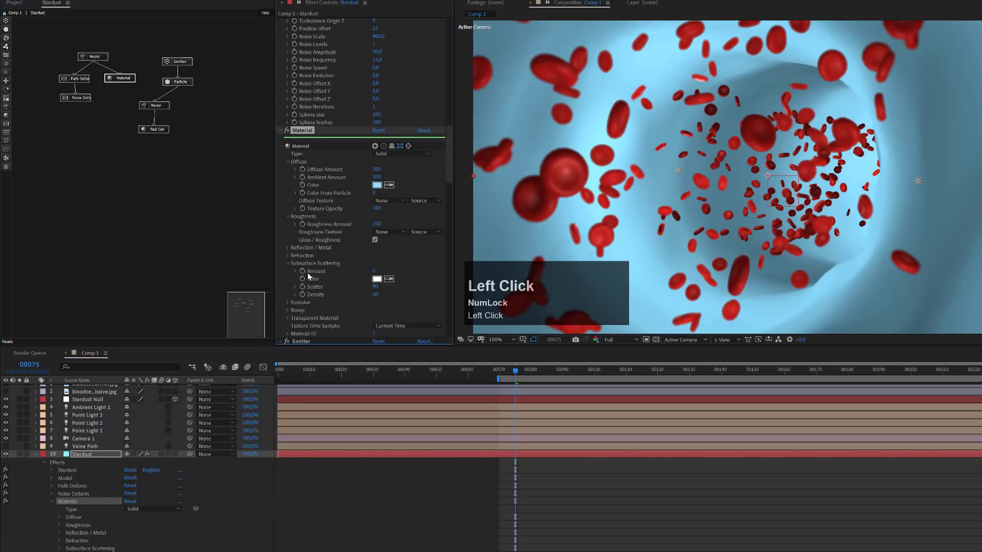
pyautogui.click(374, 271)
pyautogui.write('1')
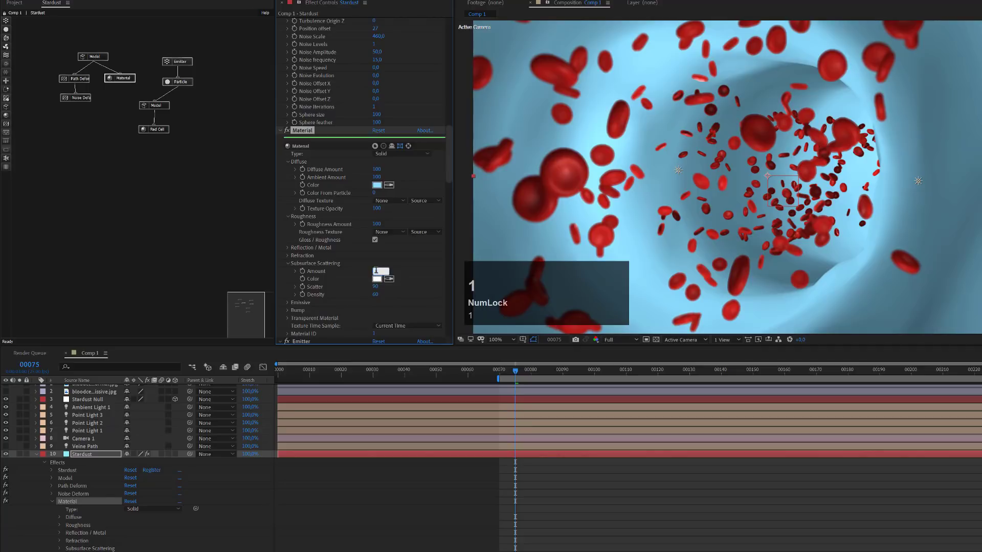
pyautogui.write('80')
pyautogui.press('Return')
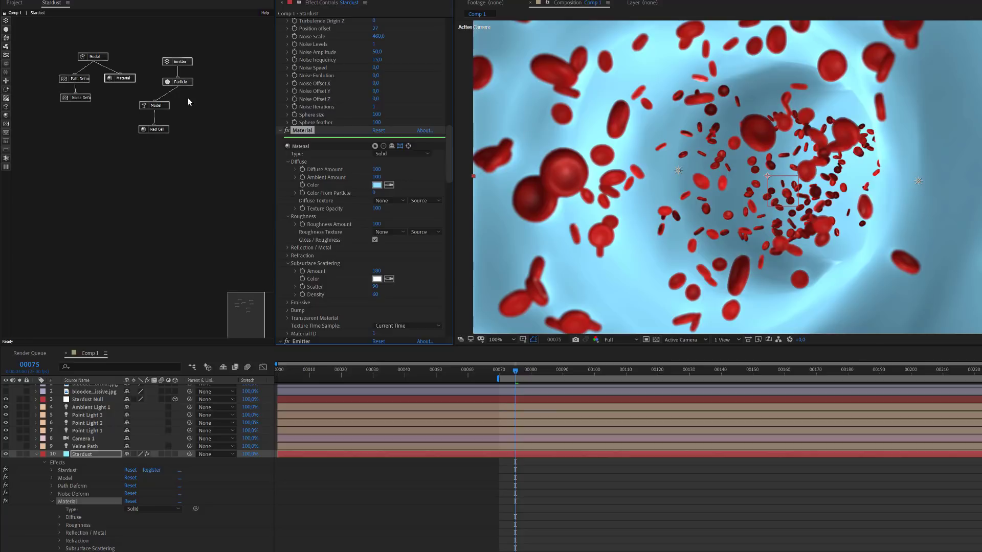
# - Spread the node graph out by moving the vein model's node group and the Model and Red Cell nodes away from the Emitter chain
pyautogui.moveTo(183, 101); pyautogui.dragTo(137, 138)
pyautogui.moveTo(237, 36); pyautogui.dragTo(149, 151)
pyautogui.moveTo(135, 43); pyautogui.dragTo(57, 119)
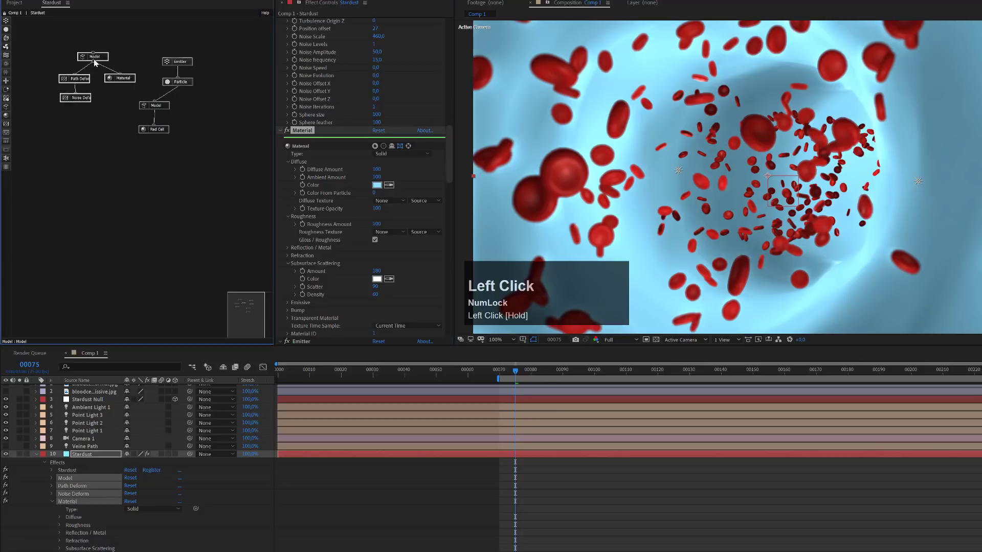
pyautogui.moveTo(93, 57); pyautogui.dragTo(59, 37)
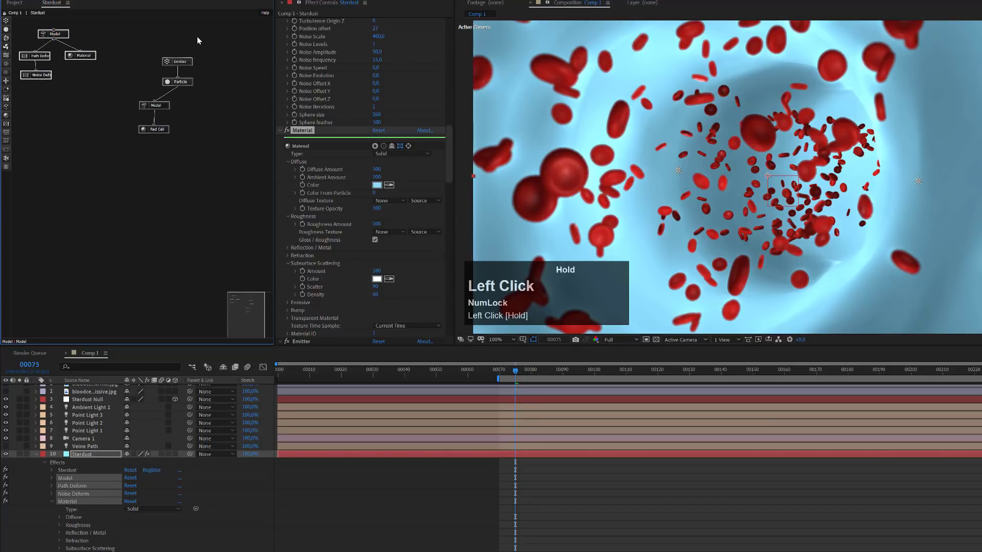
pyautogui.click(197, 41)
pyautogui.moveTo(154, 100); pyautogui.dragTo(183, 89)
pyautogui.moveTo(131, 147); pyautogui.dragTo(120, 104)
pyautogui.click(174, 146)
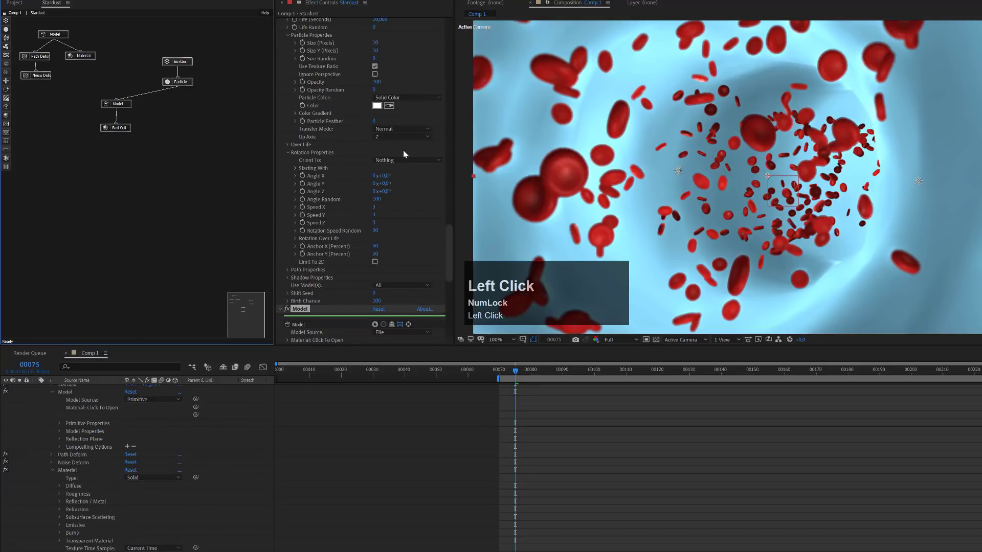
# - Add the Blood Cell 02 preset from the Science Biology models of the Stardust 3D Library
pyautogui.scroll(10, 398, 147)
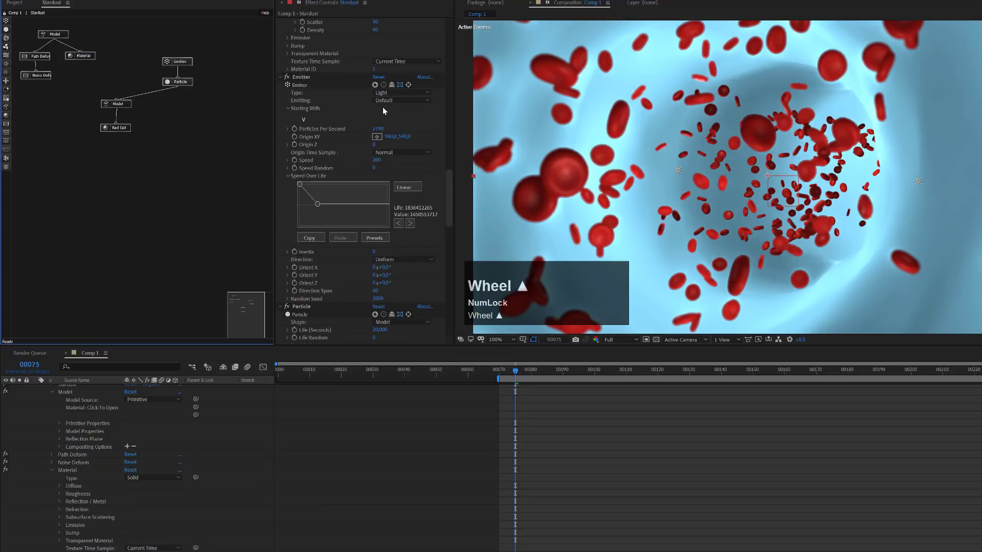
pyautogui.moveTo(448, 168); pyautogui.dragTo(450, 26)
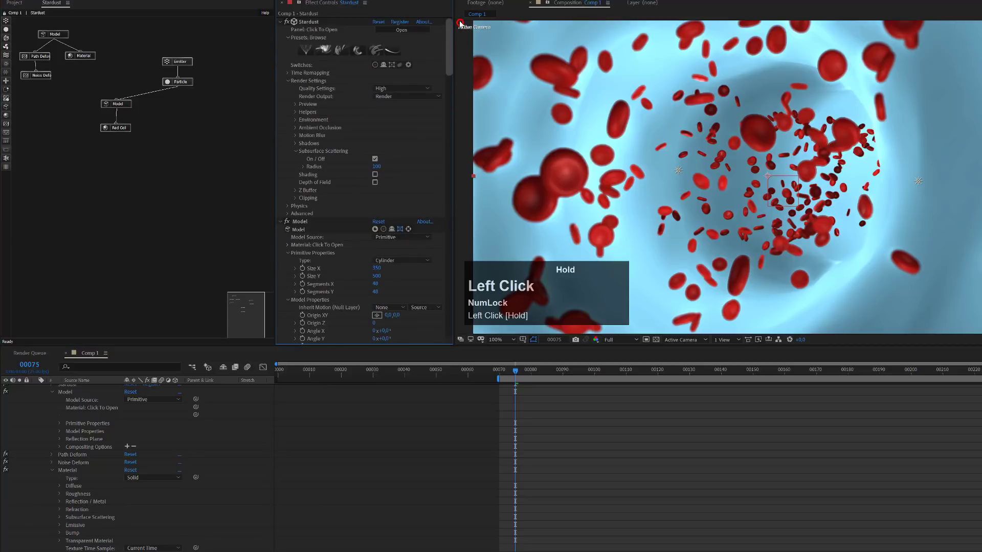
pyautogui.click(329, 55)
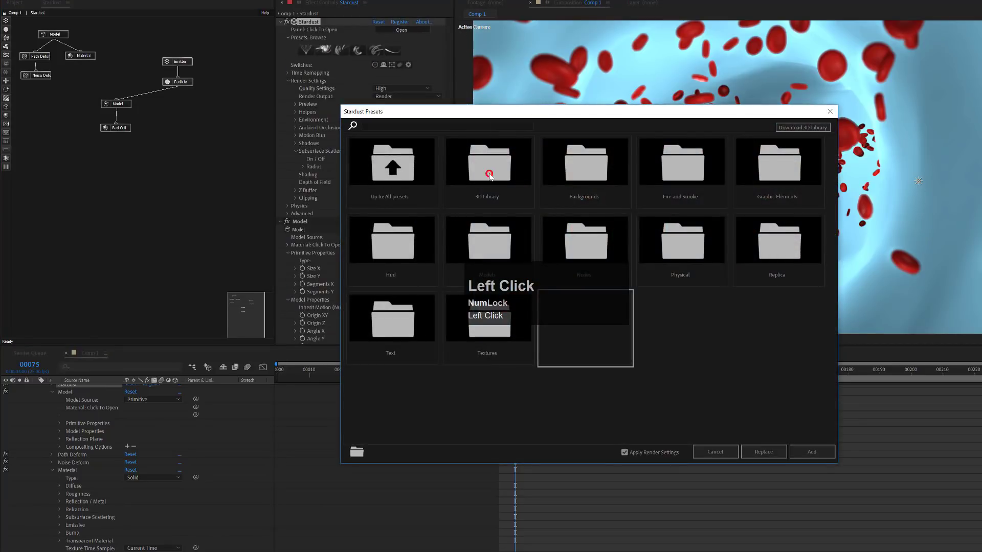
pyautogui.moveTo(598, 112); pyautogui.dragTo(725, 65)
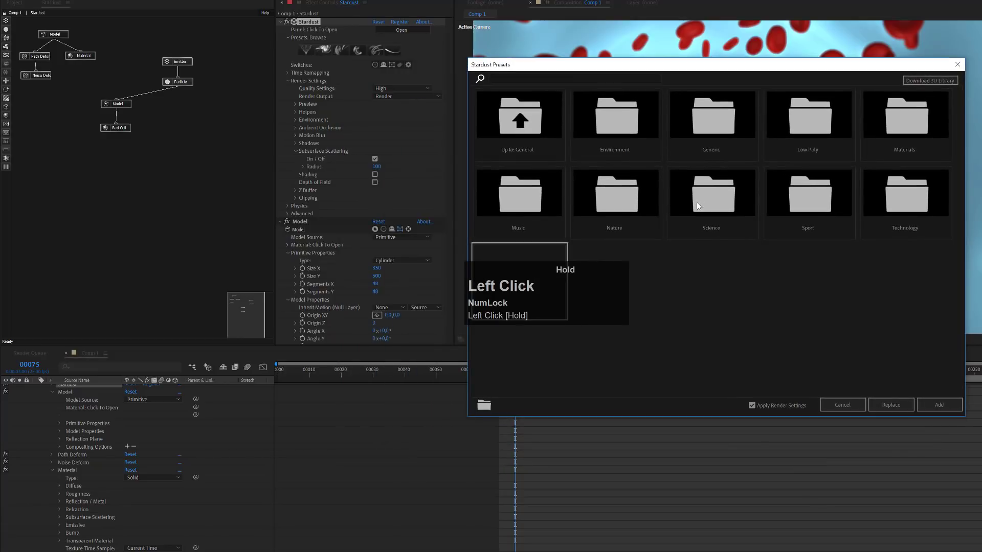
pyautogui.click(709, 219)
pyautogui.click(621, 128)
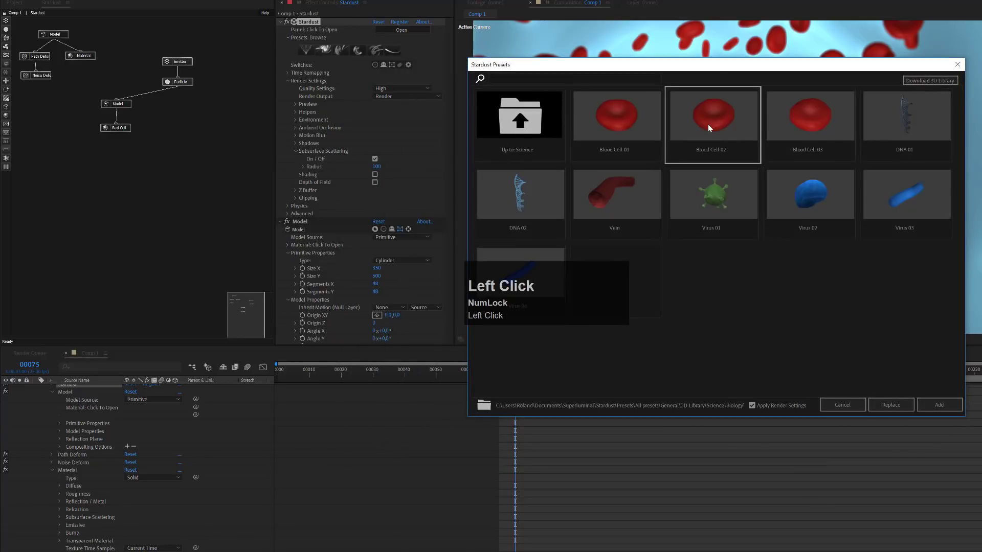
pyautogui.click(939, 404)
# - Place the new Model and bloodcell nodes under the Particle node and connect the model to it
pyautogui.moveTo(241, 94); pyautogui.dragTo(241, 108)
pyautogui.moveTo(247, 66); pyautogui.dragTo(158, 110)
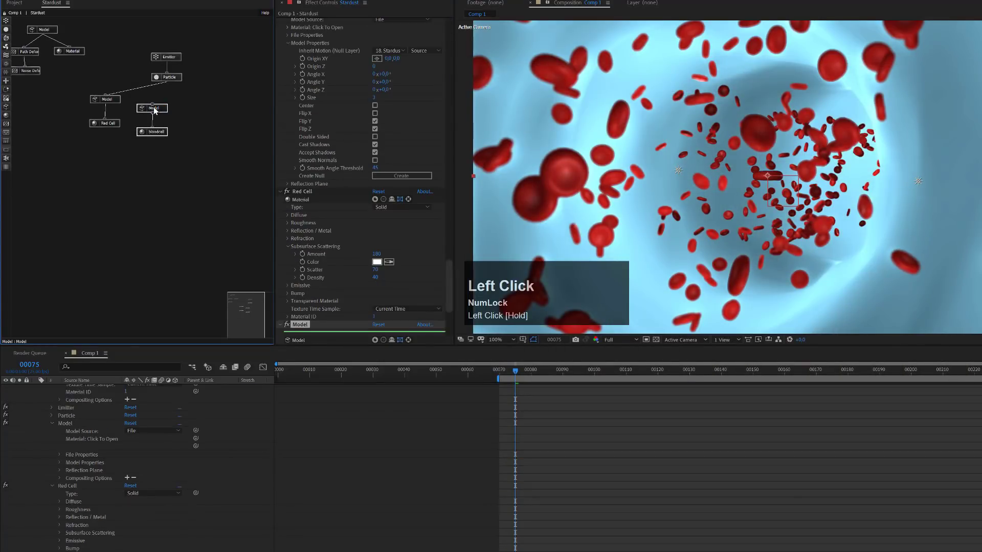
pyautogui.click(168, 84)
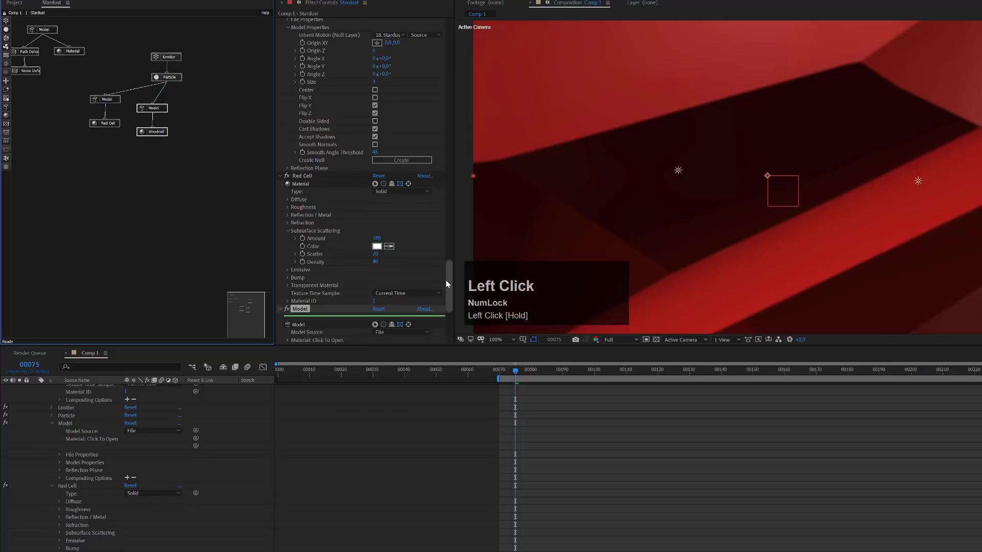
# - Set the Size of the new blood cell model to 2,8 in its model properties
pyautogui.moveTo(446, 281); pyautogui.dragTo(432, 160)
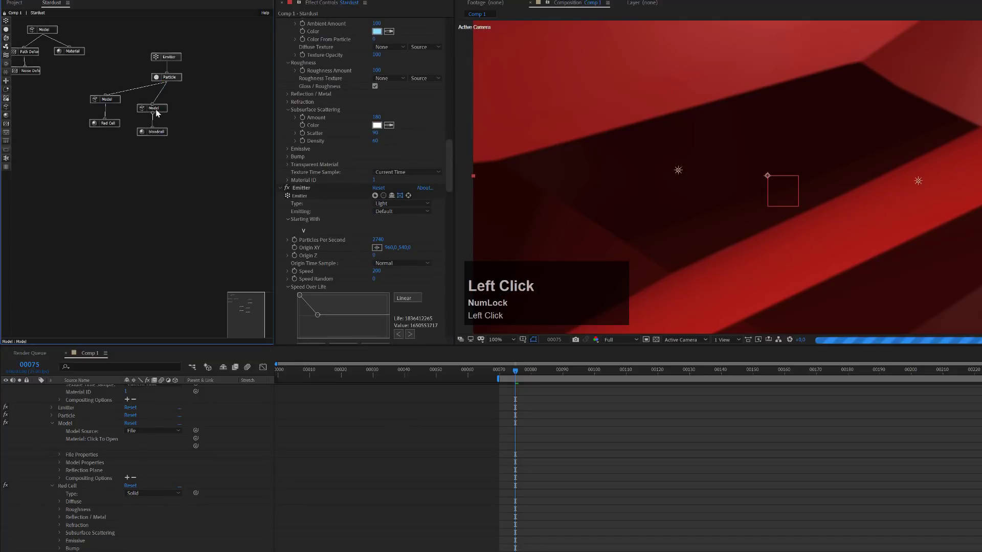
pyautogui.scroll(-10, 356, 228)
pyautogui.scroll(-2, 357, 231)
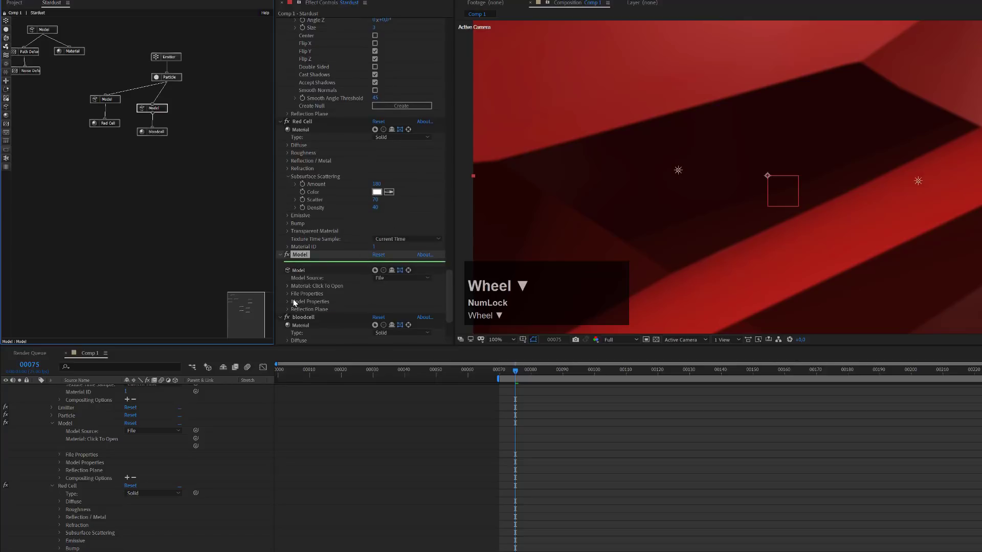
pyautogui.click(289, 301)
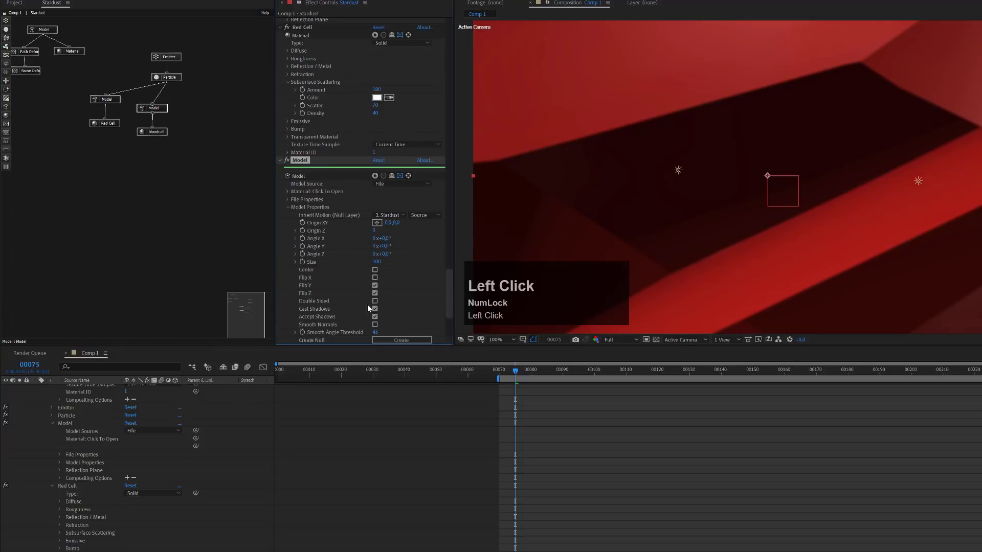
pyautogui.click(376, 262)
pyautogui.write('2')
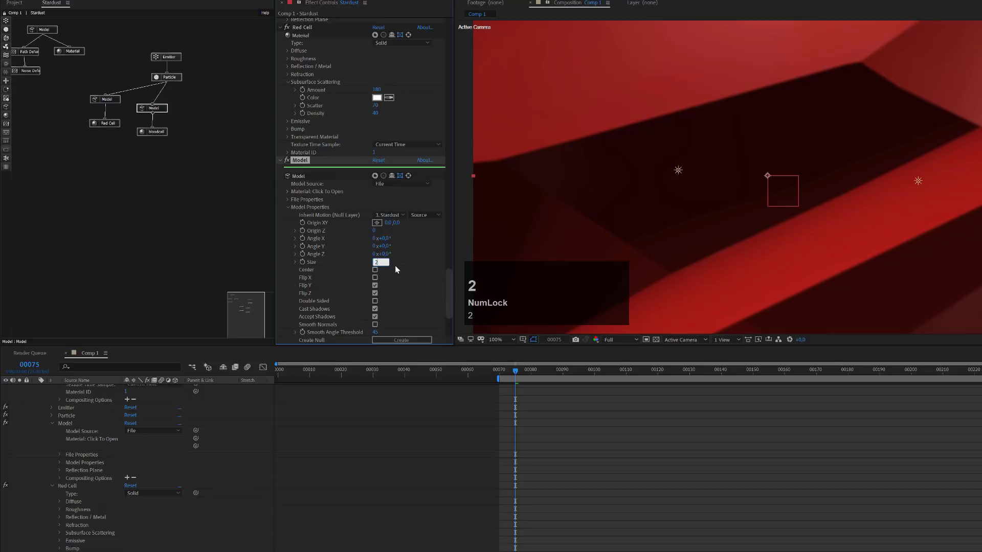
pyautogui.write(',8')
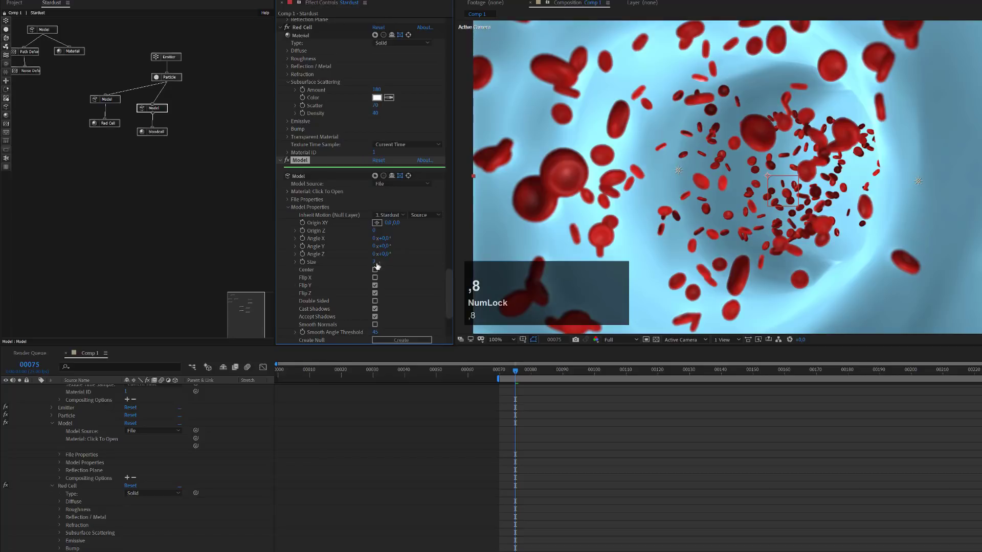
pyautogui.click(394, 266)
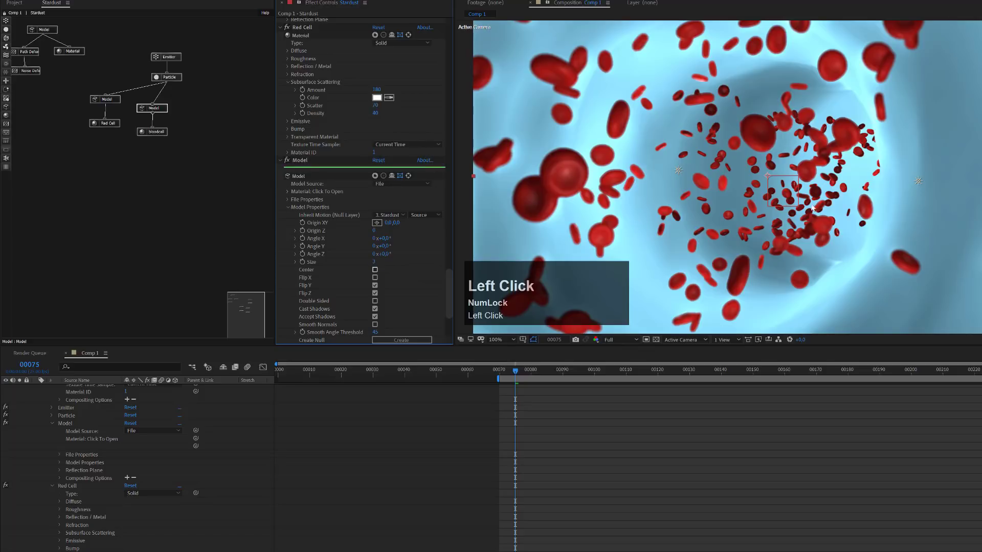
# - Disable the new blood cell model and re-enable it to compare its effect on the render
pyautogui.click(154, 112)
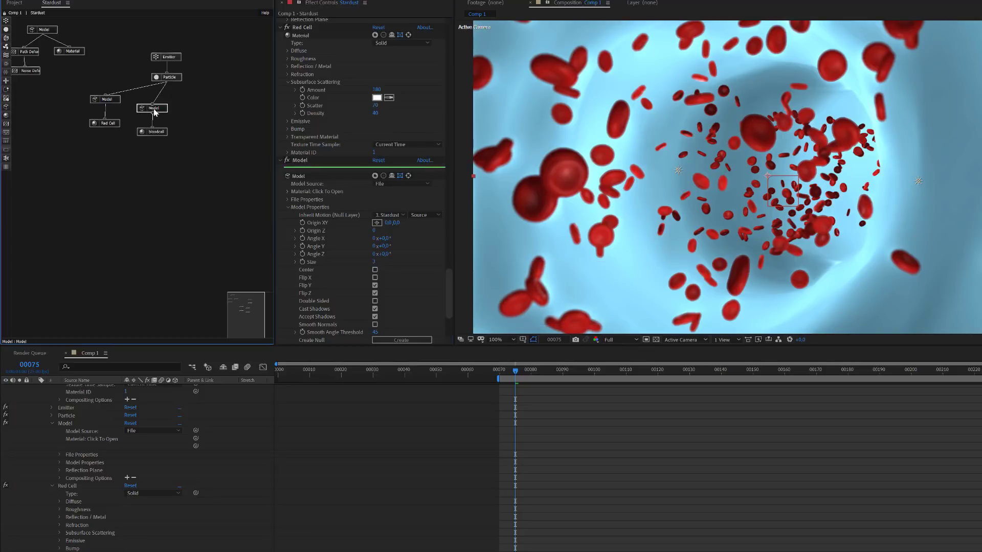
pyautogui.click(374, 176)
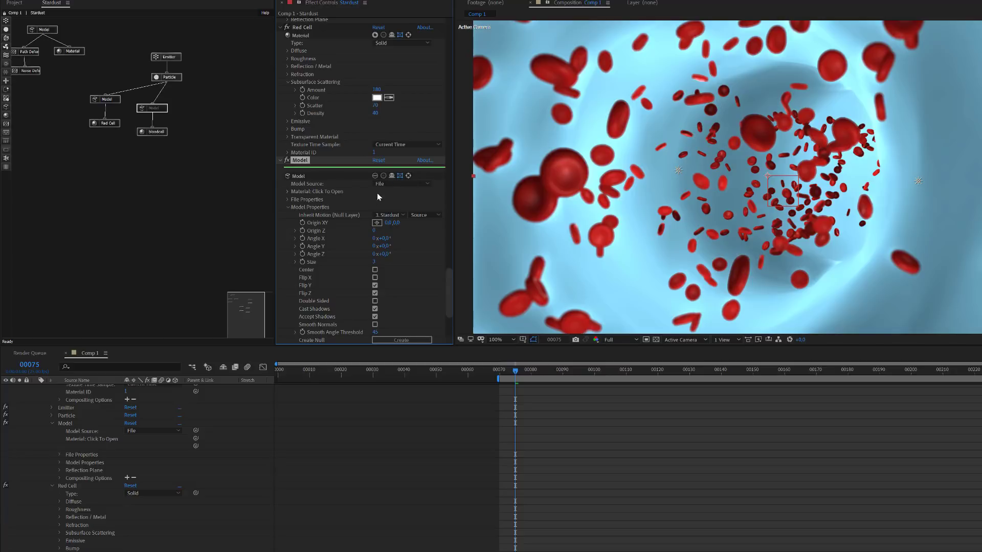
pyautogui.click(375, 177)
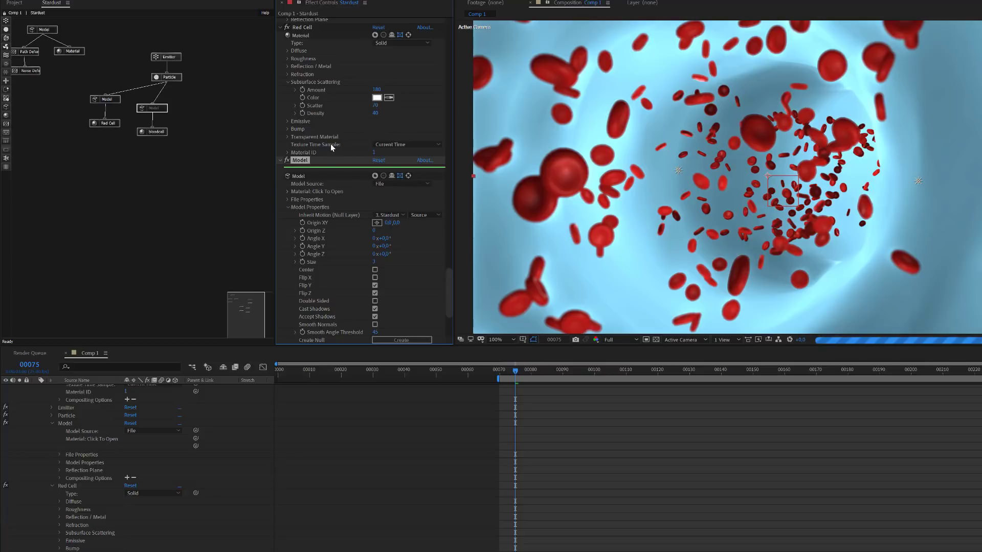
# - Set the Particle node's Use Model(s) option to Random
pyautogui.click(171, 77)
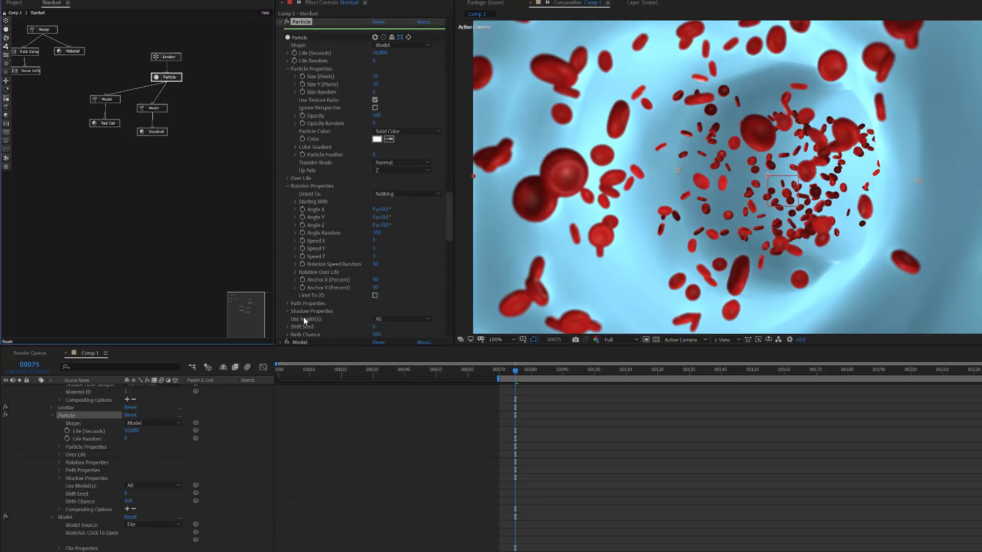
pyautogui.click(412, 319)
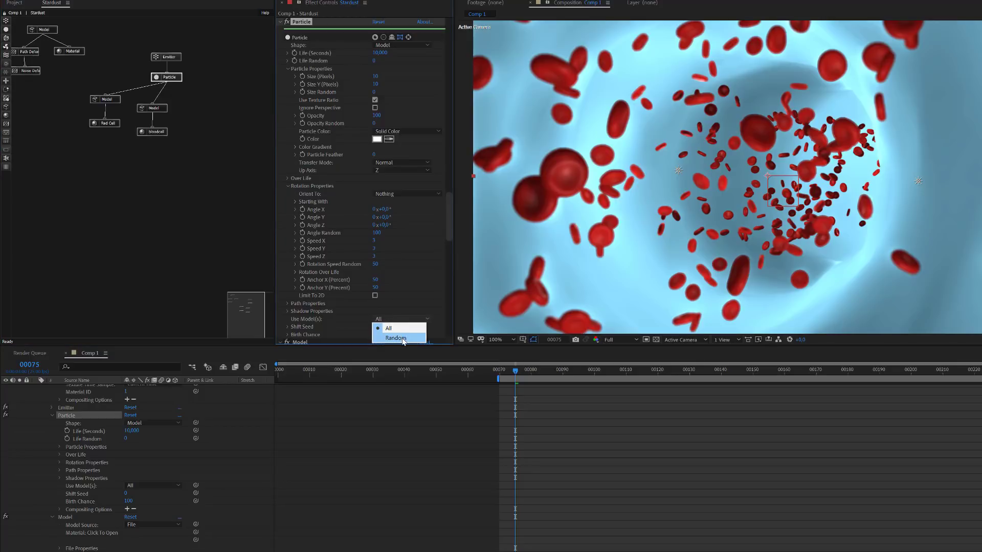
pyautogui.click(398, 336)
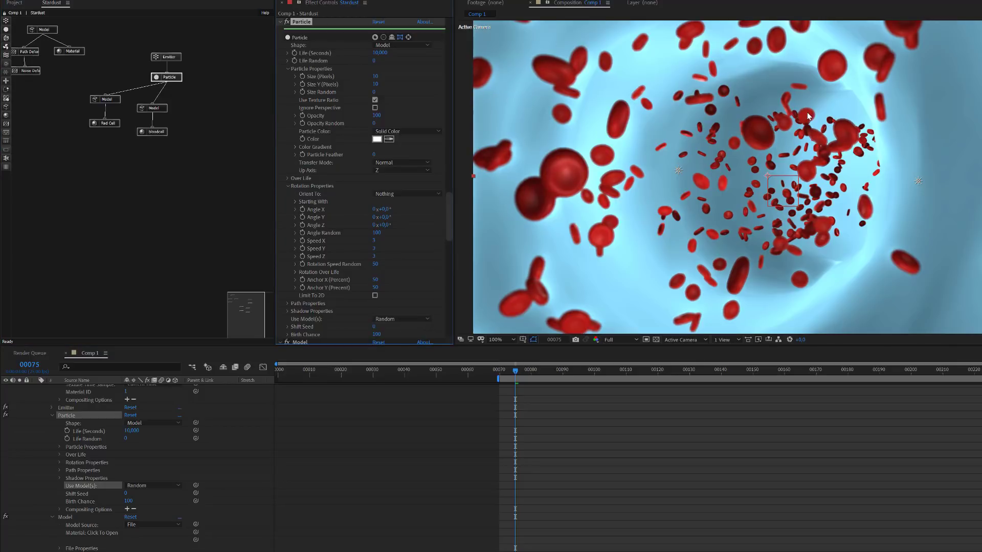
pyautogui.click(390, 319)
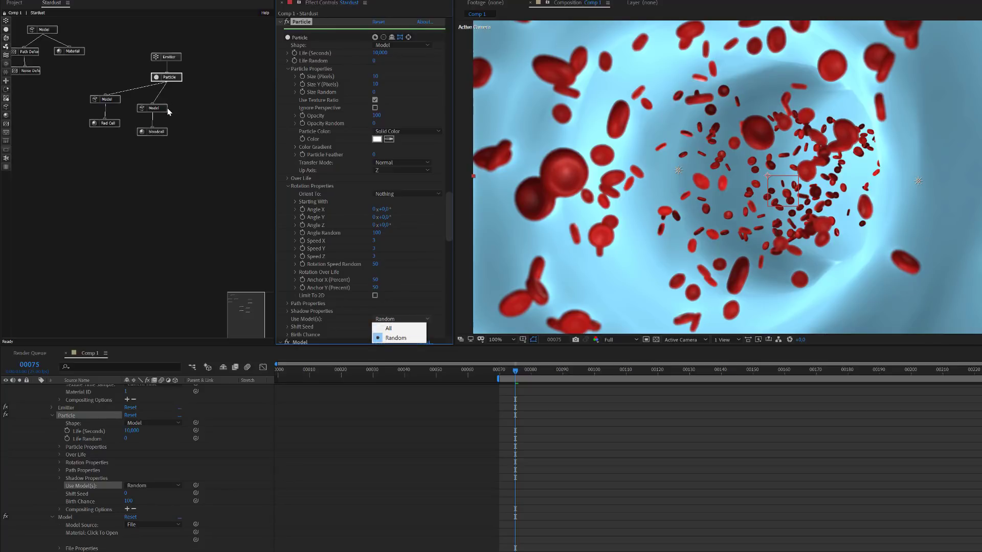
# - Add the Virus 01 preset from the 3D Library's Science > Biology folder to the node graph
pyautogui.click(405, 338)
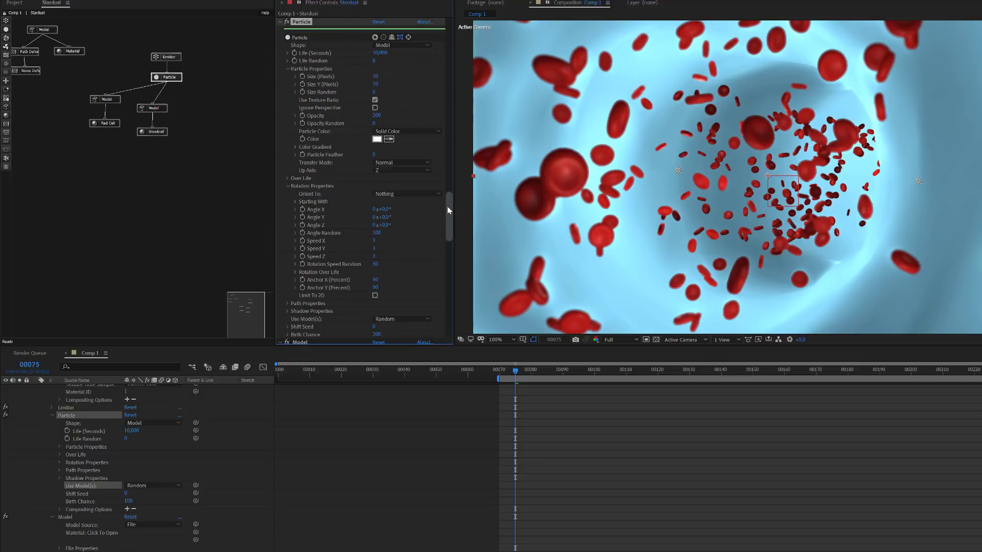
pyautogui.moveTo(447, 207); pyautogui.dragTo(453, 23)
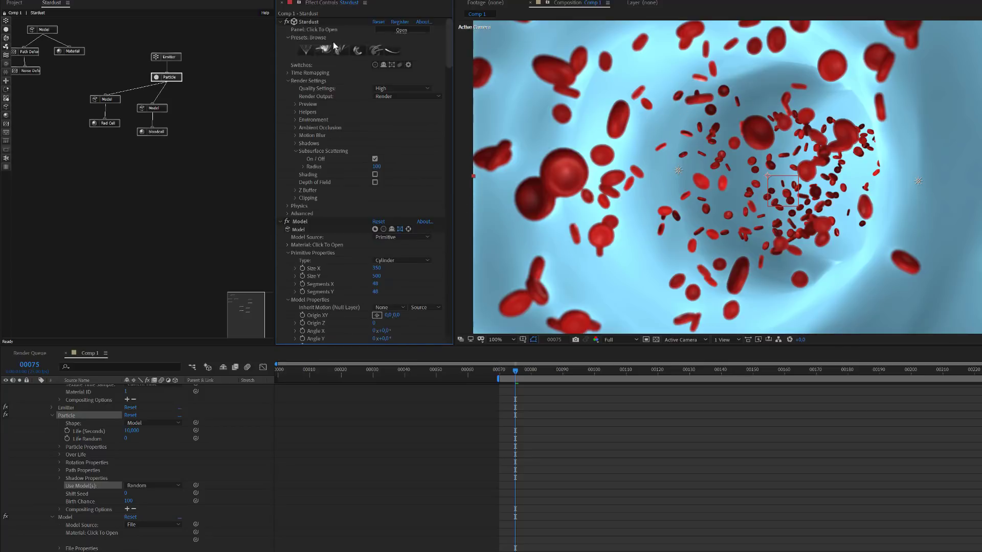
pyautogui.click(336, 52)
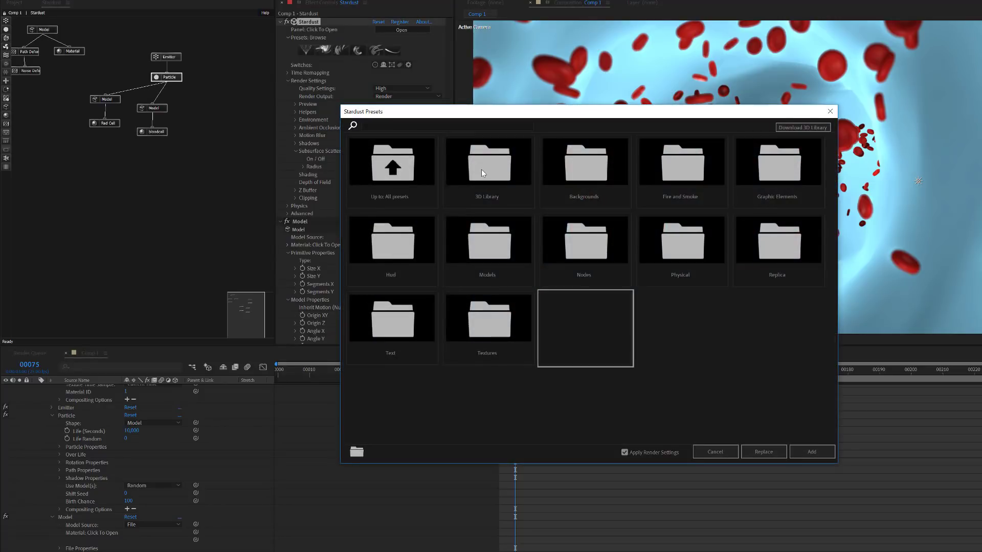
pyautogui.doubleClick(481, 171)
pyautogui.moveTo(565, 113); pyautogui.dragTo(637, 107)
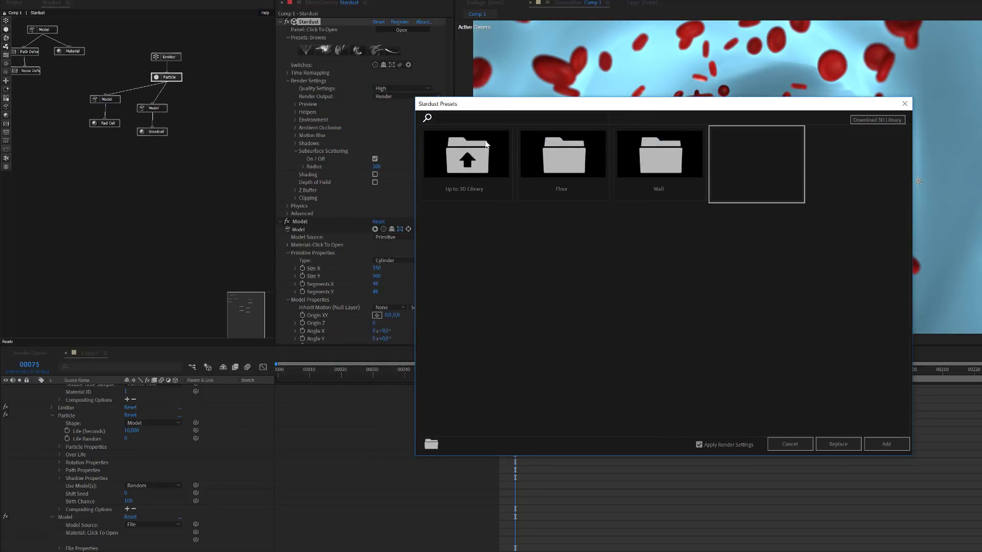
pyautogui.doubleClick(554, 190)
pyautogui.doubleClick(661, 237)
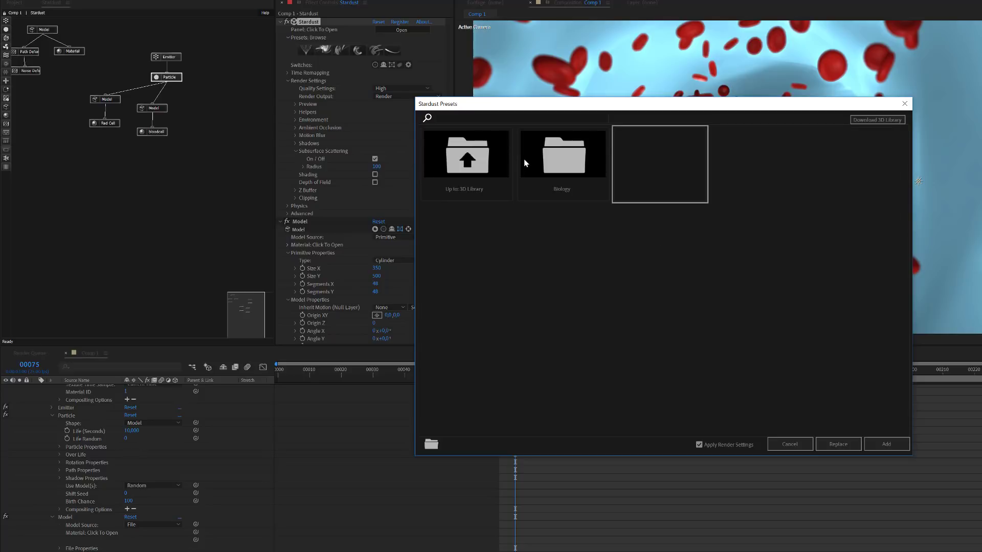
pyautogui.doubleClick(525, 163)
pyautogui.click(664, 236)
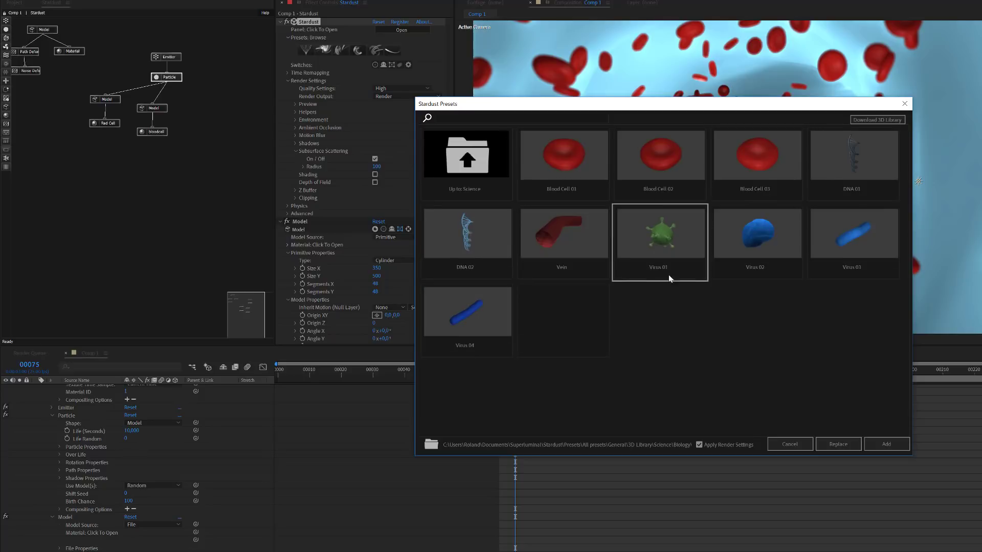
pyautogui.click(895, 445)
# - Connect the virus Model node to the Particle node and set its Size to 5
pyautogui.click(249, 50)
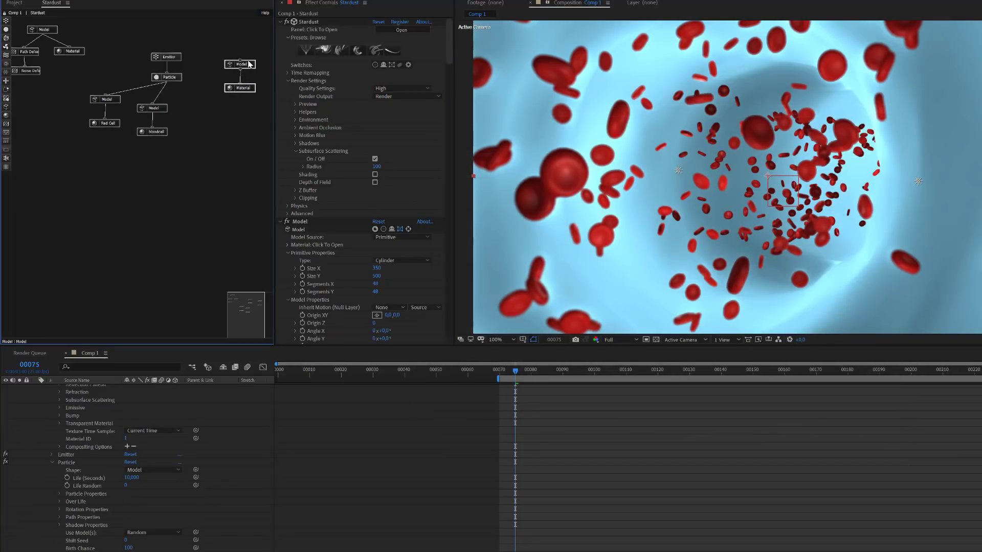
pyautogui.moveTo(251, 64); pyautogui.dragTo(166, 83)
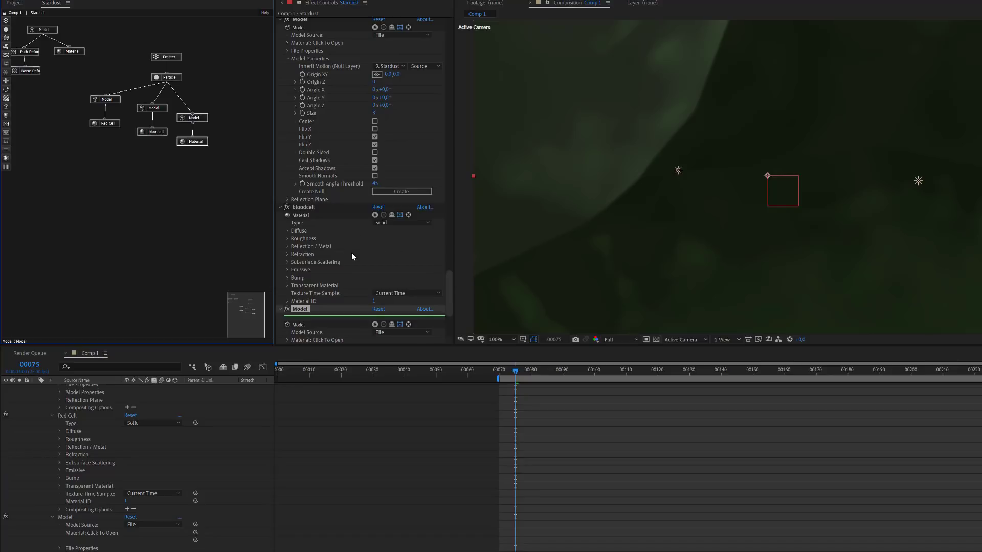
pyautogui.scroll(-4, 351, 253)
pyautogui.click(287, 273)
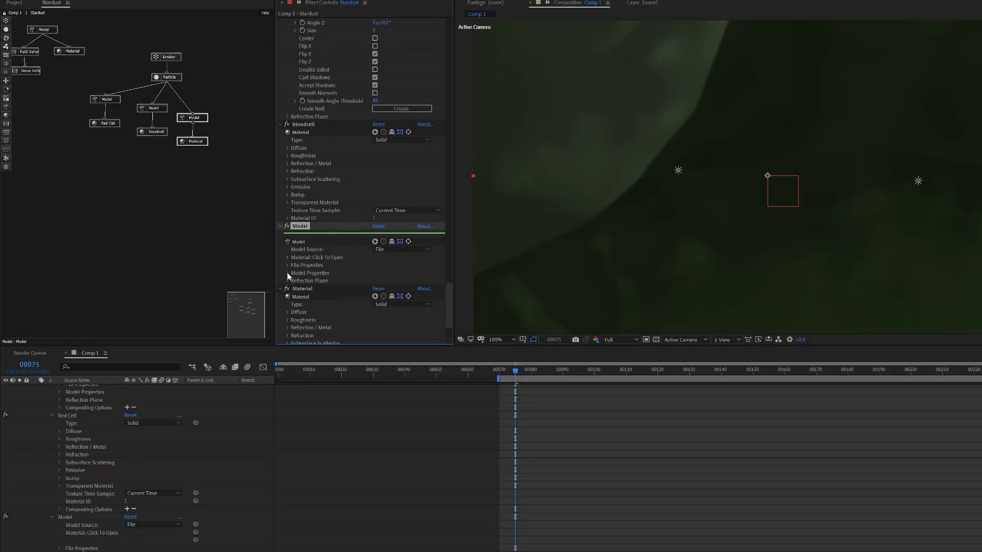
pyautogui.scroll(-3, 327, 287)
pyautogui.click(377, 262)
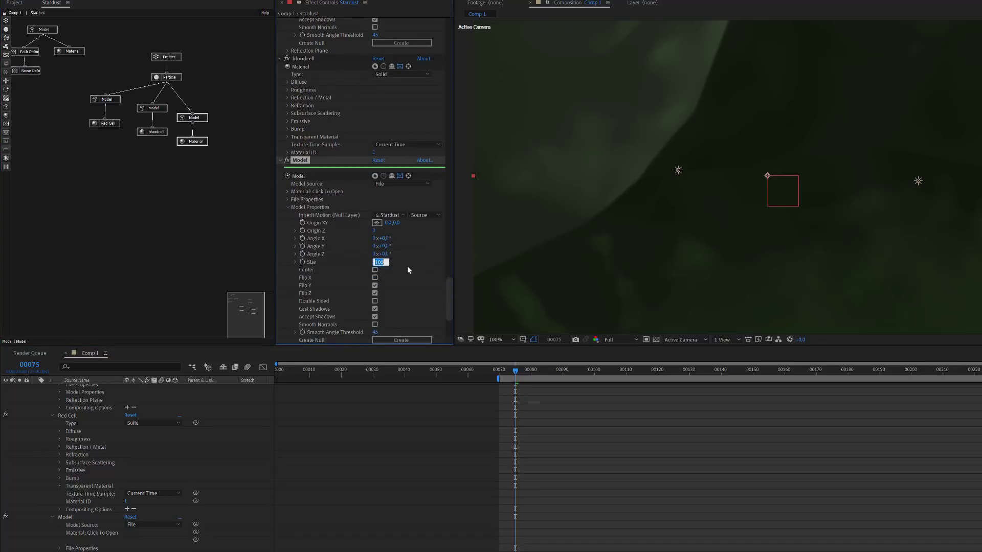
pyautogui.write('4')
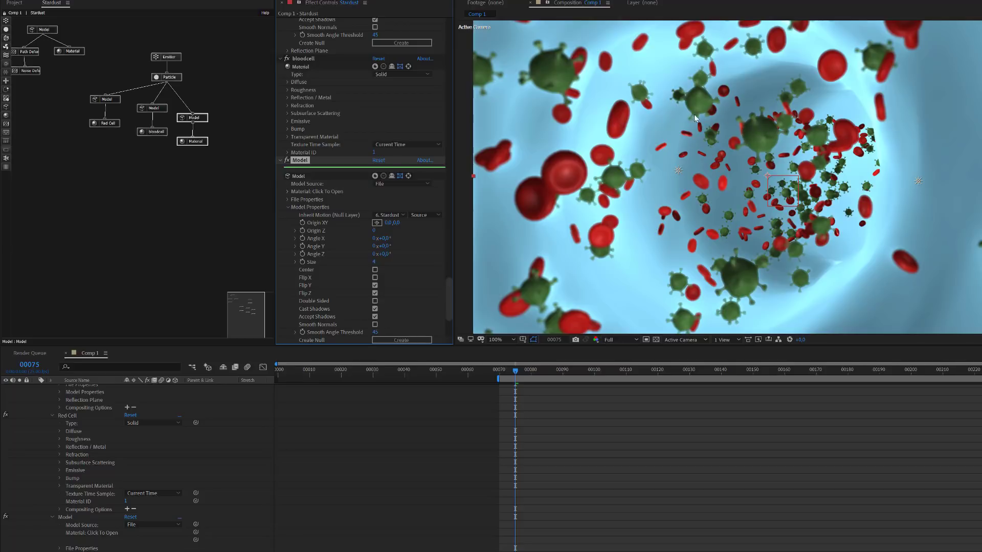
pyautogui.click(375, 263)
pyautogui.write('5')
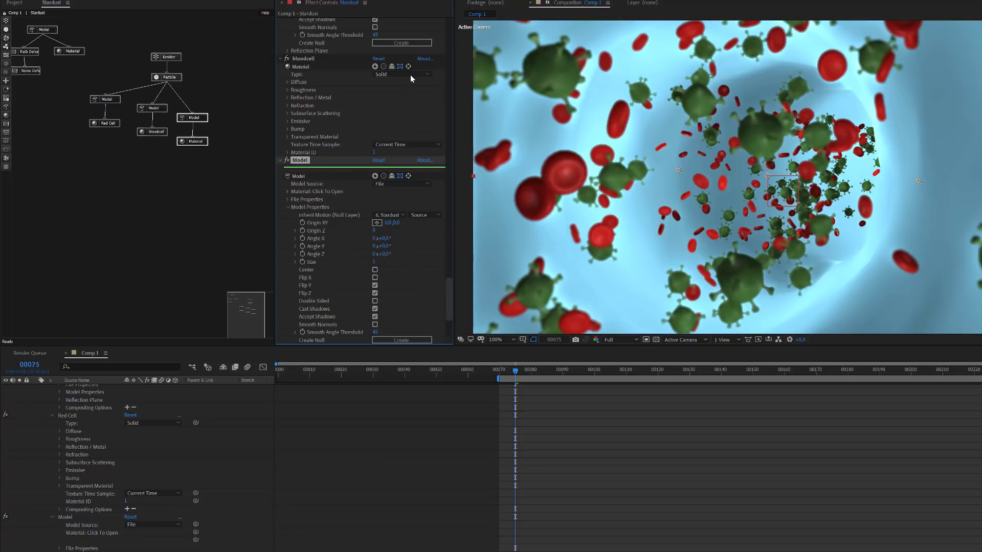
# - Switch the Particle node's Use Model(s) option to All for comparison and return it to Random
pyautogui.click(163, 77)
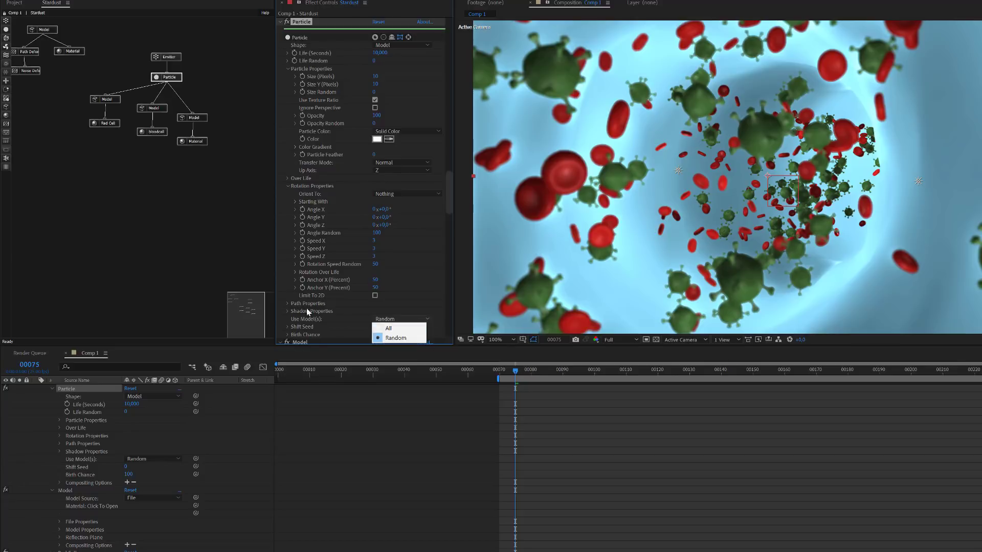
pyautogui.click(388, 328)
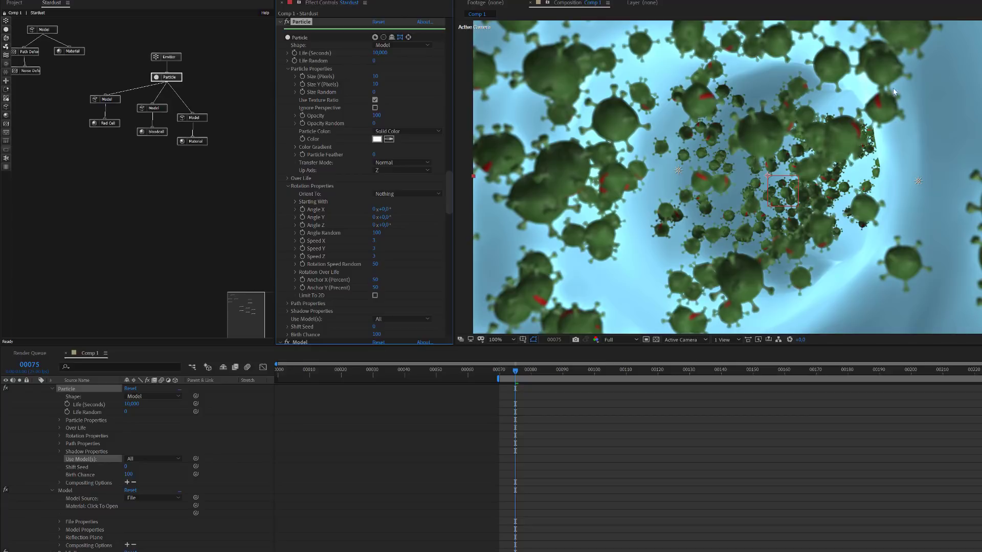
pyautogui.click(415, 317)
pyautogui.click(397, 338)
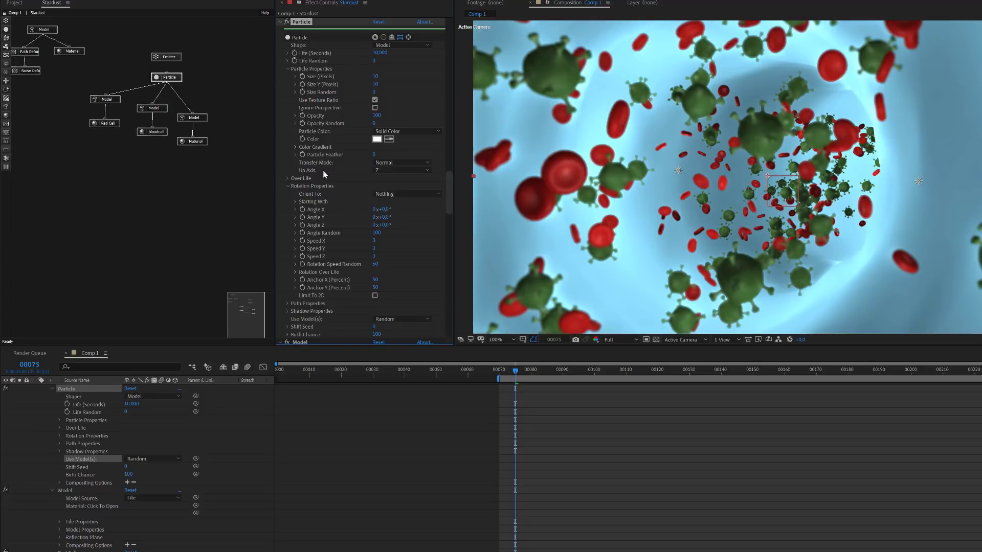
# - Add the Blood Cell 03 preset from the 3D Library's Science > Biology folder
pyautogui.moveTo(448, 188); pyautogui.dragTo(454, 13)
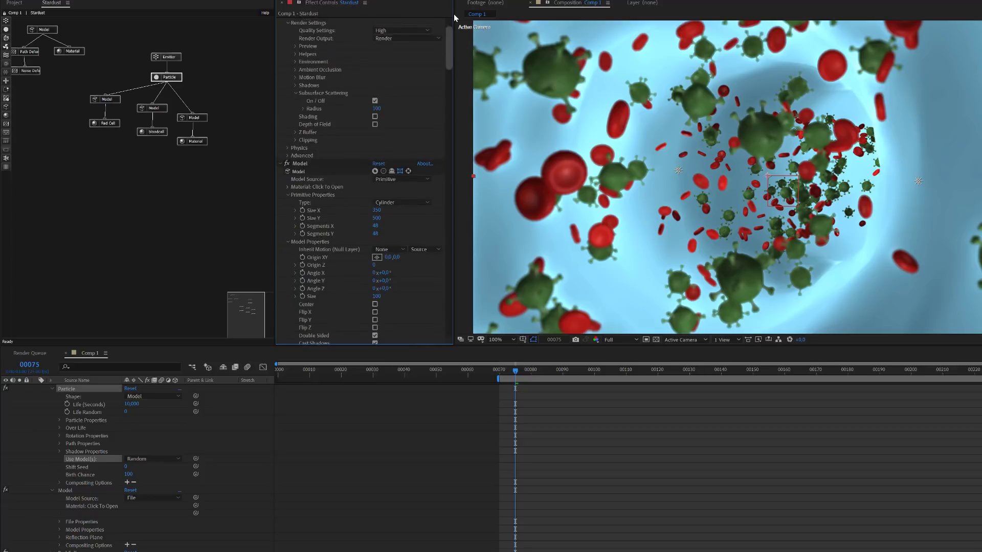
pyautogui.click(346, 50)
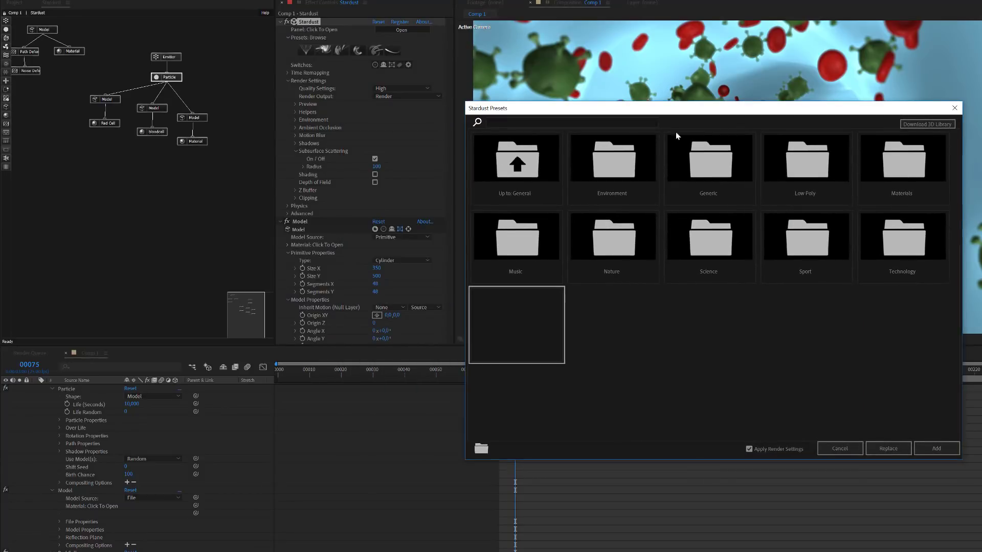
pyautogui.doubleClick(733, 259)
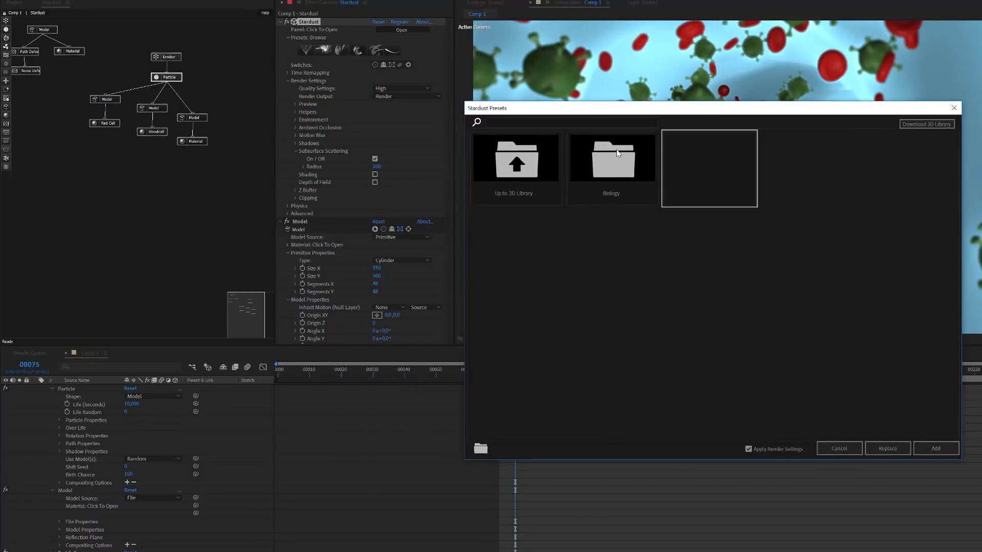
pyautogui.doubleClick(616, 149)
pyautogui.click(786, 171)
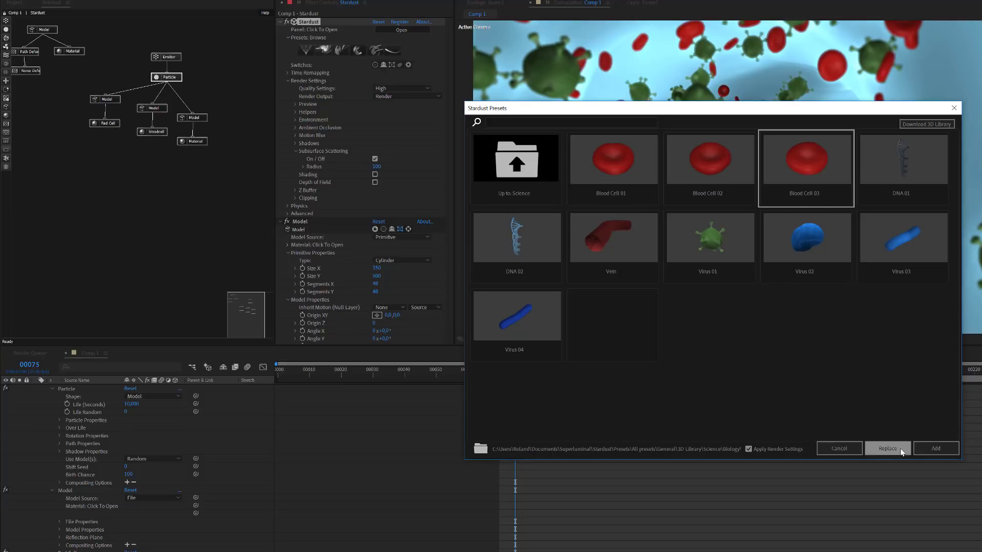
pyautogui.click(938, 450)
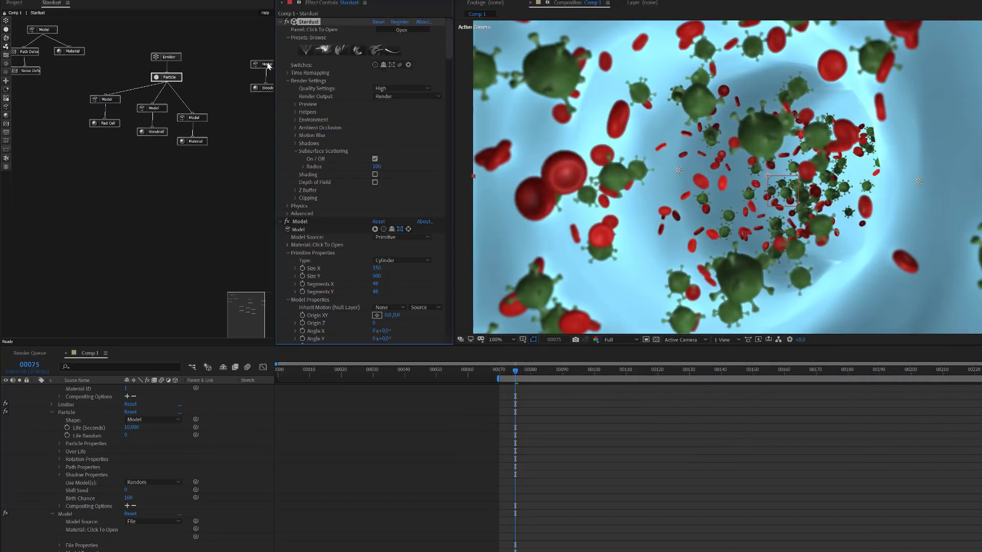
# - Set the Size of the newly added blood cell model to 3,2 and connect its Model node to the Particle node
pyautogui.click(263, 64)
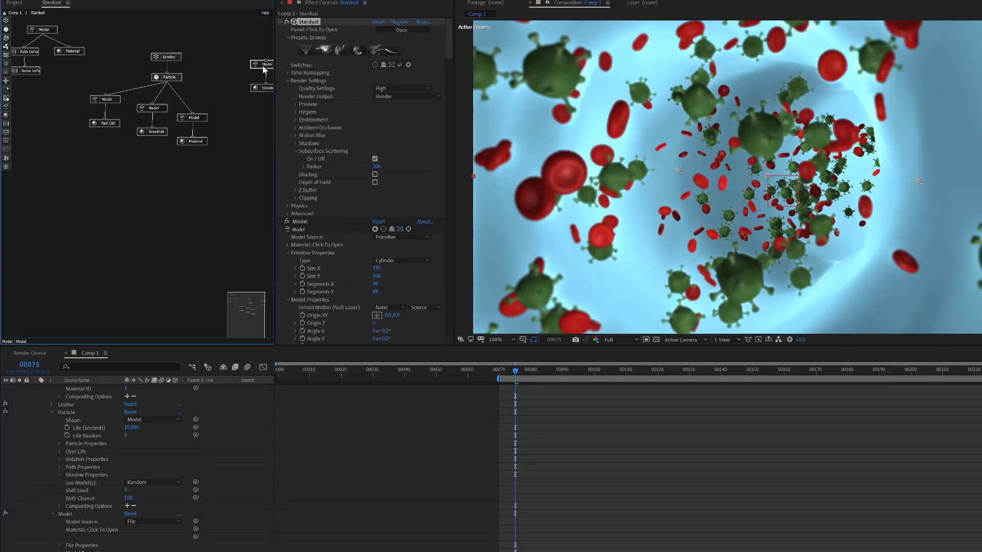
pyautogui.click(288, 281)
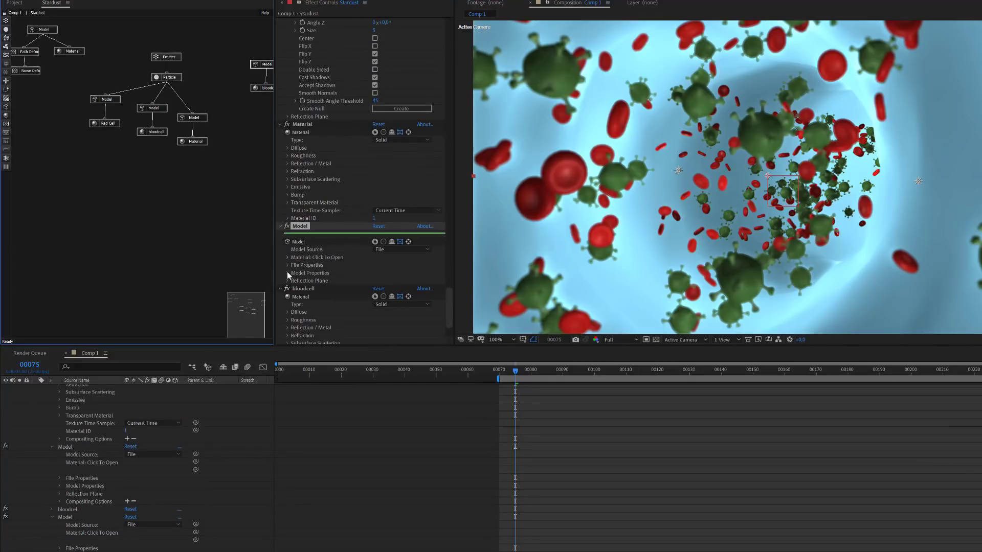
pyautogui.scroll(-3, 332, 271)
pyautogui.click(376, 262)
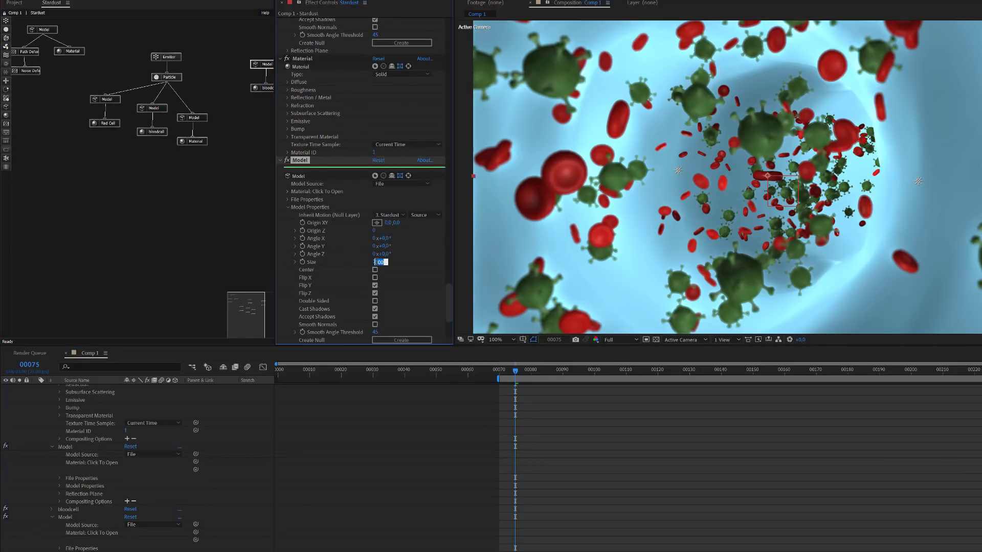
pyautogui.write('3,2')
pyautogui.press('Return')
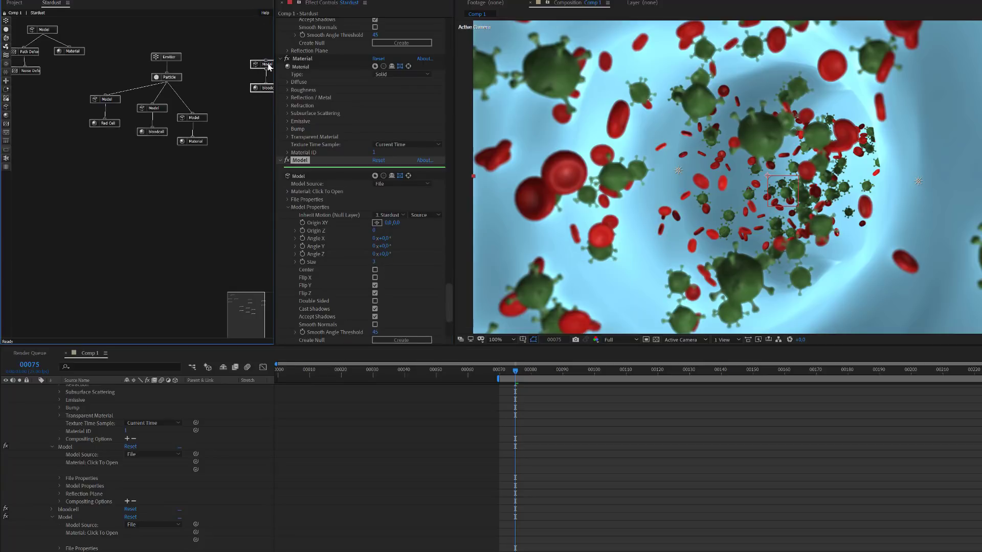
pyautogui.moveTo(265, 66); pyautogui.dragTo(168, 81)
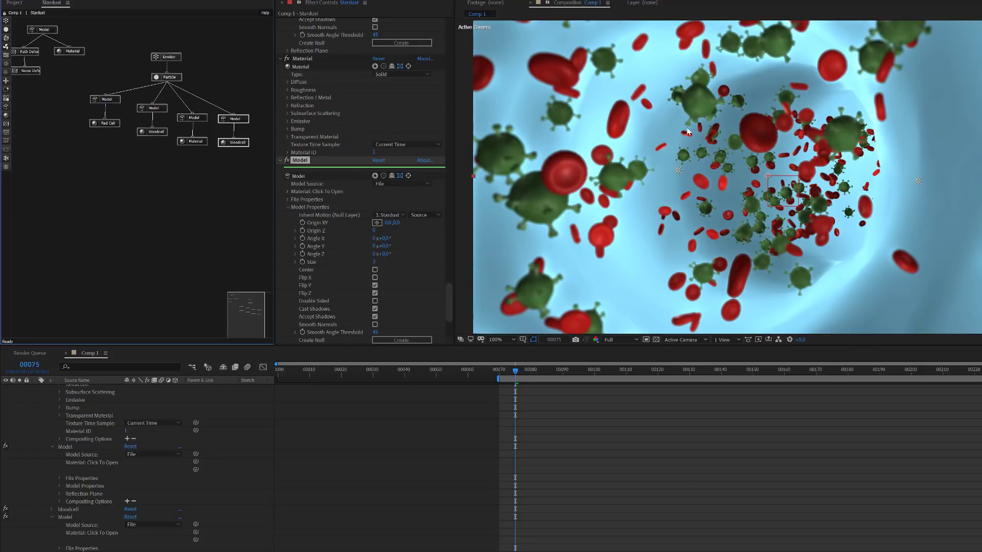
# - Try different Shift Seed values on the Particle node and leave it at 90
pyautogui.click(168, 78)
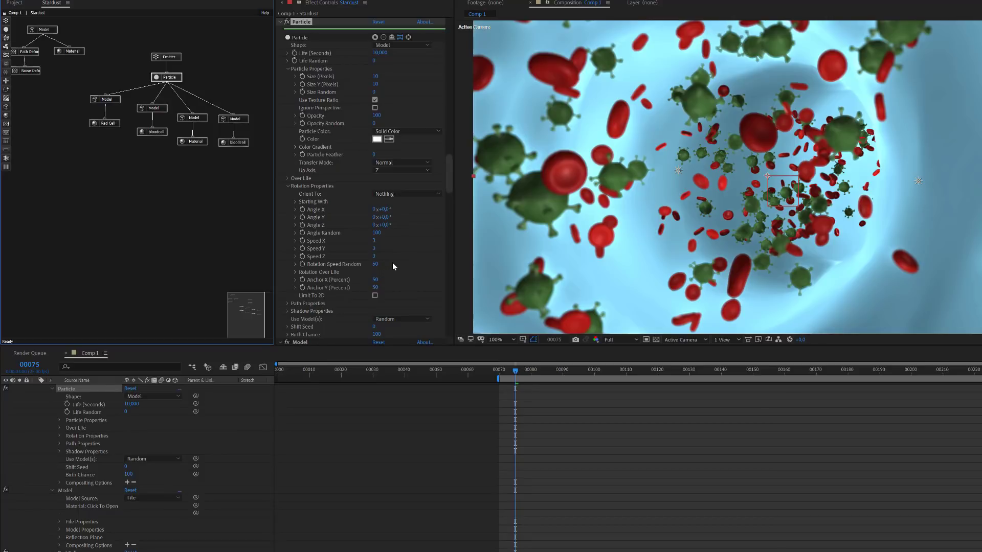
pyautogui.scroll(-1, 393, 266)
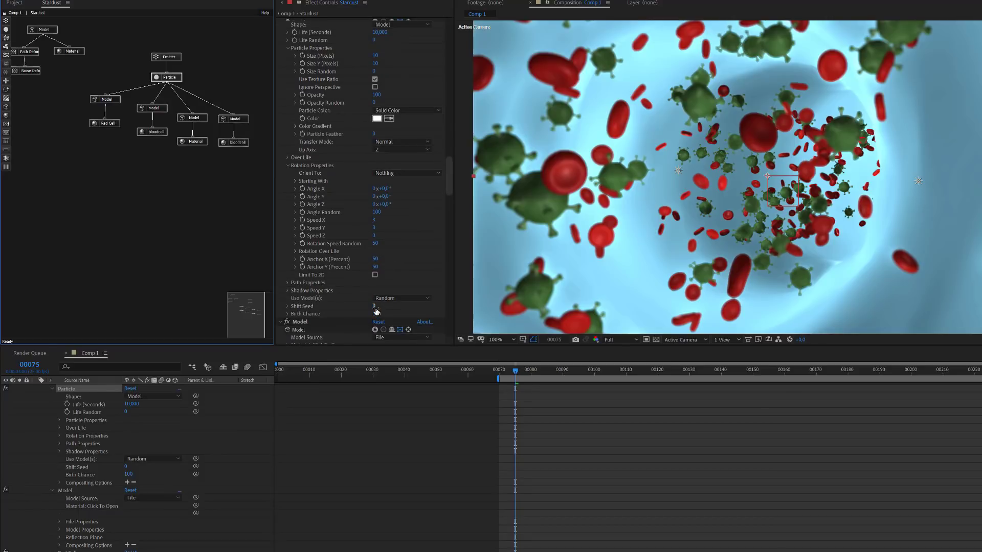
pyautogui.moveTo(374, 307); pyautogui.dragTo(379, 307)
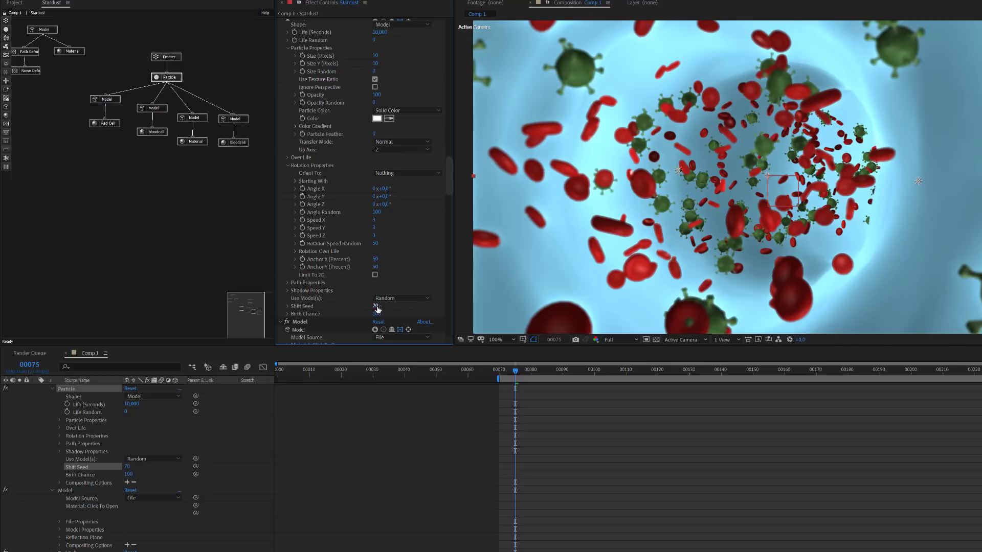
pyautogui.moveTo(376, 306); pyautogui.dragTo(376, 305)
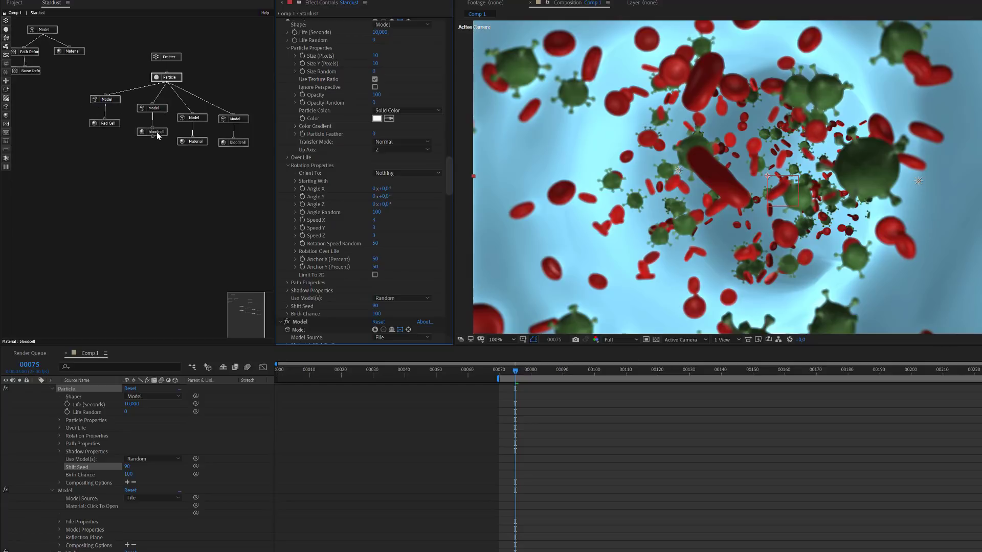
# - Examine the Diffuse texture settings of the virus Material and the matching texture layers in the composition
pyautogui.click(195, 143)
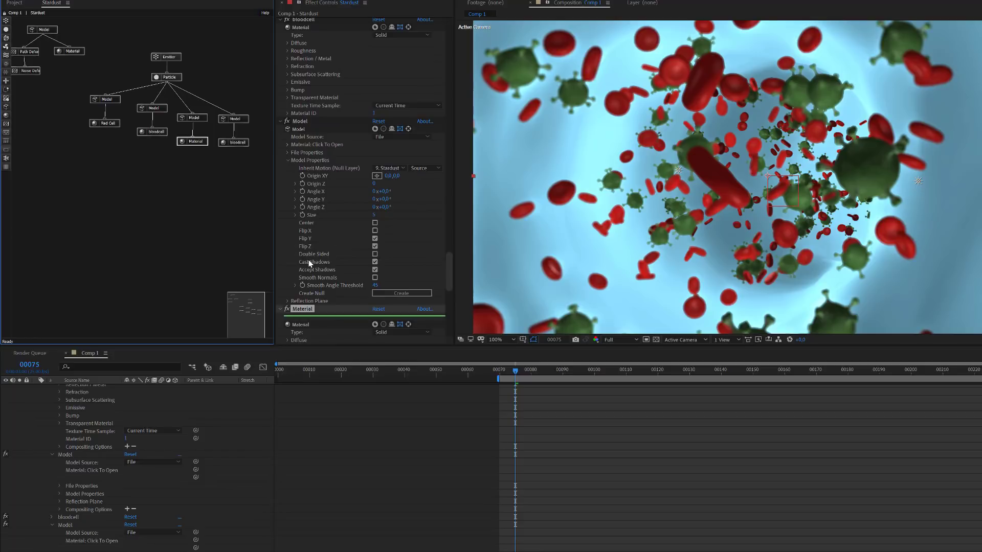
pyautogui.scroll(-3, 360, 257)
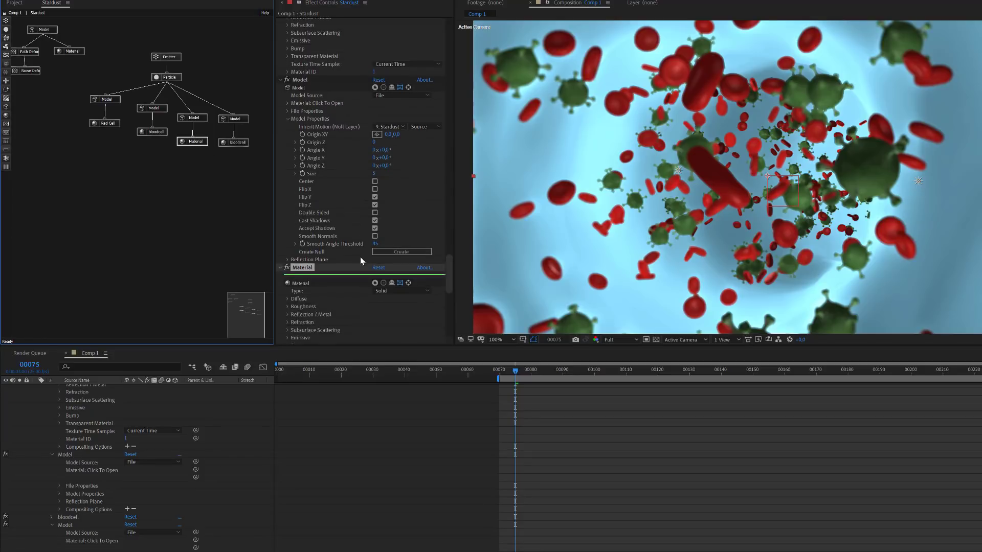
pyautogui.click(288, 279)
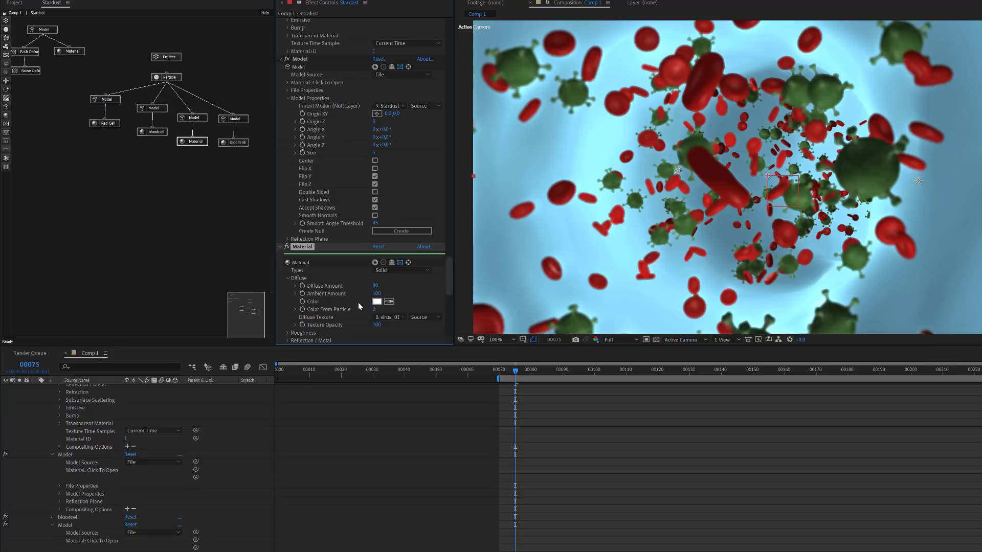
pyautogui.scroll(-3, 358, 302)
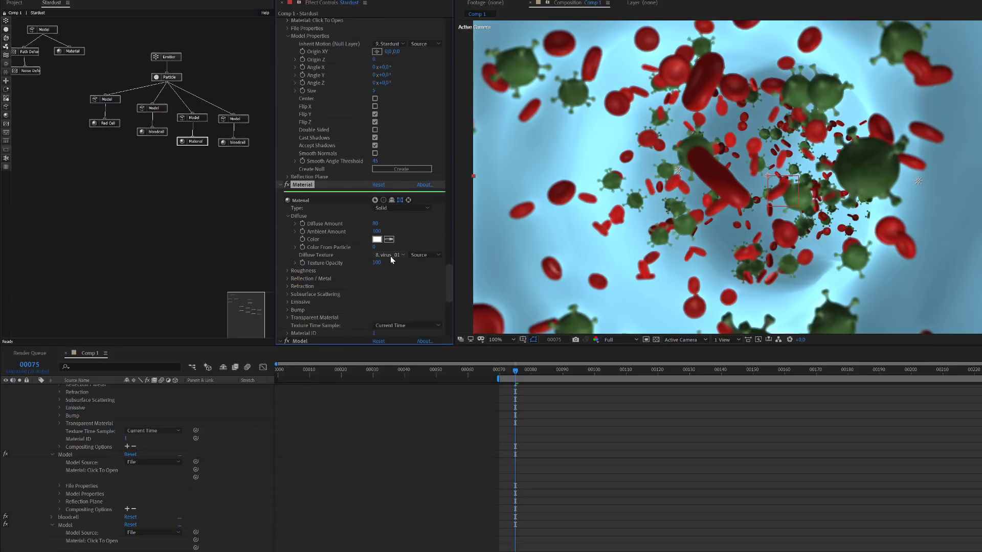
pyautogui.click(253, 463)
pyautogui.scroll(5, 254, 464)
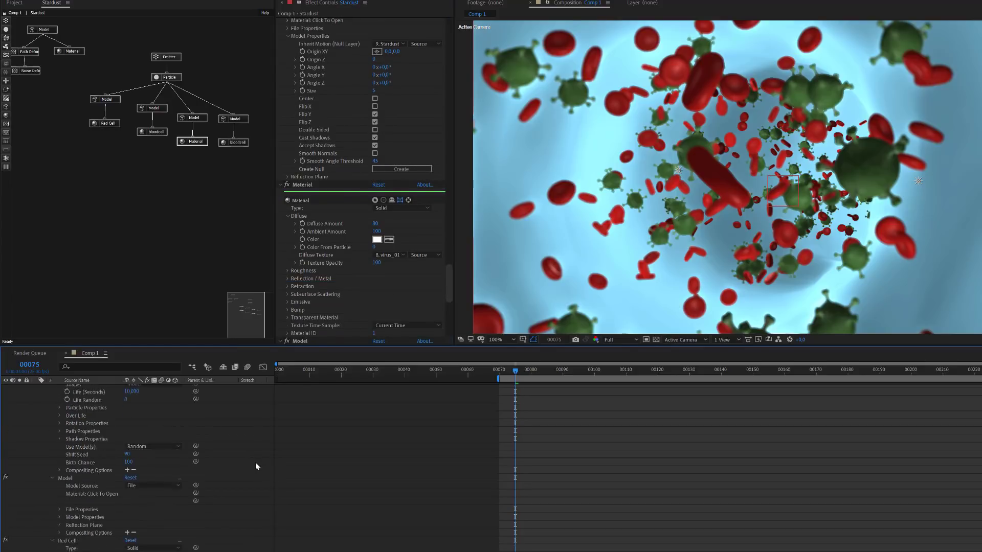
pyautogui.scroll(10, 258, 463)
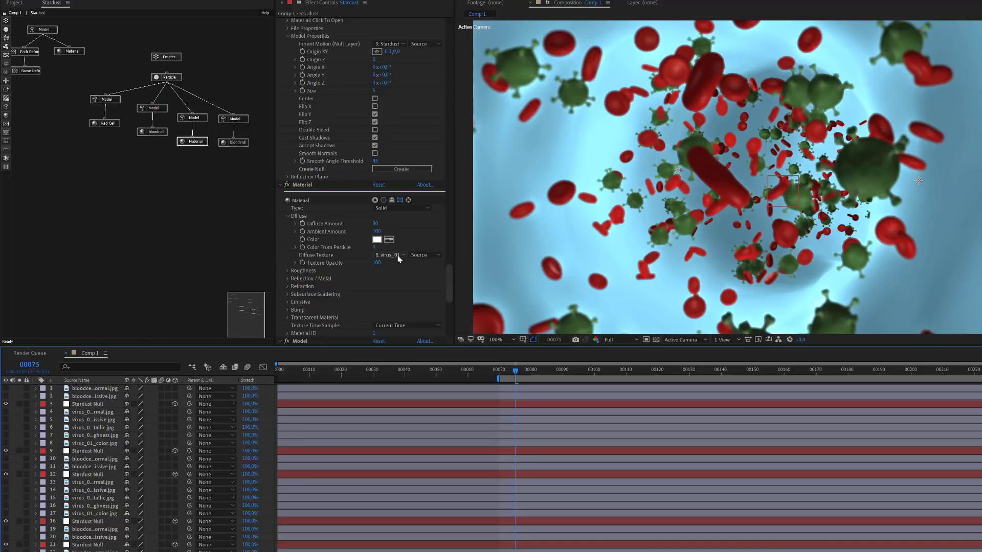
# - Show the virus_01_color.jpg layer briefly in the composition to examine the virus diffuse texture, and hide it again
pyautogui.click(95, 412)
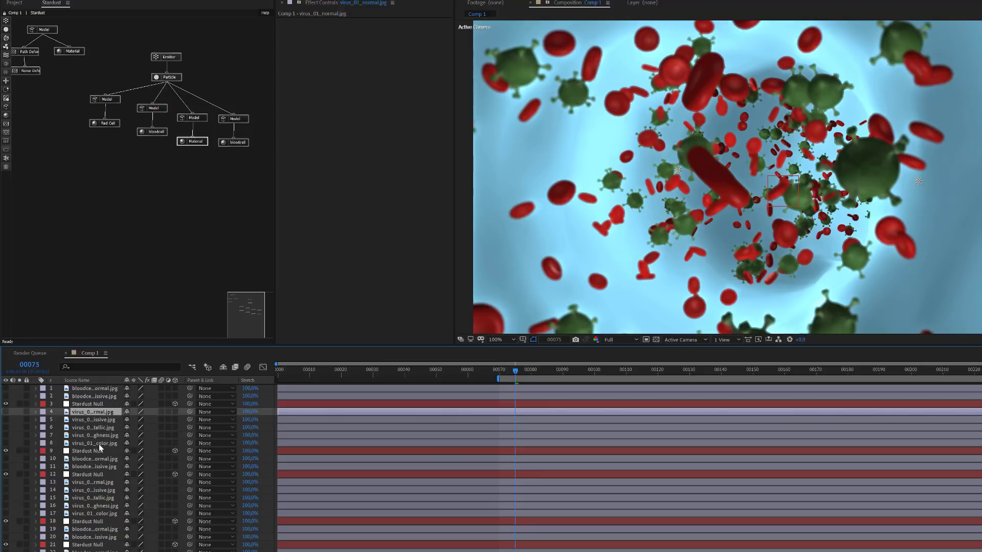
pyautogui.click(98, 444)
pyautogui.click(6, 443)
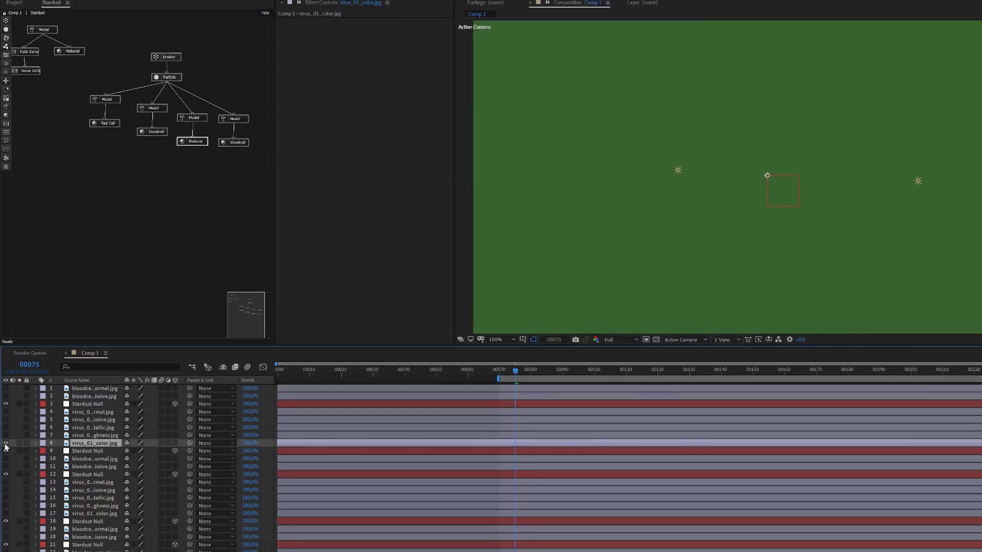
pyautogui.click(6, 443)
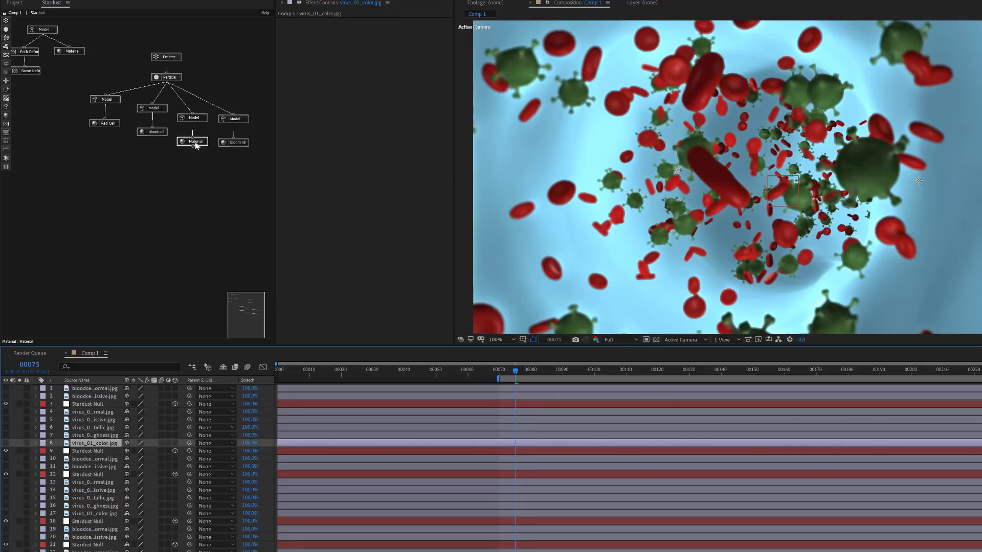
# - Set the virus Material's Diffuse Texture to None and its diffuse Color to a pale cyan-blue matching the vein
pyautogui.click(252, 159)
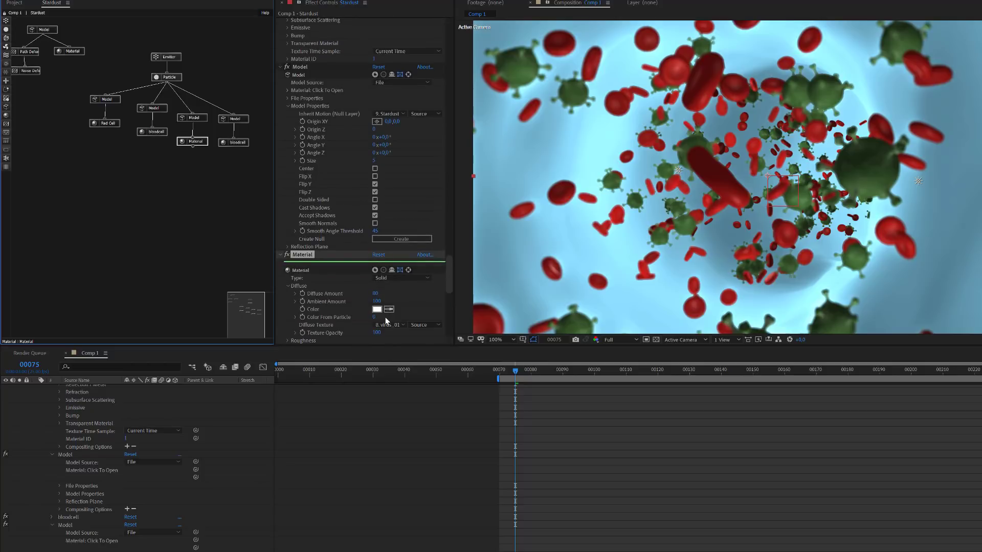
pyautogui.click(388, 325)
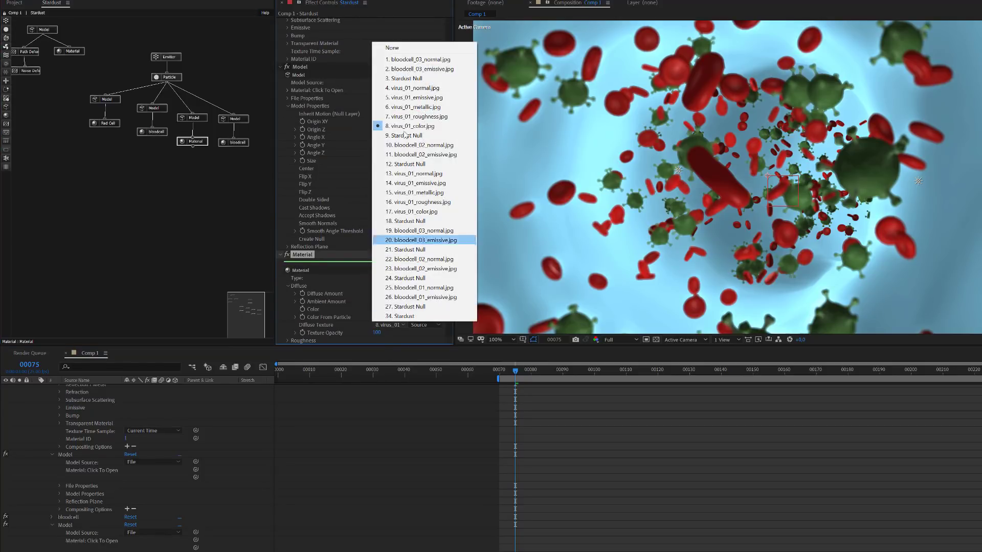
pyautogui.click(405, 49)
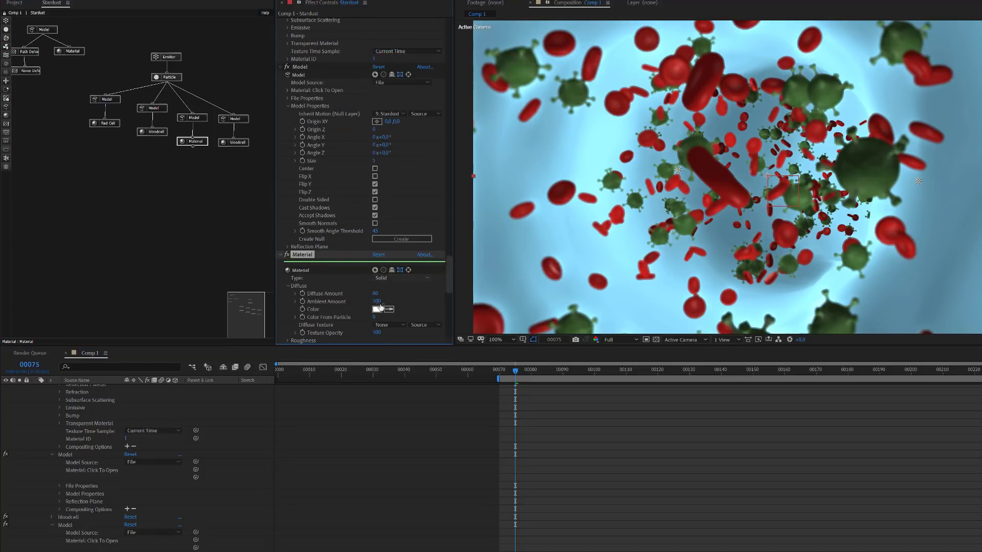
pyautogui.click(377, 309)
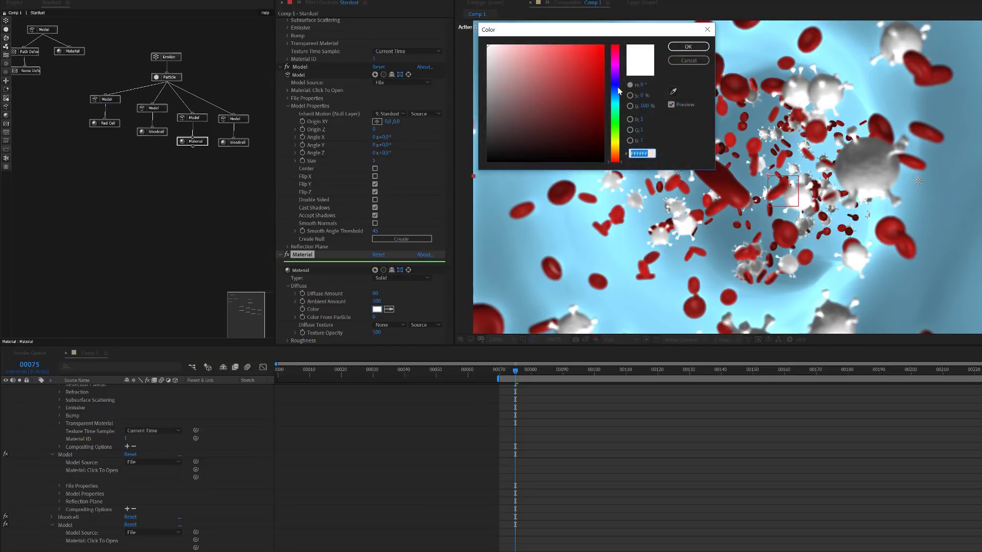
pyautogui.moveTo(620, 89); pyautogui.dragTo(617, 102)
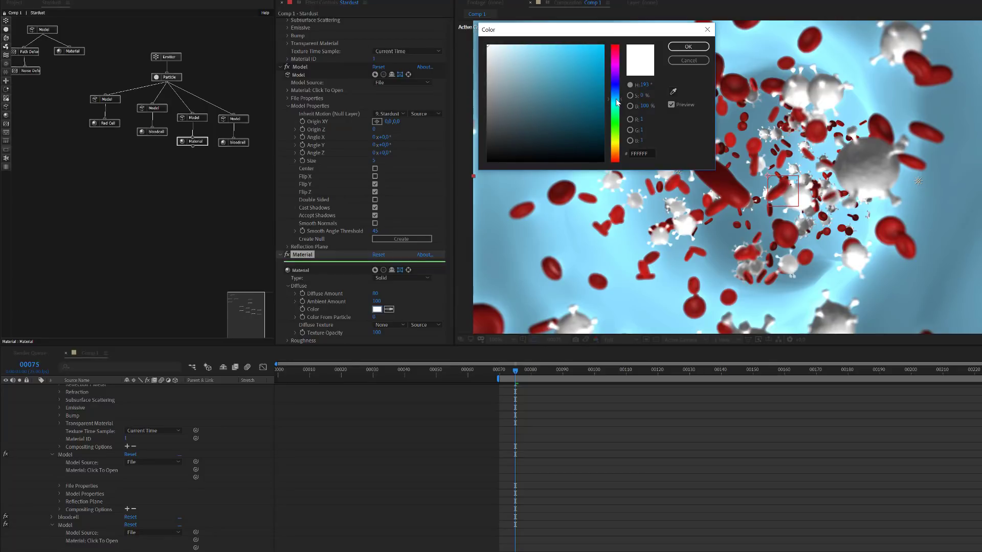
pyautogui.click(673, 91)
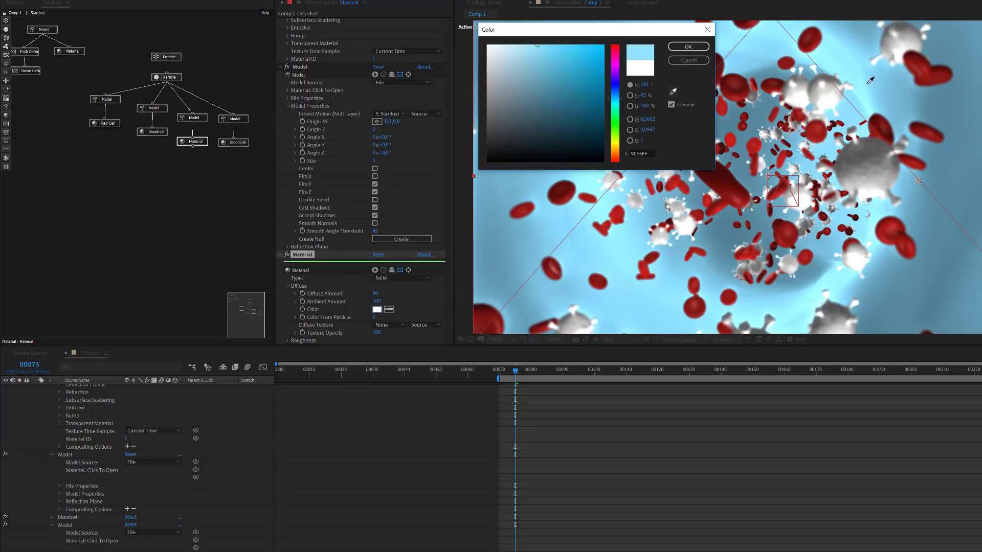
pyautogui.click(835, 91)
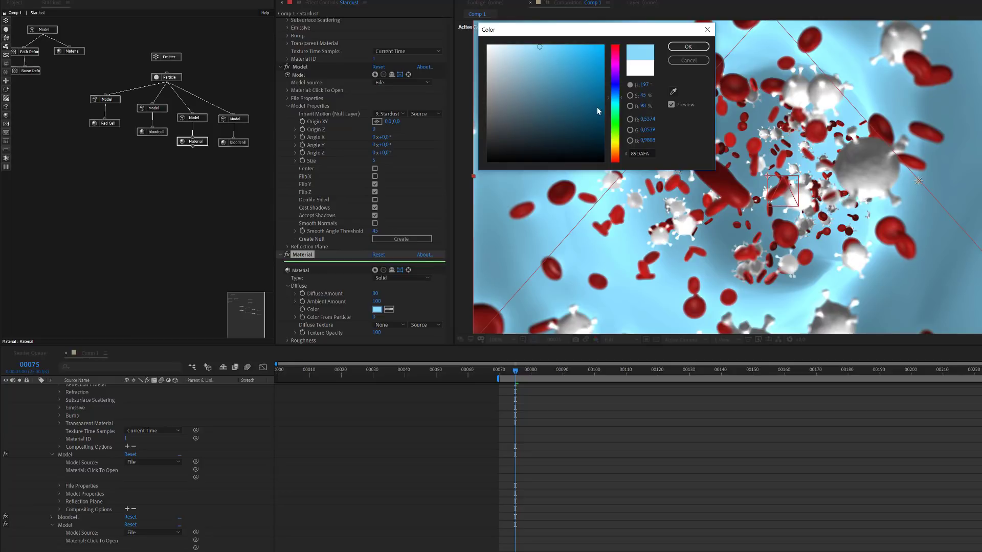
pyautogui.click(616, 101)
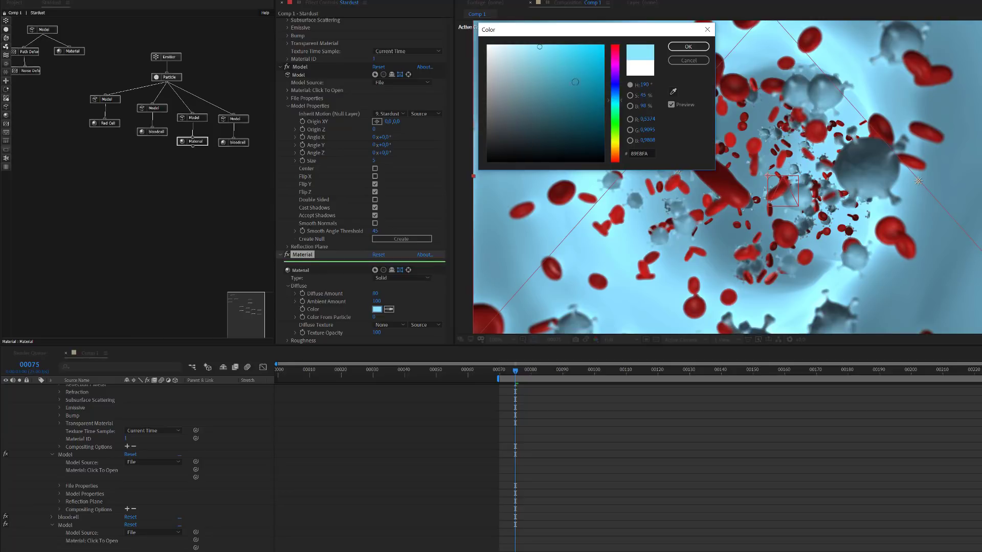
pyautogui.moveTo(526, 47); pyautogui.dragTo(521, 44)
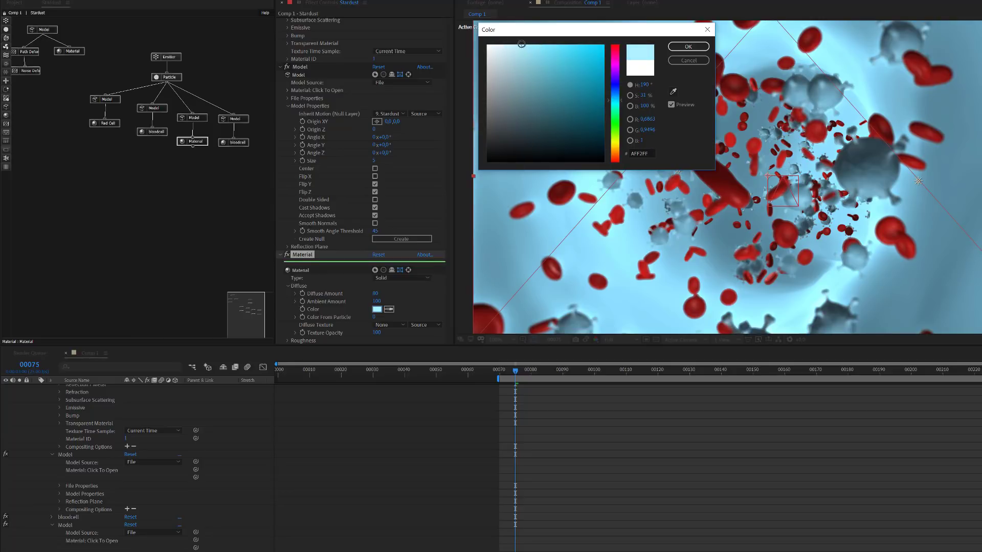
pyautogui.click(688, 47)
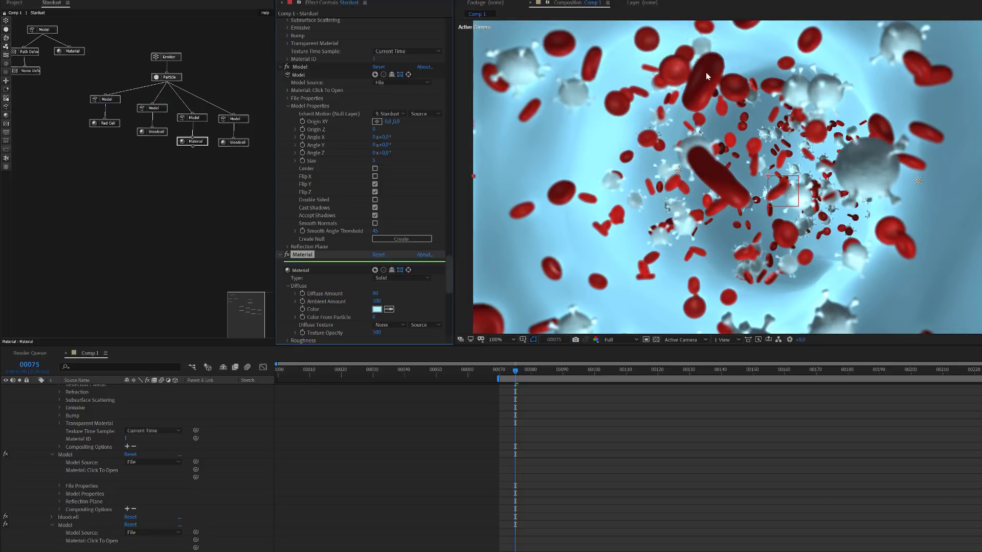
# - Refine the virus Material's diffuse Color to a more saturated light blue with a hue of about 194°
pyautogui.click(376, 309)
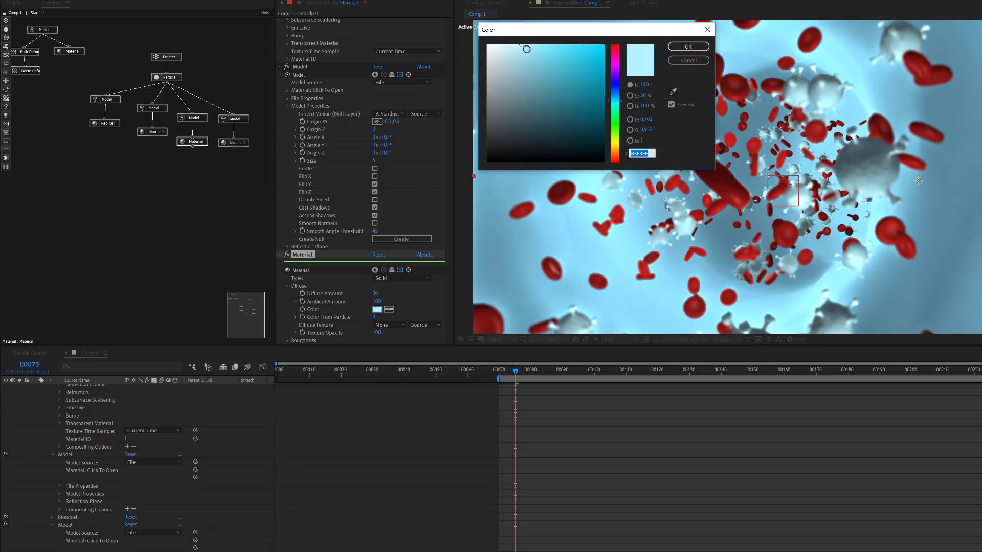
pyautogui.click(529, 48)
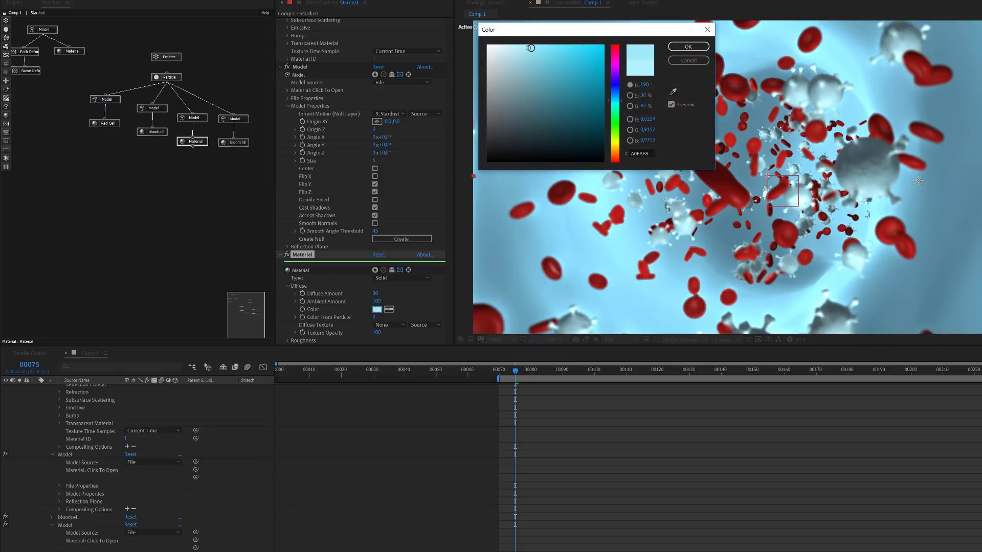
pyautogui.click(531, 48)
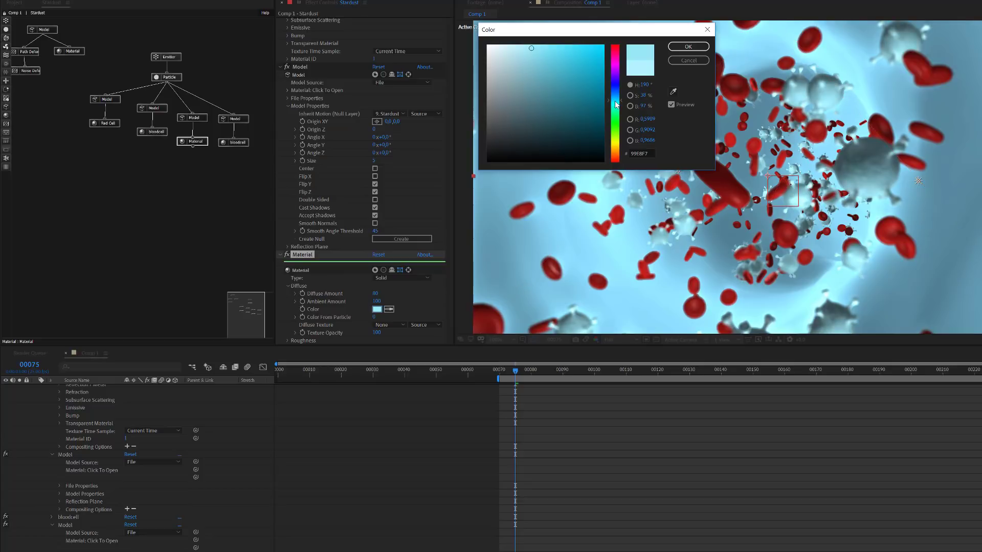
pyautogui.click(703, 44)
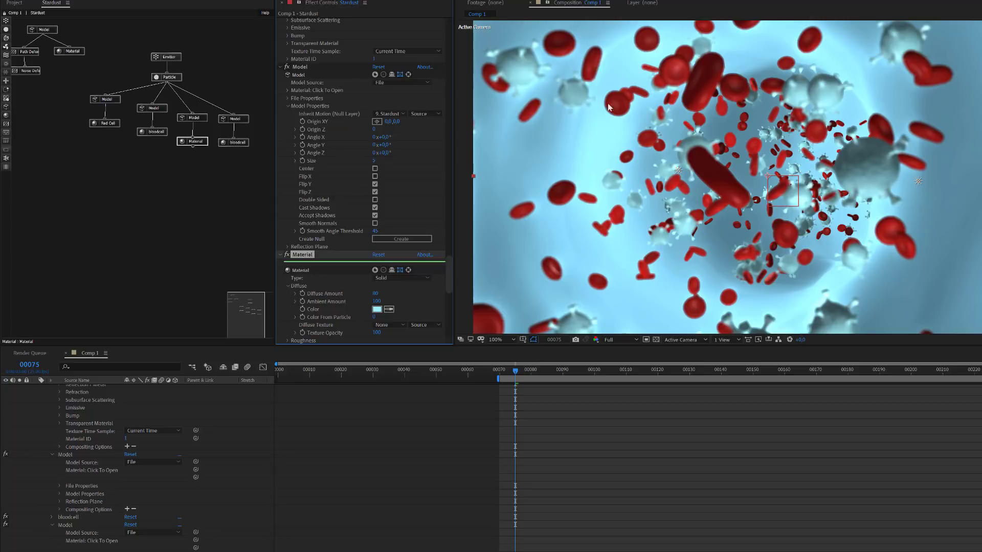
pyautogui.click(377, 310)
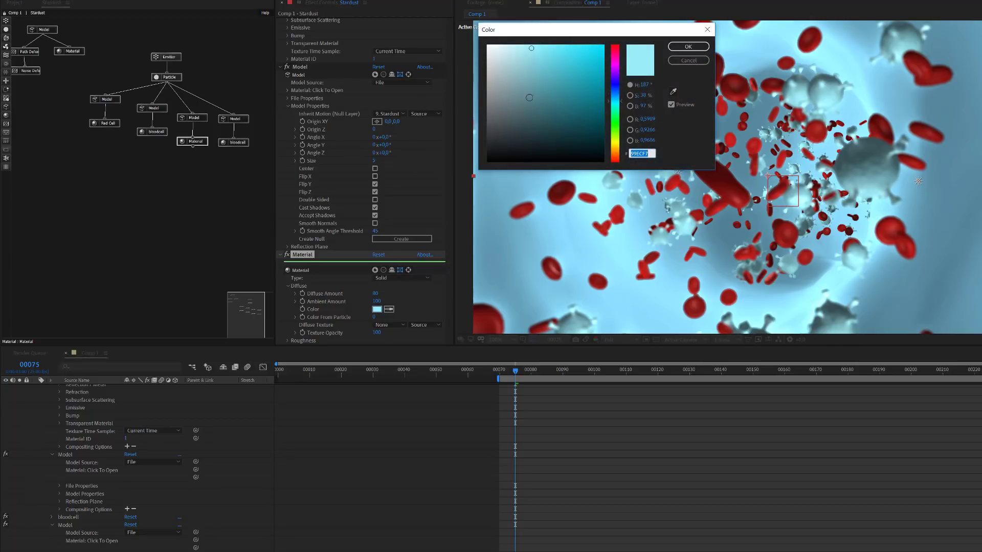
pyautogui.moveTo(616, 103); pyautogui.dragTo(617, 101)
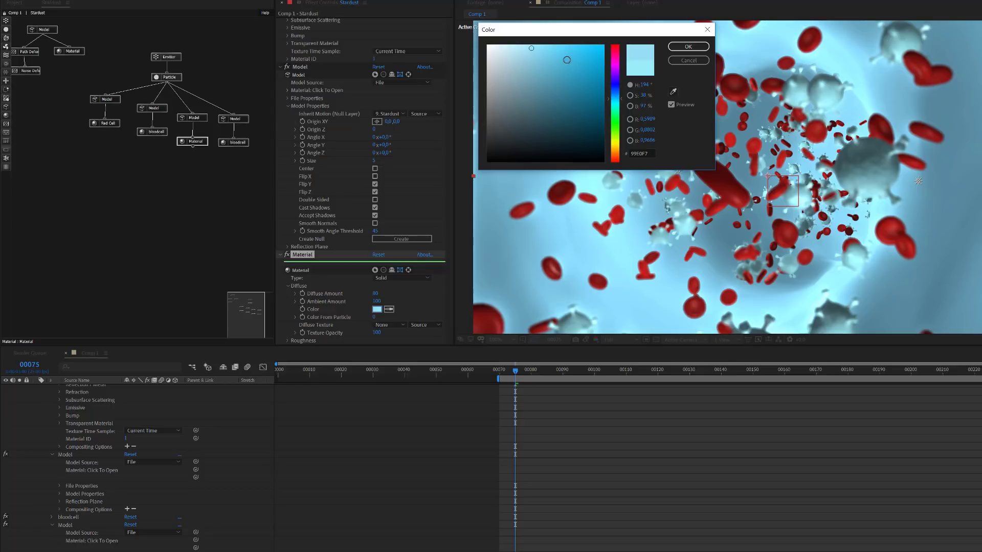
pyautogui.click(550, 48)
pyautogui.click(688, 47)
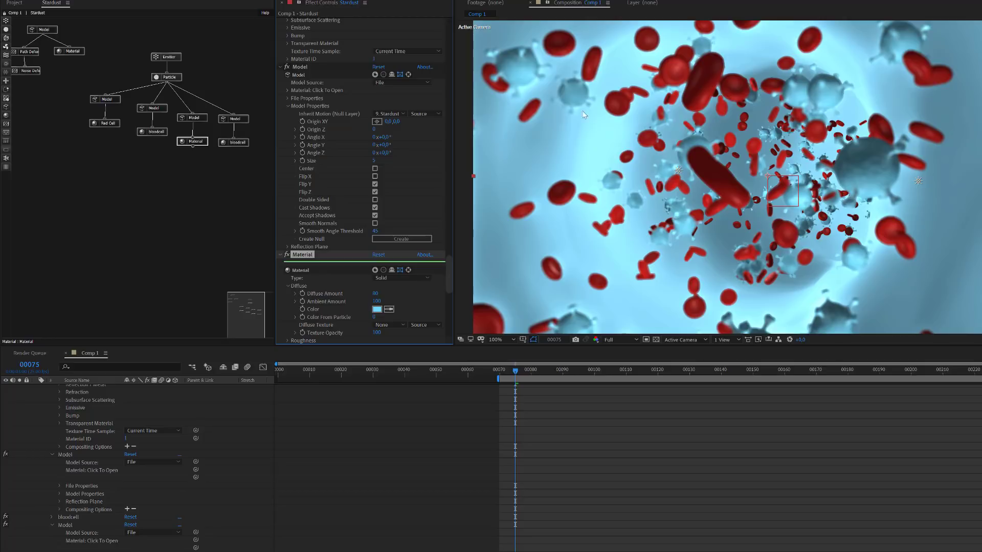
# - Collapse the expanded layer properties, select Point Light 1 and switch the composition to 4 Views
pyautogui.scroll(4, 166, 425)
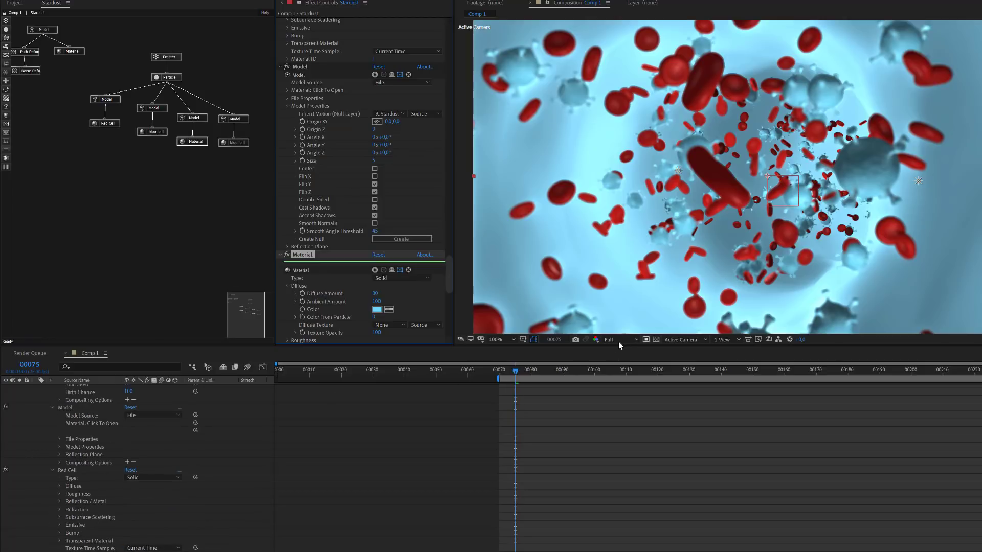
pyautogui.scroll(-5, 176, 417)
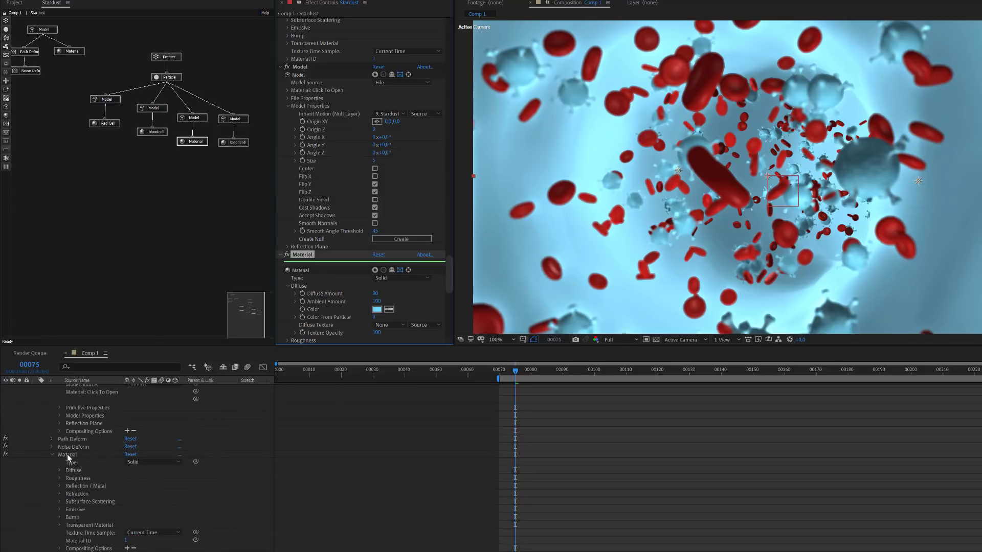
pyautogui.press('u')
pyautogui.press('u')
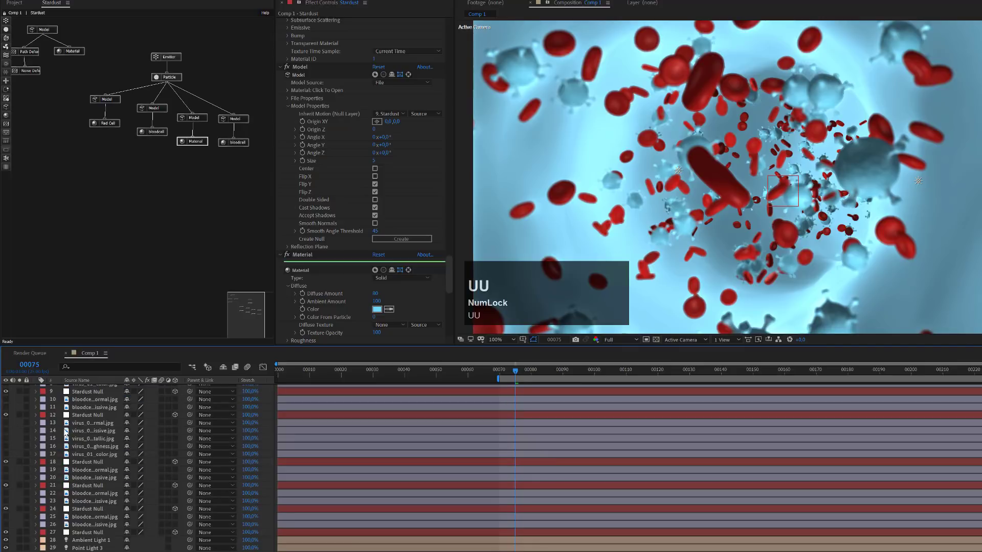
pyautogui.click(88, 551)
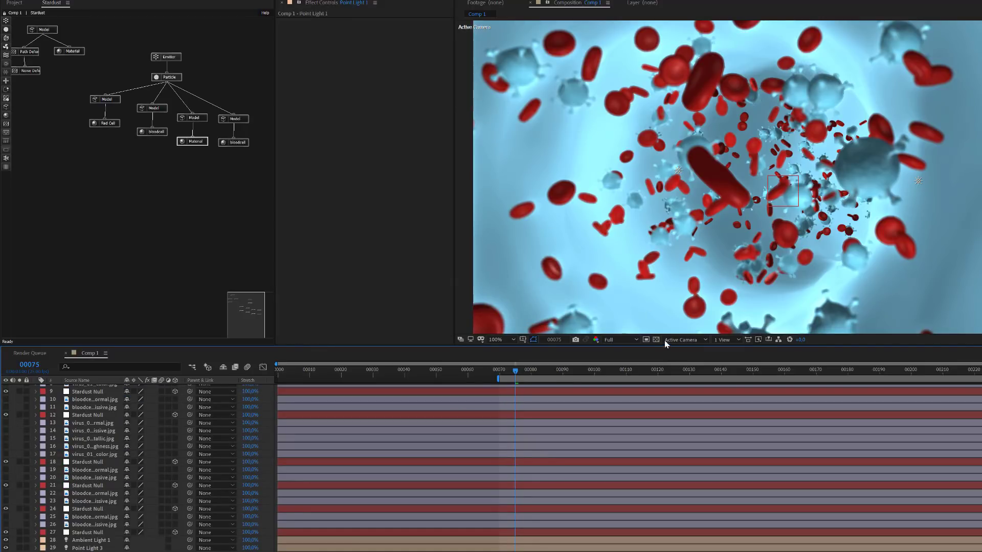
pyautogui.click(721, 340)
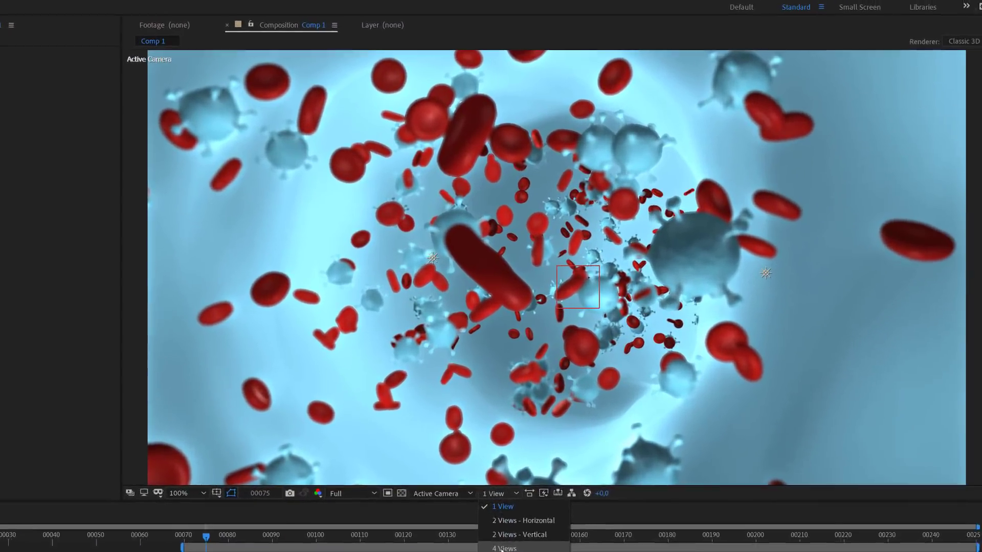
pyautogui.click(727, 388)
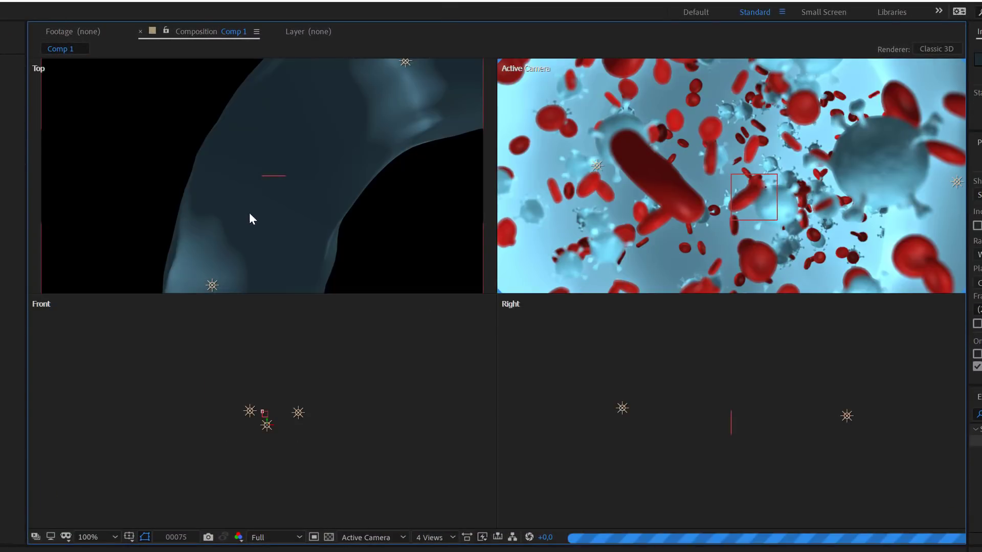
# - Move Point Light 1 slightly along the positive X axis in the Top view
pyautogui.scroll(-2, 296, 216)
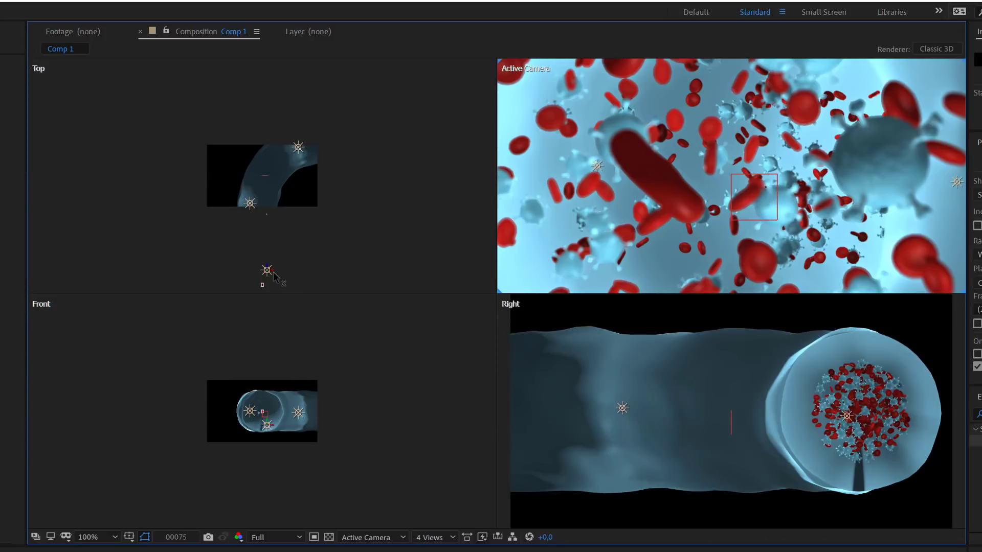
pyautogui.click(274, 276)
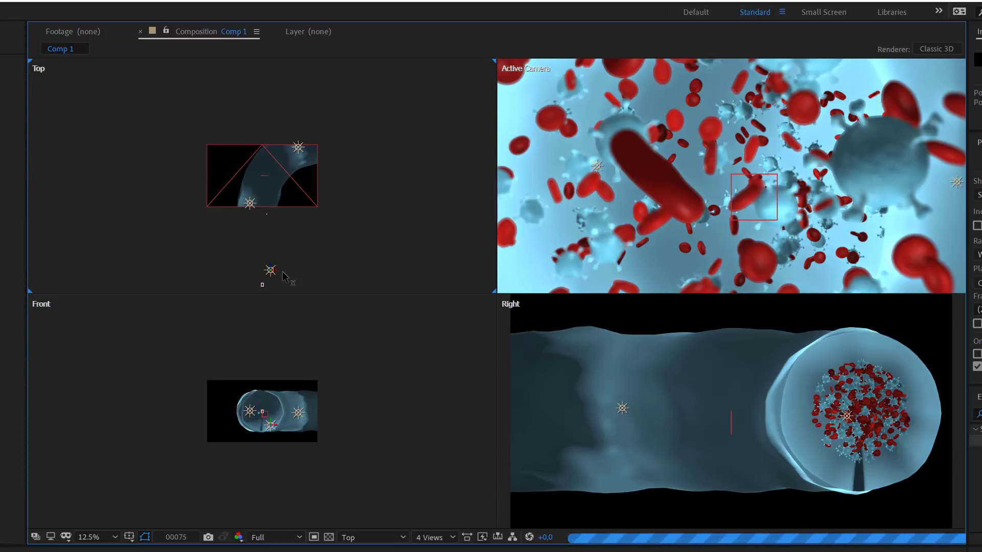
pyautogui.moveTo(281, 273); pyautogui.dragTo(285, 273)
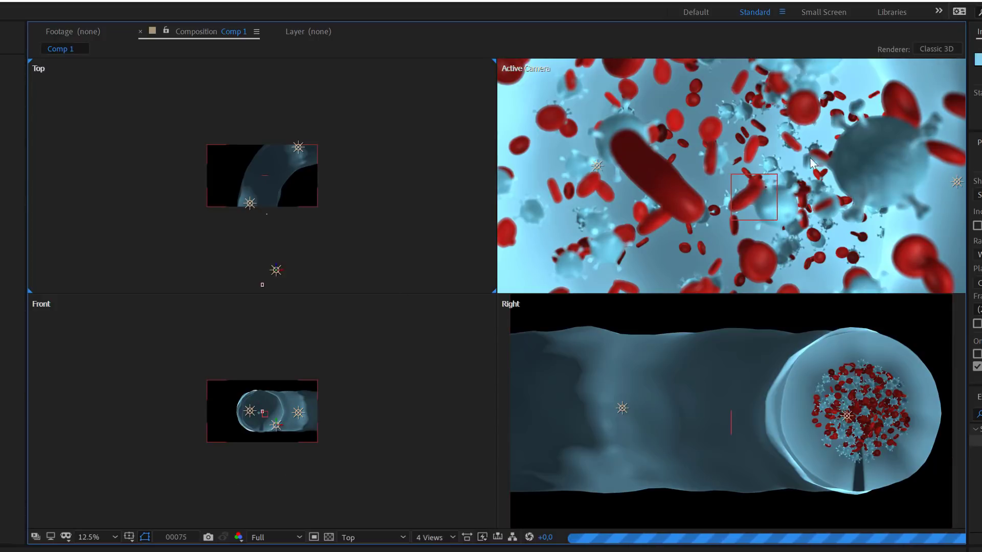
# - Reveal the Light Options of Point Light 2, toggle its Casts Shadows setting and increase its Falloff Distance
pyautogui.click(250, 203)
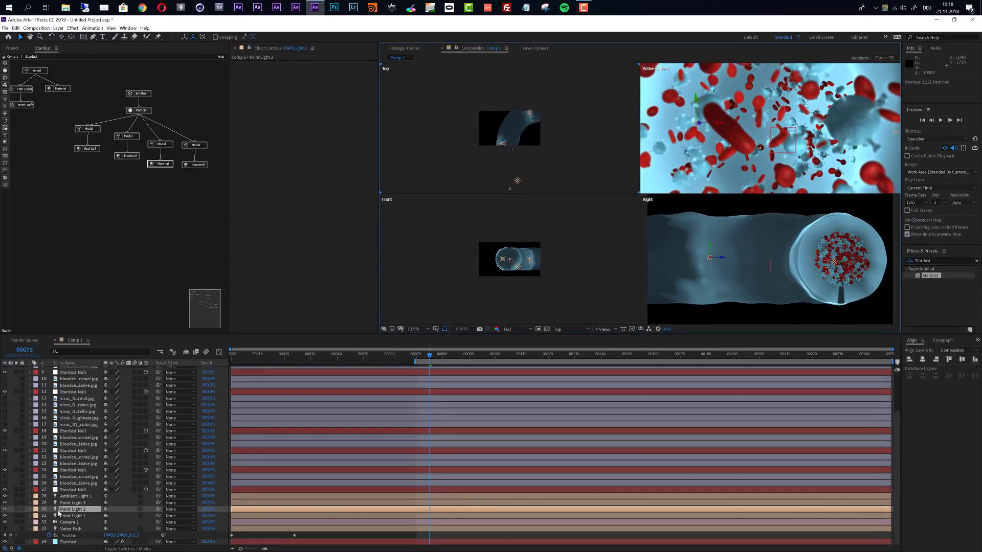
pyautogui.press('a')
pyautogui.press('a')
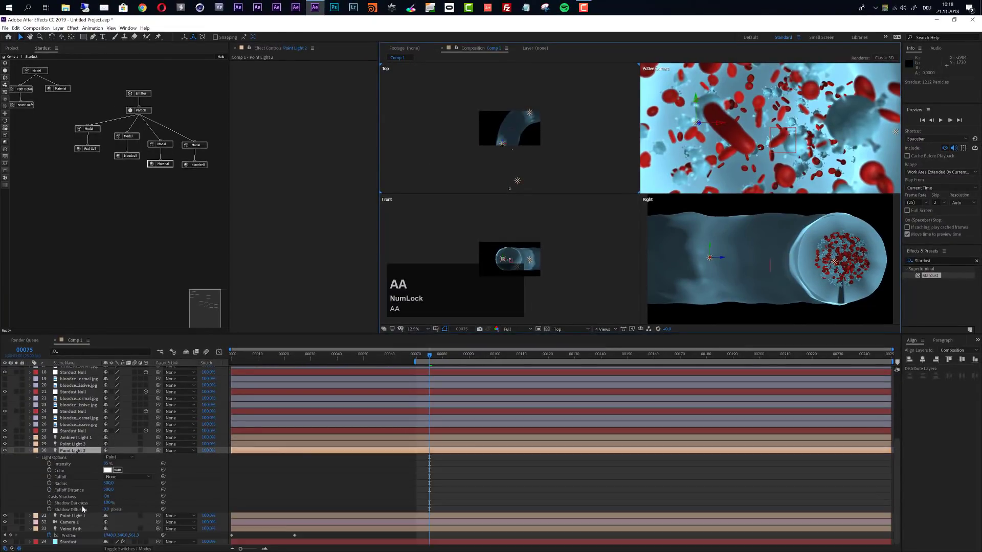
pyautogui.click(108, 496)
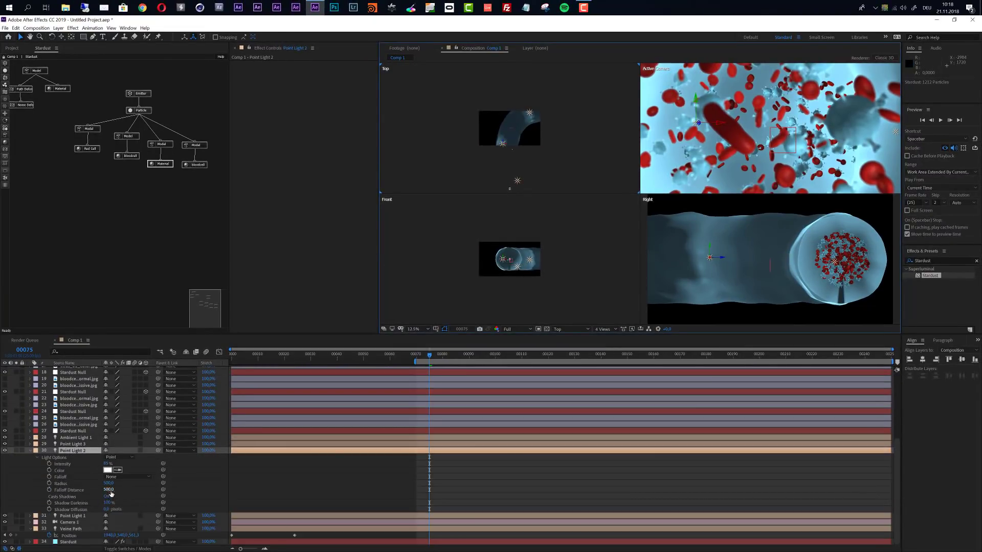
pyautogui.moveTo(109, 489); pyautogui.dragTo(170, 489)
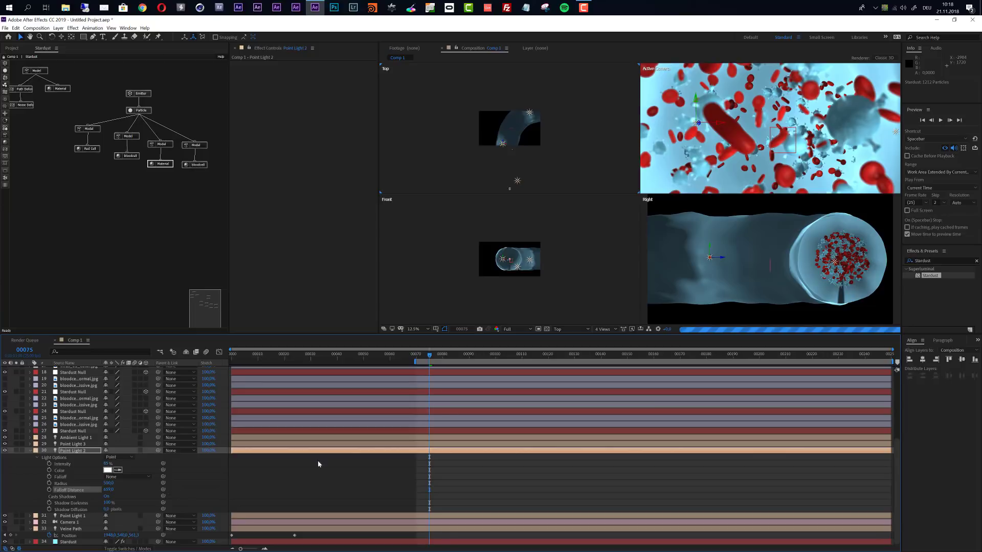
# - Reveal the Light Options of Point Light 3 and set its Intensity to 50%
pyautogui.scroll(-2, 751, 160)
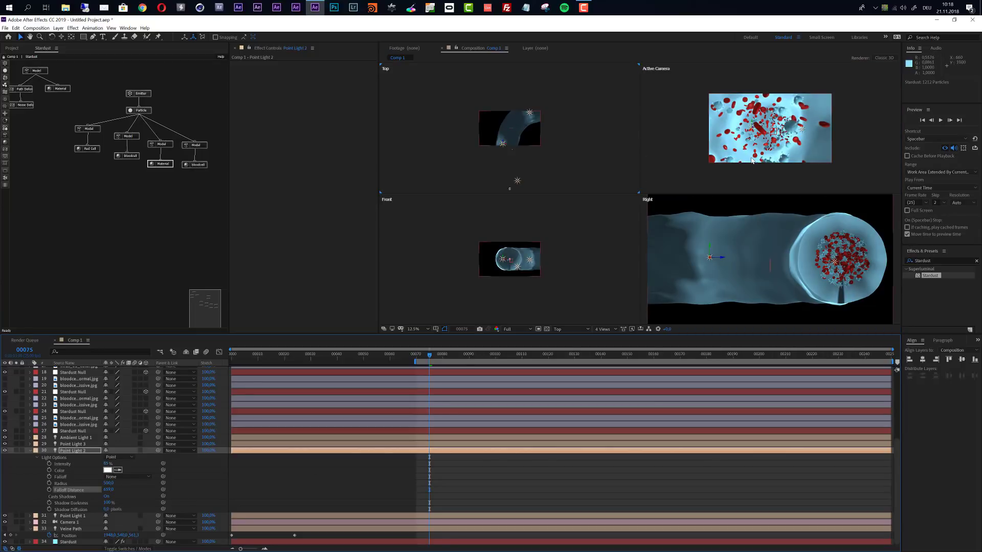
pyautogui.click(74, 444)
pyautogui.press('a')
pyautogui.press('a')
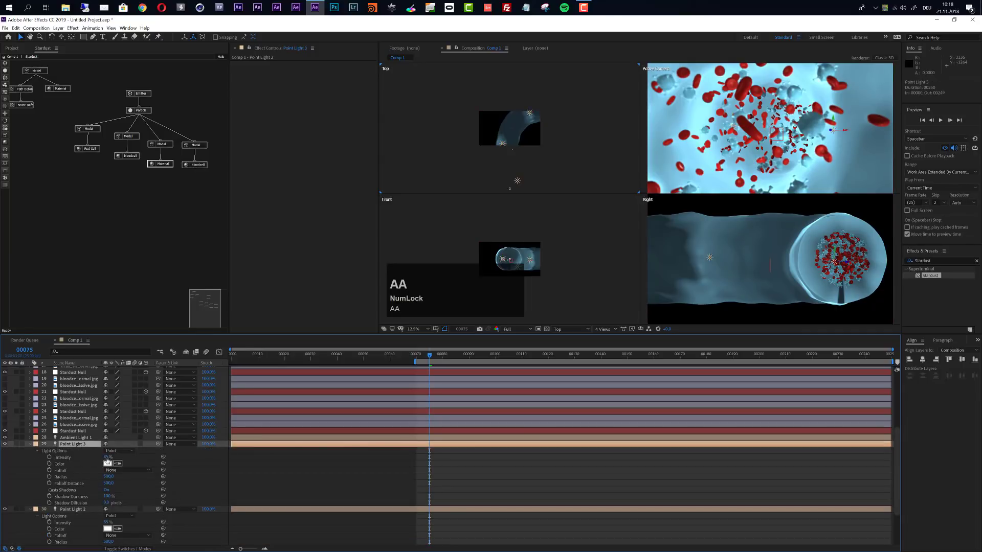
pyautogui.click(106, 458)
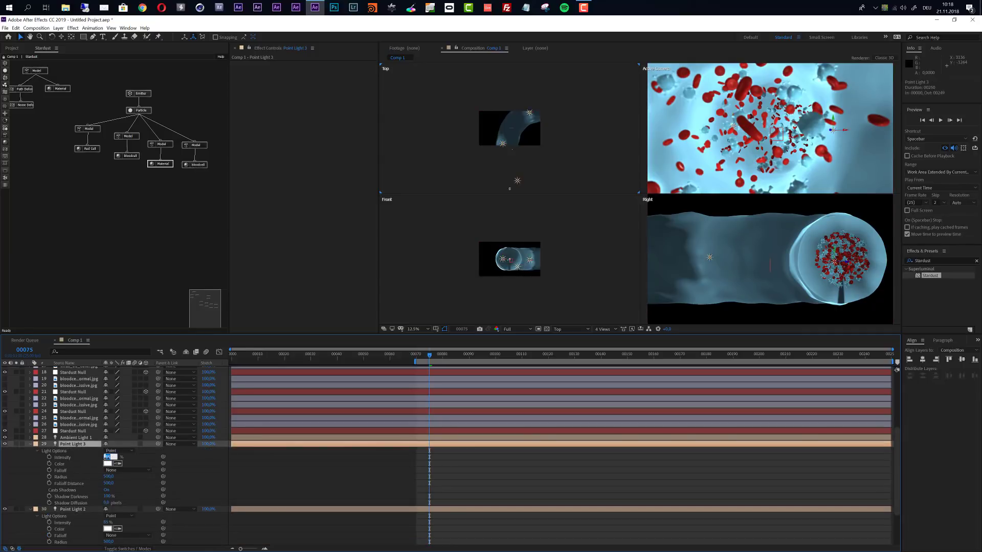
pyautogui.write('50')
pyautogui.press('Return')
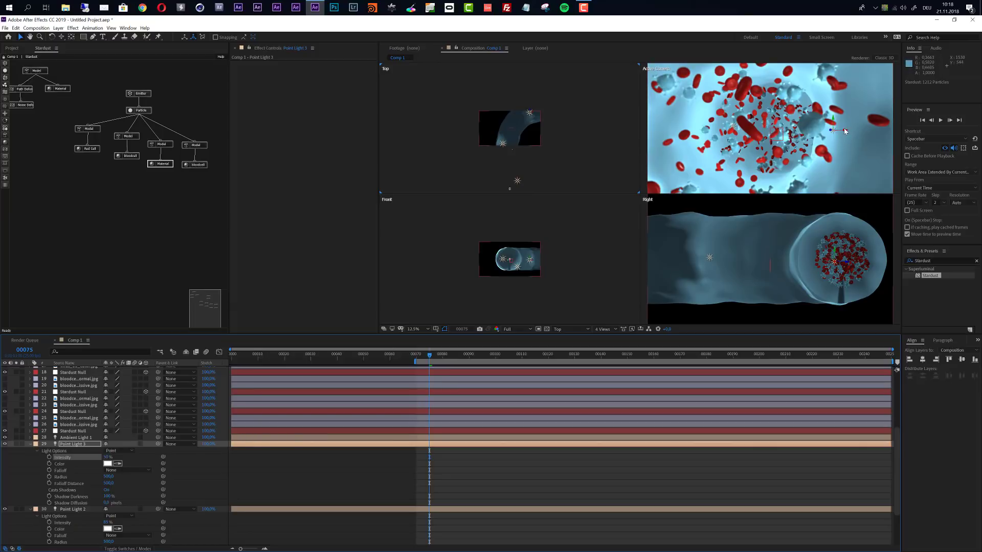
# - Switch the composition from four views back to a single Active Camera view
pyautogui.click(566, 329)
pyautogui.click(523, 329)
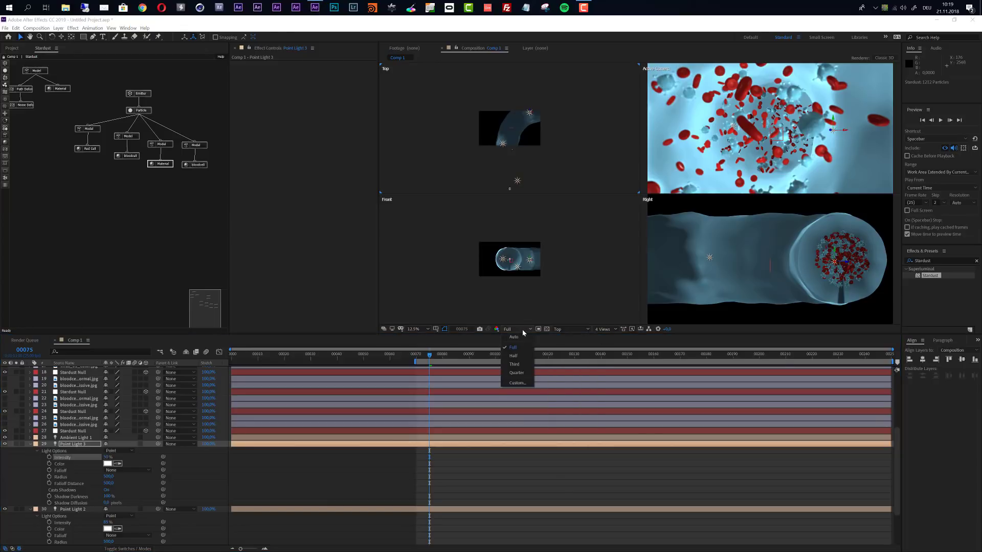
pyautogui.click(601, 330)
pyautogui.click(604, 337)
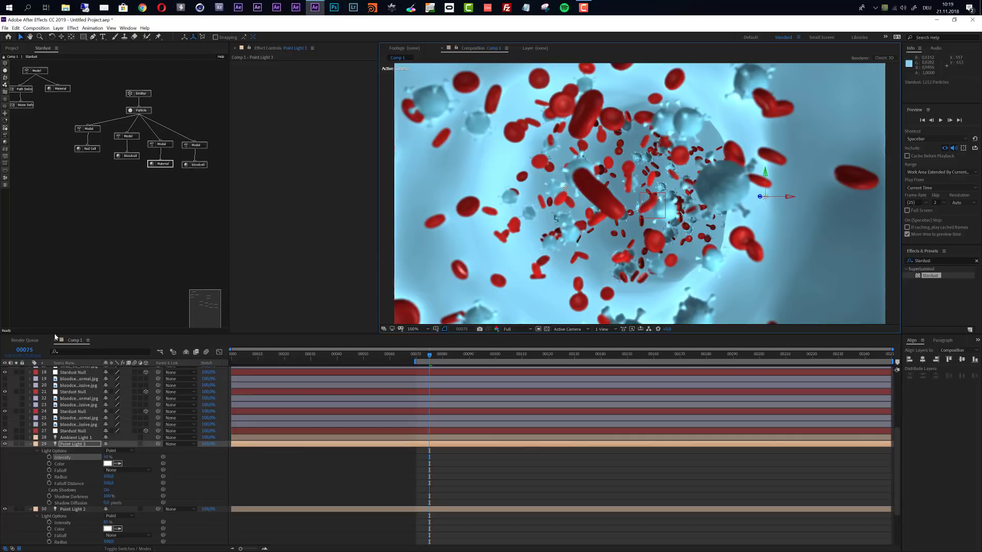
# - Reveal the Camera Options of Camera 1 and set its Focus Distance to 500 pixels
pyautogui.scroll(3, 68, 455)
pyautogui.scroll(3, 68, 455)
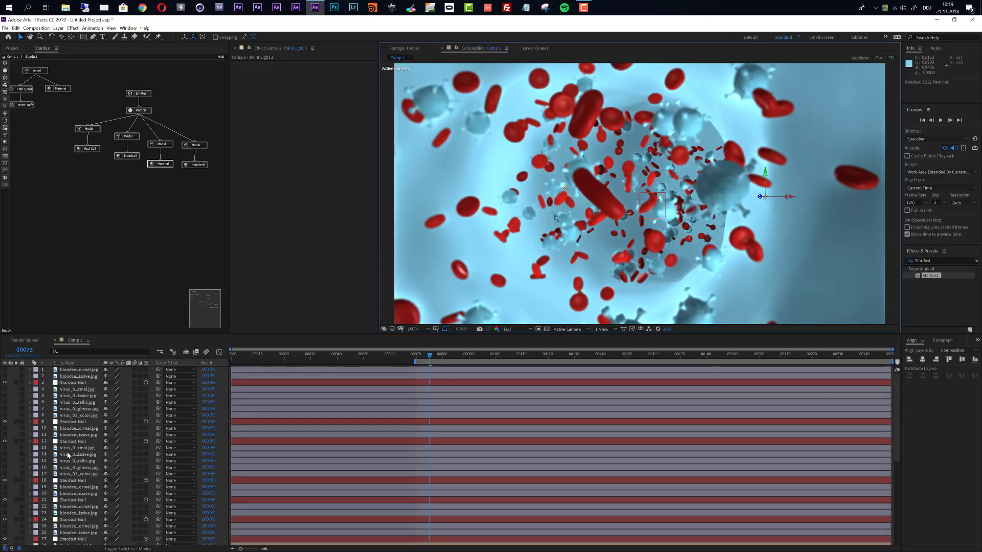
pyautogui.scroll(-8, 66, 455)
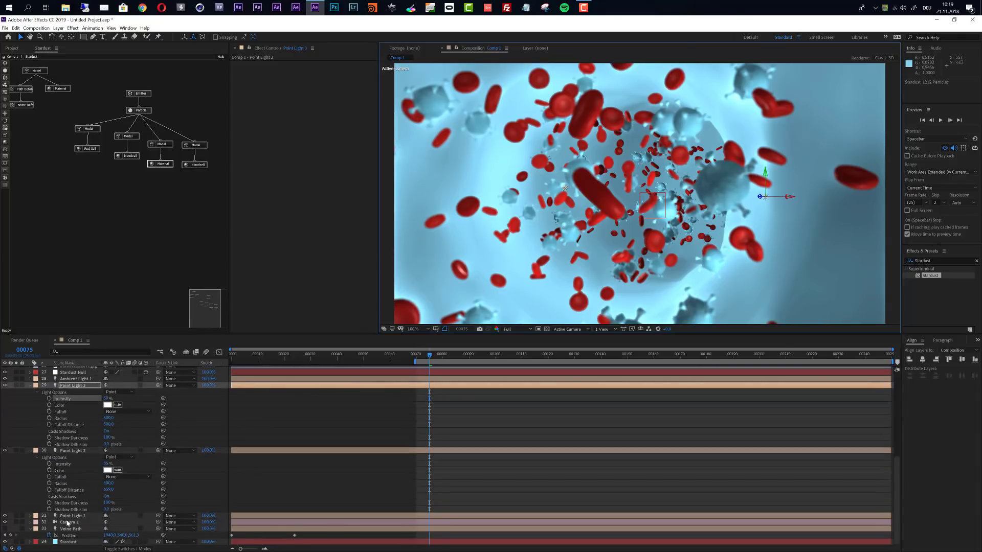
pyautogui.click(67, 523)
pyautogui.press('a')
pyautogui.press('a')
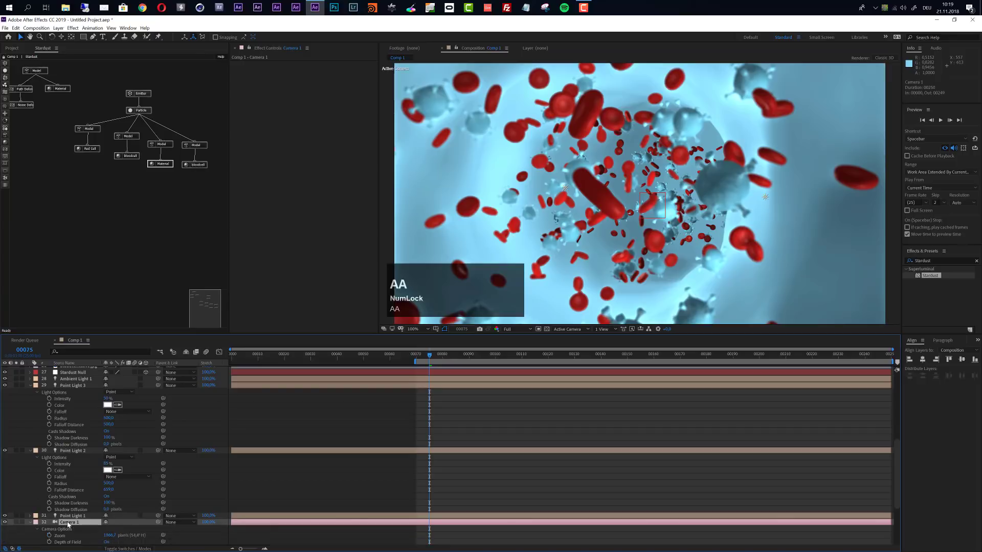
pyautogui.scroll(-3, 227, 502)
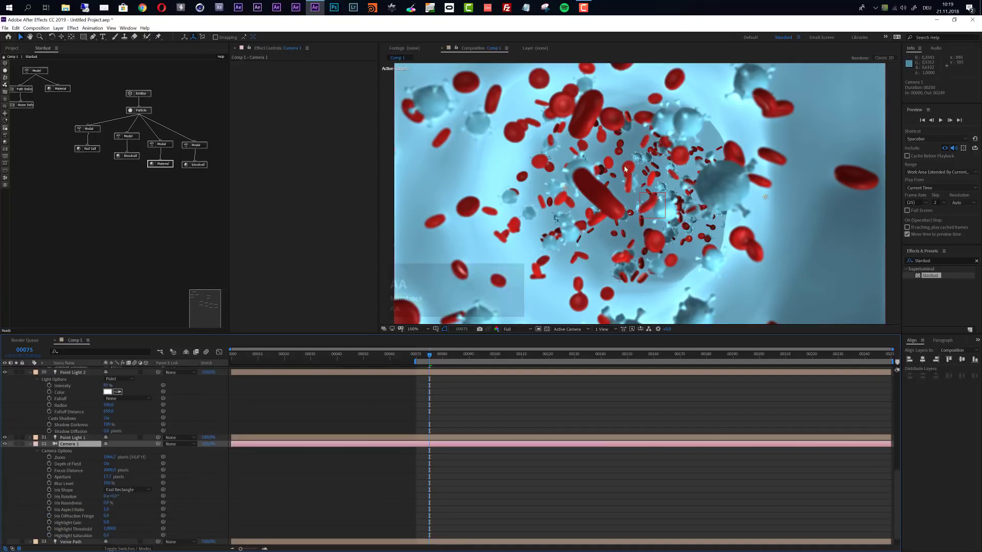
pyautogui.scroll(-1, 194, 467)
pyautogui.click(108, 457)
pyautogui.write('500')
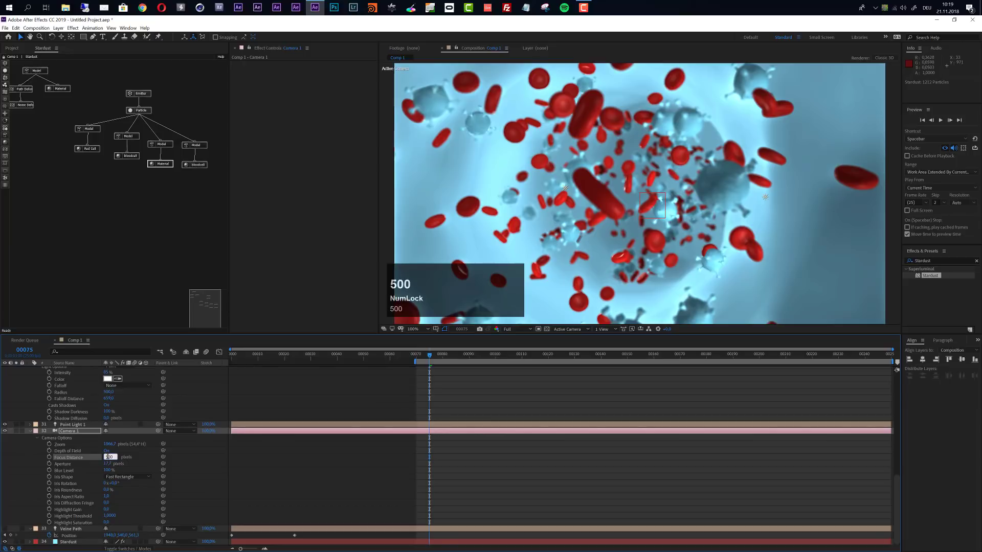
pyautogui.press('Return')
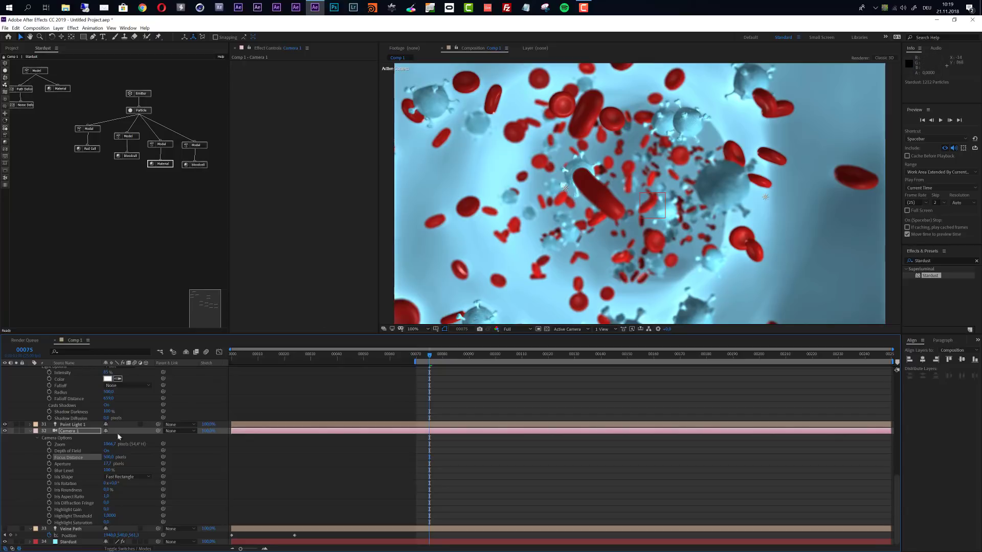
# - Set the Shift Seed of the blood cell emitter's Particle node to 100
pyautogui.click(141, 110)
pyautogui.scroll(-5, 295, 296)
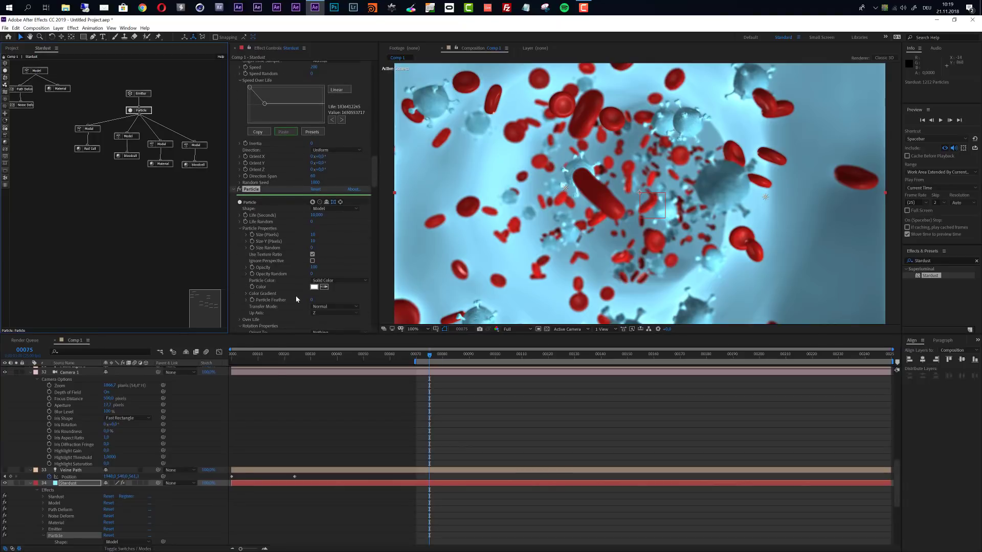
pyautogui.scroll(-5, 295, 299)
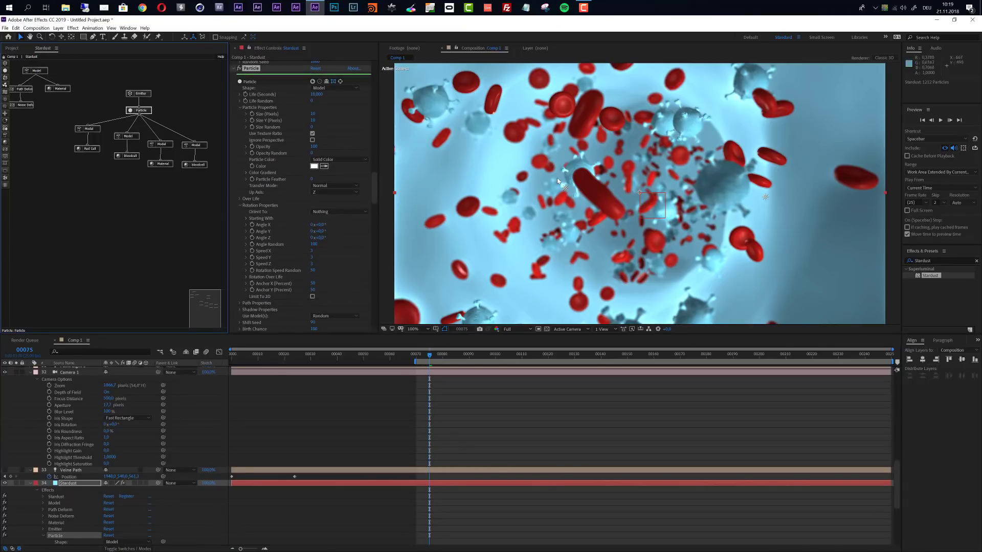
pyautogui.scroll(-2, 321, 283)
pyautogui.click(314, 288)
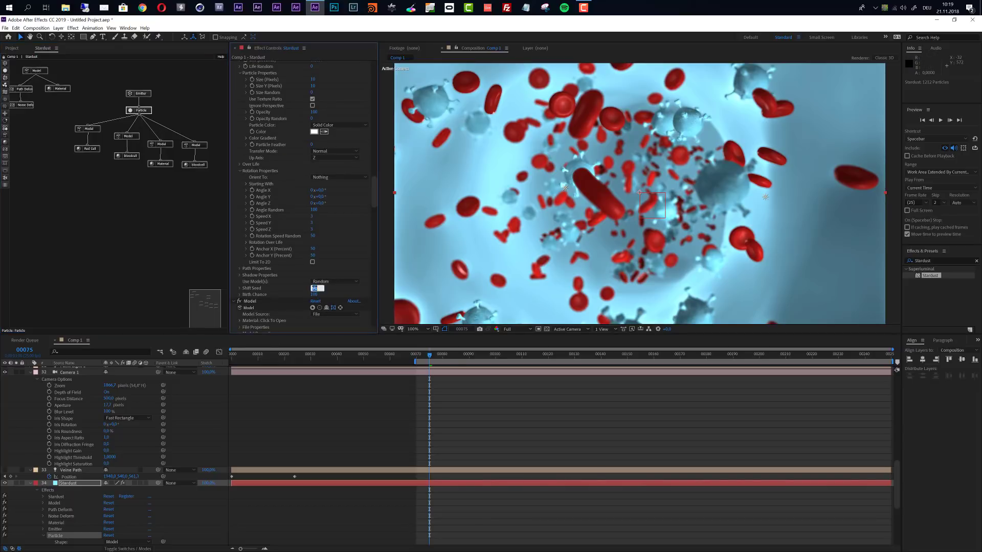
pyautogui.write('100')
pyautogui.press('Return')
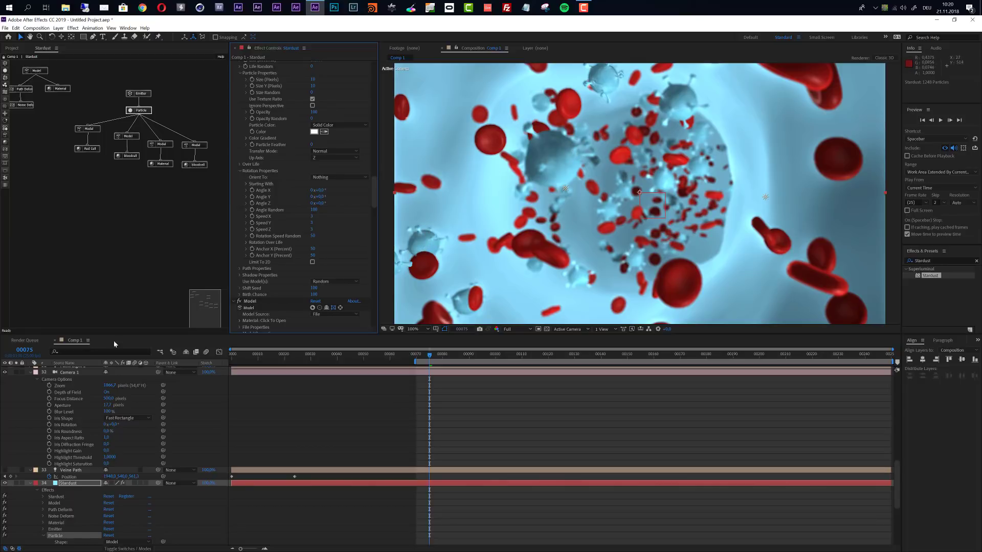
# - Try a Focus Distance of 300 pixels on Camera 1, and refine it to 260 pixels
pyautogui.scroll(5, 110, 486)
pyautogui.click(109, 457)
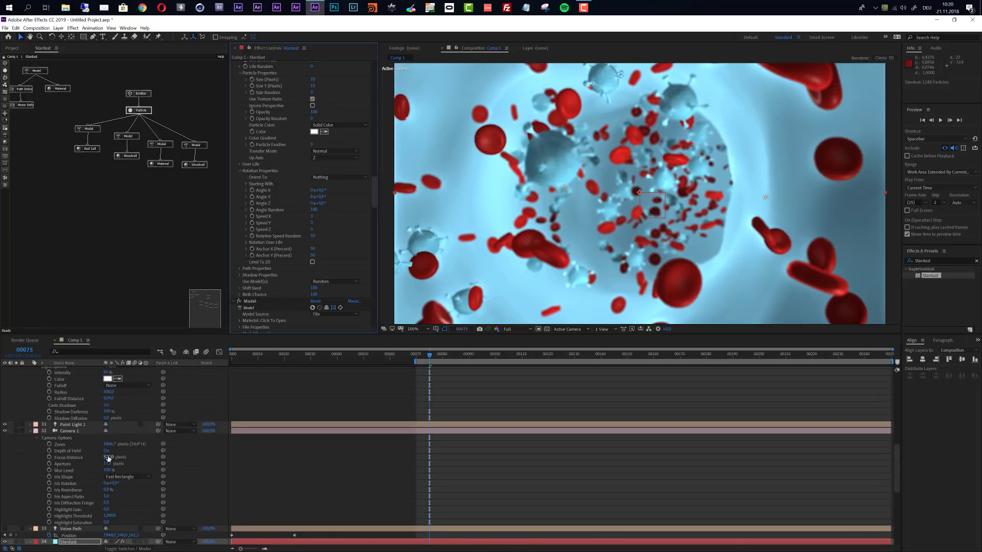
pyautogui.write('300')
pyautogui.press('Return')
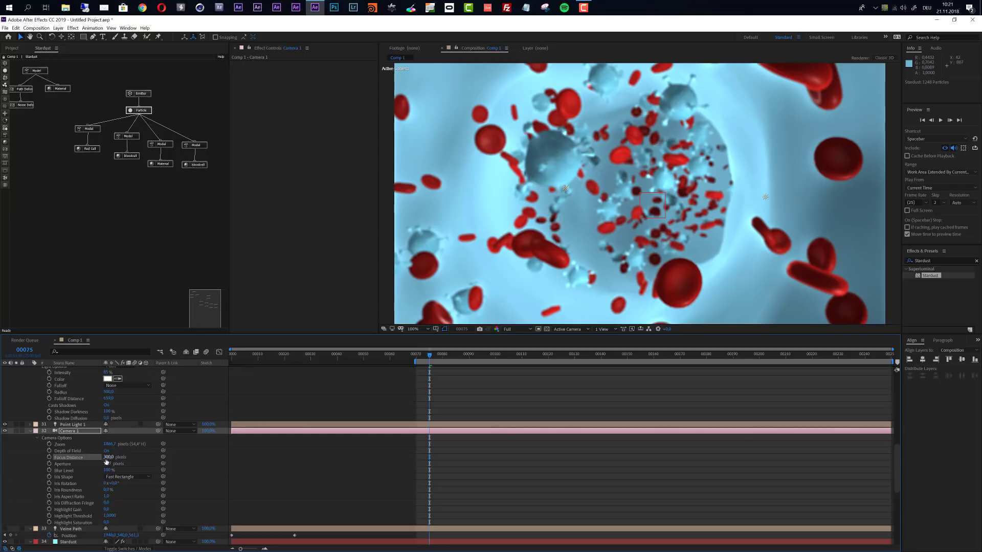
pyautogui.click(107, 458)
pyautogui.write('2')
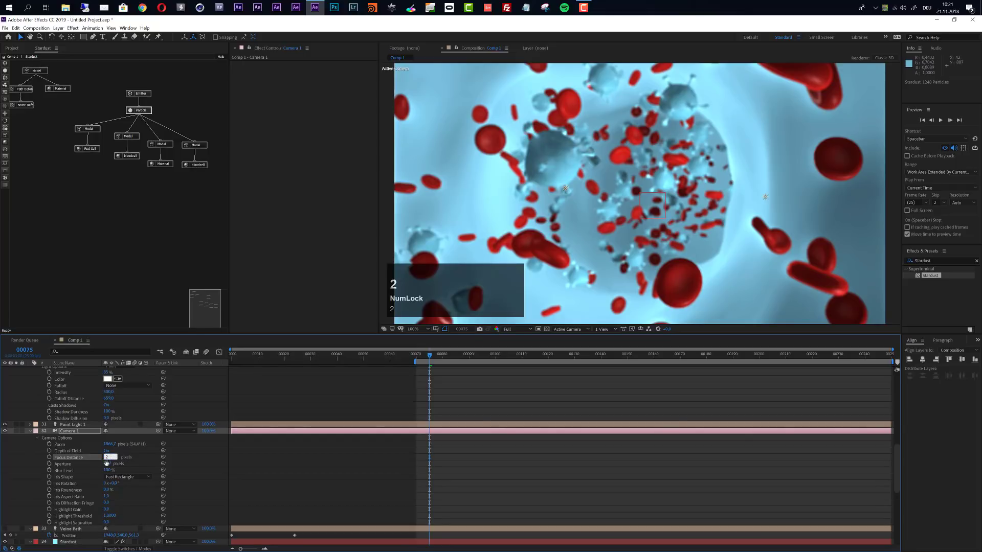
pyautogui.write('60')
pyautogui.press('Return')
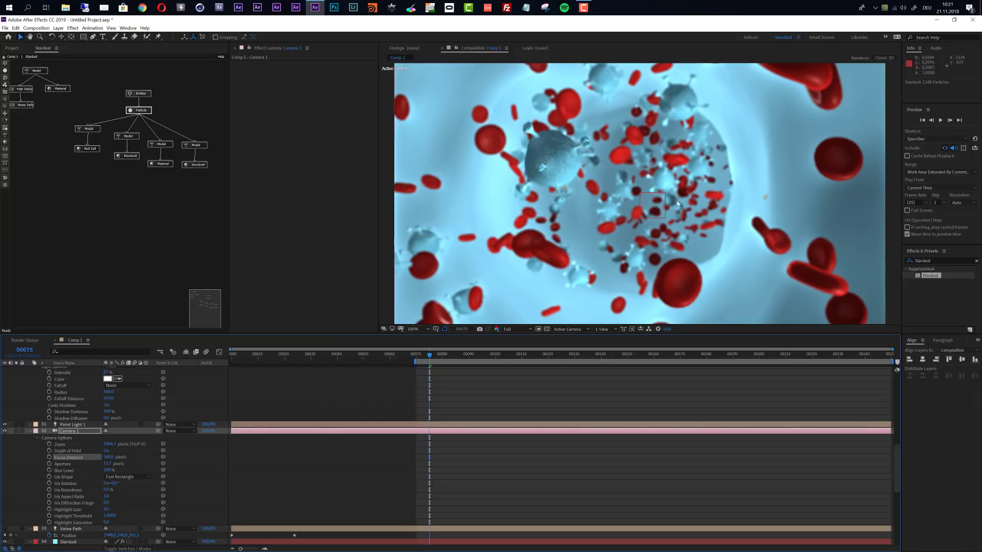
# - Try an Aperture of 10 pixels on Camera 1, and change it to 5 pixels
pyautogui.click(110, 465)
pyautogui.write('1')
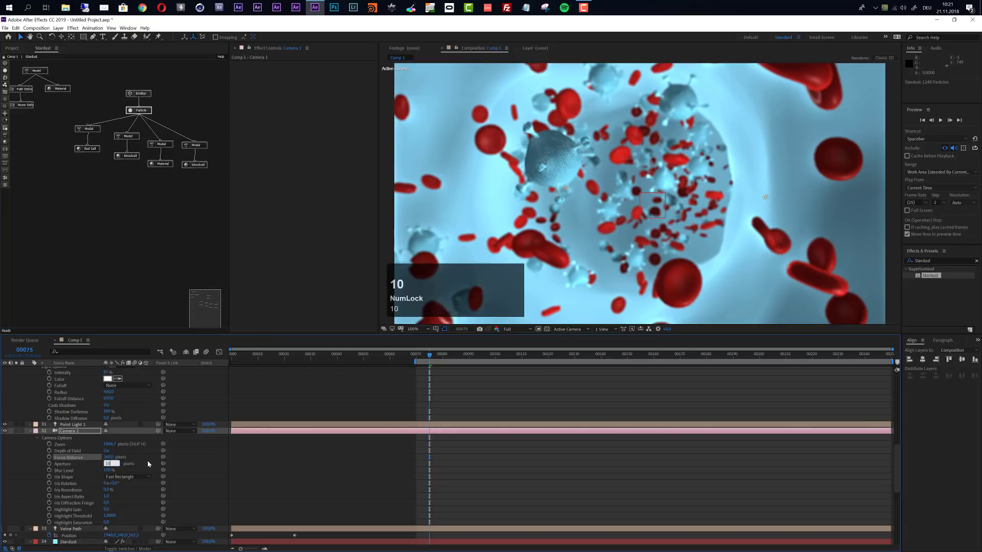
pyautogui.press('Return')
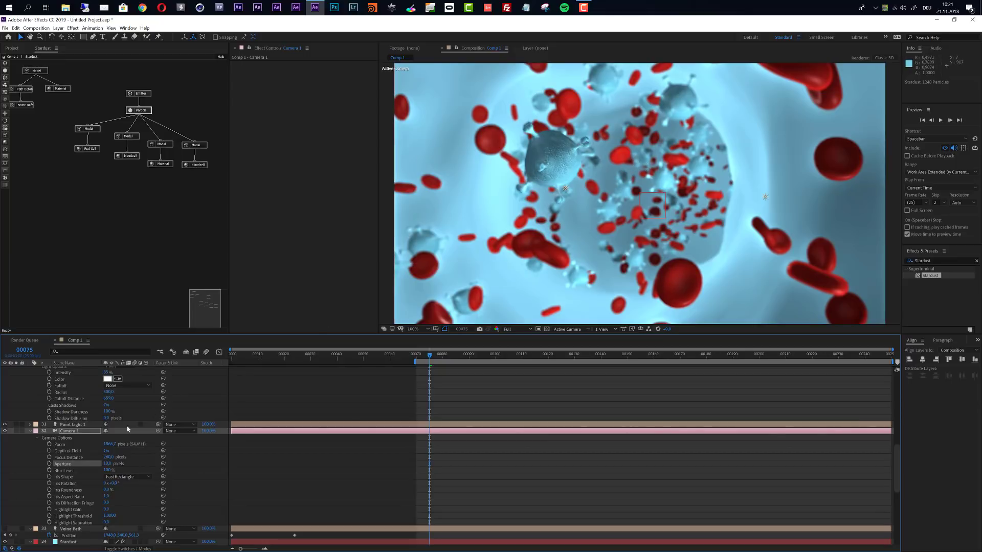
pyautogui.click(107, 464)
pyautogui.write('5')
pyautogui.press('Return')
# - Add a second Emitter node to the Stardust node graph and set its Type to Box
pyautogui.moveTo(6, 64); pyautogui.dragTo(45, 180)
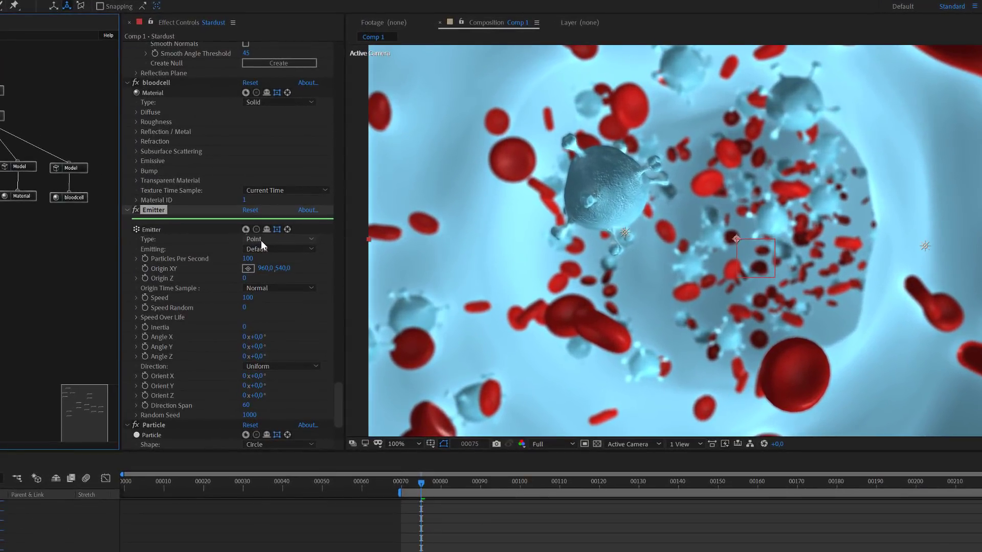
pyautogui.click(322, 193)
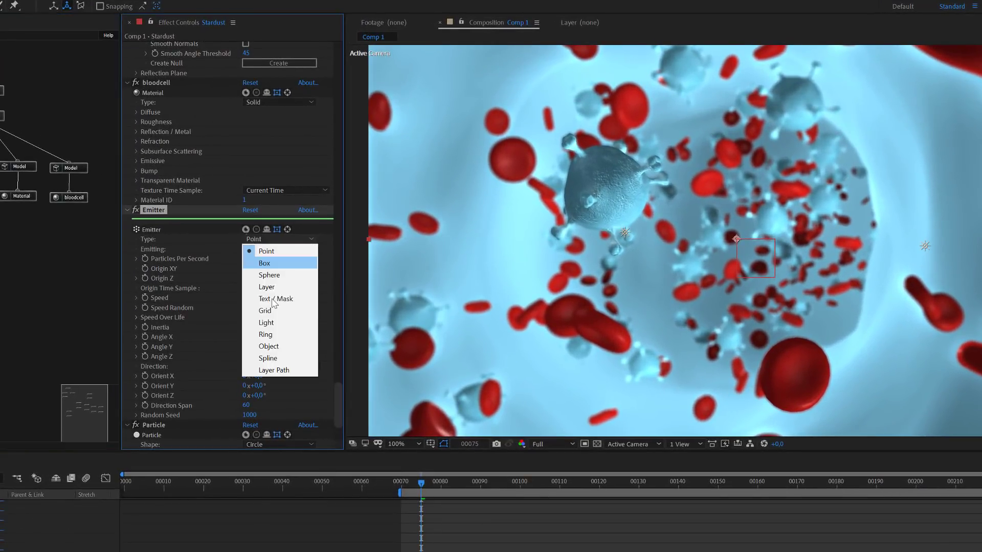
pyautogui.click(274, 262)
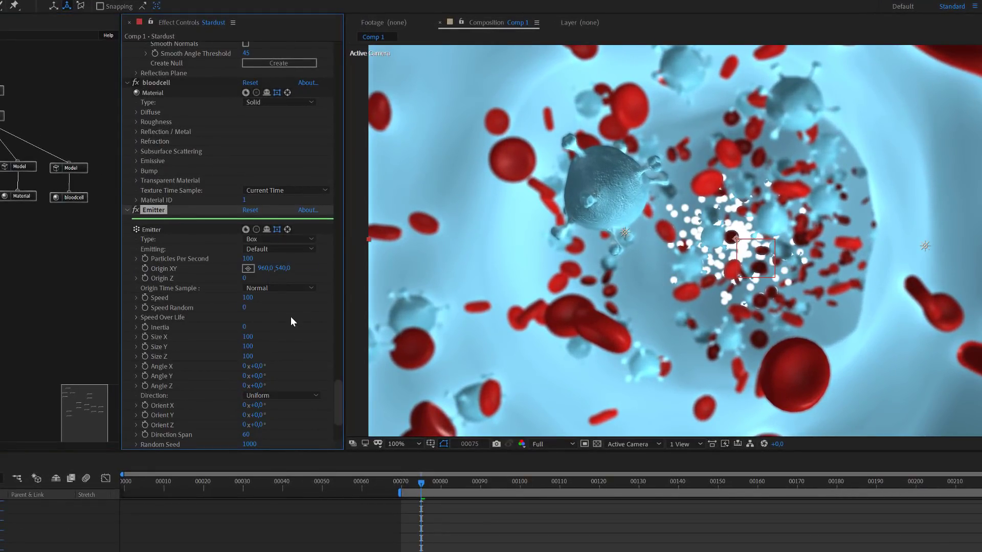
# - Widen the new box emitter in stages, setting Size X to 200, 400 and finally 600
pyautogui.click(250, 337)
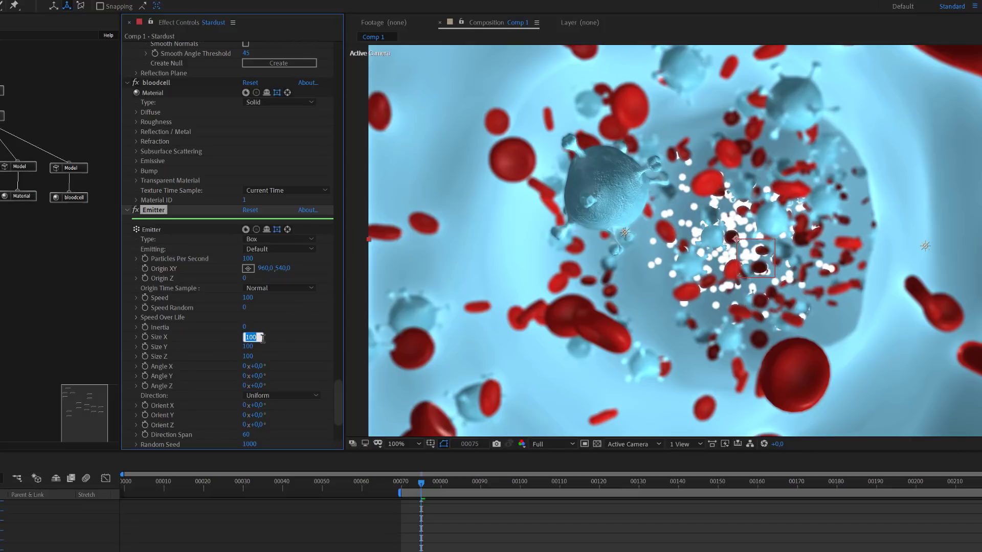
pyautogui.write('200')
pyautogui.press('Return')
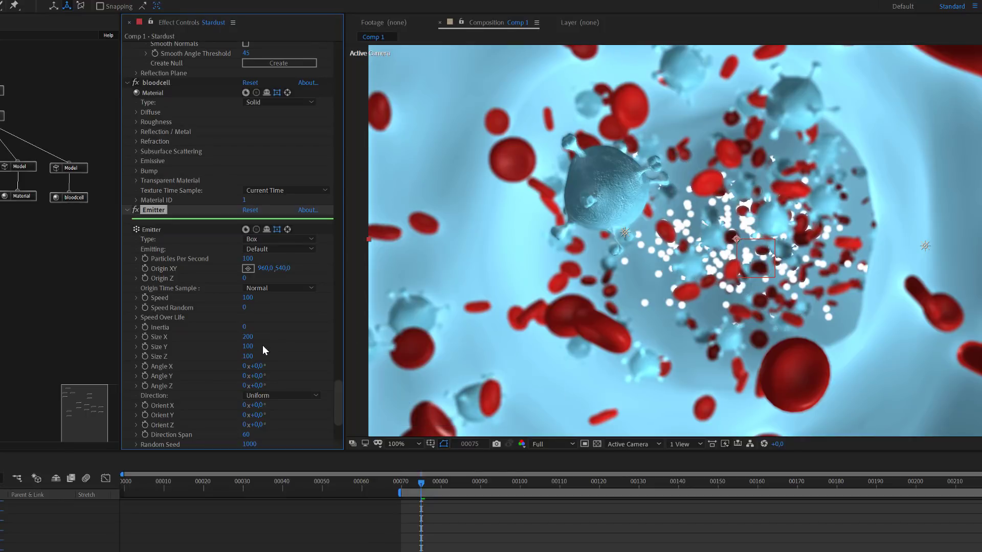
pyautogui.click(249, 336)
pyautogui.write('400')
pyautogui.press('Return')
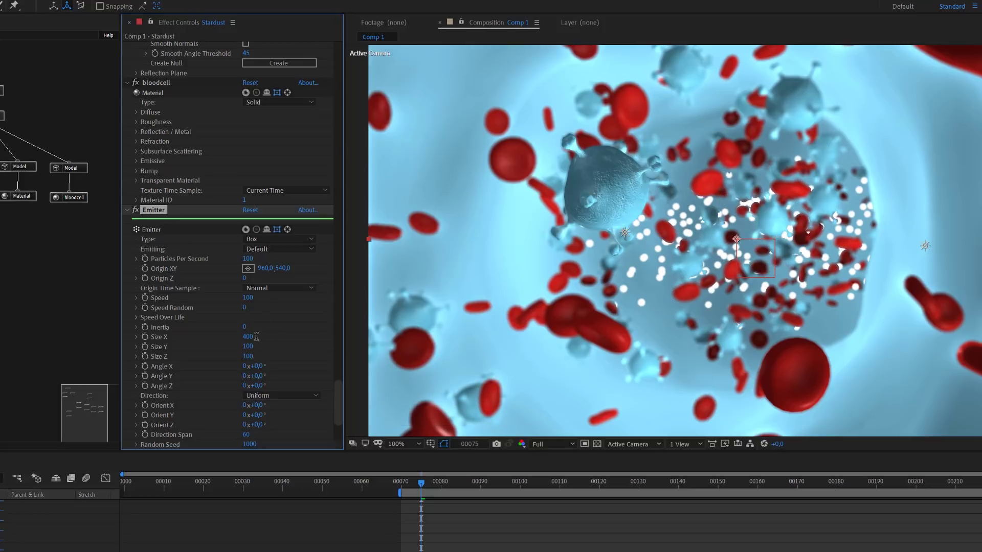
pyautogui.click(247, 337)
pyautogui.write('600')
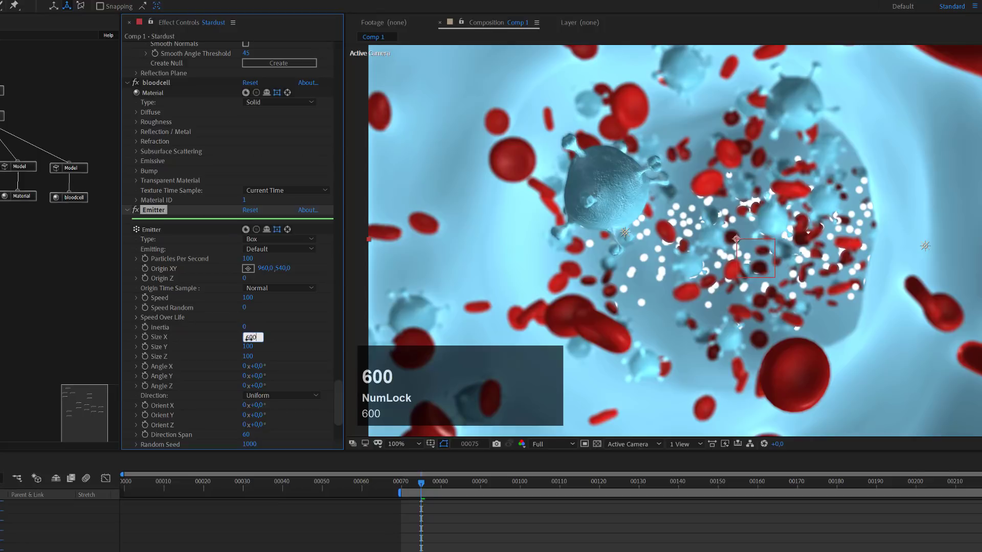
pyautogui.press('Return')
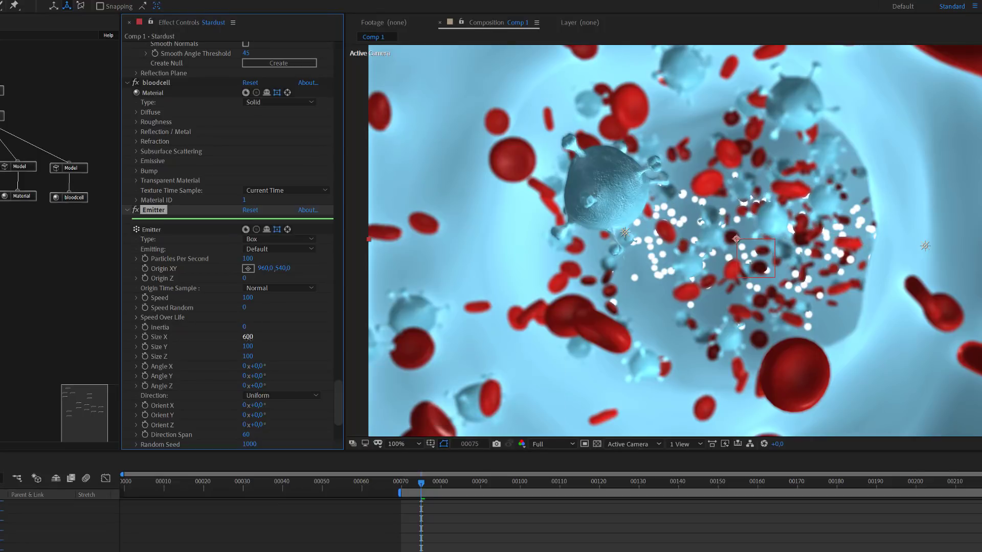
# - Set the new box emitter's Size Y to 500 and its Size Z to 2000
pyautogui.click(247, 347)
pyautogui.write('500')
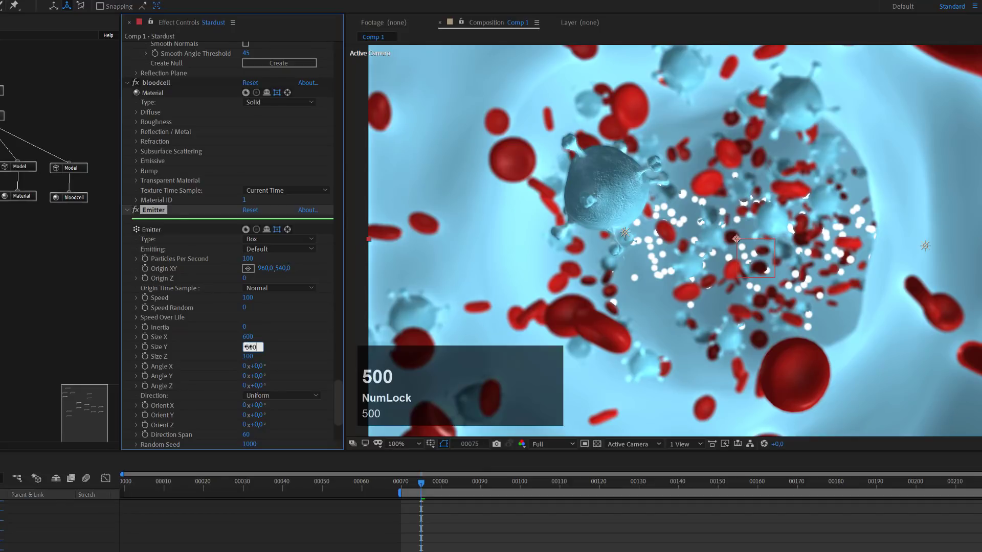
pyautogui.press('Return')
pyautogui.click(248, 357)
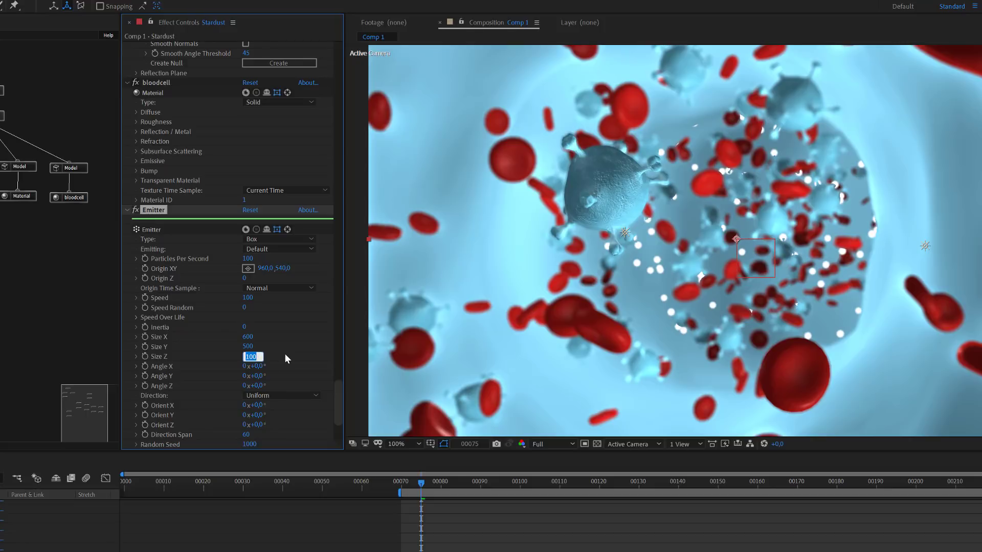
pyautogui.write('2000')
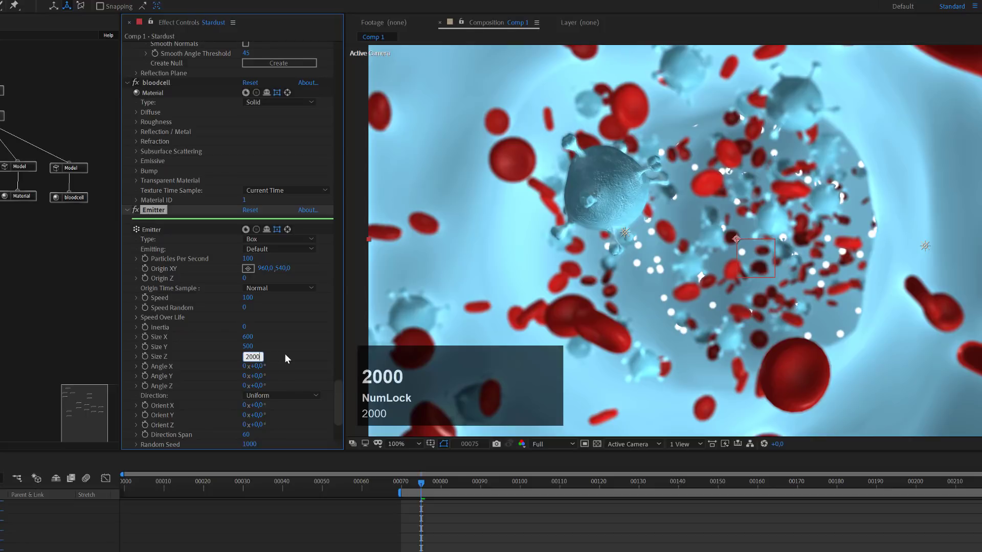
pyautogui.press('Return')
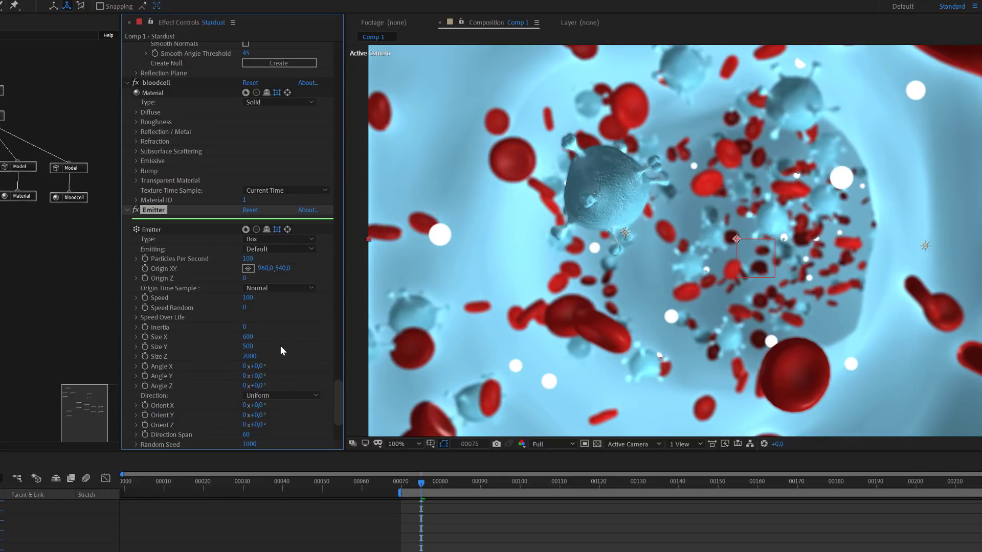
pyautogui.scroll(-1, 280, 345)
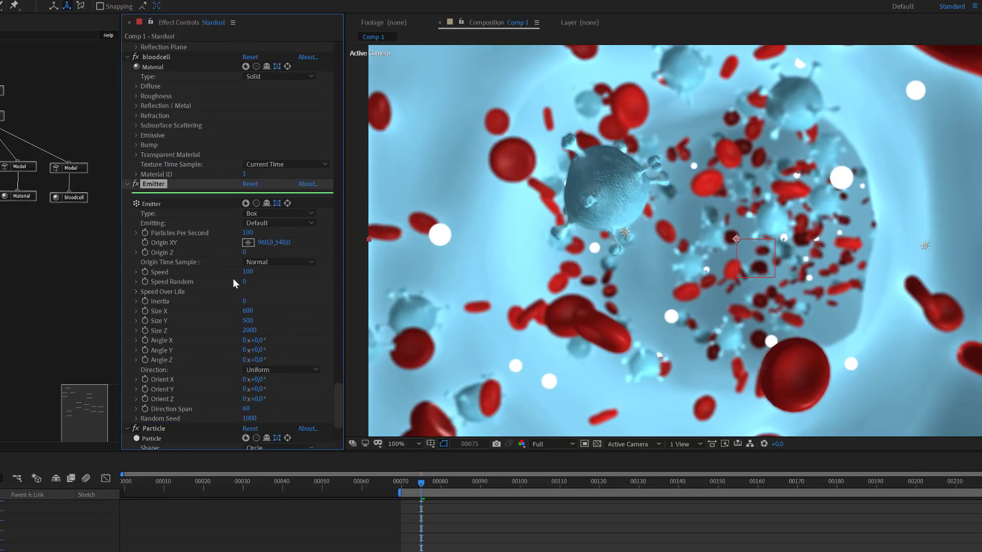
# - Set the new box emitter's Particles Per Second to 400
pyautogui.click(248, 233)
pyautogui.write('40')
pyautogui.press('Return')
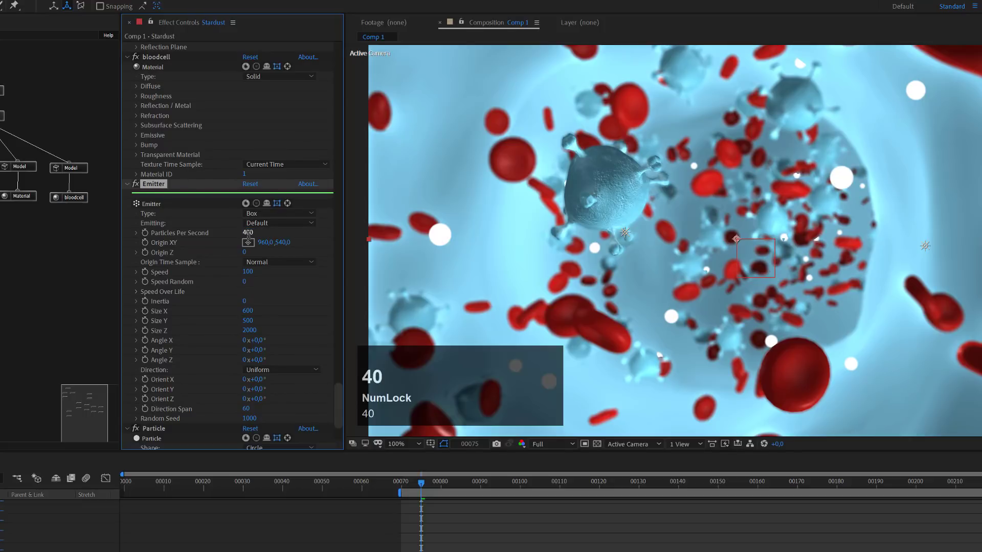
# - Set the Size of the Particle node that belongs to the new box emitter to 2 pixels
pyautogui.click(0, 224)
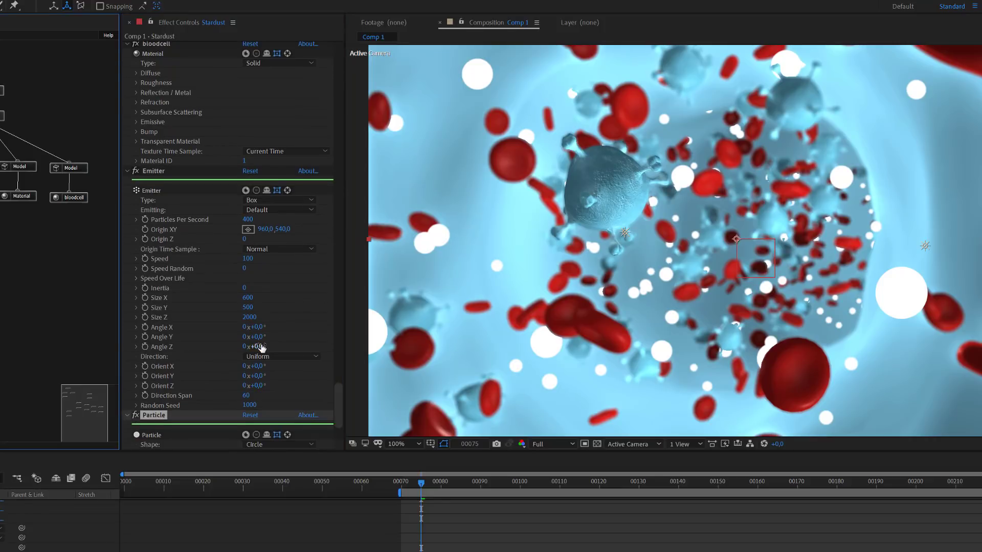
pyautogui.scroll(-4, 261, 344)
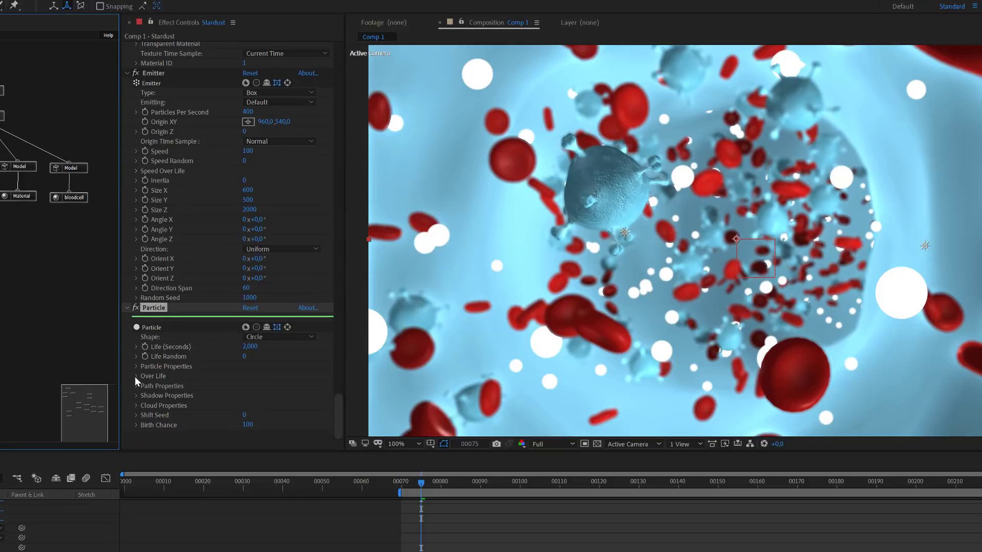
pyautogui.click(136, 367)
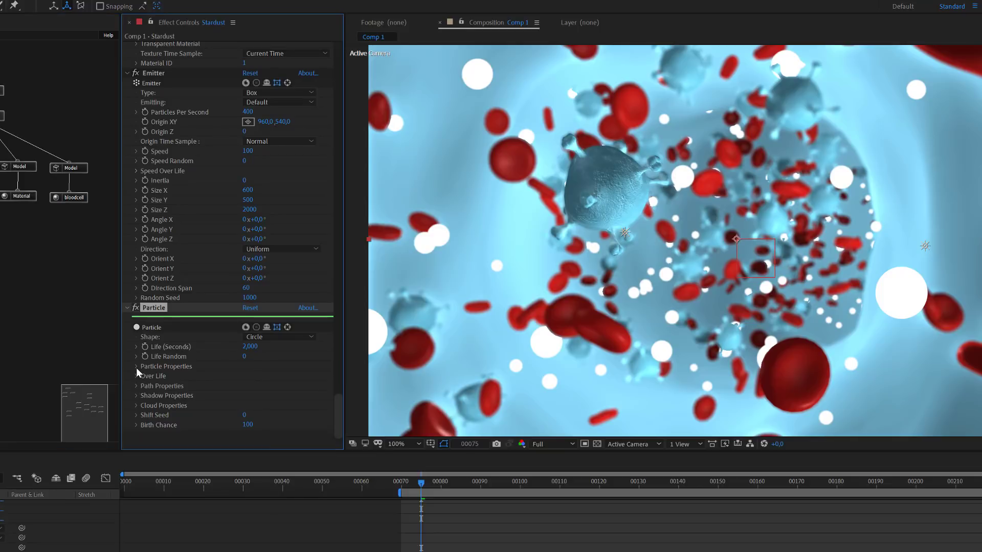
pyautogui.scroll(-2, 181, 380)
pyautogui.click(247, 337)
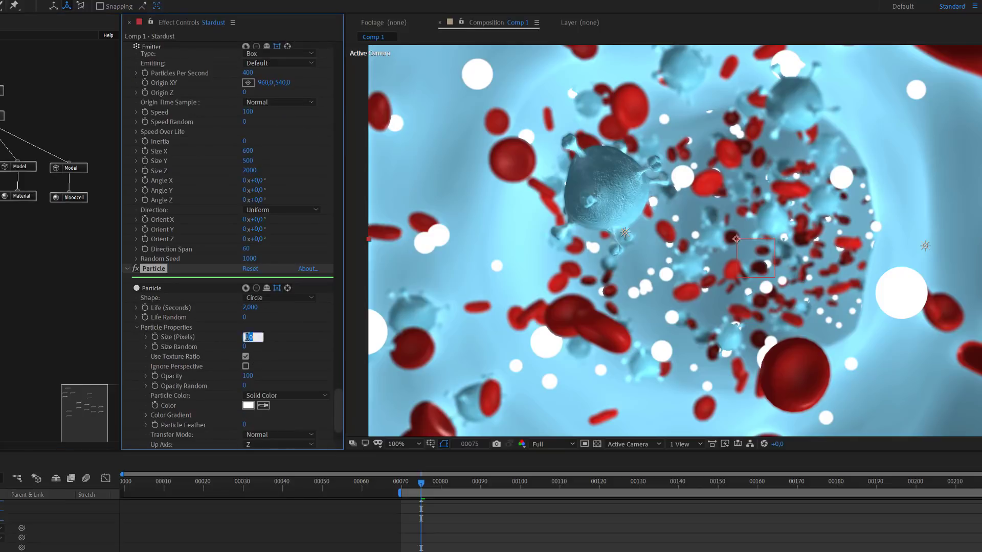
pyautogui.write('2')
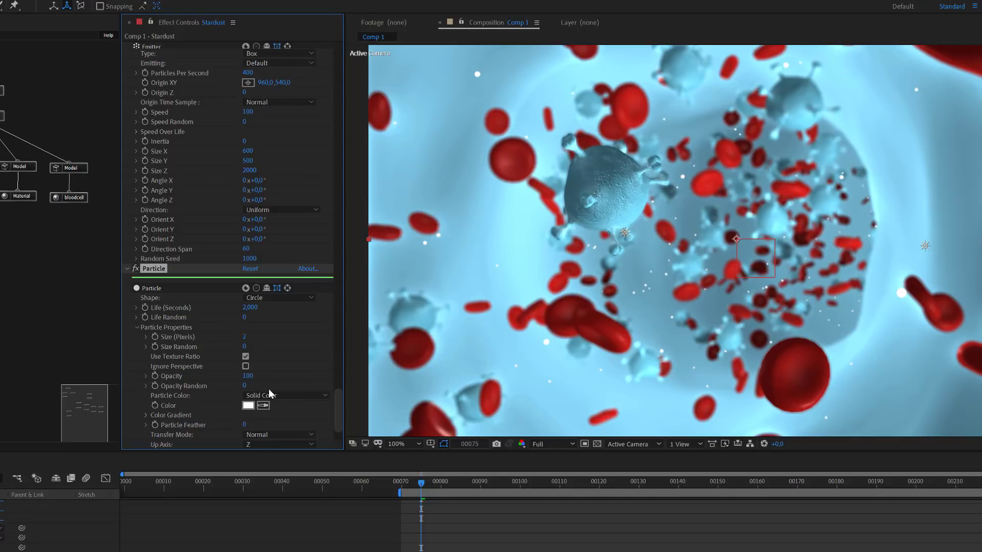
# - Raise the new particle's Particle Feather to 100 and set its Transfer Mode to Add
pyautogui.scroll(-3, 306, 376)
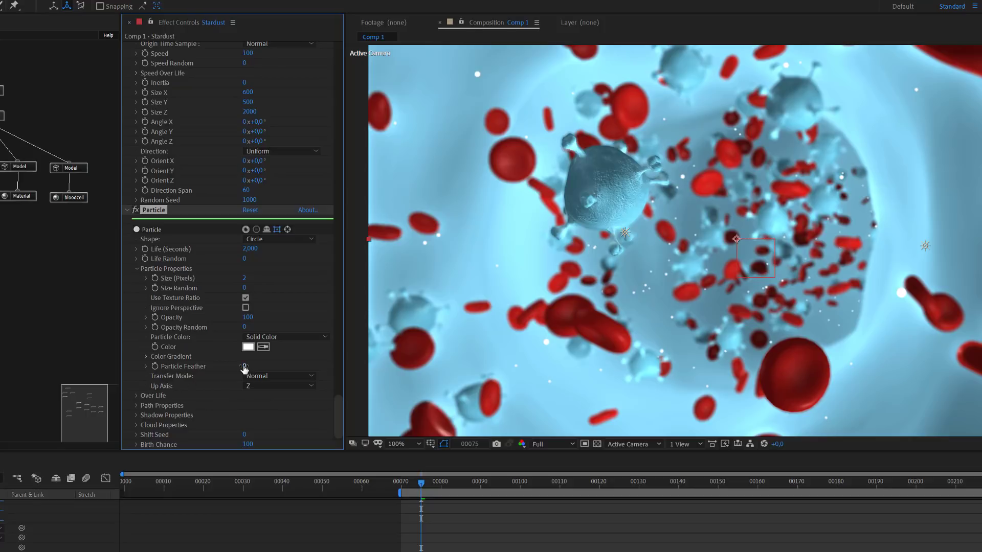
pyautogui.moveTo(244, 369); pyautogui.dragTo(318, 366)
pyautogui.click(281, 375)
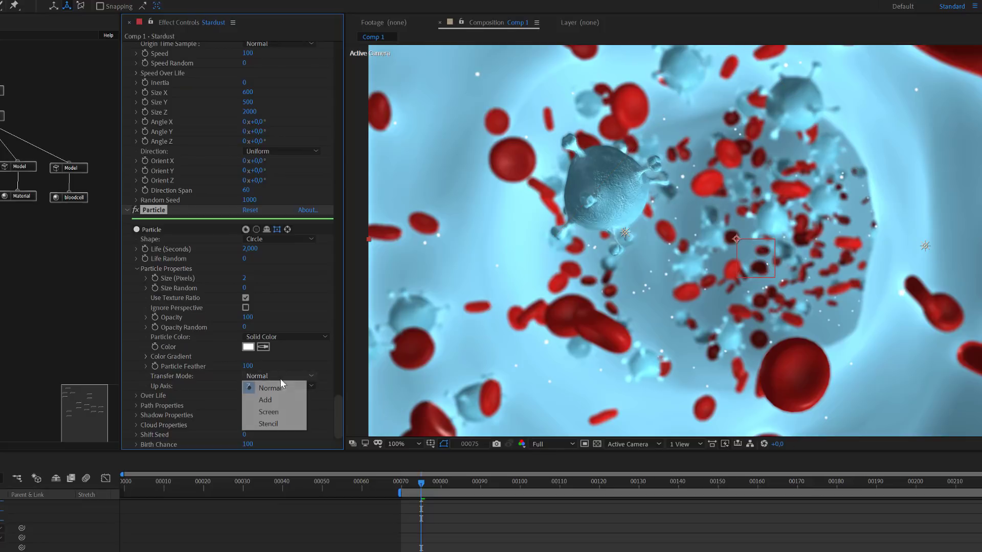
pyautogui.click(281, 400)
# - Set the box emitter's Speed Random to 50 and its Speed to 60
pyautogui.scroll(5, 282, 272)
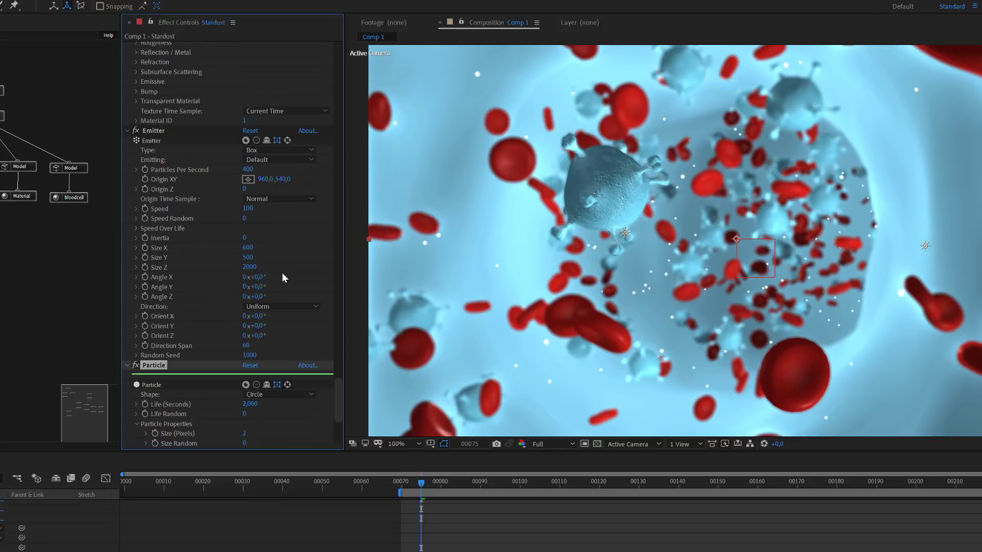
pyautogui.click(245, 219)
pyautogui.write('50')
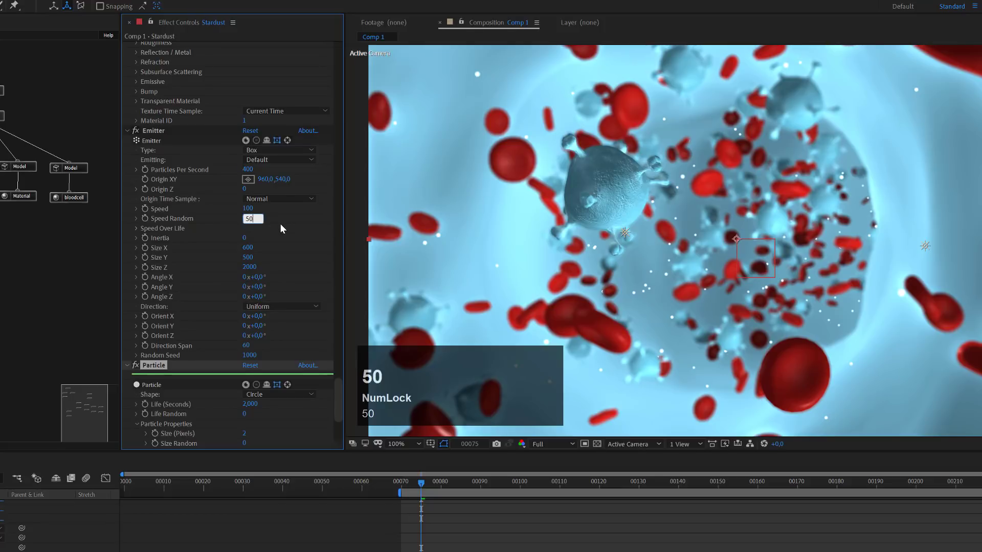
pyautogui.press('Return')
pyautogui.click(248, 209)
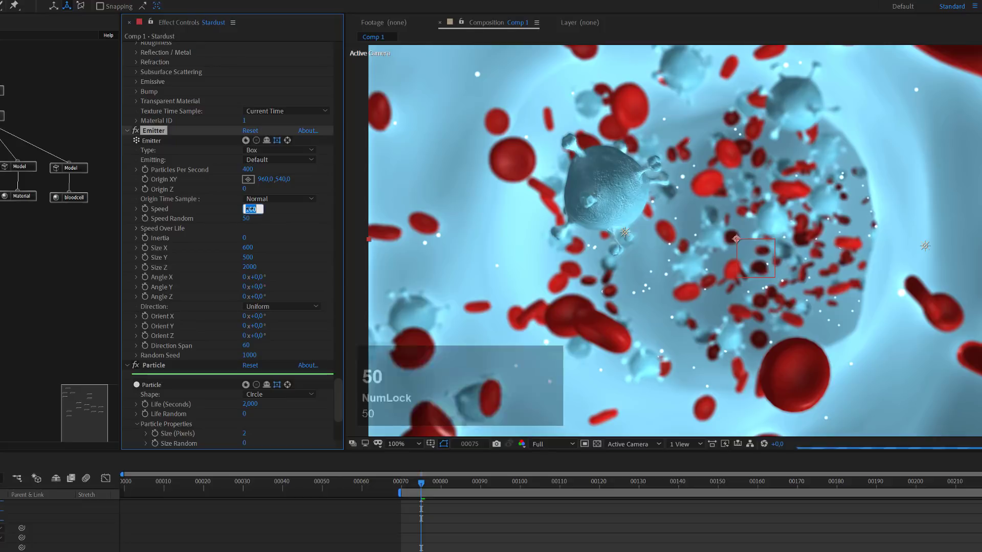
pyautogui.write('60')
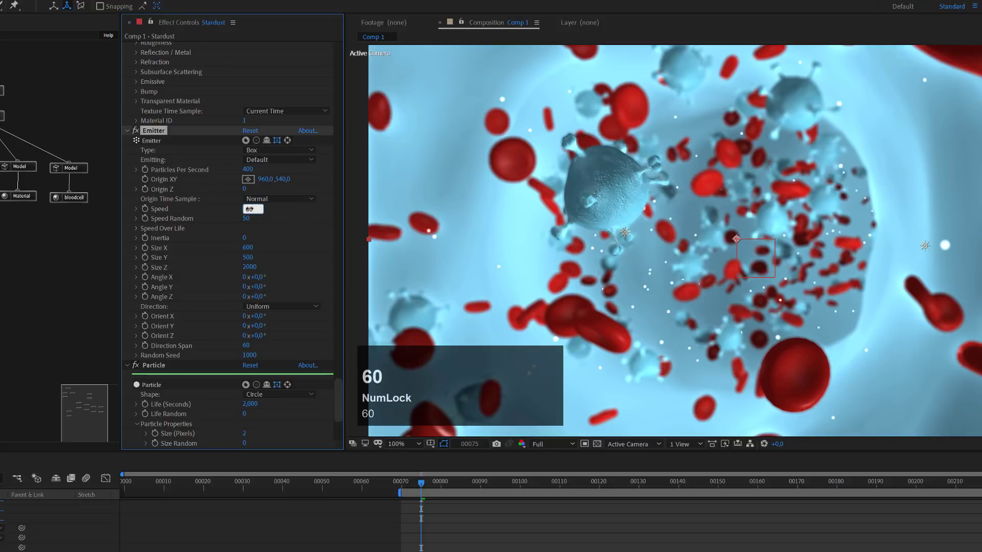
pyautogui.press('Return')
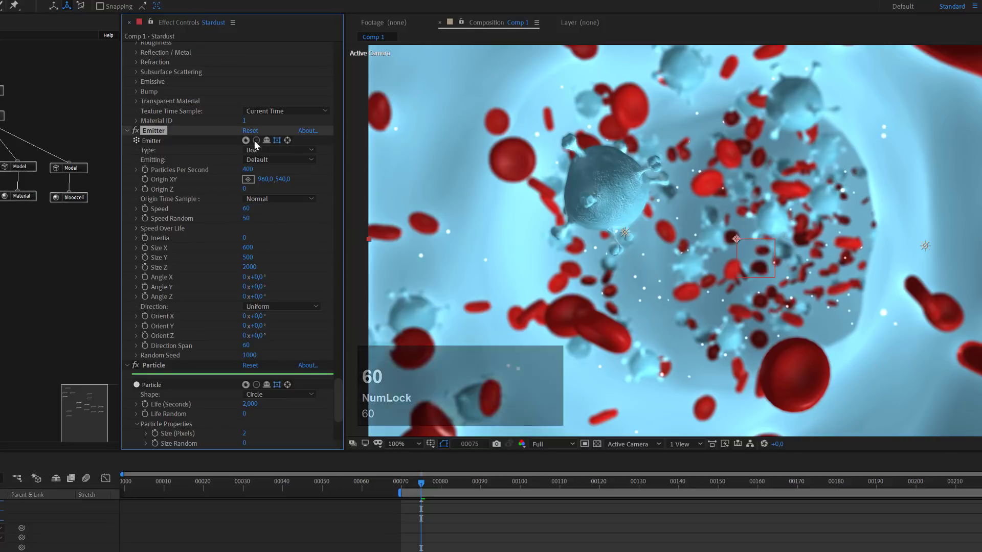
# - Solo the box emitter and its Particle node, and play a preview of the small particles' motion
pyautogui.click(256, 141)
pyautogui.click(1, 225)
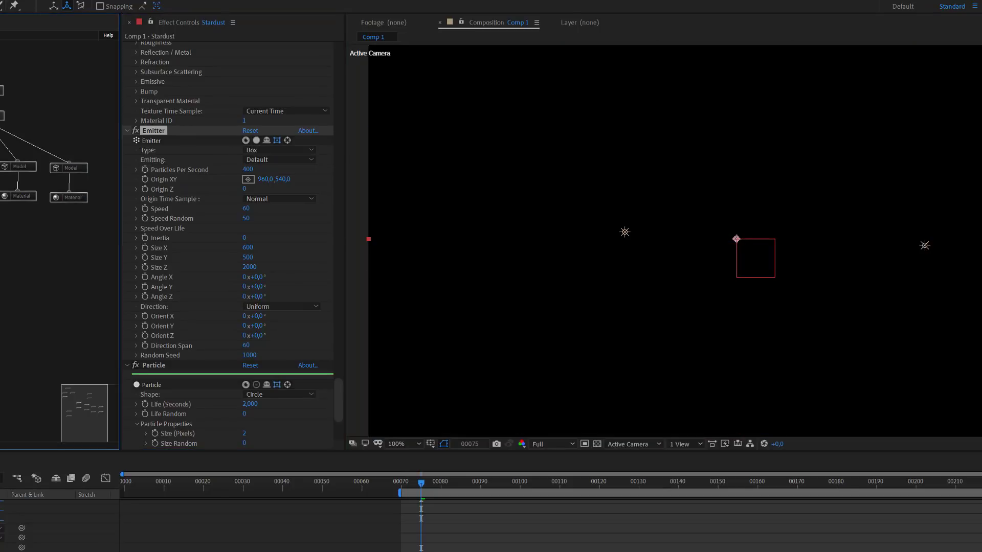
pyautogui.click(257, 383)
pyautogui.press('space')
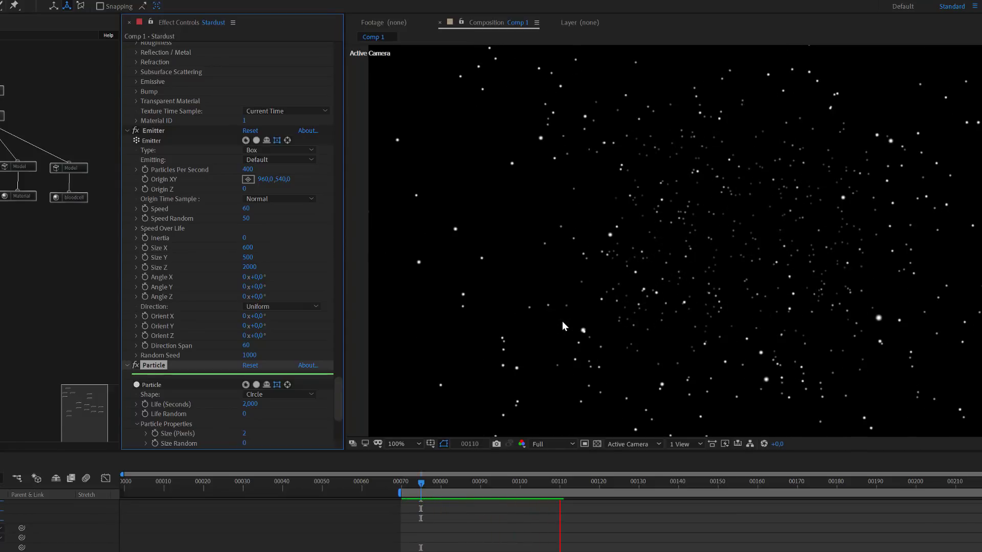
pyautogui.press('space')
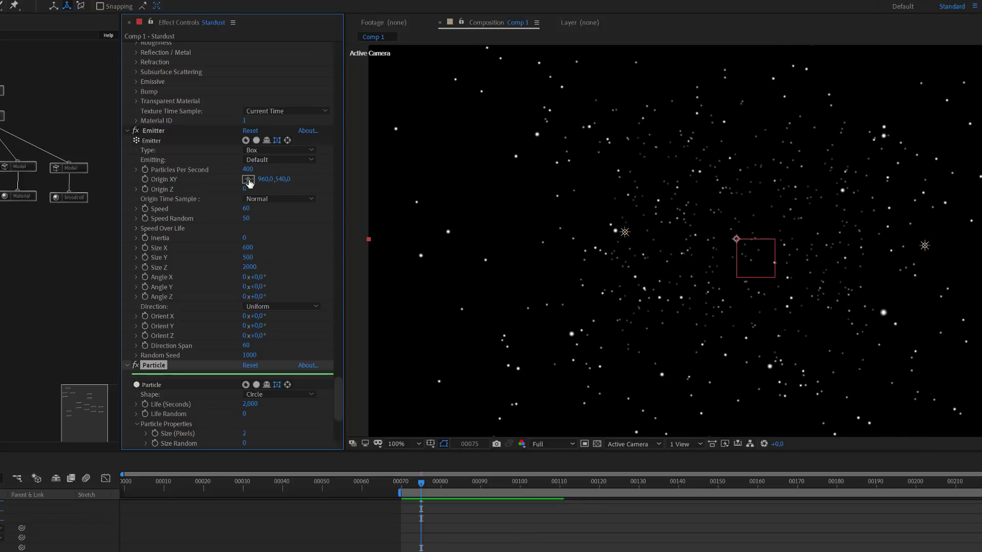
# - Set the box emitter's Speed to 30 and preview the particle motion
pyautogui.click(246, 210)
pyautogui.write('30')
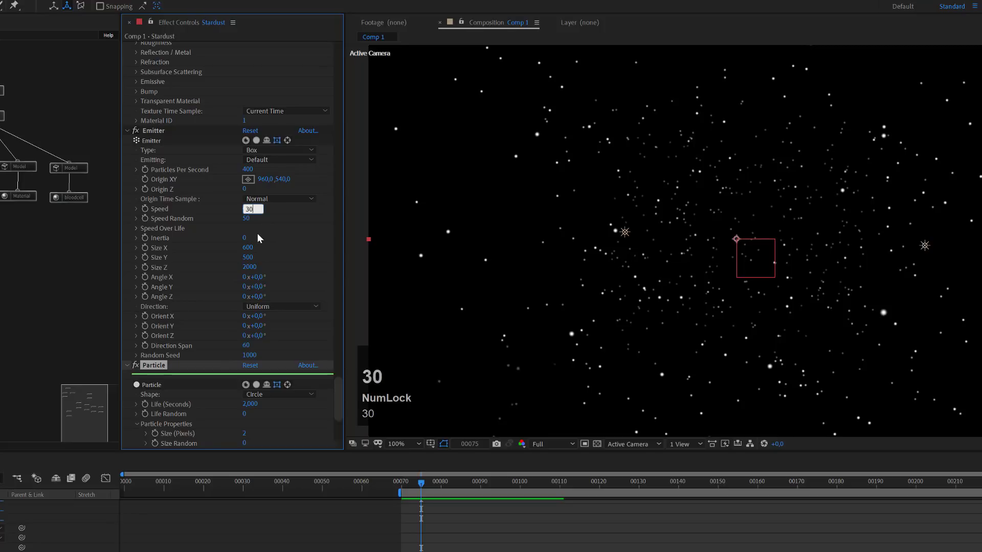
pyautogui.press('Return')
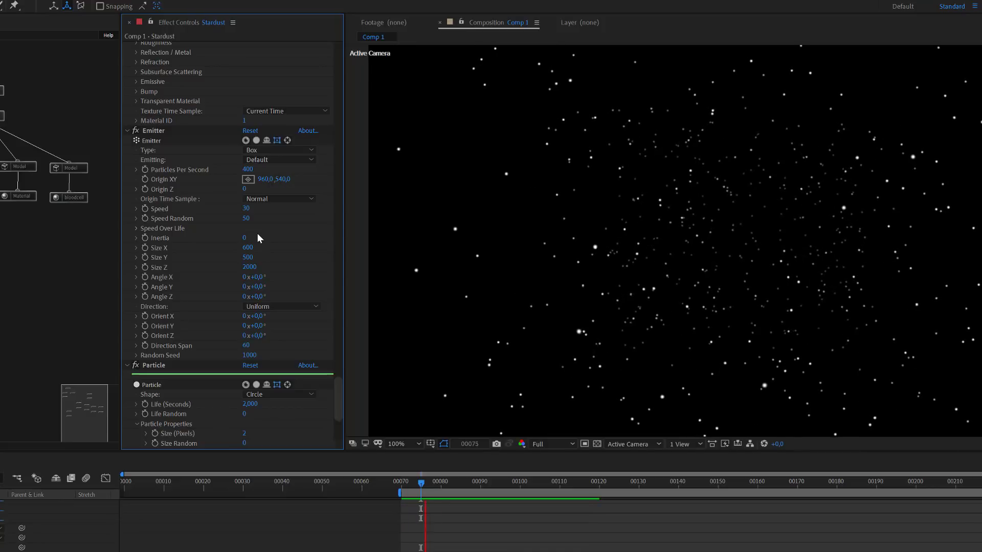
pyautogui.press('space')
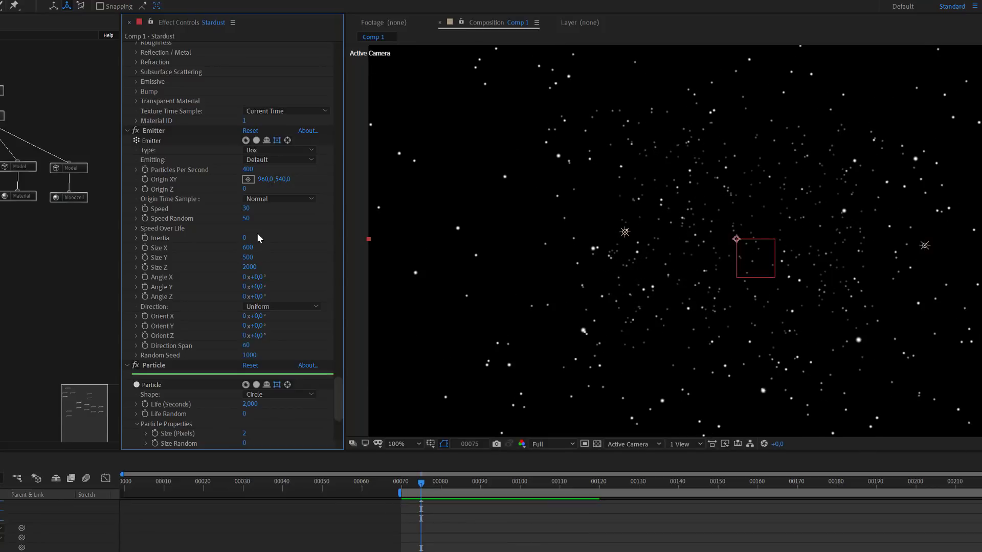
# - Set the small particles' Life to 3 seconds and their Size Random to 75
pyautogui.scroll(-6, 235, 318)
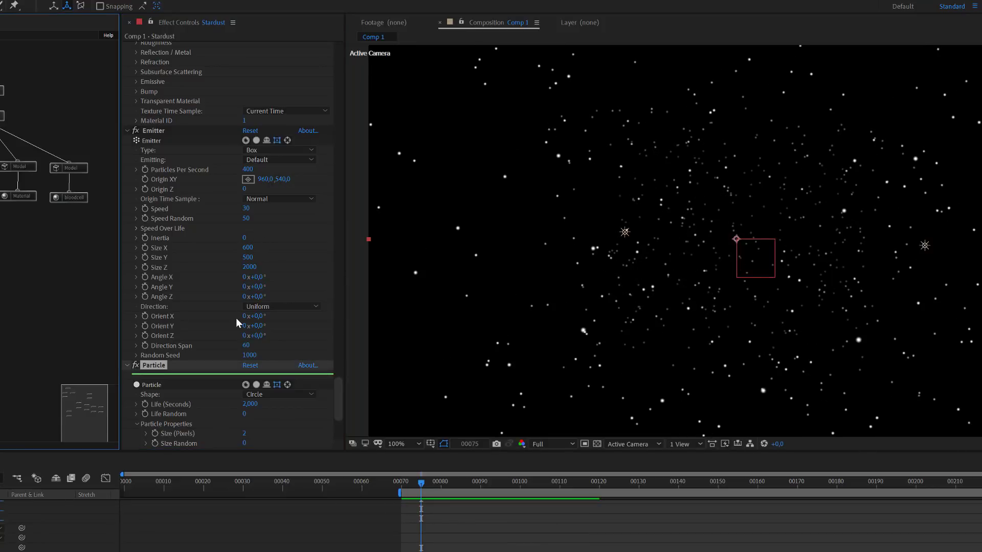
pyautogui.click(248, 249)
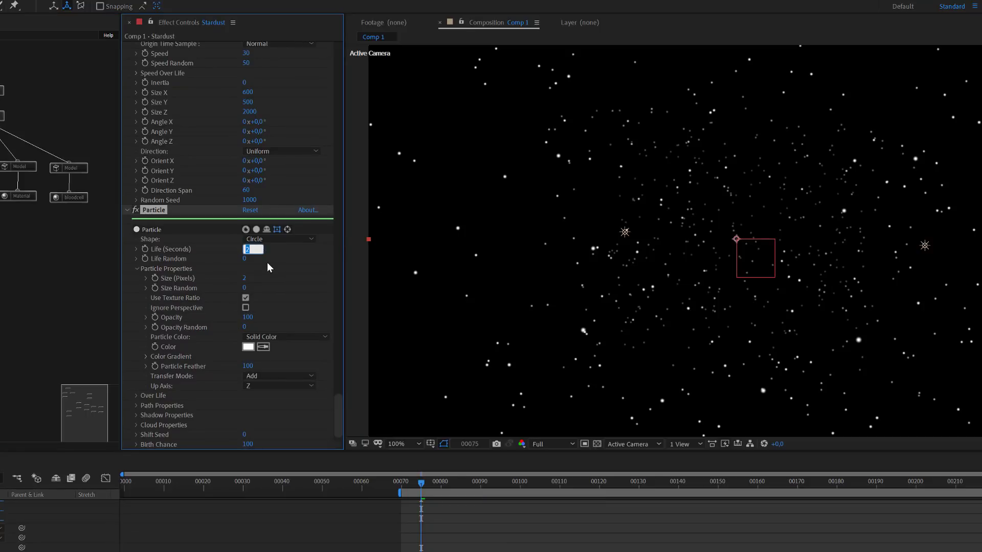
pyautogui.write('3')
pyautogui.click(244, 288)
pyautogui.write('75')
pyautogui.press('Return')
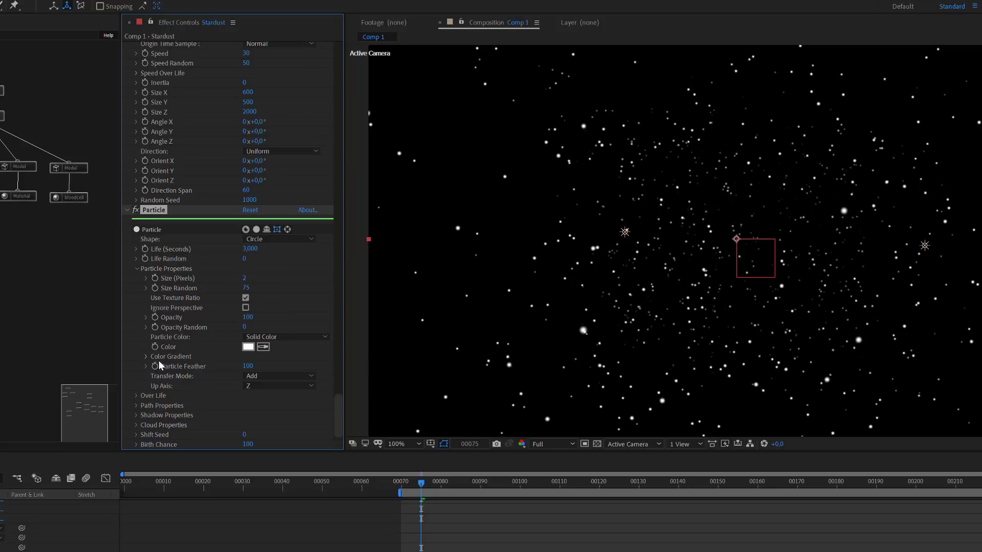
# - Apply the Fade In and Out Bezier preset to the particle's Opacity over life, and preview the fading particles
pyautogui.click(146, 317)
pyautogui.click(146, 317)
pyautogui.click(139, 394)
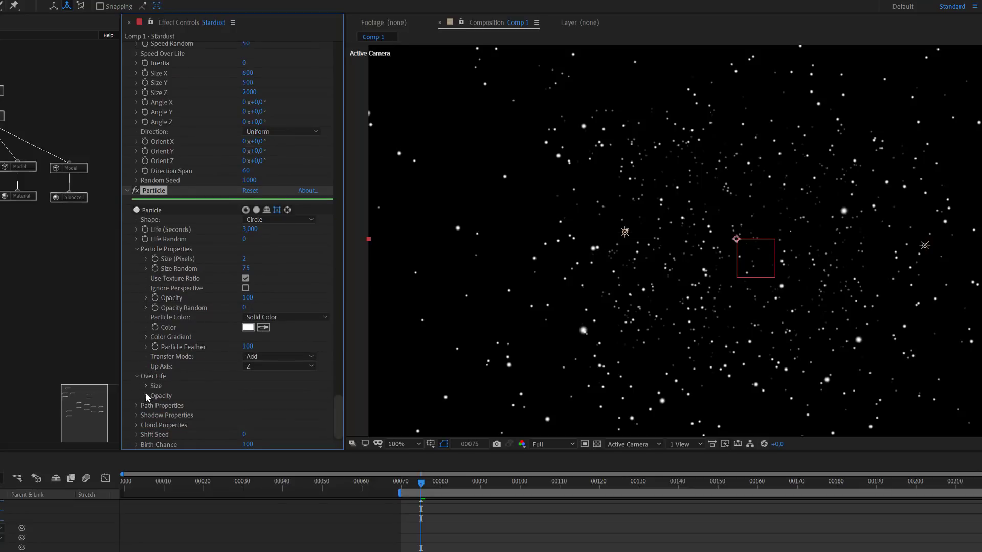
pyautogui.click(146, 396)
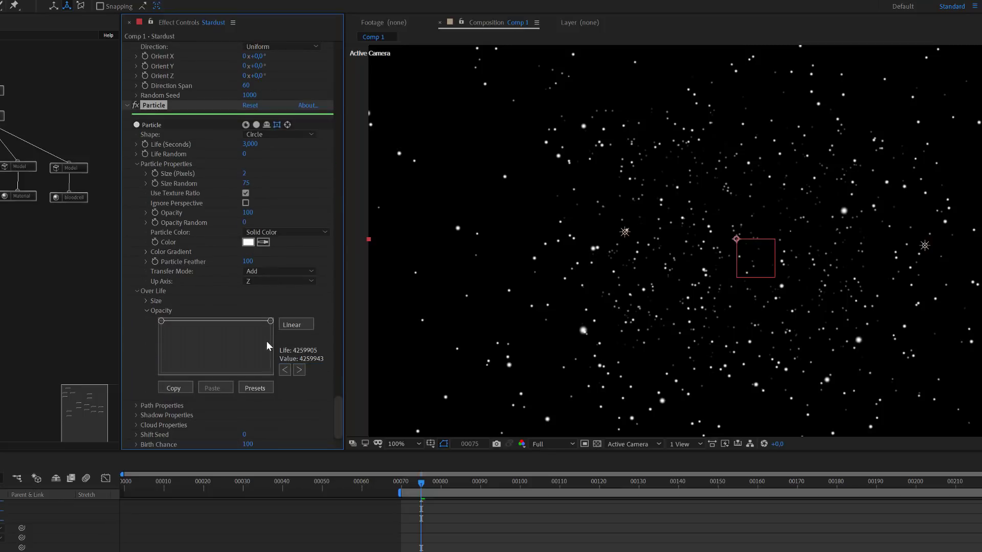
pyautogui.click(256, 388)
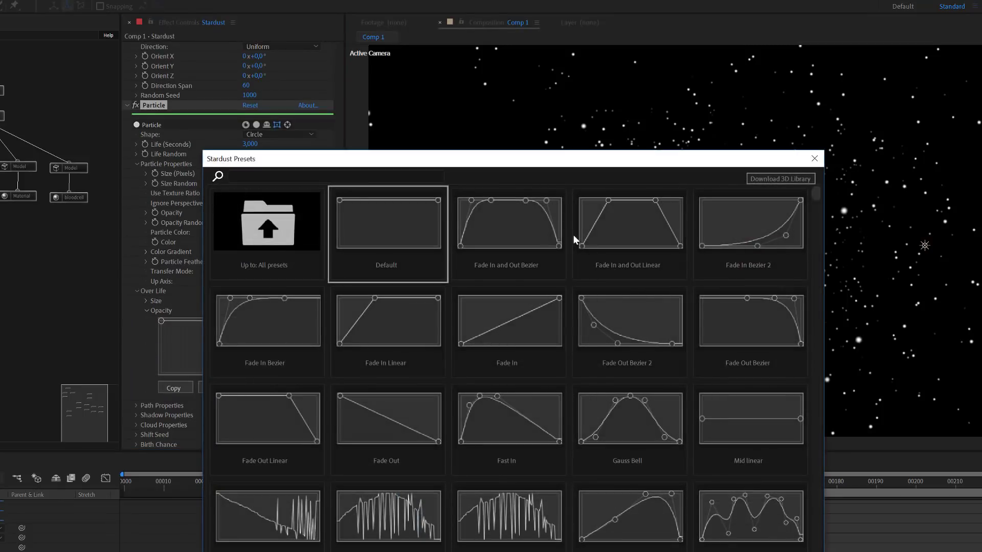
pyautogui.click(535, 228)
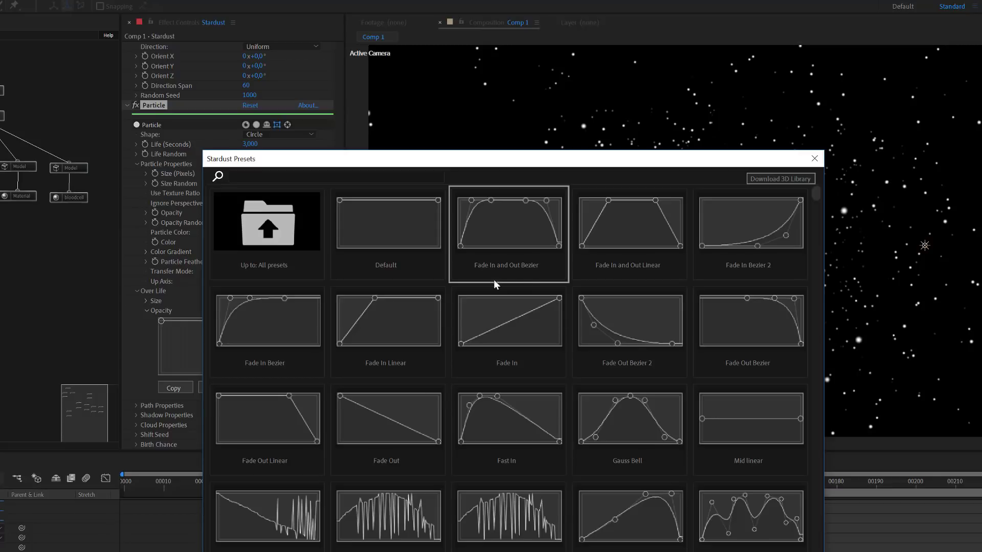
pyautogui.press('Return')
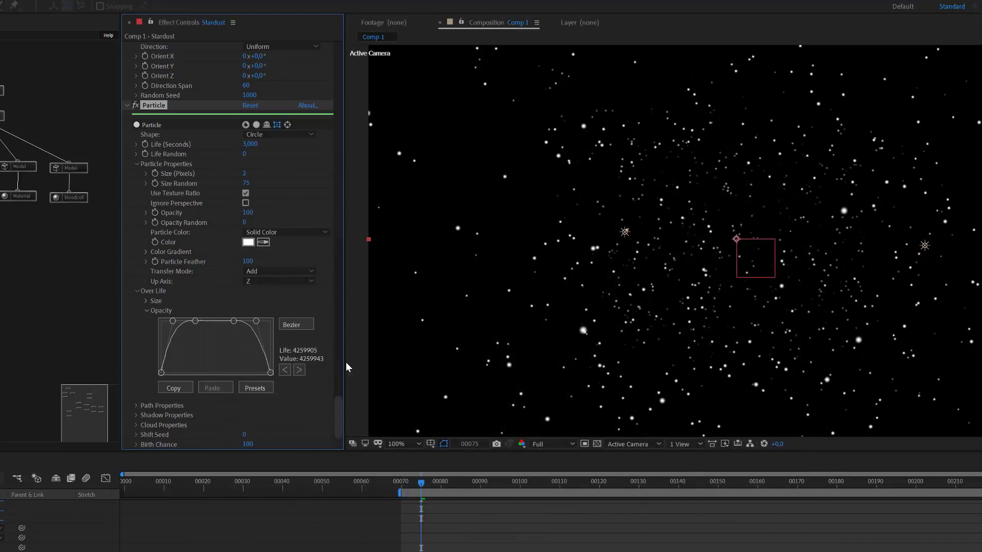
pyautogui.press('space')
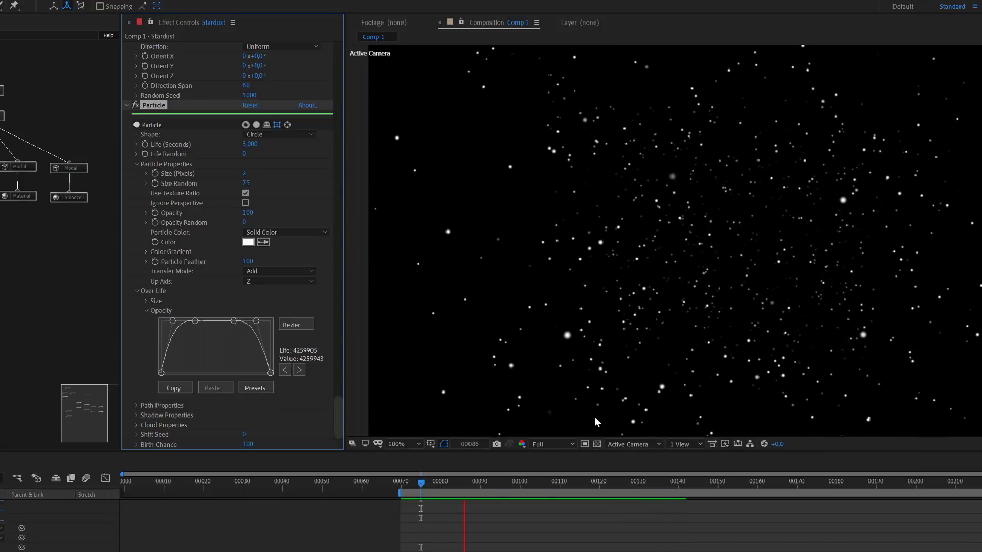
pyautogui.press('space')
# - Turn off solo for the box emitter and its Particle node to bring back the full scene
pyautogui.scroll(5, 230, 246)
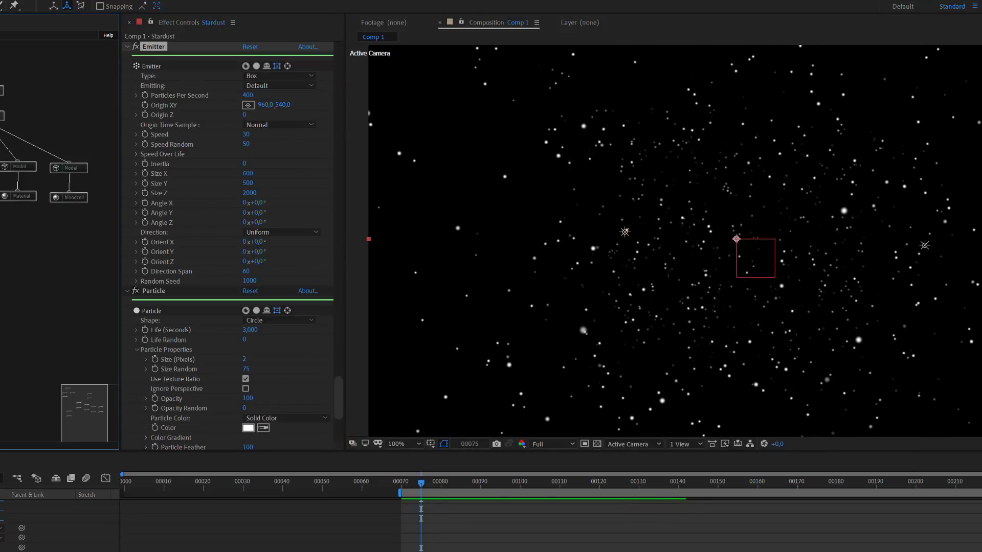
pyautogui.click(256, 67)
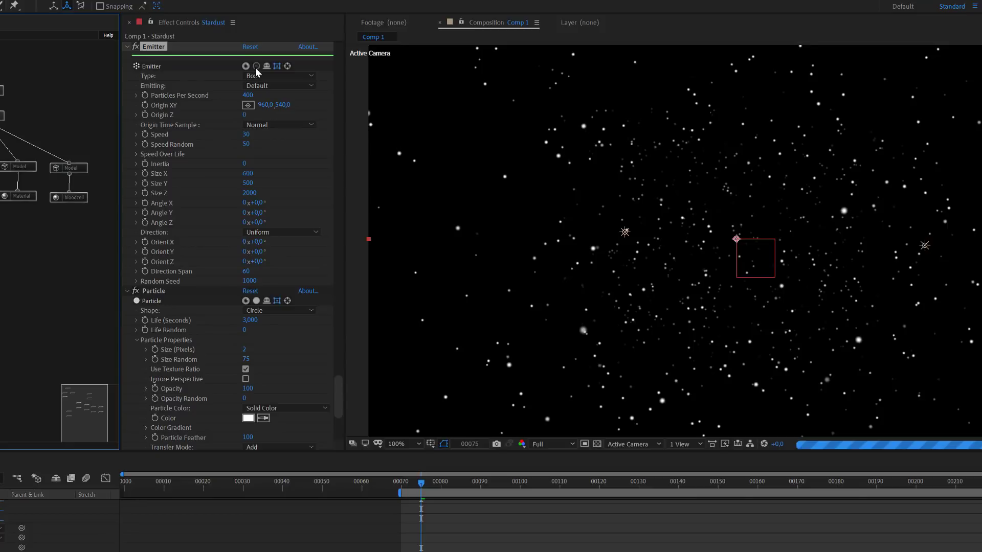
pyautogui.click(256, 302)
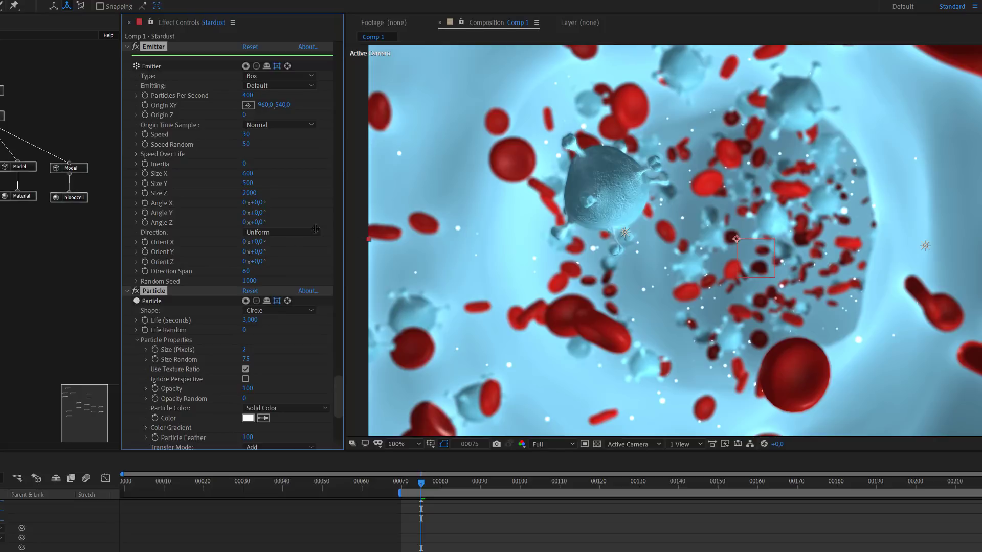
# - Set the small particles' Opacity to 50
pyautogui.click(248, 388)
pyautogui.write('50')
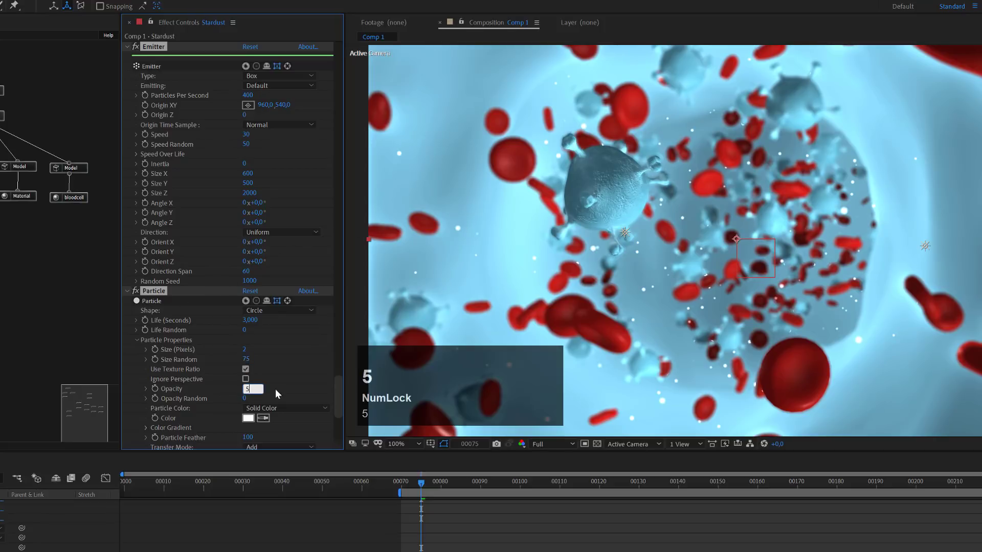
pyautogui.press('Return')
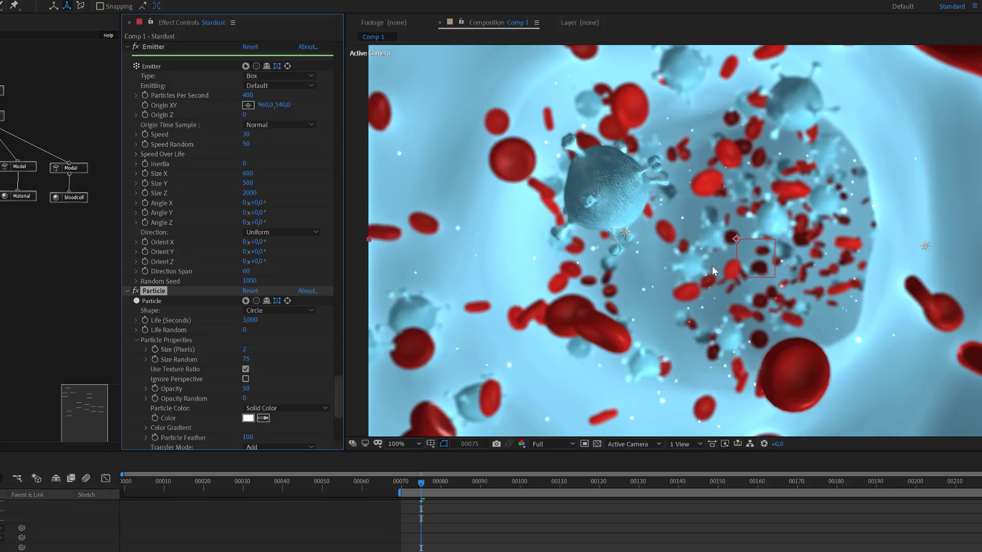
pyautogui.press(',')
pyautogui.press(',')
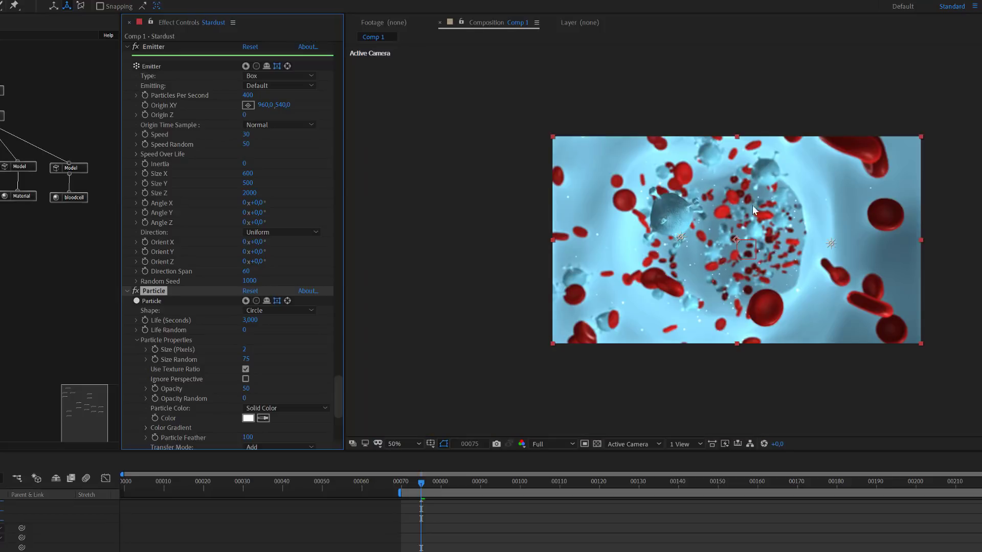
pyautogui.press('.')
pyautogui.press('.')
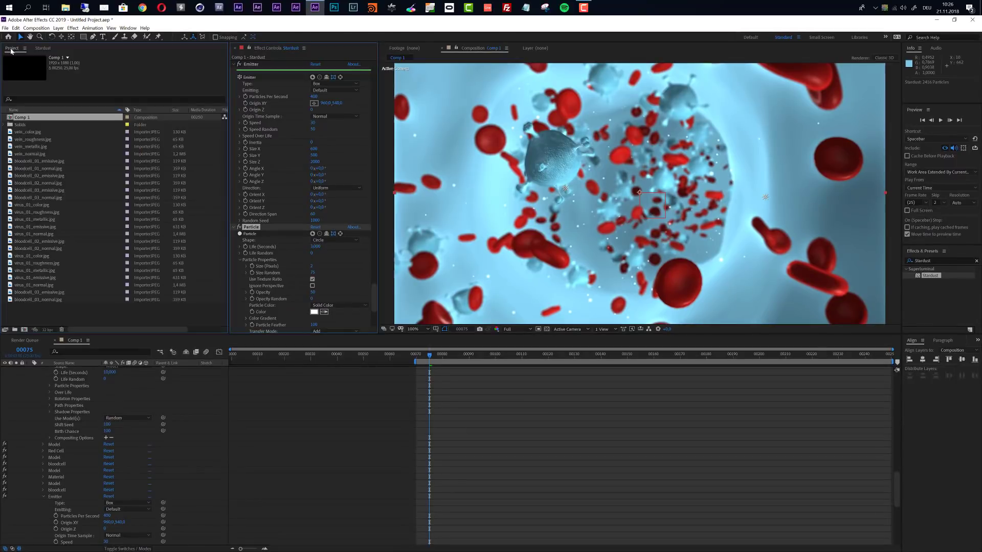
# - Create a new composition from Comp 1 so that it is nested inside it
pyautogui.click(10, 50)
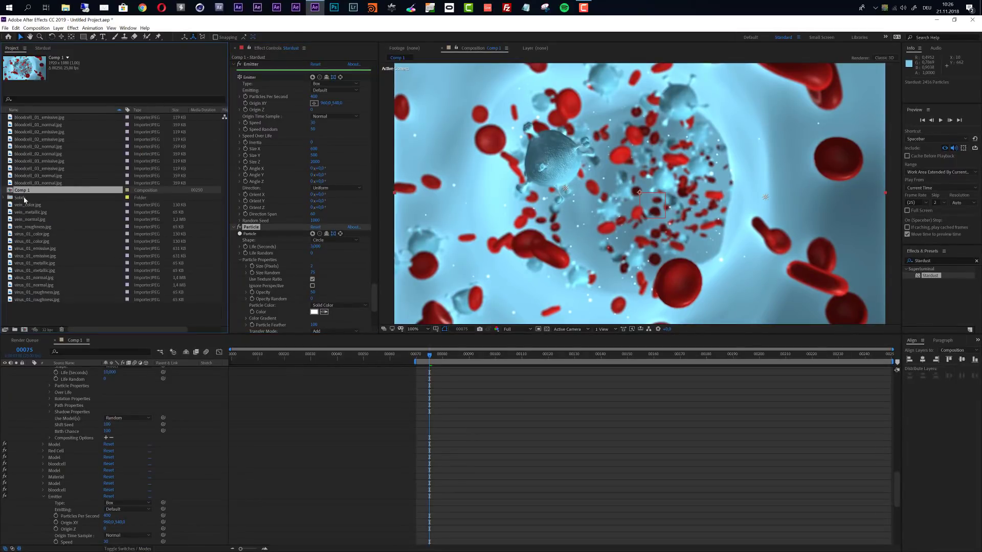
pyautogui.click(24, 198)
pyautogui.click(25, 191)
pyautogui.press('Return')
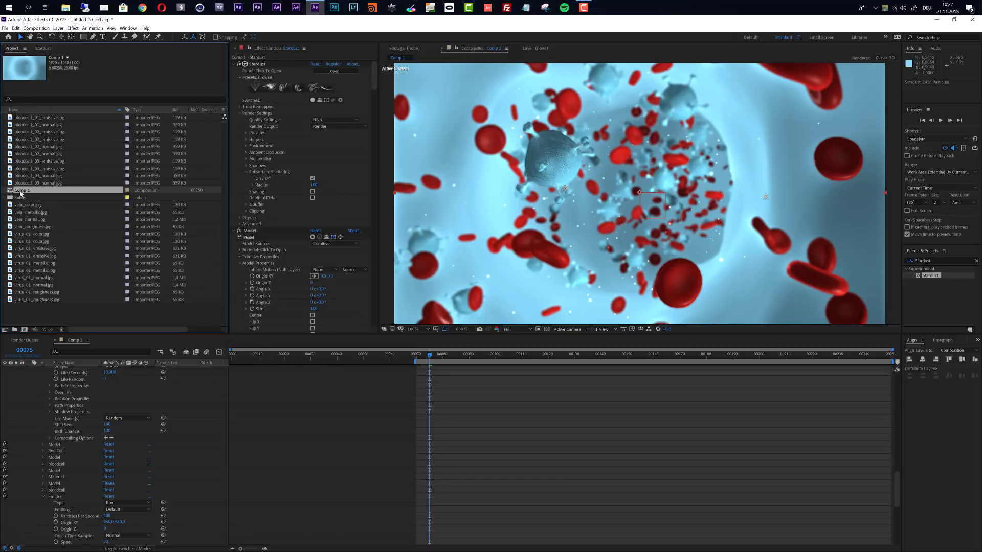
pyautogui.moveTo(21, 193); pyautogui.dragTo(24, 330)
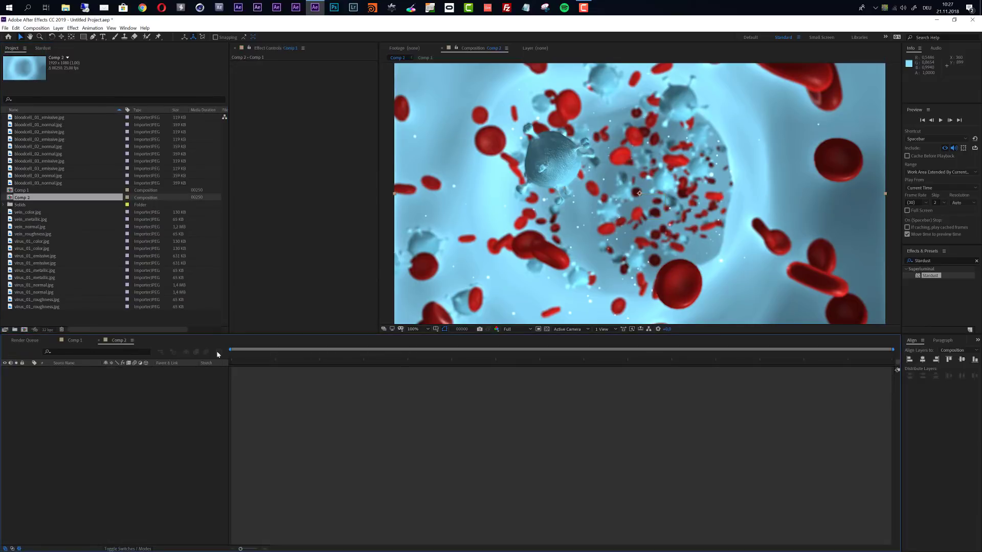
# - Rename the new composition MAIN and set its work area to start at frame 60
pyautogui.click(25, 207)
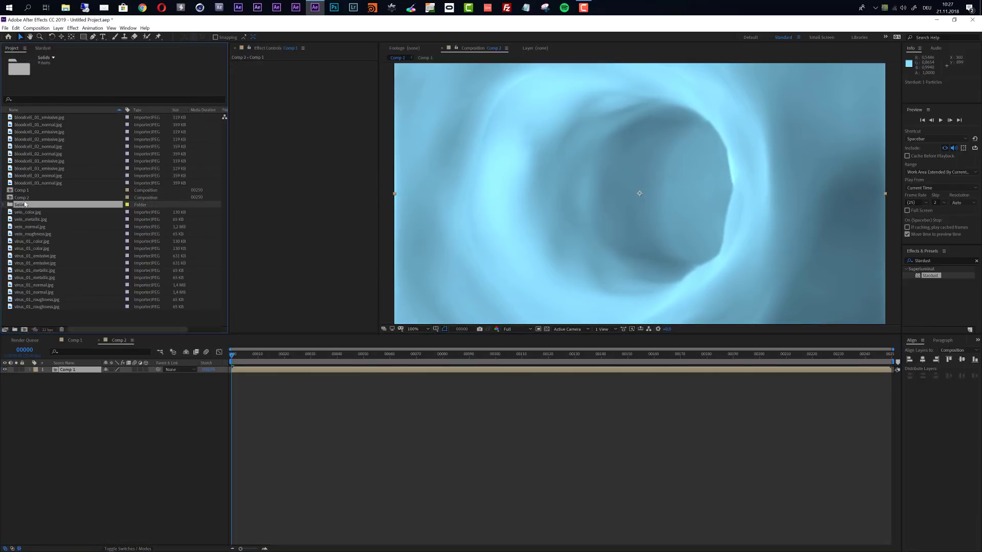
pyautogui.click(24, 200)
pyautogui.press('Return')
pyautogui.write('MAIN')
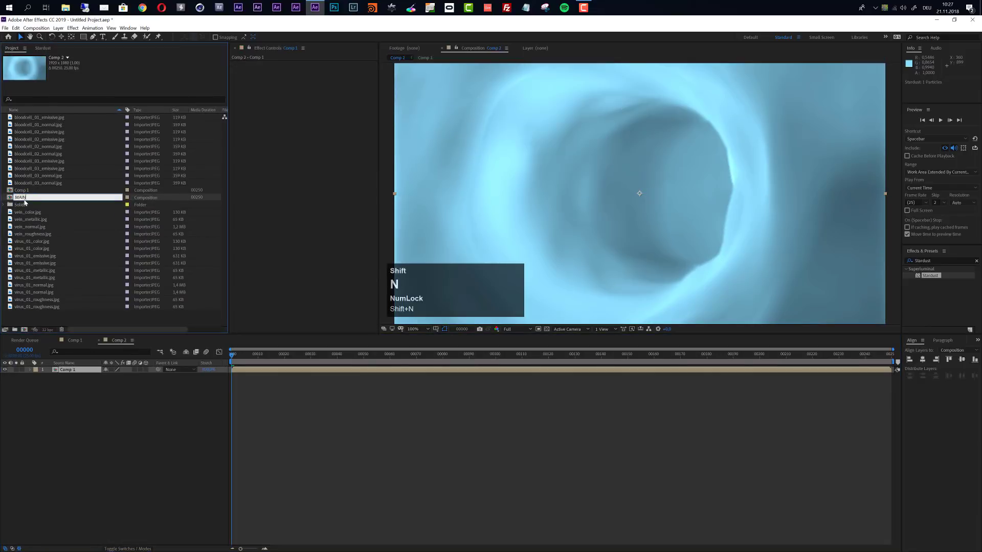
pyautogui.press('Return')
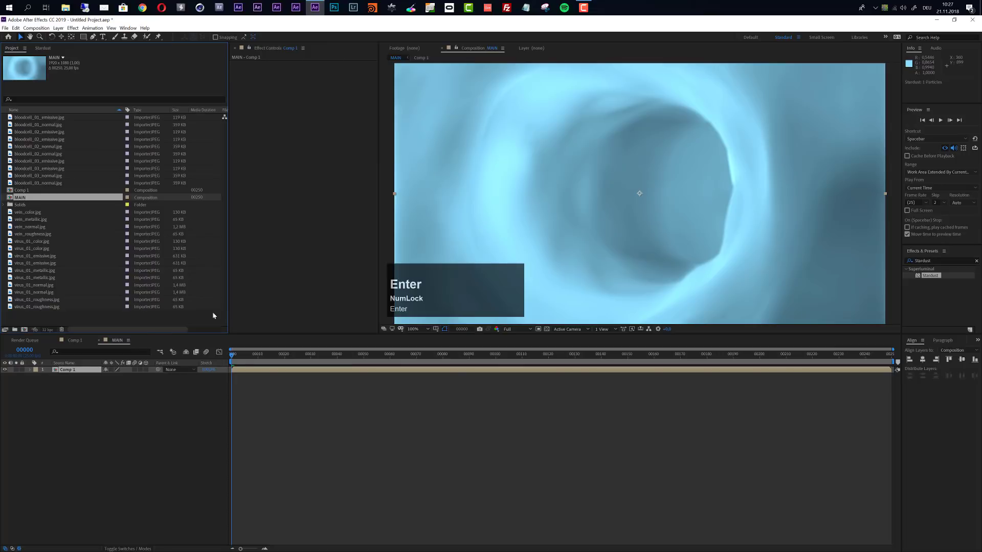
pyautogui.click(391, 355)
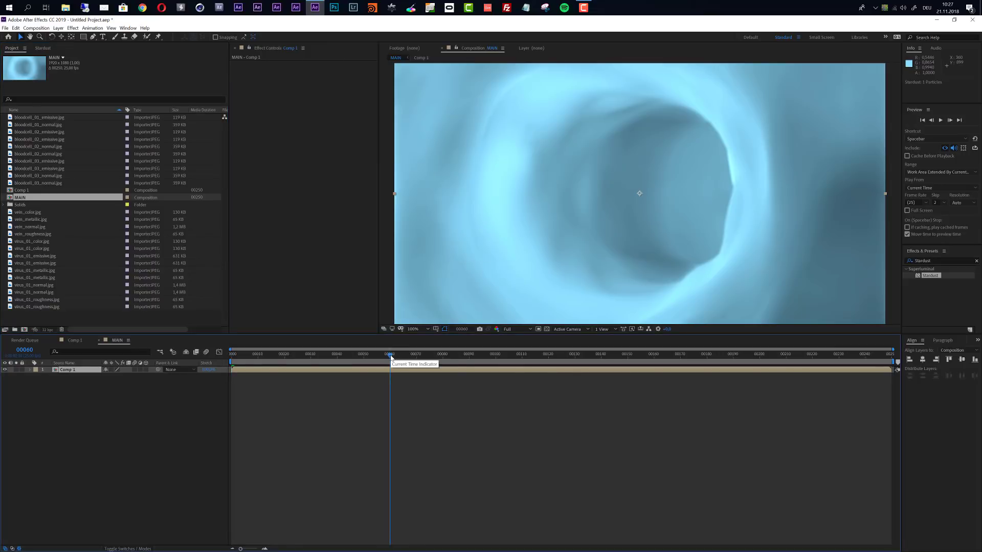
pyautogui.press('b')
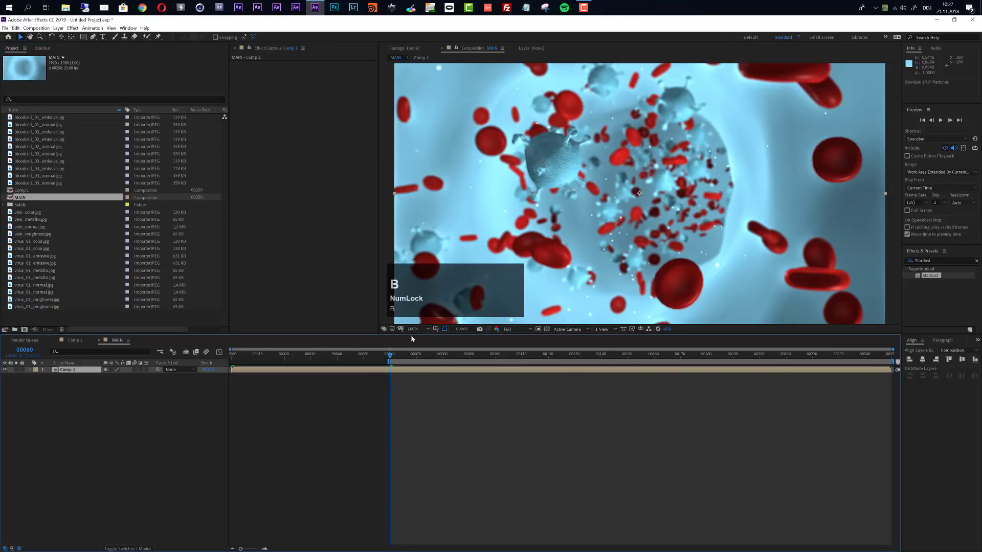
# - Duplicate Comp 1 in the project and open the duplicate, Comp 2
pyautogui.click(27, 191)
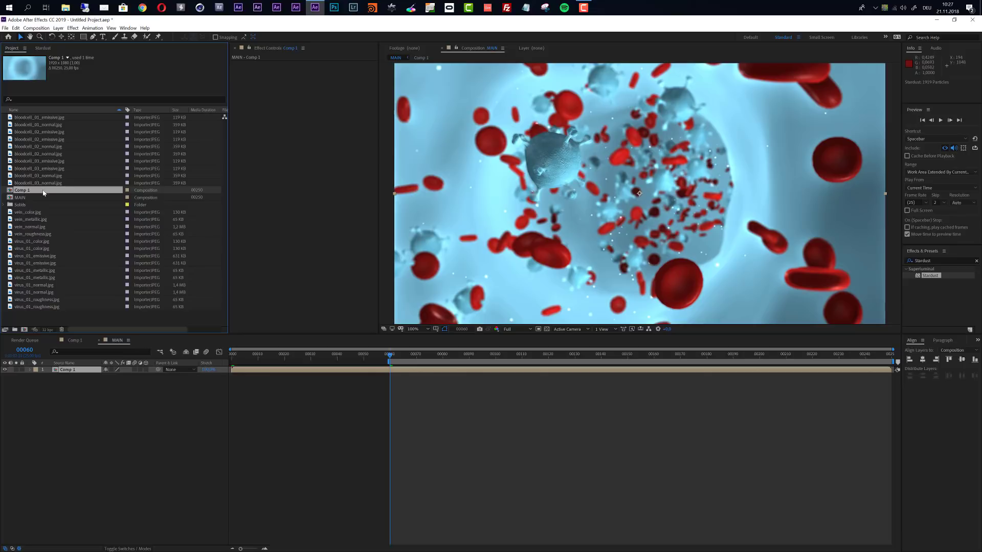
pyautogui.hotkey('ctrl', 'd')
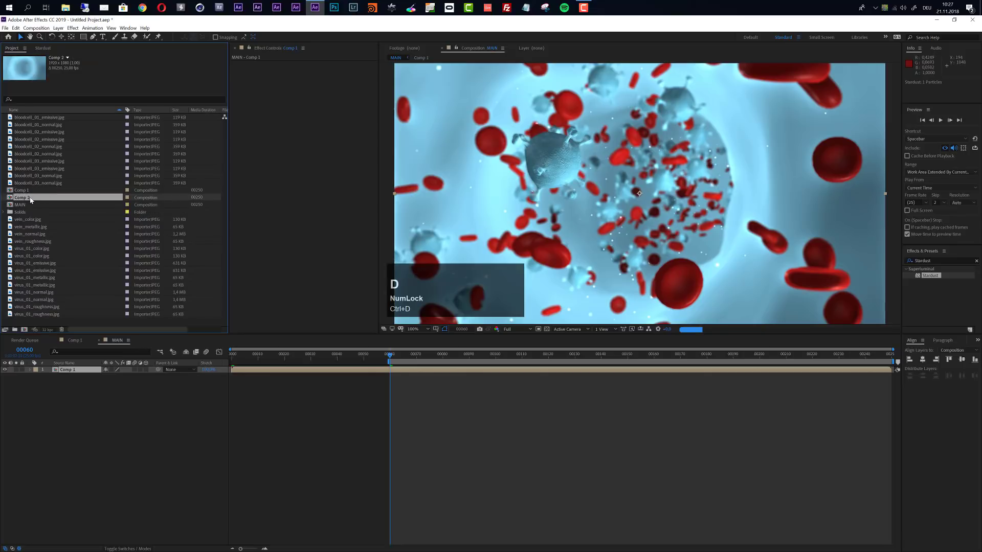
pyautogui.doubleClick(21, 198)
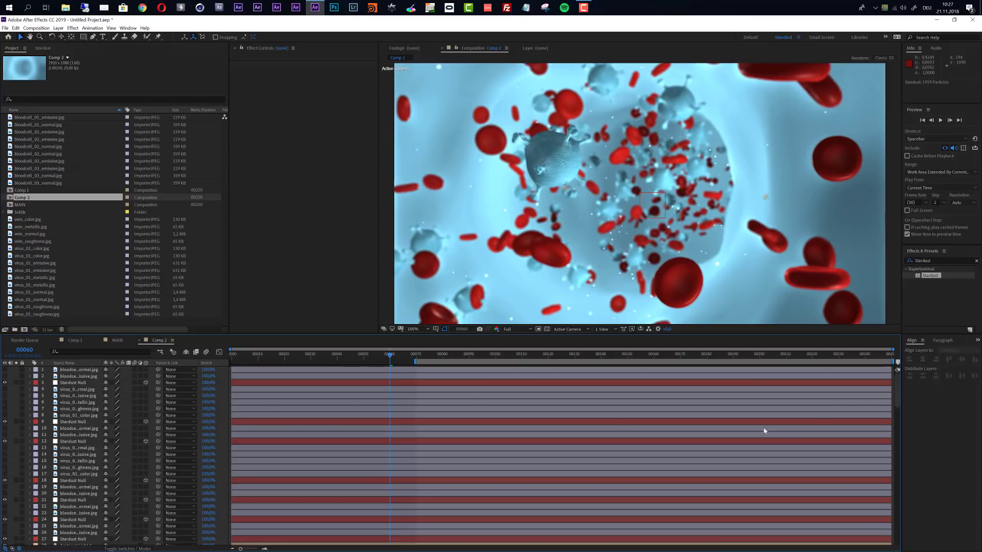
# - Set the Render Output of Comp 2's Stardust layer to Depth
pyautogui.moveTo(898, 391); pyautogui.dragTo(902, 460)
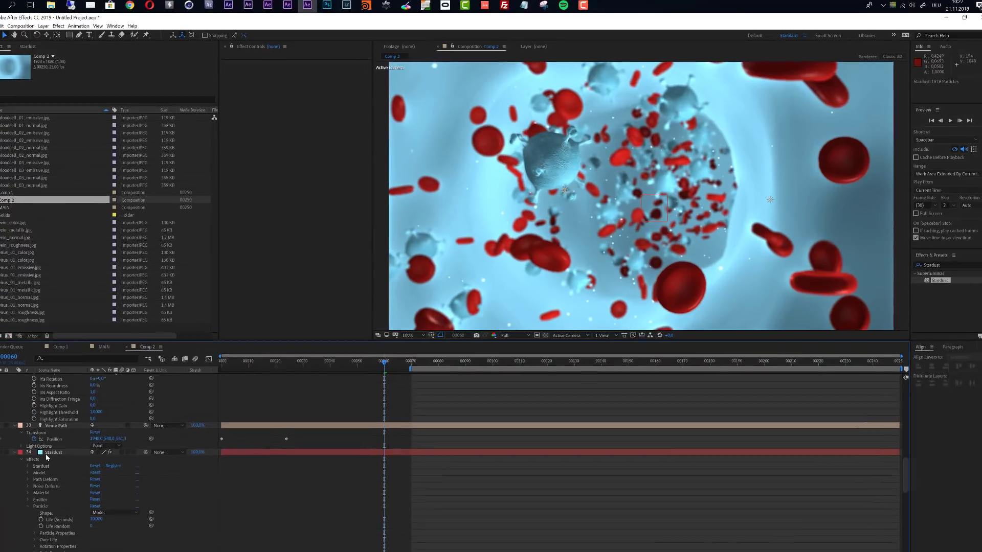
pyautogui.click(60, 443)
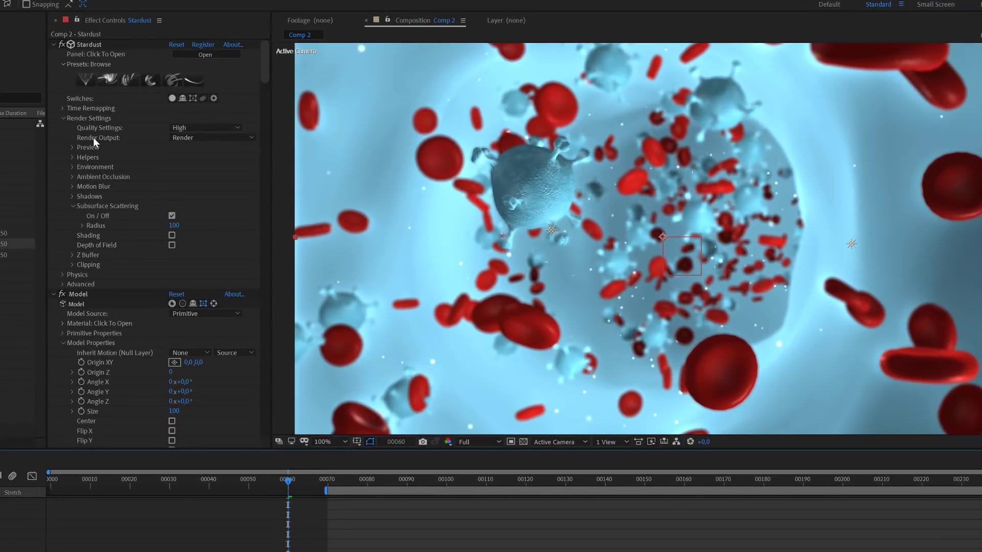
pyautogui.click(191, 137)
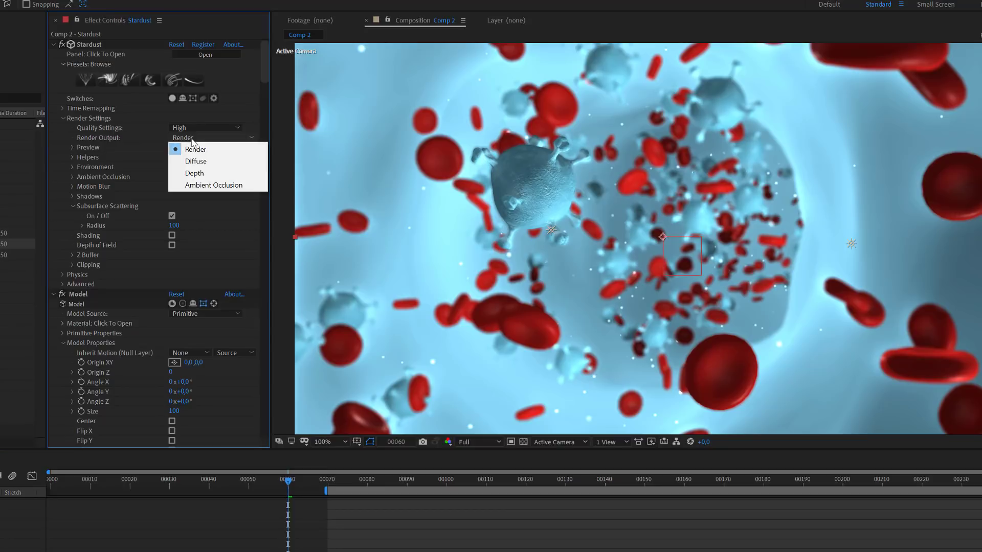
pyautogui.click(201, 174)
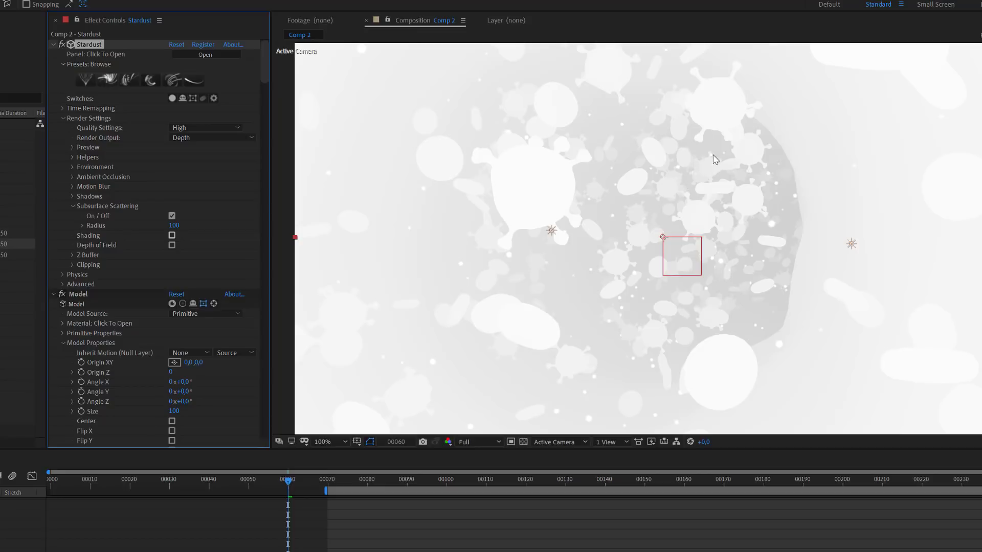
# - In Stardust's Clipping settings, set Max Distance to 3250 and Max Fade to 2500 for stronger depth contrast
pyautogui.click(72, 265)
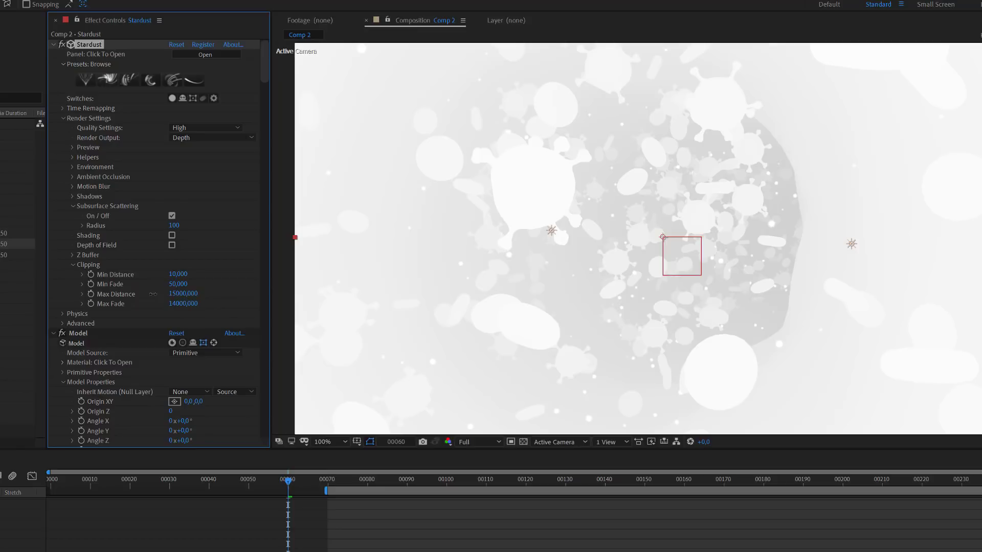
pyautogui.moveTo(89, 294); pyautogui.dragTo(0, 294)
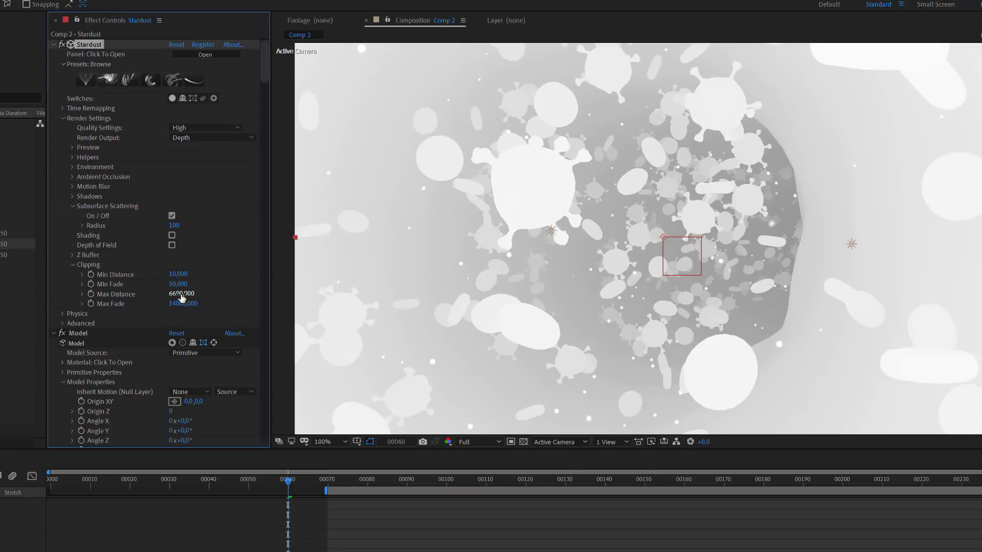
pyautogui.moveTo(186, 297); pyautogui.dragTo(10, 297)
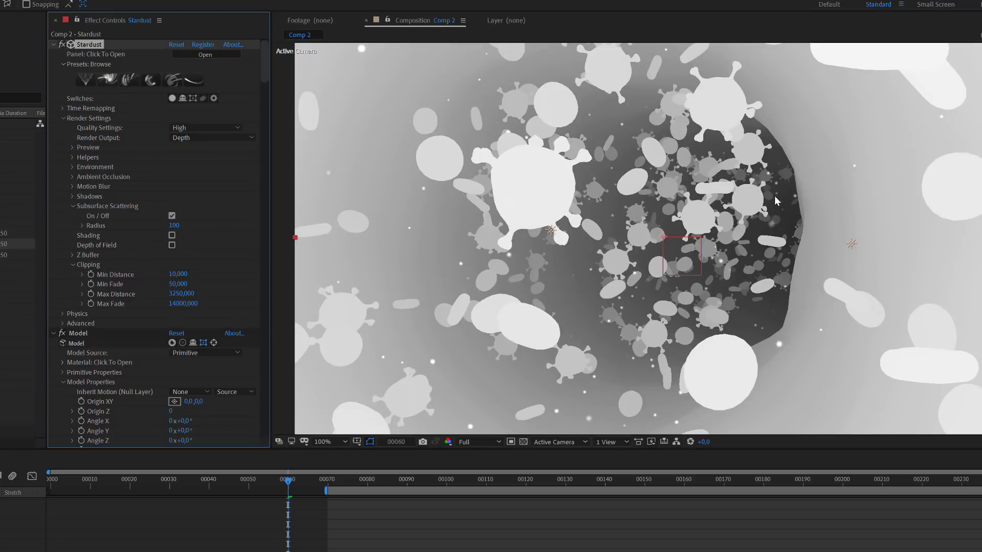
pyautogui.click(182, 295)
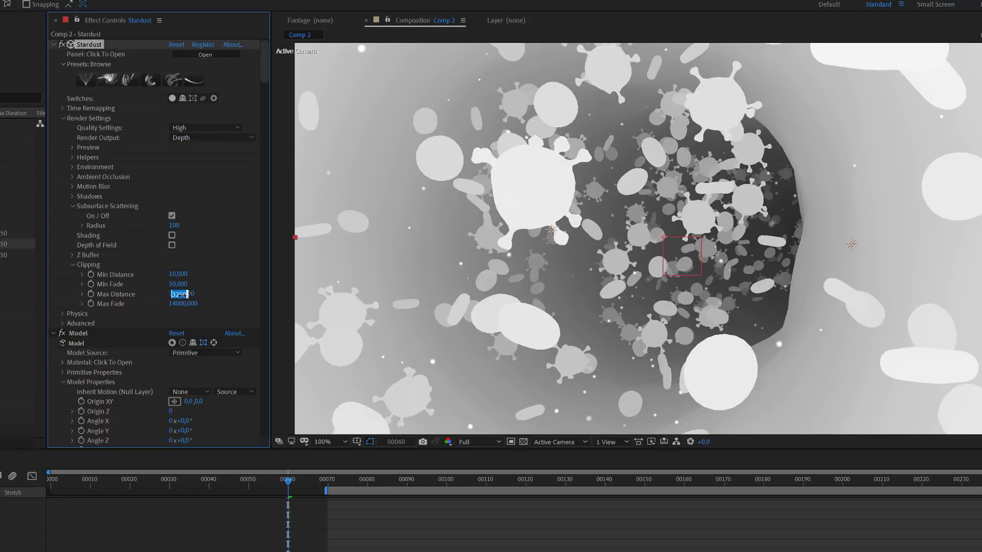
pyautogui.click(176, 304)
pyautogui.write('2500')
pyautogui.press('Return')
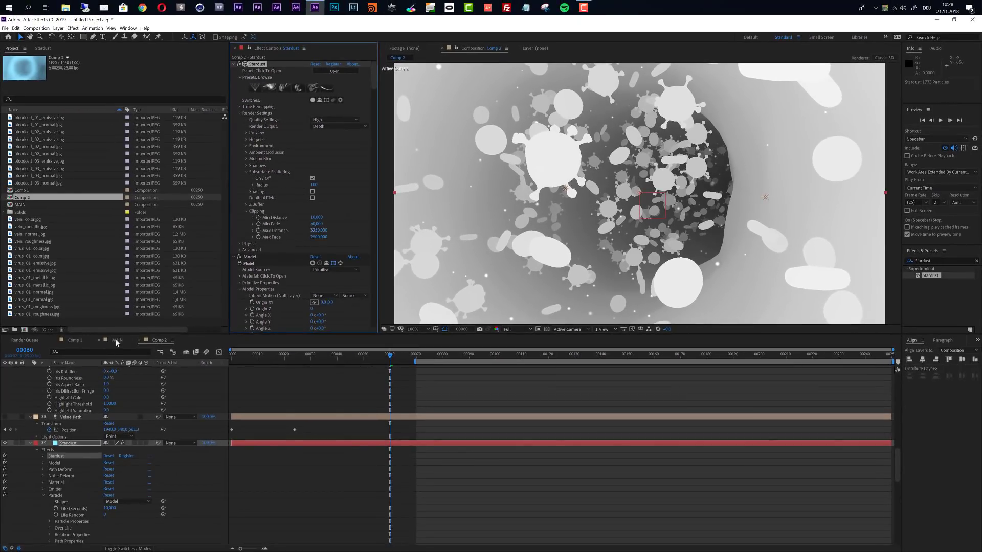
# - Place Comp 2 above Comp 1 in MAIN as Comp 1's Luma Matte, and show the transparency grid
pyautogui.click(115, 341)
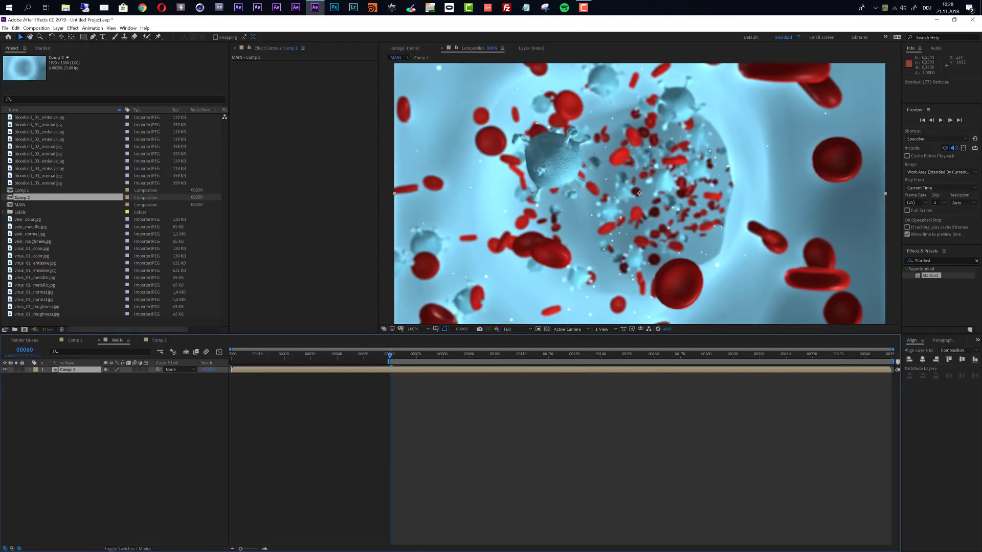
pyautogui.moveTo(25, 199); pyautogui.dragTo(59, 372)
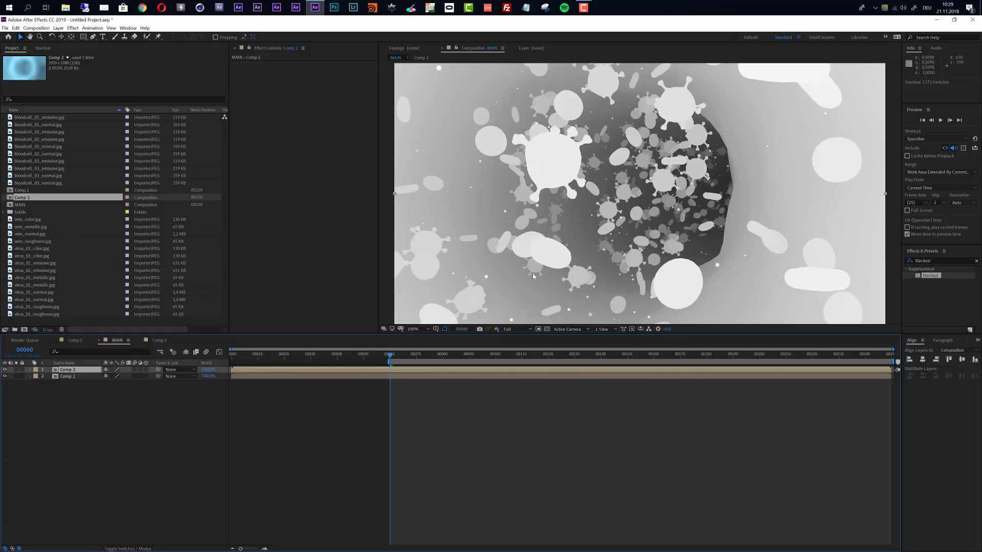
pyautogui.click(75, 378)
pyautogui.press('F4')
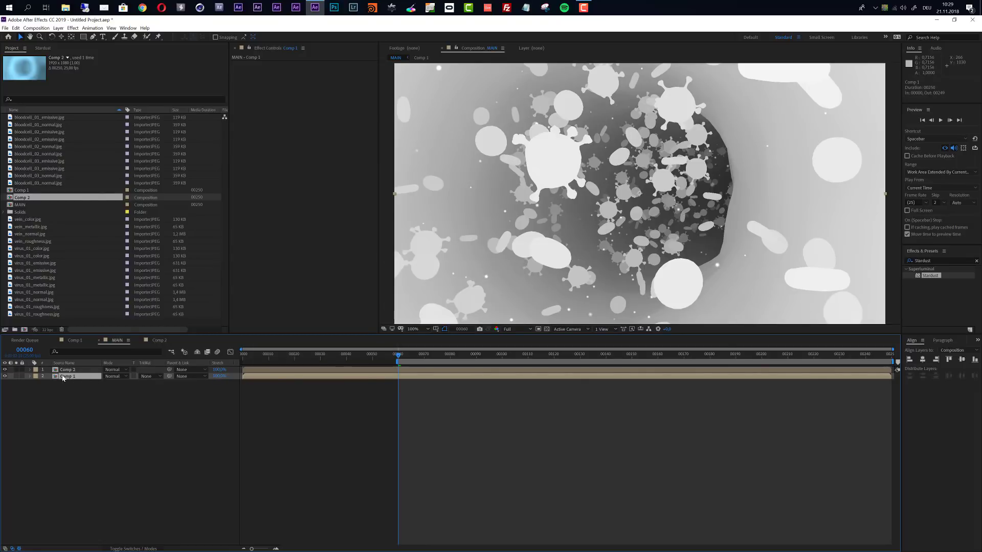
pyautogui.click(151, 377)
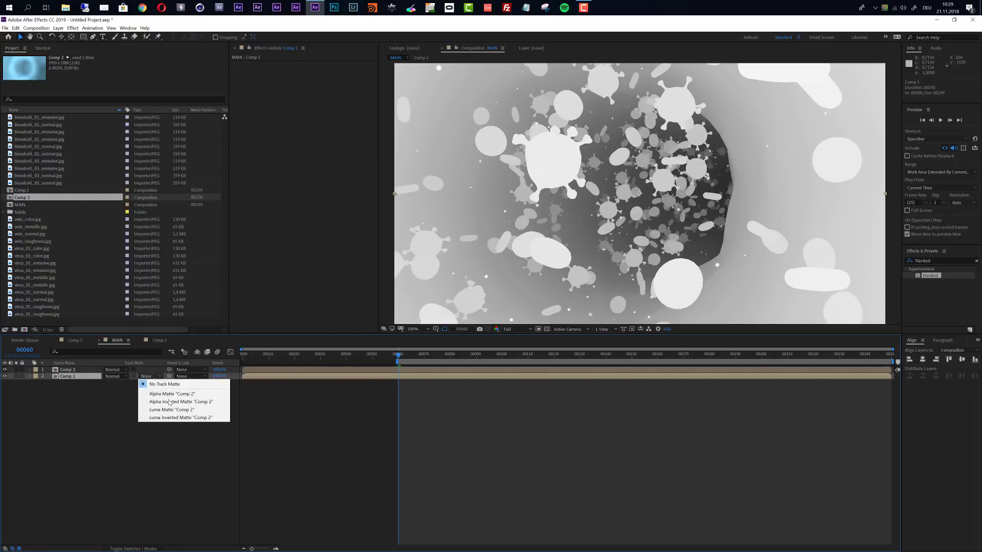
pyautogui.click(172, 410)
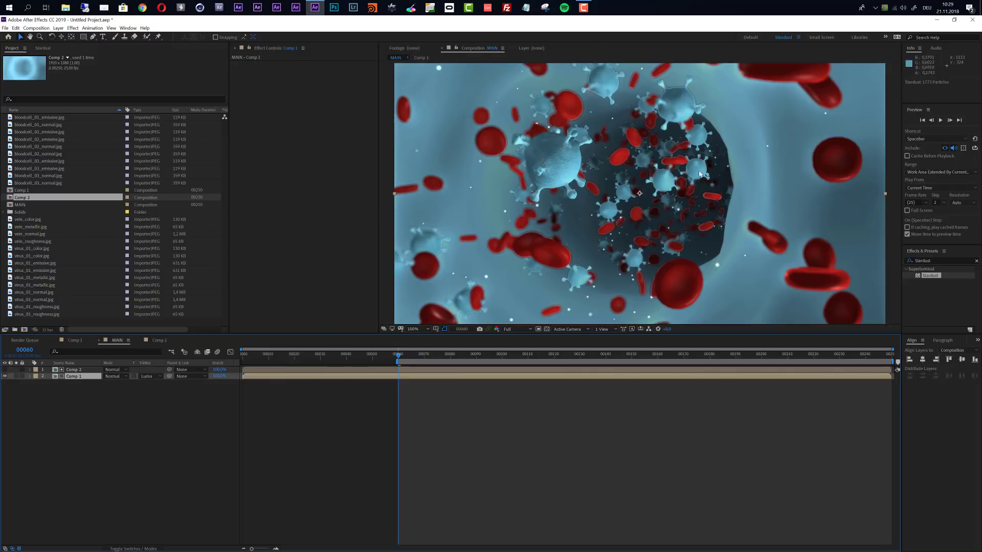
pyautogui.click(512, 331)
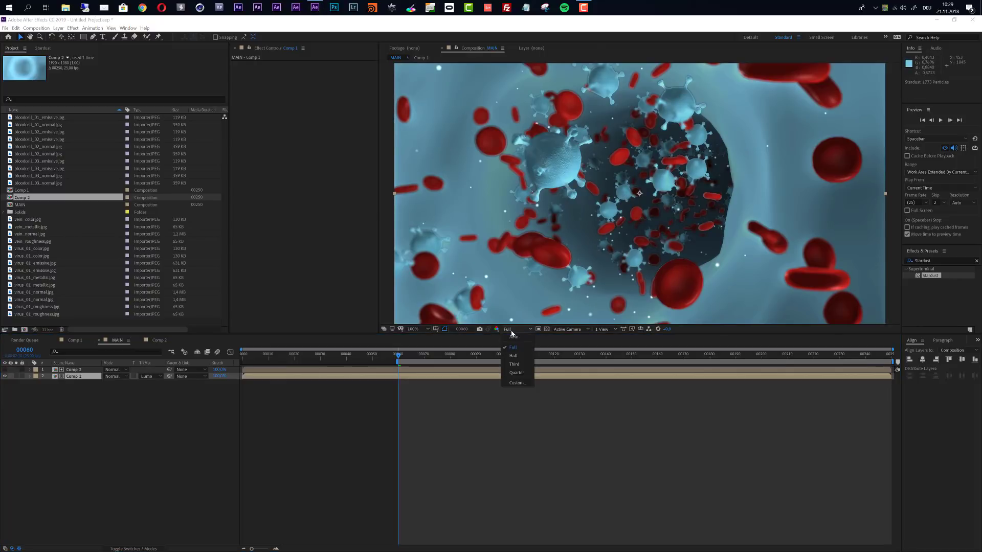
pyautogui.click(546, 329)
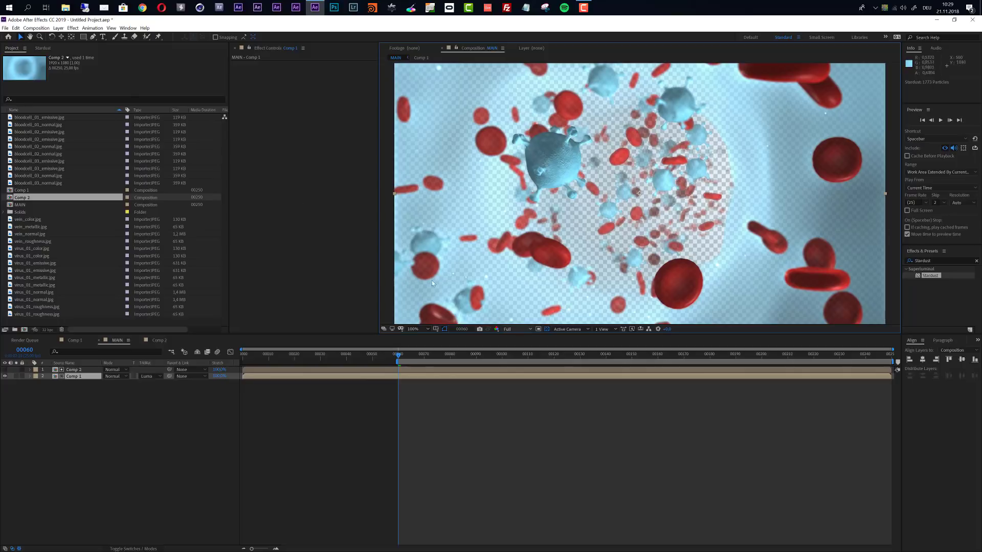
# - Create a solid named BG in a light blue sampled from the vessel scene, and move it below Comp 1
pyautogui.click(58, 27)
pyautogui.moveTo(67, 35)
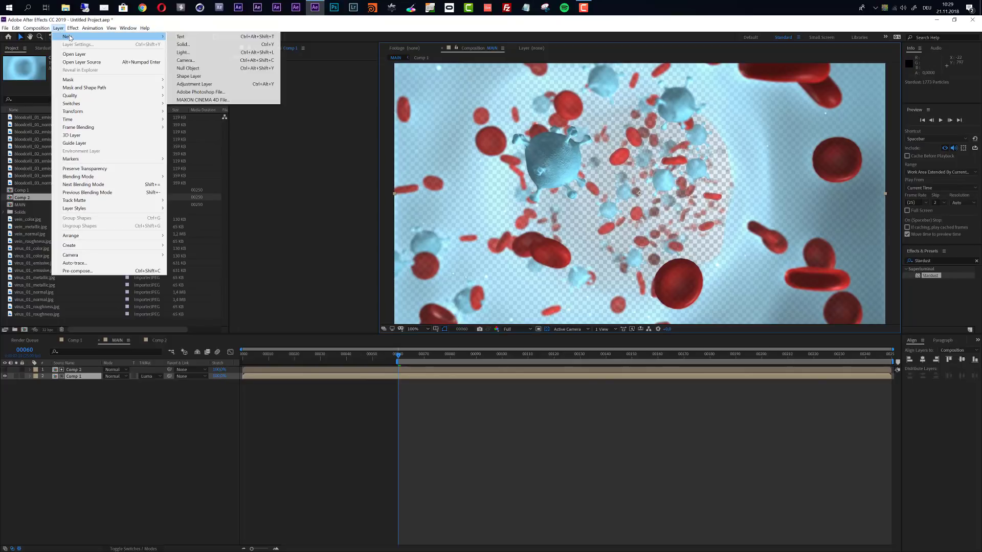
pyautogui.click(190, 44)
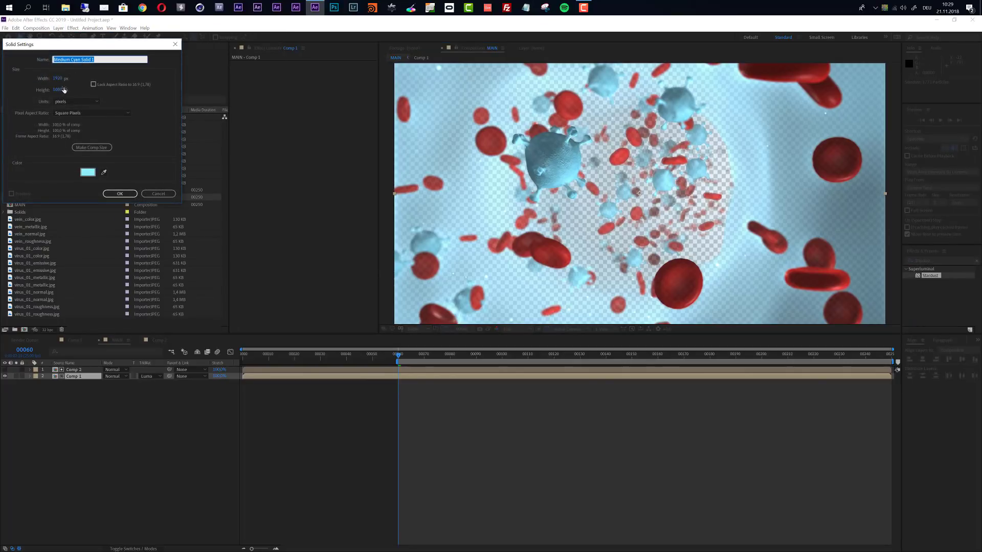
pyautogui.write('BG')
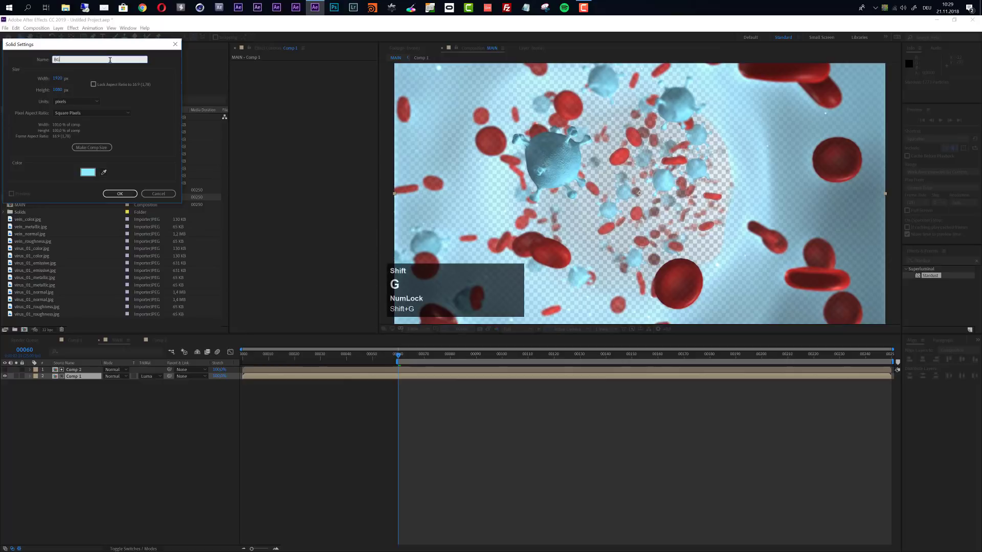
pyautogui.click(103, 172)
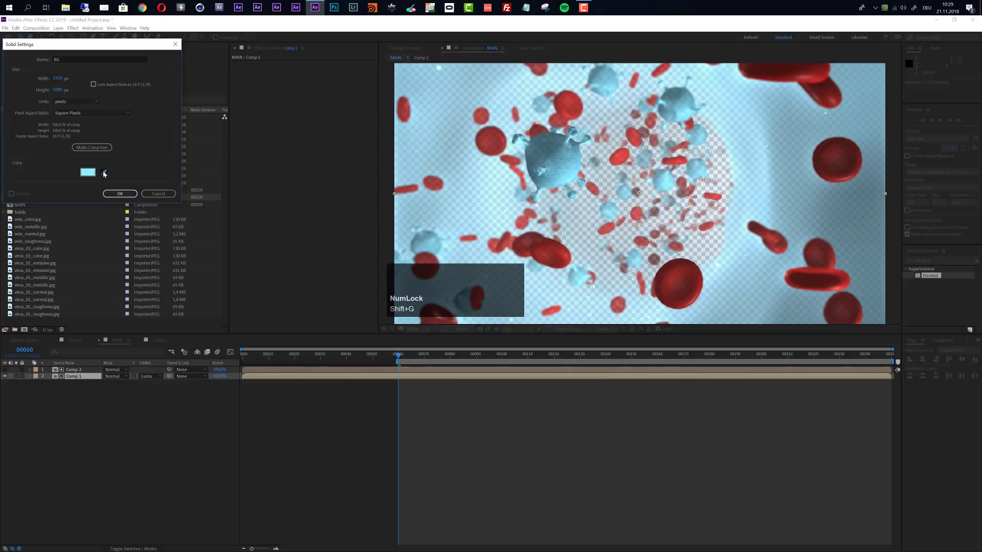
pyautogui.click(573, 174)
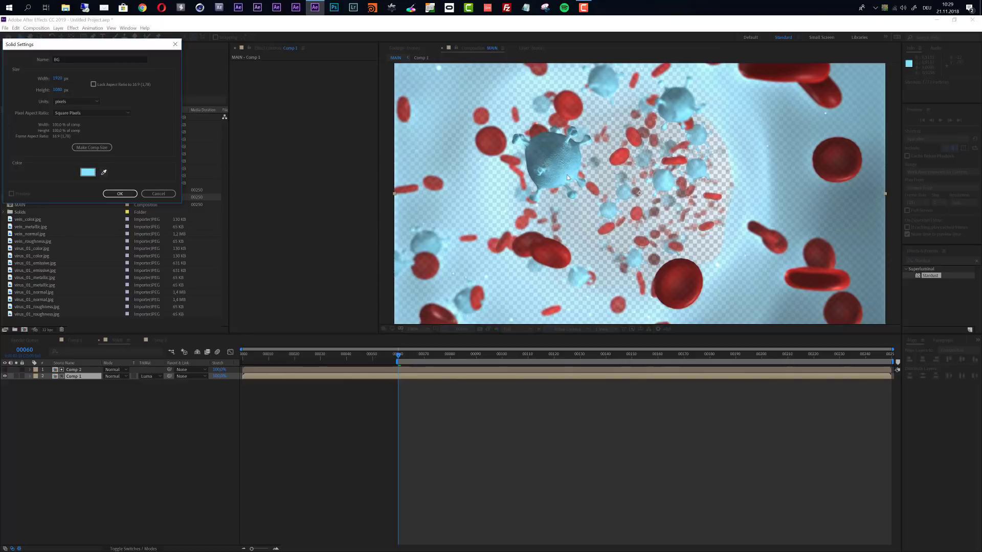
pyautogui.click(120, 194)
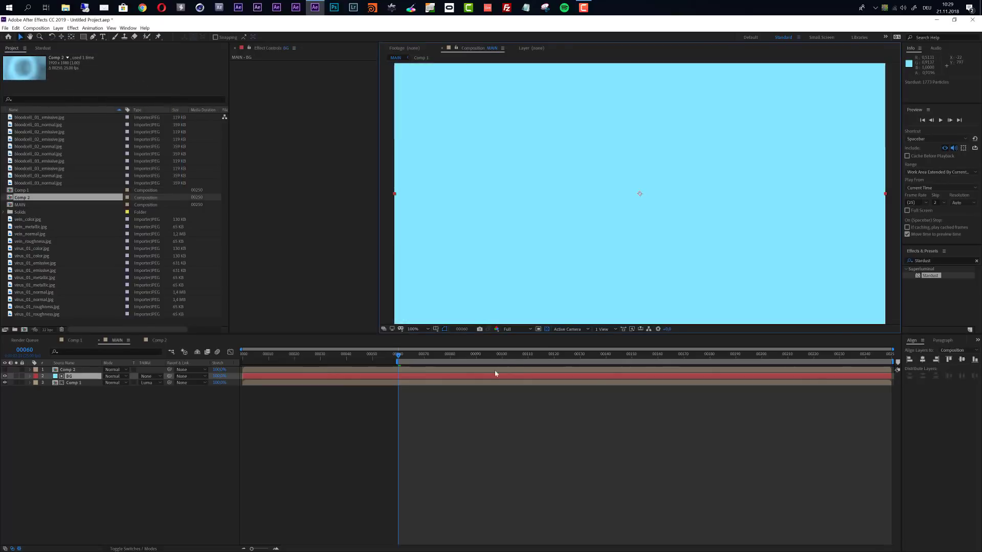
pyautogui.moveTo(72, 377); pyautogui.dragTo(67, 387)
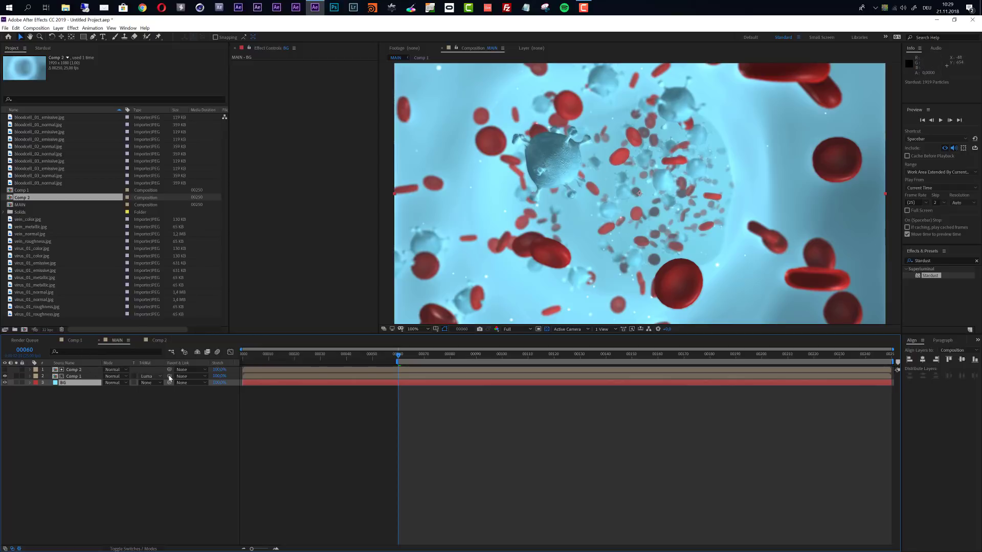
# - Remove the luma track matte from Comp 1 to compare the scene without the depth fade
pyautogui.click(153, 376)
pyautogui.click(156, 387)
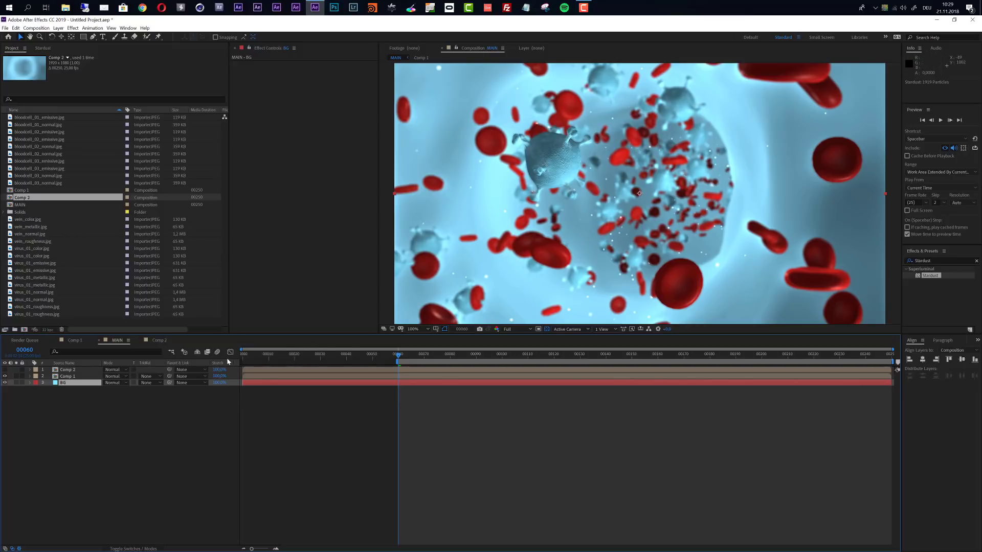
# - Restore Comp 2 as the Luma Matte of Comp 1 and review the whole frame
pyautogui.click(150, 383)
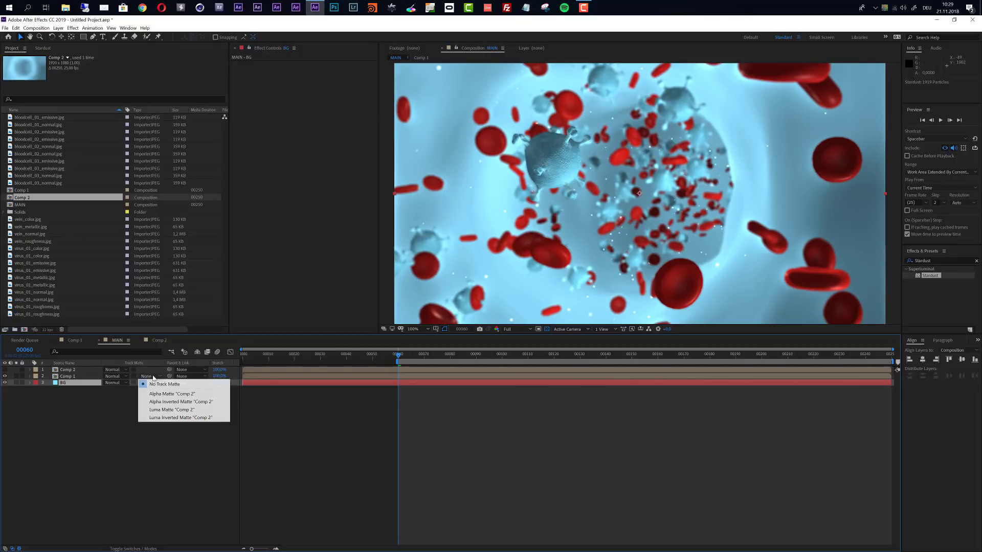
pyautogui.click(165, 410)
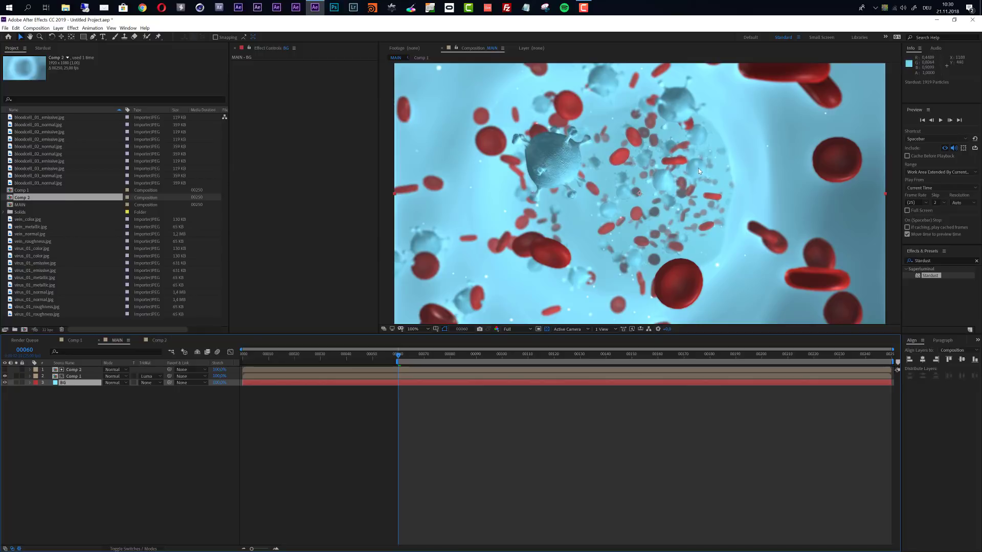
pyautogui.press(',')
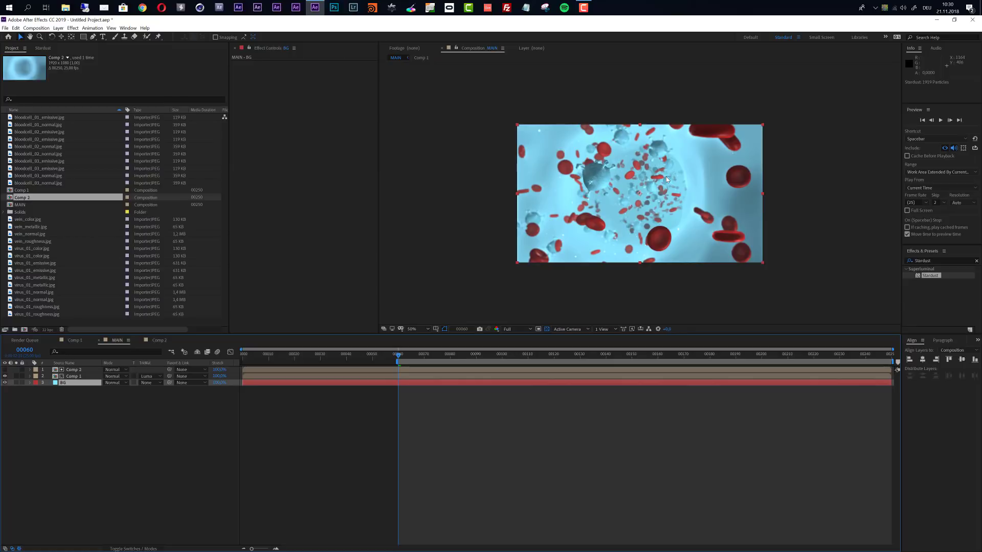
# - Apply the Fill effect to the BG solid and check the background color's influence on the scene
pyautogui.click(74, 384)
pyautogui.click(932, 261)
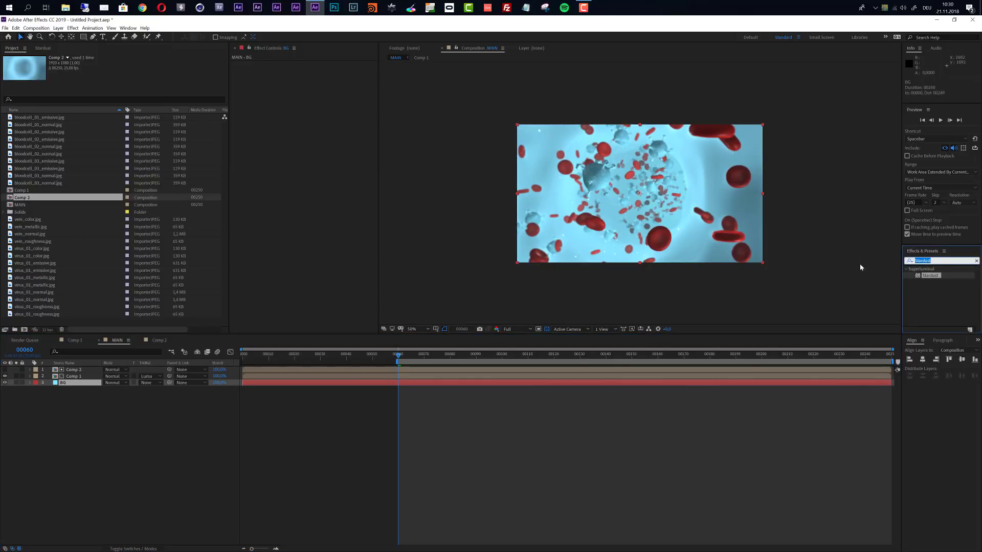
pyautogui.write('fill')
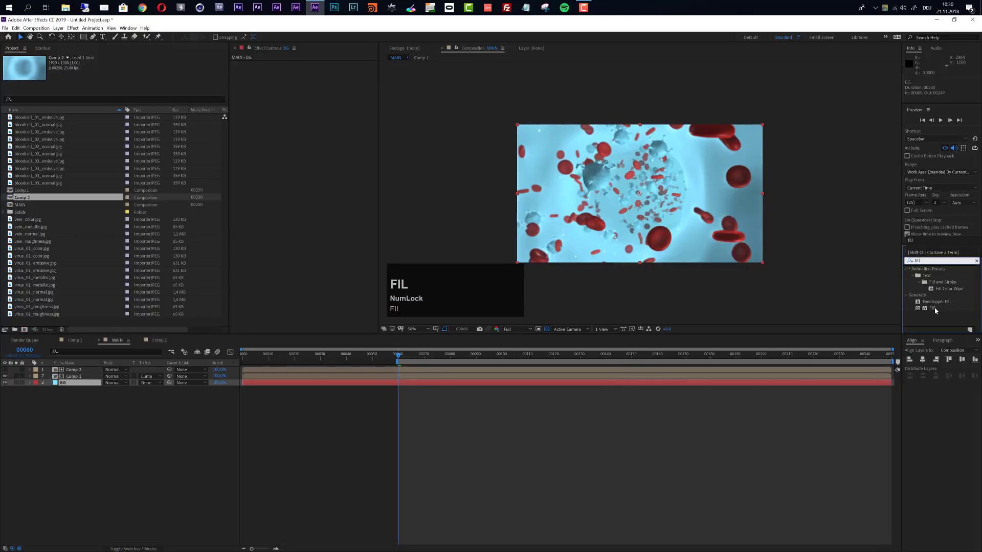
pyautogui.moveTo(936, 310); pyautogui.dragTo(77, 383)
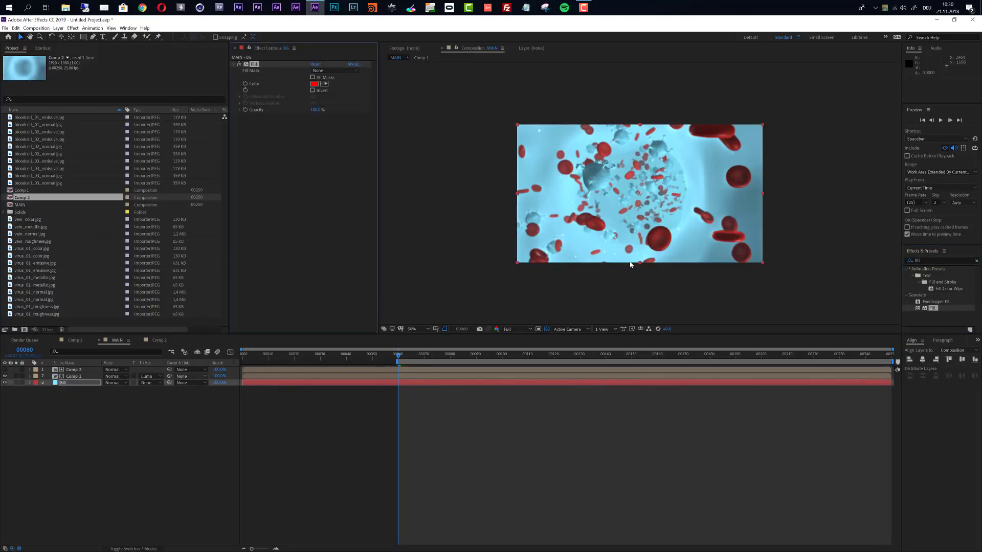
pyautogui.scroll(1, 667, 191)
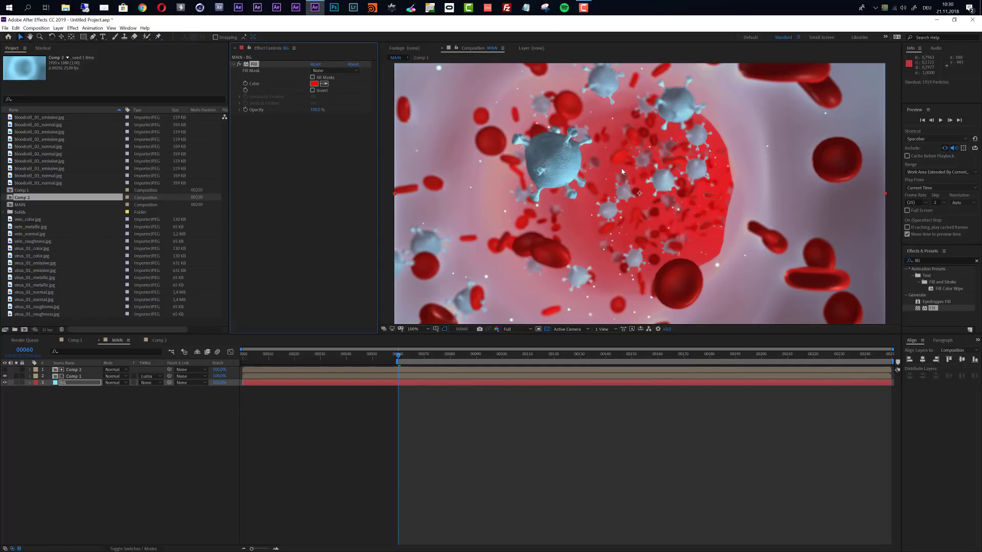
pyautogui.scroll(-1, 667, 194)
pyautogui.scroll(1, 667, 195)
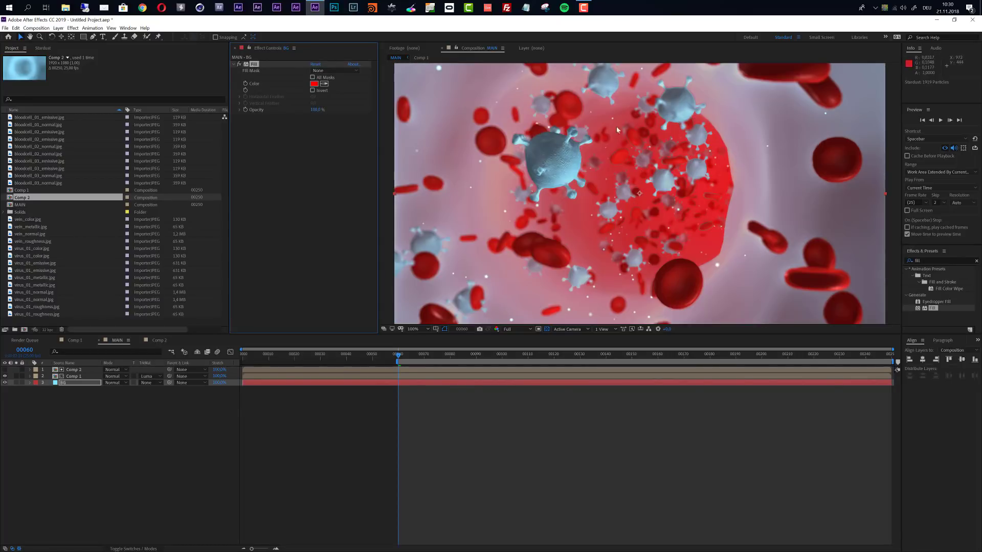
# - Sample the BG Fill color from the large virus, and adjust it to a brighter, more saturated blue
pyautogui.click(324, 83)
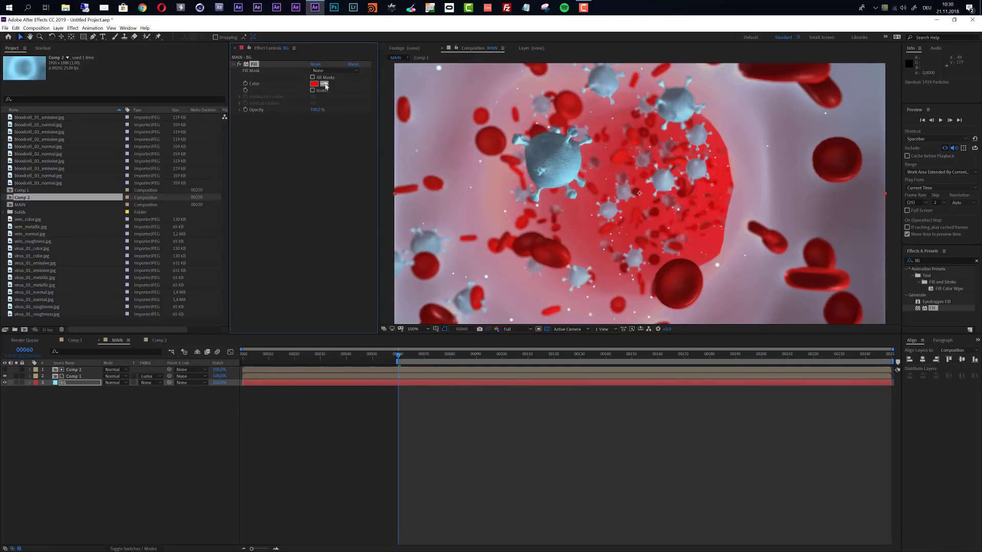
pyautogui.click(559, 152)
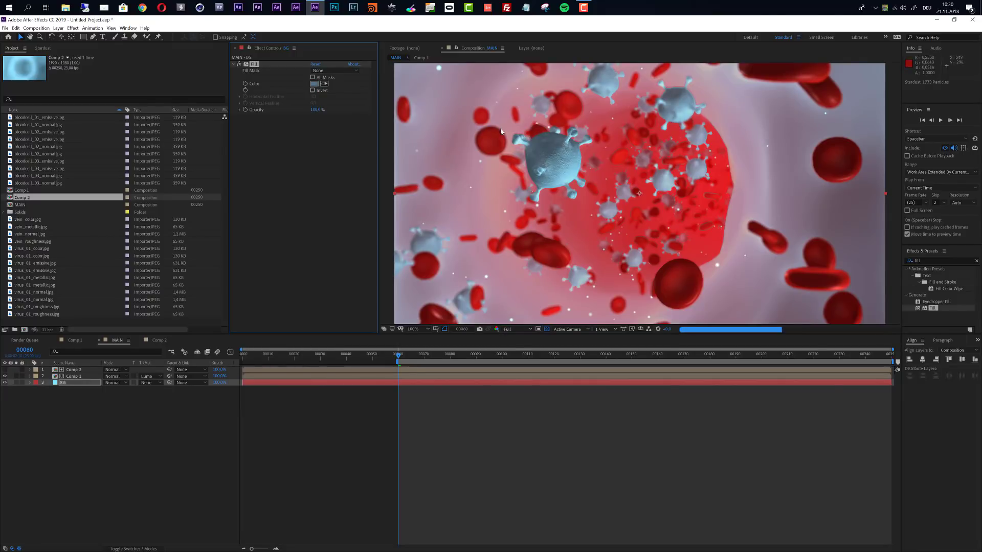
pyautogui.click(314, 83)
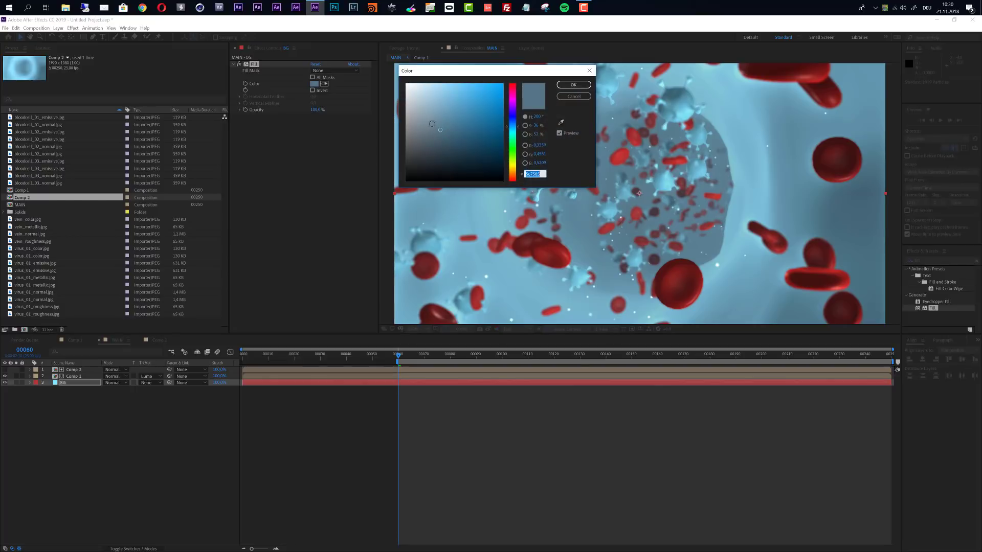
pyautogui.moveTo(444, 123); pyautogui.dragTo(444, 112)
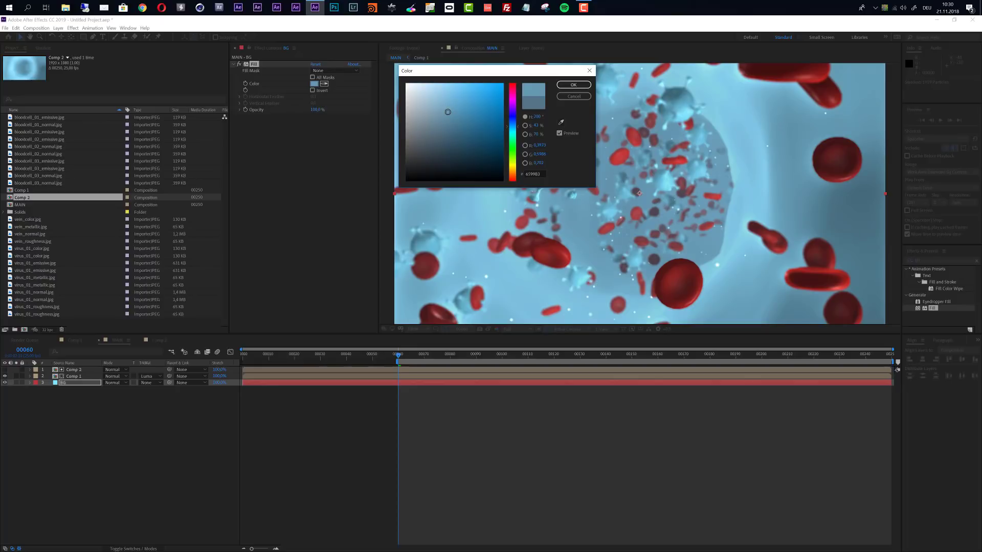
pyautogui.moveTo(448, 112); pyautogui.dragTo(455, 112)
pyautogui.click(573, 85)
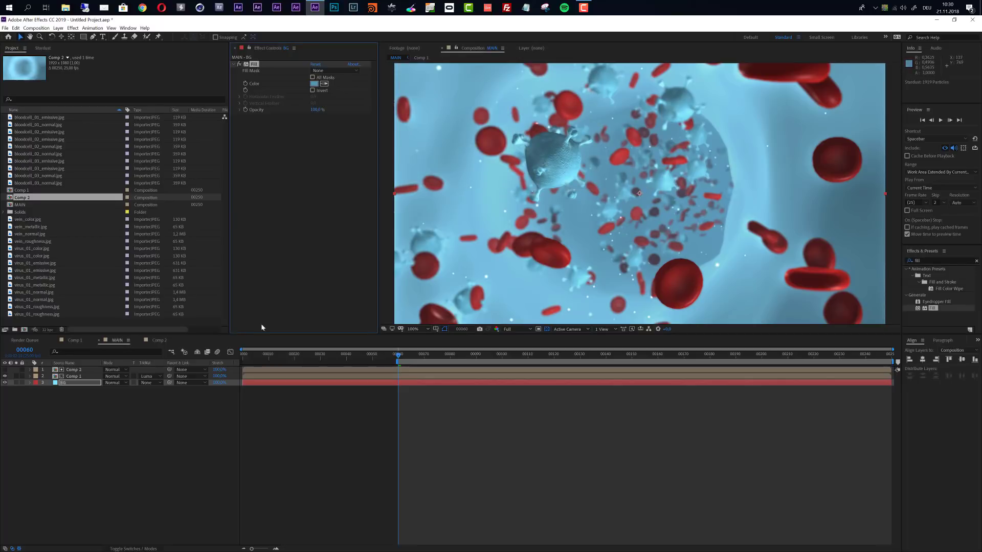
# - In Comp 2, raise Stardust's Clipping Max Distance to 4000 and further to 4500, and review the result in MAIN
pyautogui.click(153, 339)
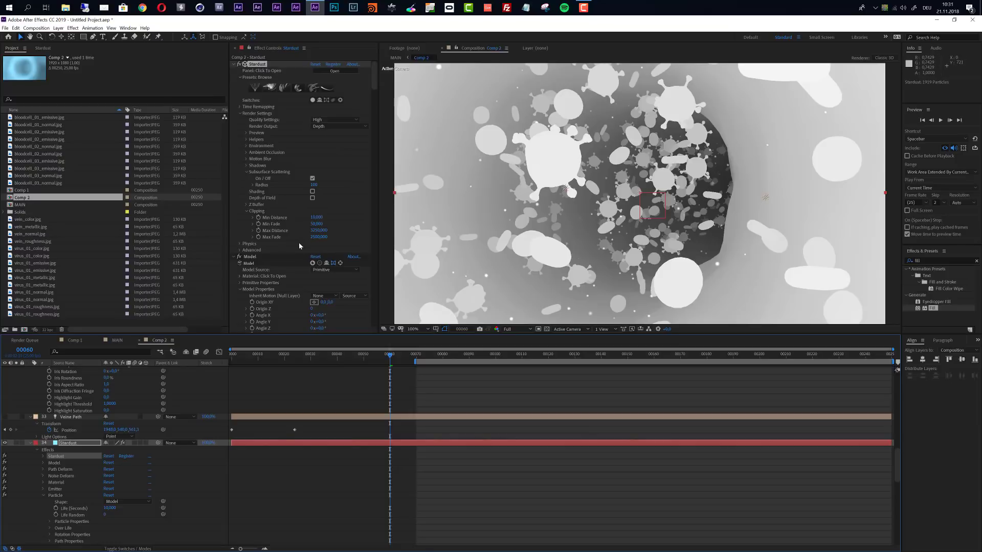
pyautogui.click(319, 231)
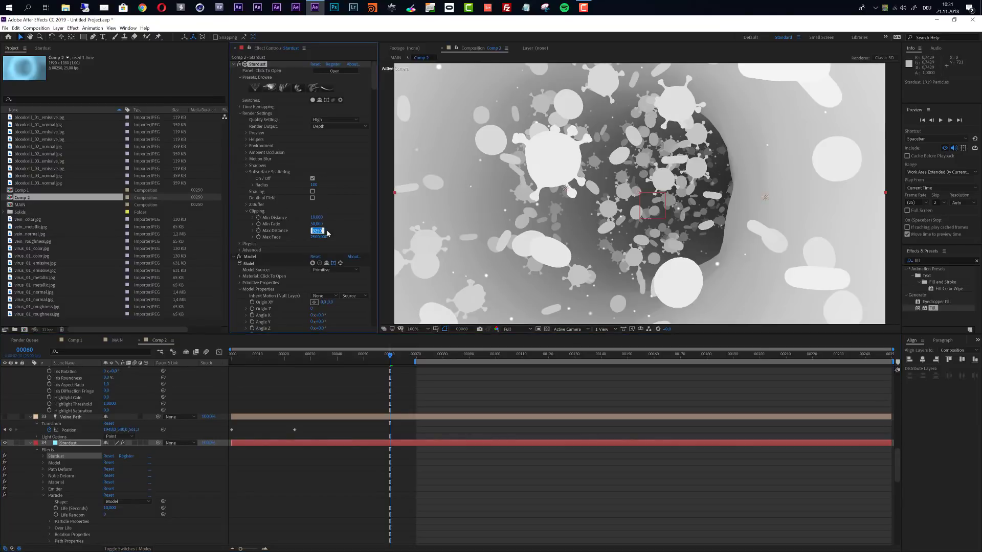
pyautogui.write('4000')
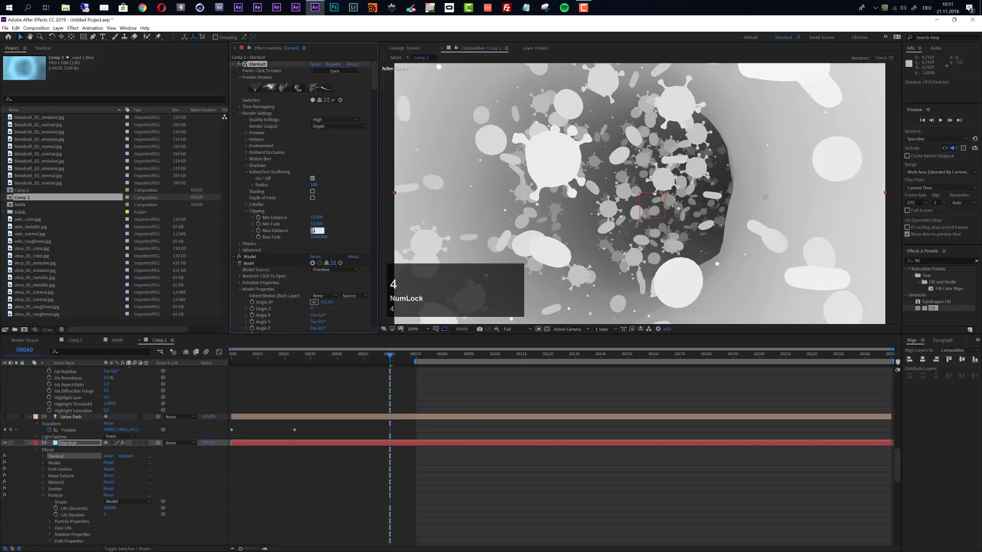
pyautogui.click(352, 183)
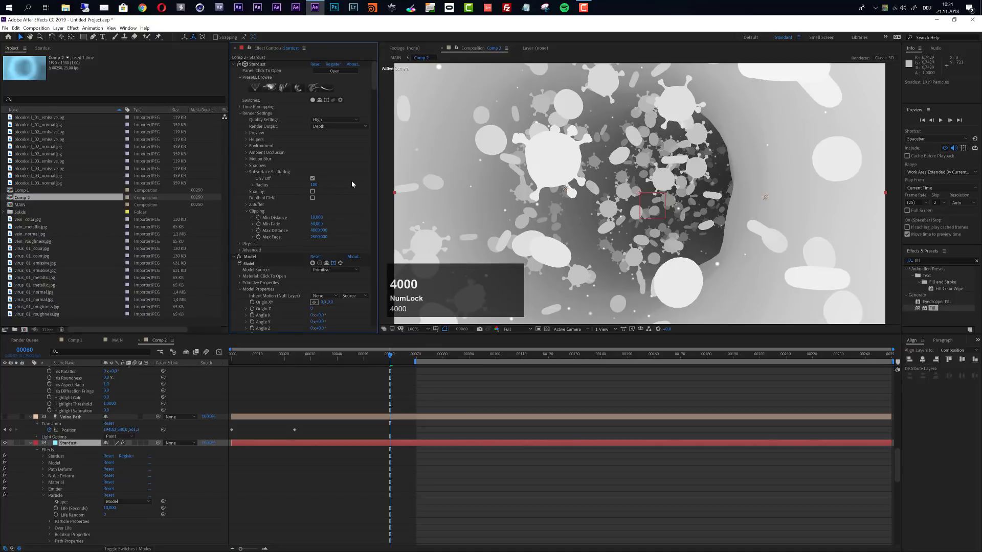
pyautogui.click(319, 230)
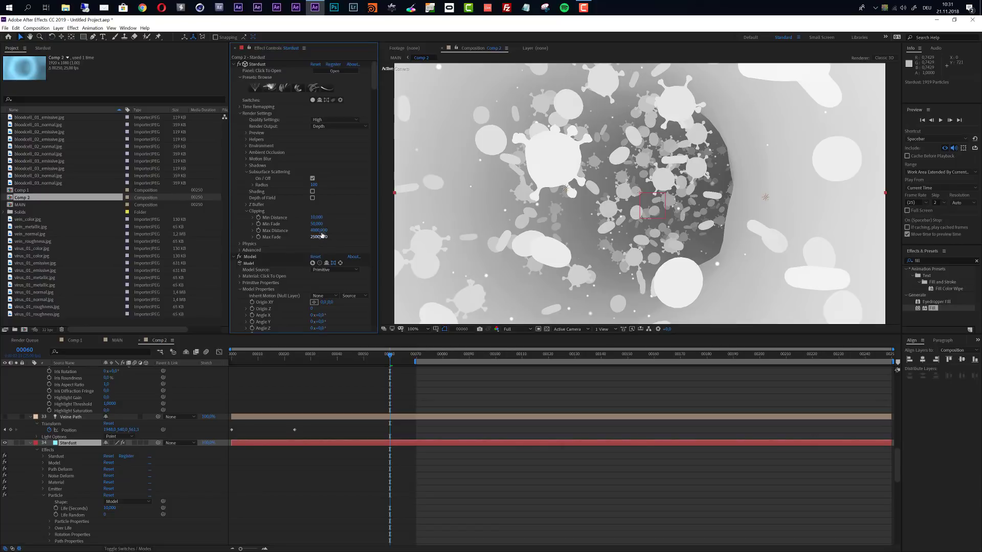
pyautogui.write('4500')
pyautogui.press('Return')
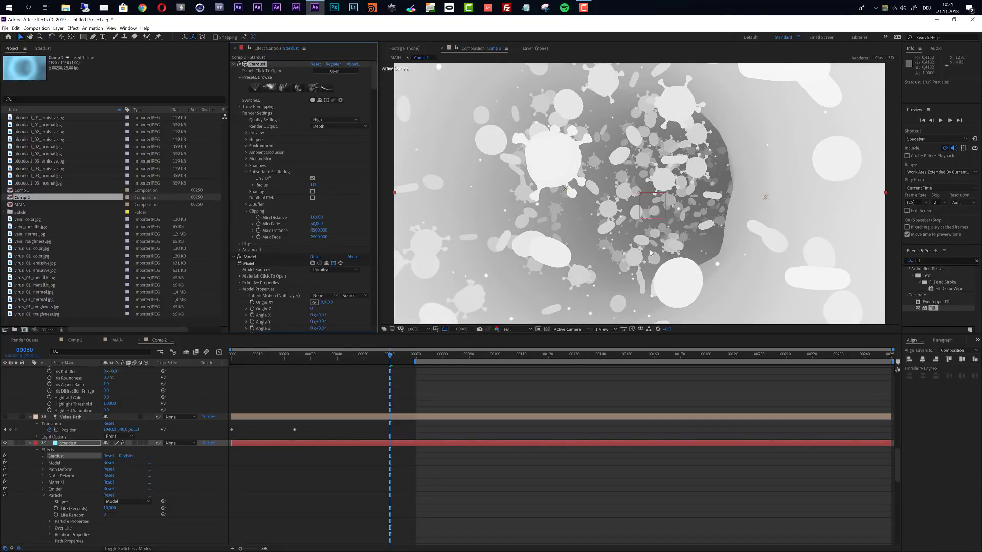
pyautogui.click(117, 341)
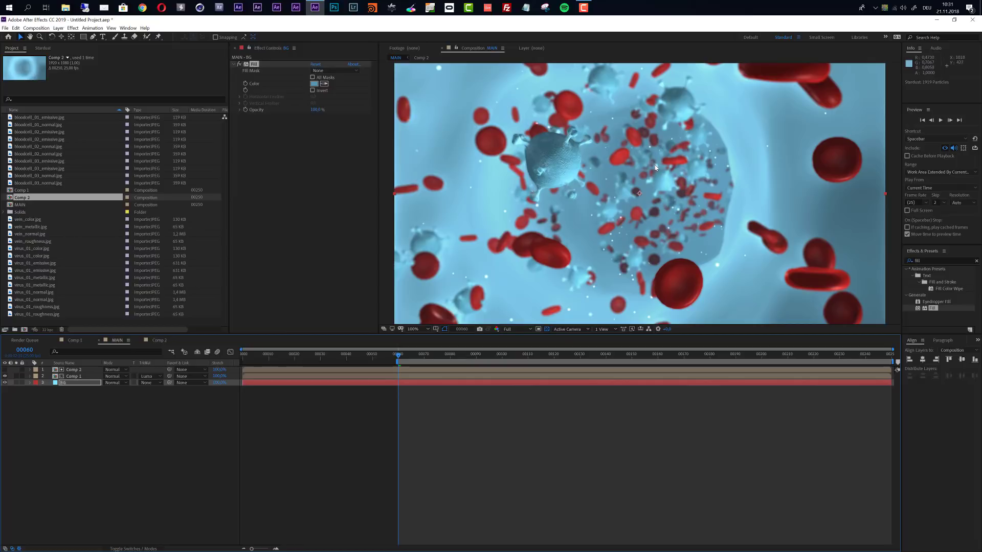
pyautogui.scroll(-1, 659, 164)
pyautogui.scroll(1, 656, 169)
# - Create an adjustment layer in MAIN and move it above all other layers
pyautogui.click(58, 28)
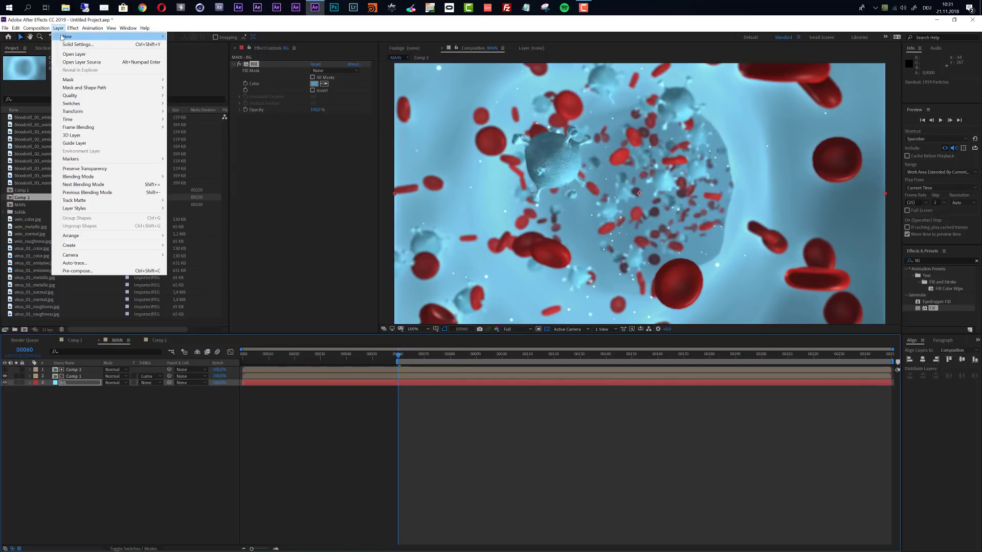
pyautogui.moveTo(63, 37)
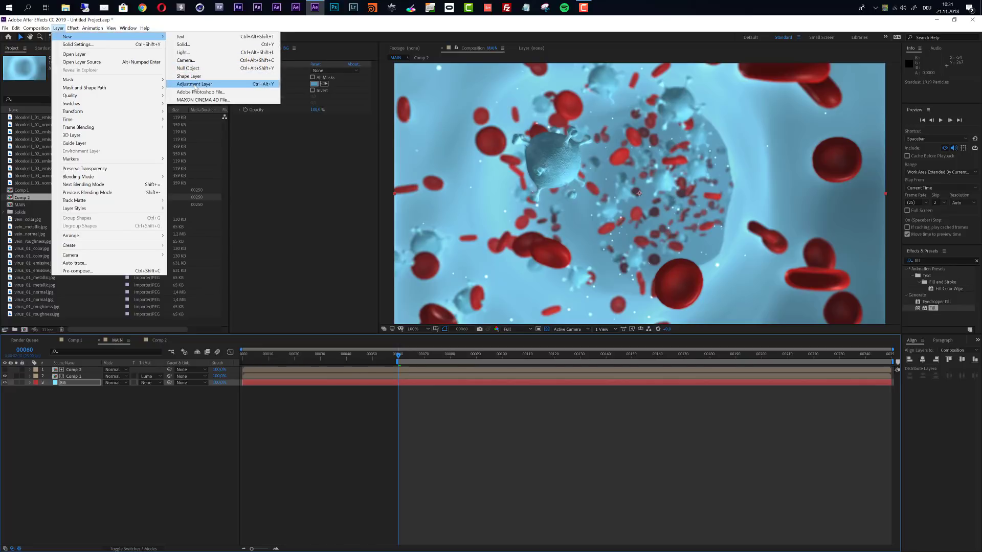
pyautogui.click(194, 83)
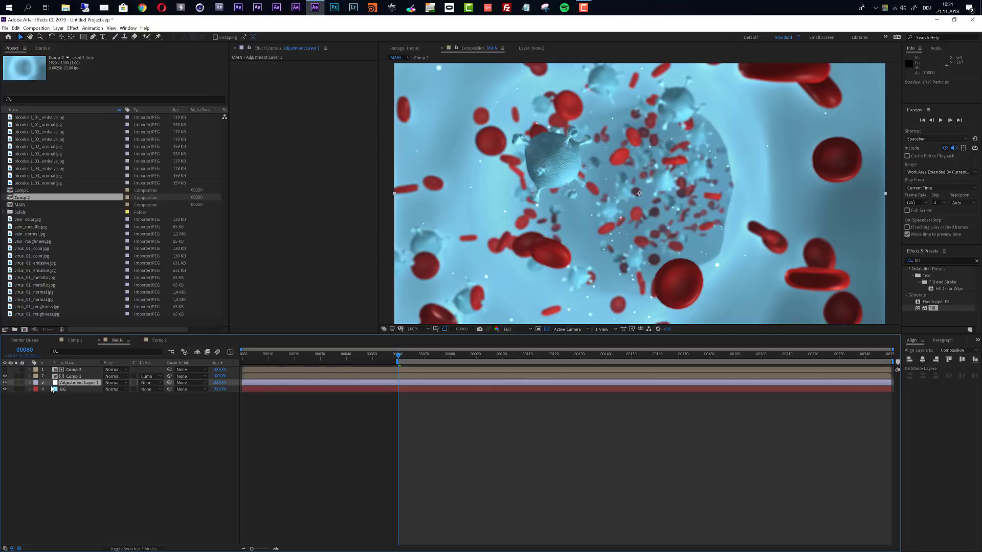
pyautogui.moveTo(64, 387); pyautogui.dragTo(66, 367)
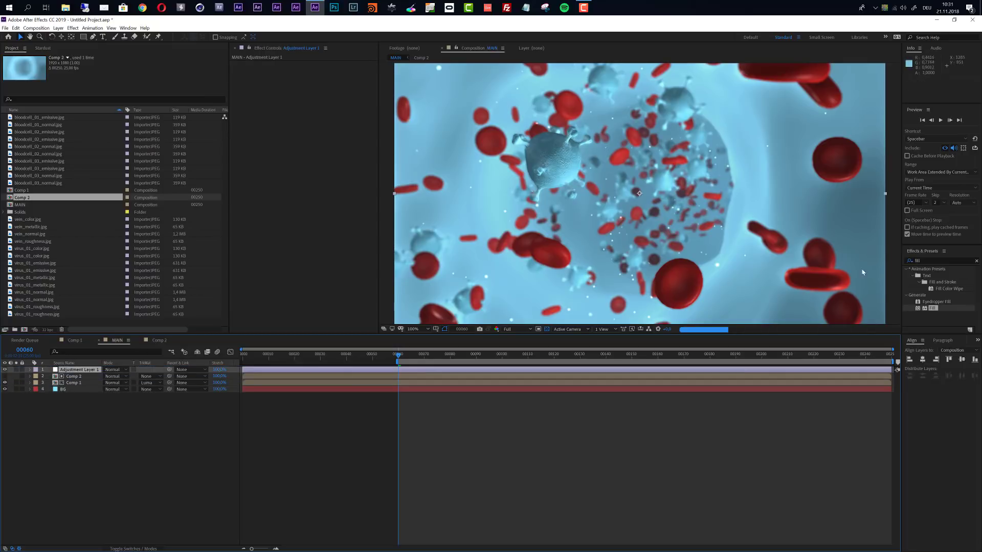
# - Find the Lumetri Color effect and apply it to the adjustment layer
pyautogui.click(925, 260)
pyautogui.write('lumetri')
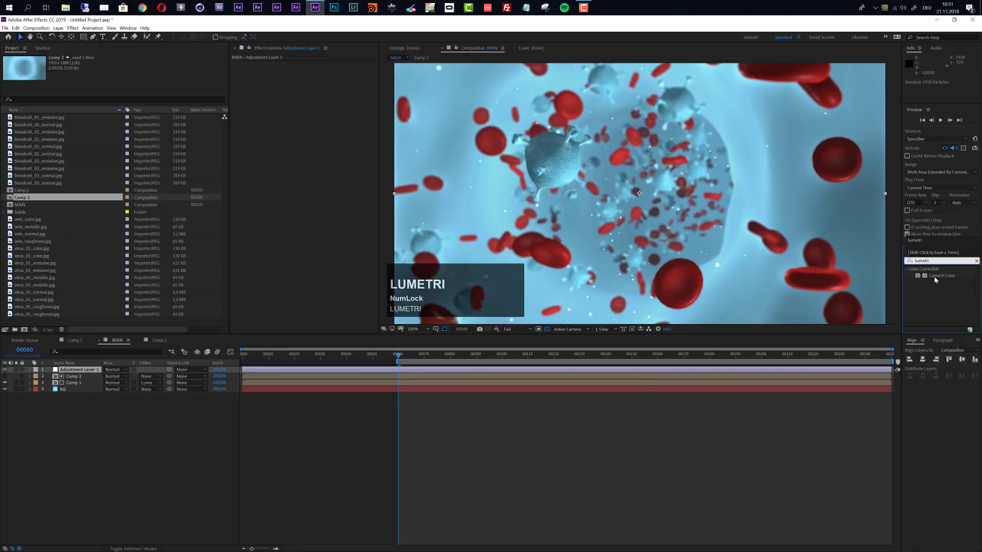
pyautogui.moveTo(942, 276); pyautogui.dragTo(326, 372)
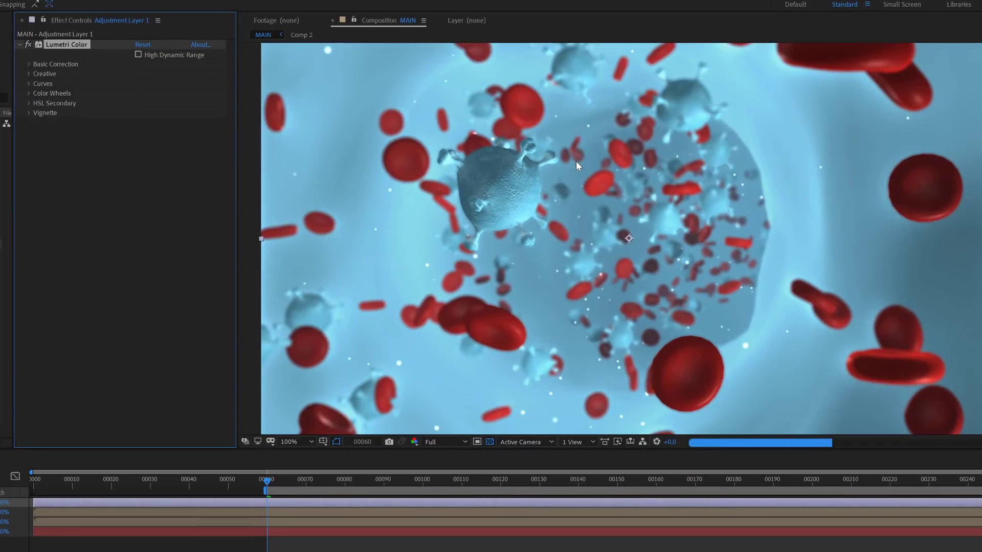
# - In Lumetri Color's Basic Correction, set Exposure to 0.3 and Contrast to 15, and review the frame
pyautogui.click(29, 64)
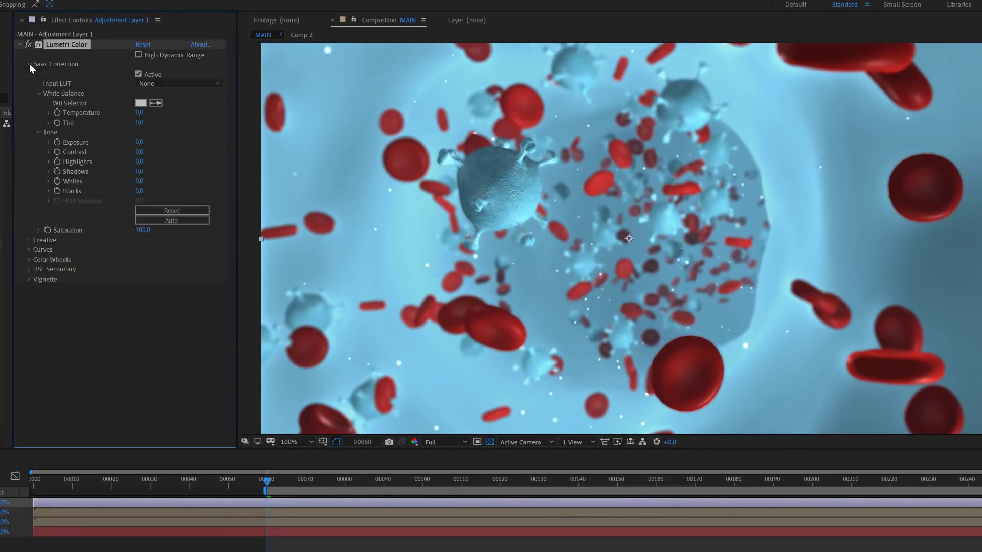
pyautogui.click(138, 141)
pyautogui.write('0,')
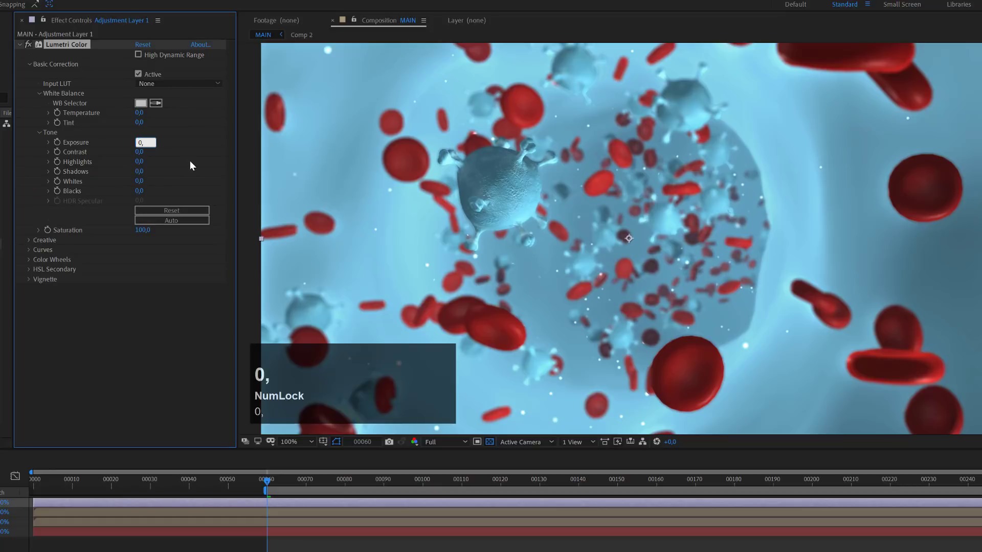
pyautogui.write('3')
pyautogui.click(190, 162)
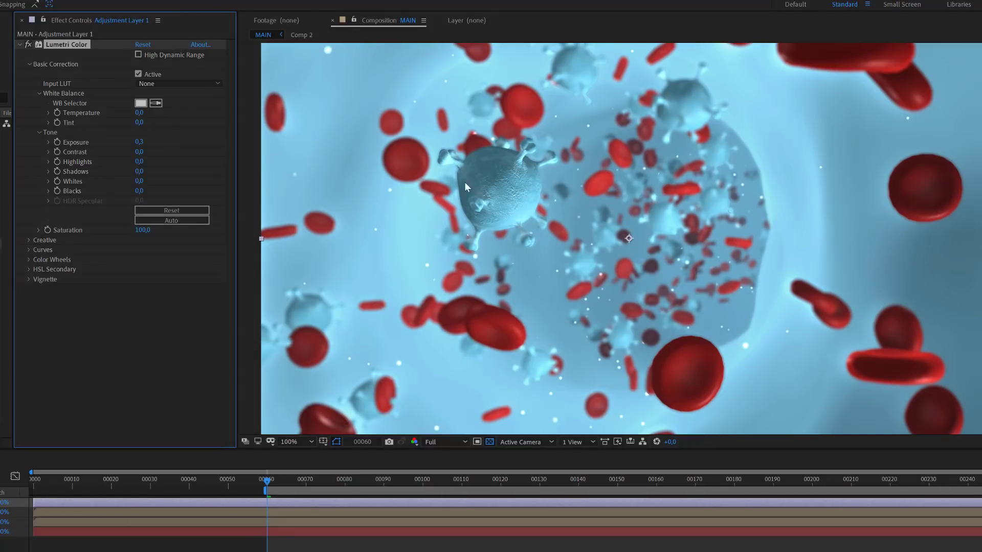
pyautogui.click(139, 152)
pyautogui.write('15')
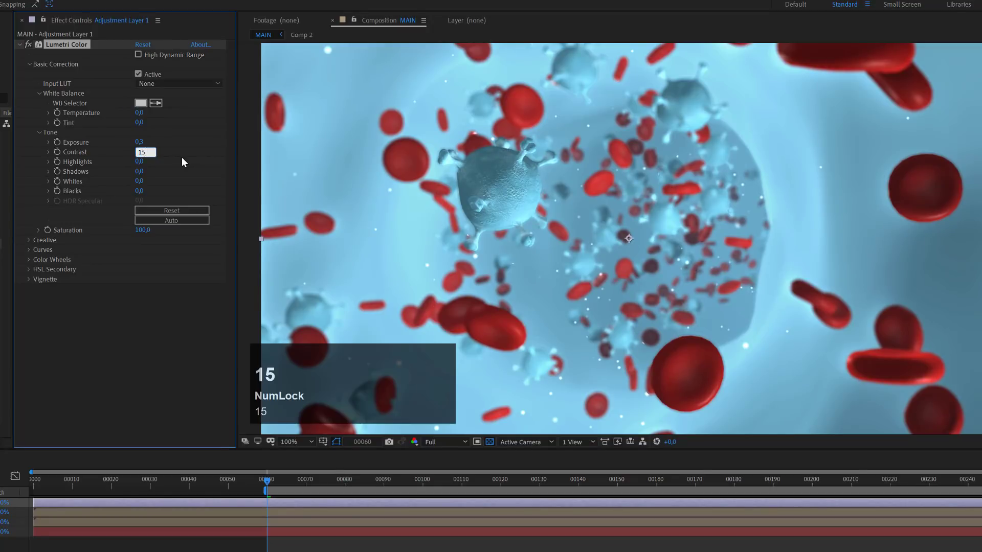
pyautogui.click(182, 158)
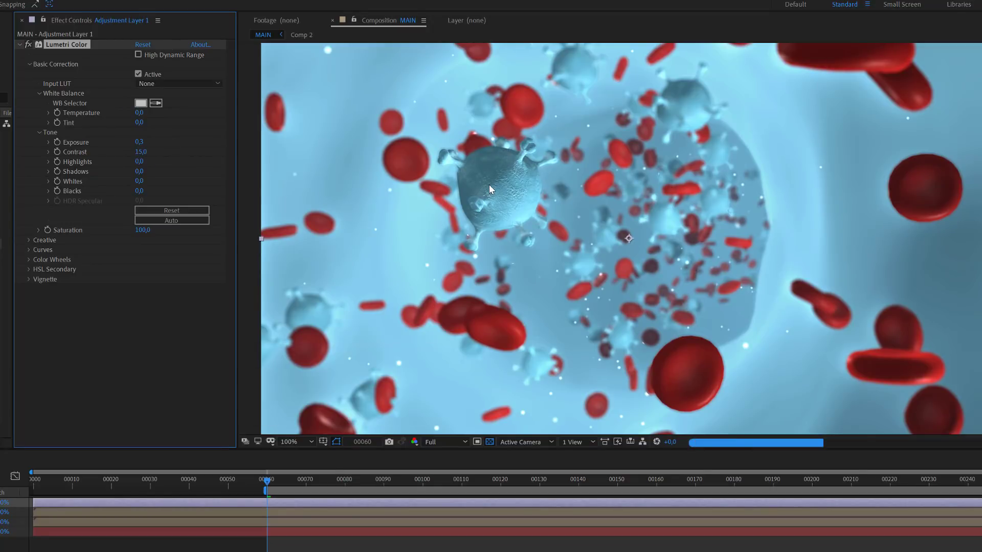
pyautogui.scroll(-1, 754, 241)
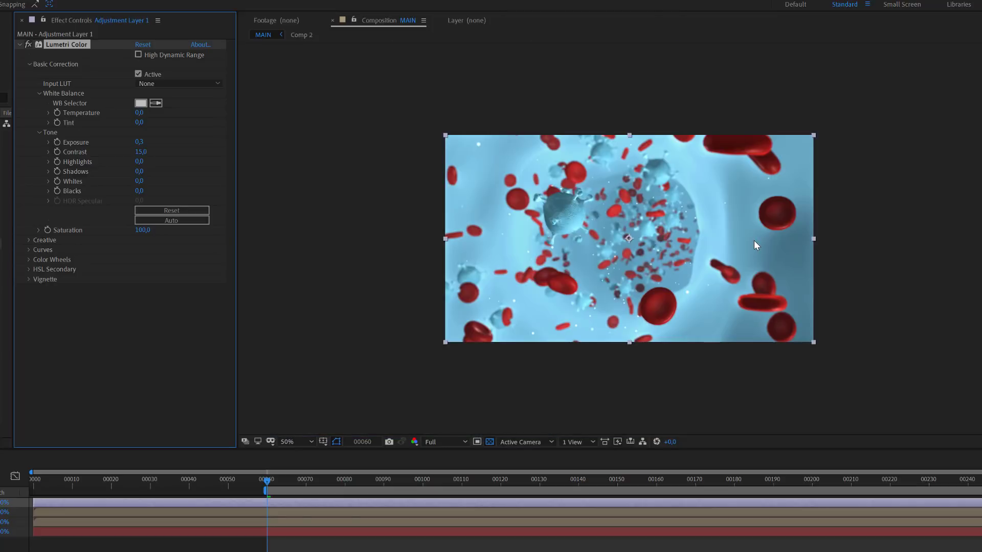
pyautogui.scroll(1, 605, 204)
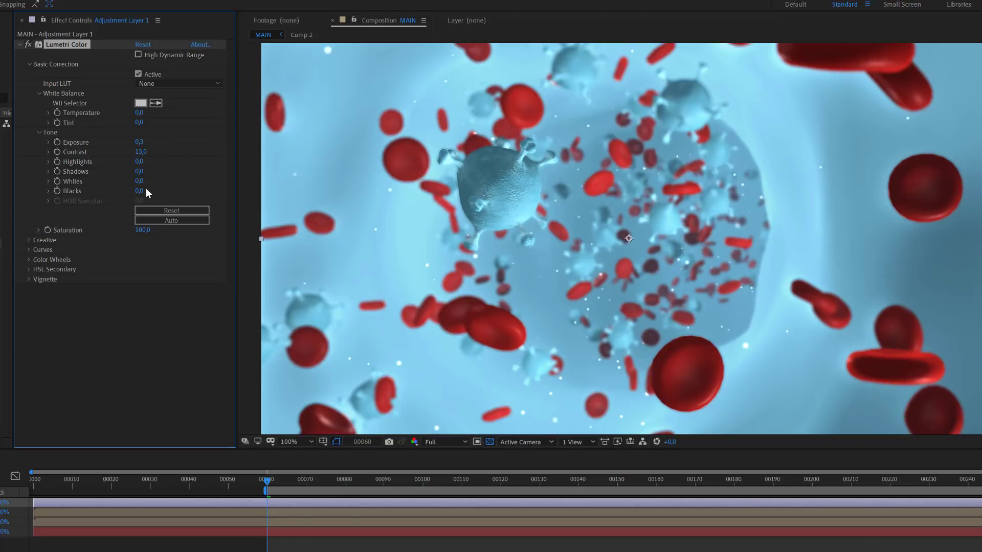
# - In Lumetri Color's Creative settings, choose the SL BLUE INTENSE look and set its Intensity to 50
pyautogui.click(30, 239)
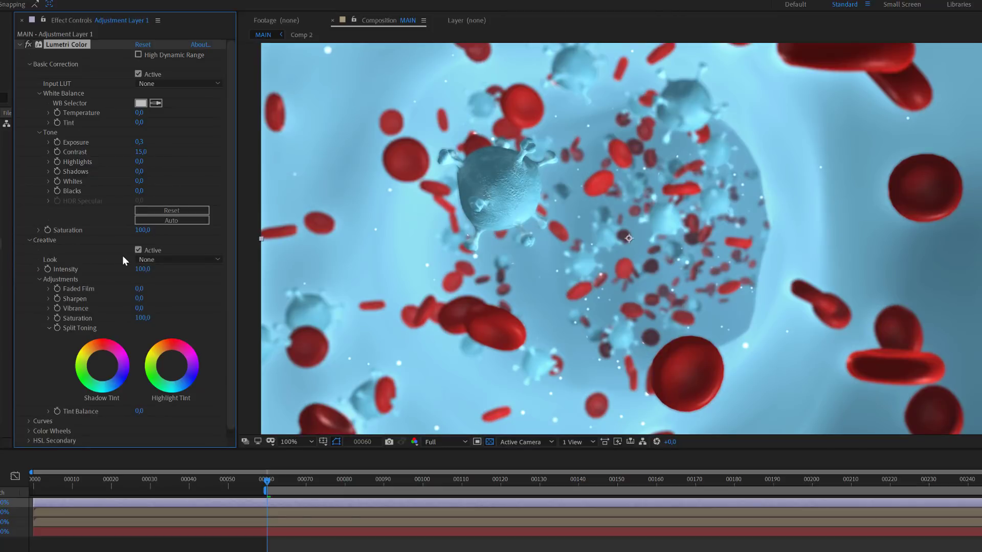
pyautogui.click(174, 258)
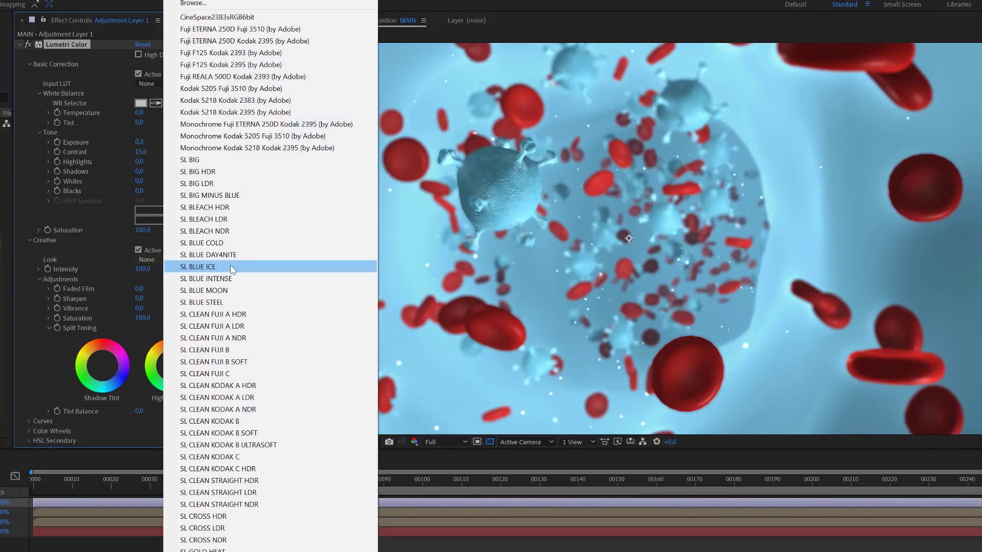
pyautogui.click(228, 279)
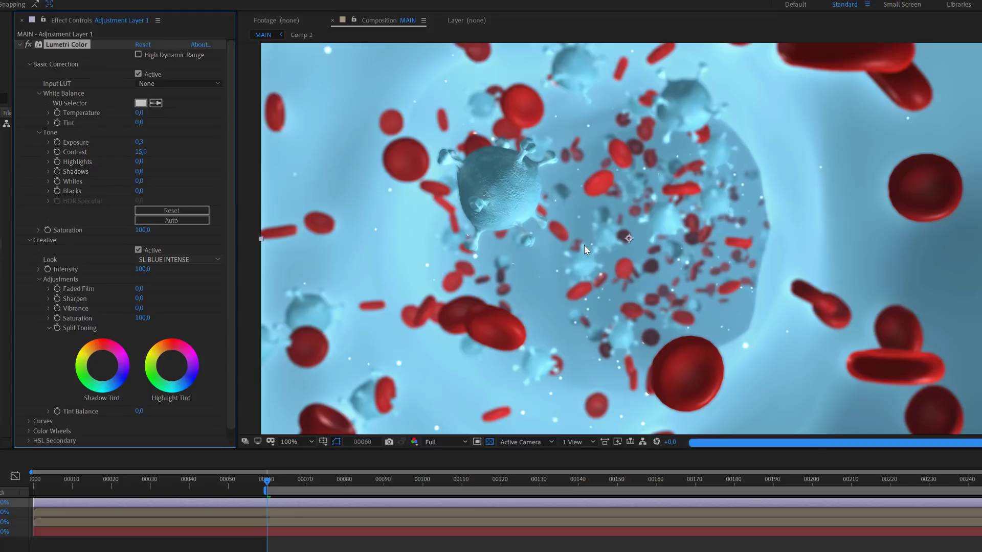
pyautogui.click(142, 270)
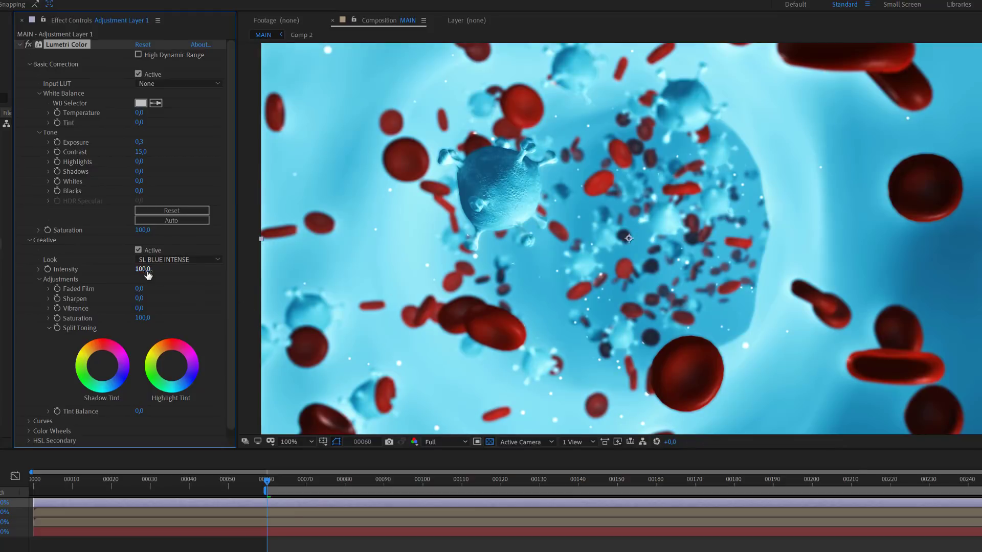
pyautogui.write('50')
pyautogui.press('Return')
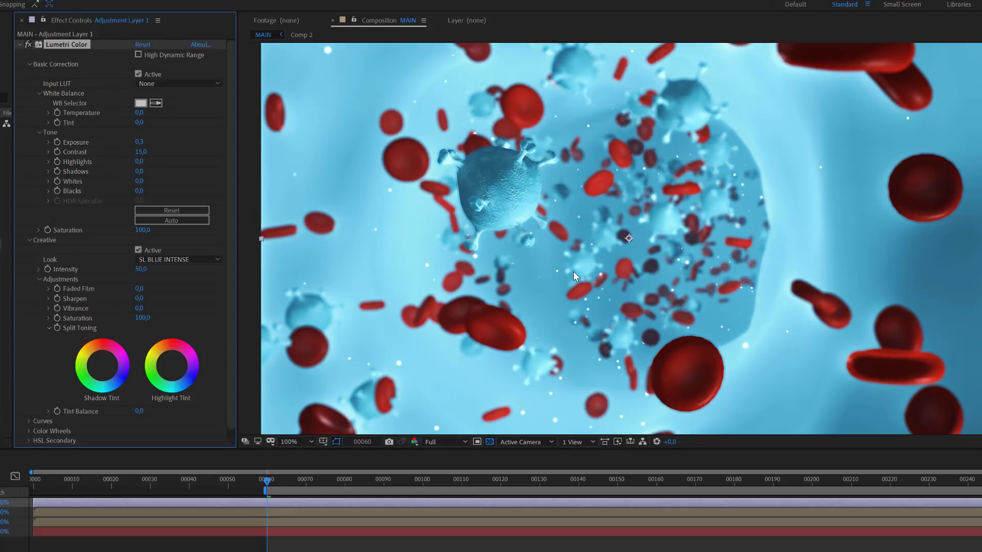
# - Compare the scene with Lumetri Color disabled and enabled, and examine the graded frame
pyautogui.click(28, 44)
pyautogui.click(28, 44)
pyautogui.scroll(-2, 691, 224)
pyautogui.scroll(2, 692, 224)
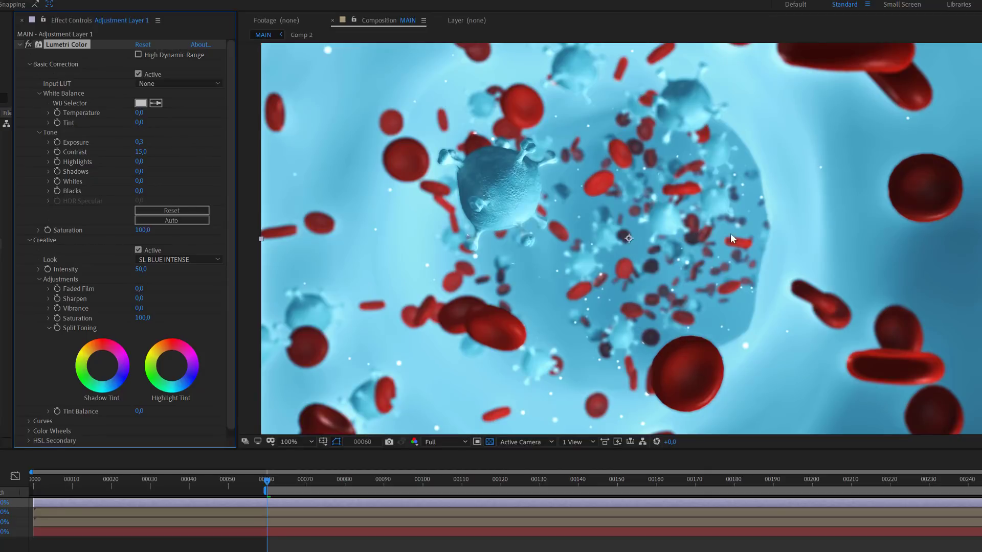